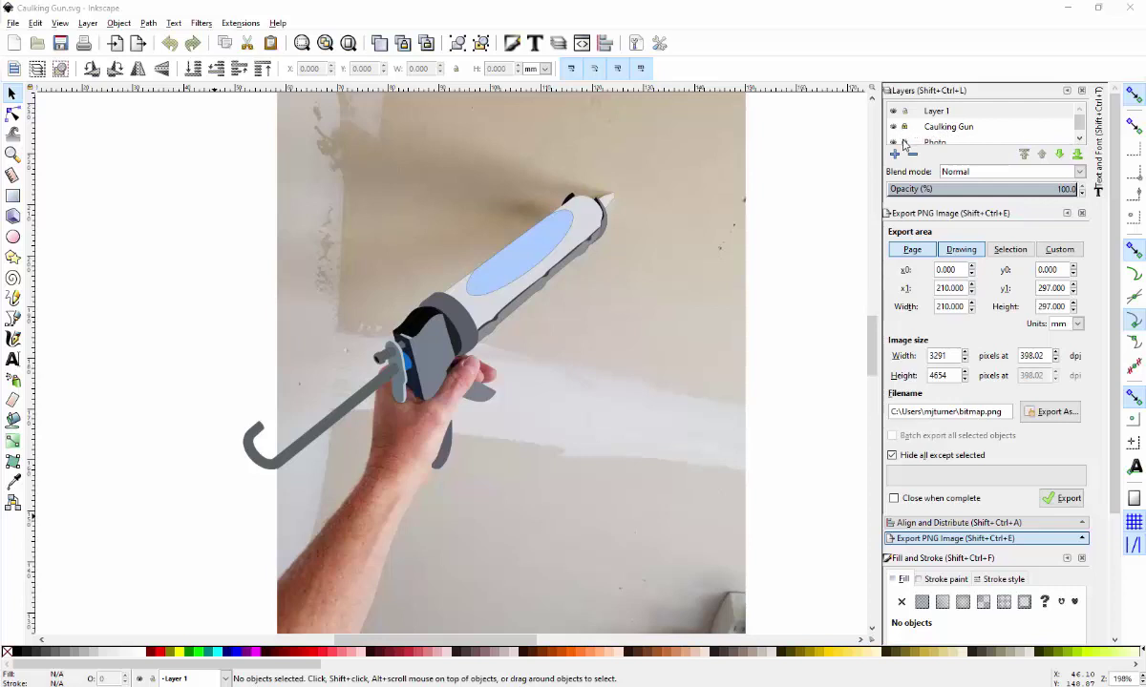
- Toggle the Photo layer's visibility to compare the traced caulking gun with and without the reference photo
{"action": "left_click", "coordinate": [894, 144]}
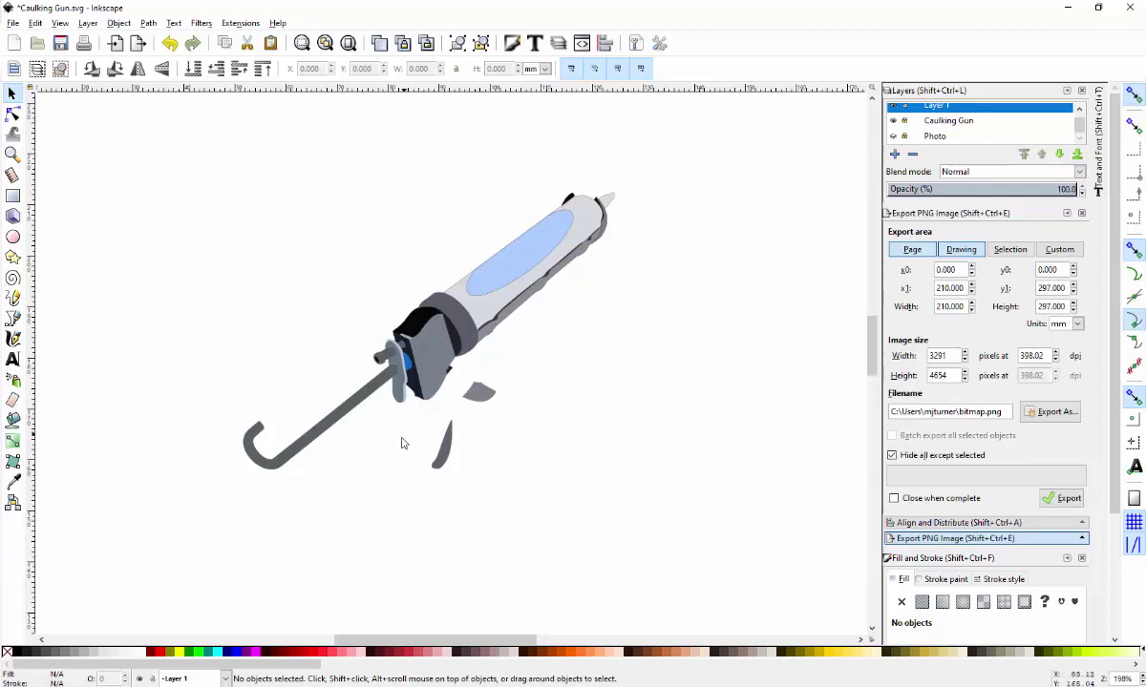
{"action": "left_click", "coordinate": [893, 136]}
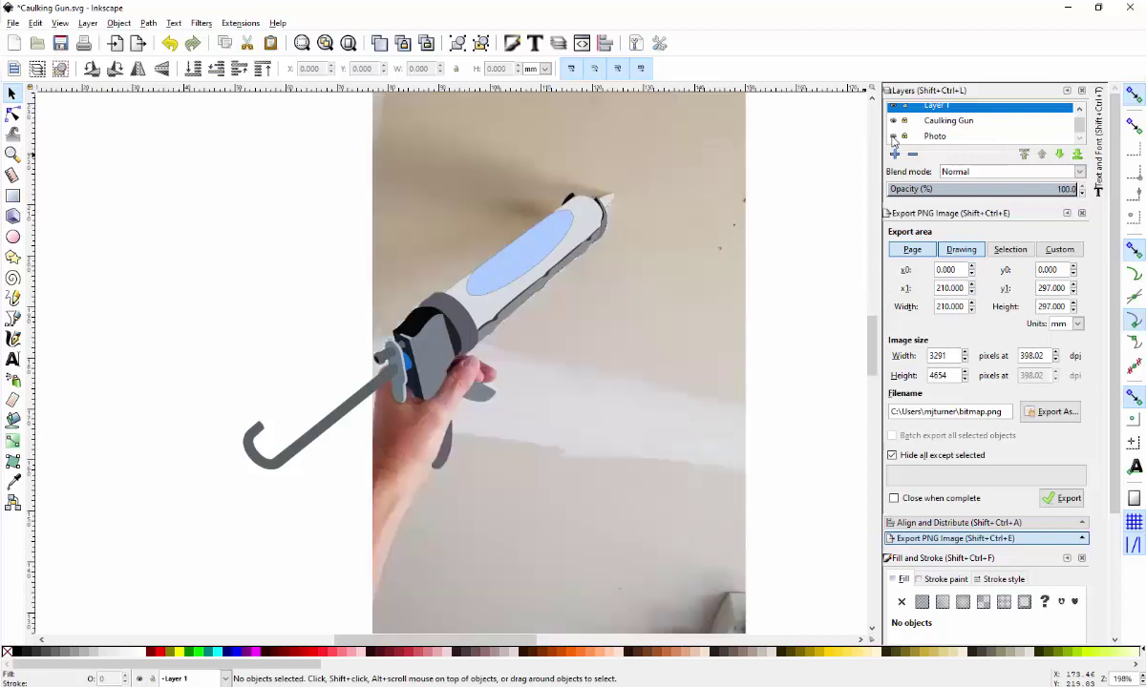
{"action": "left_click", "coordinate": [892, 136]}
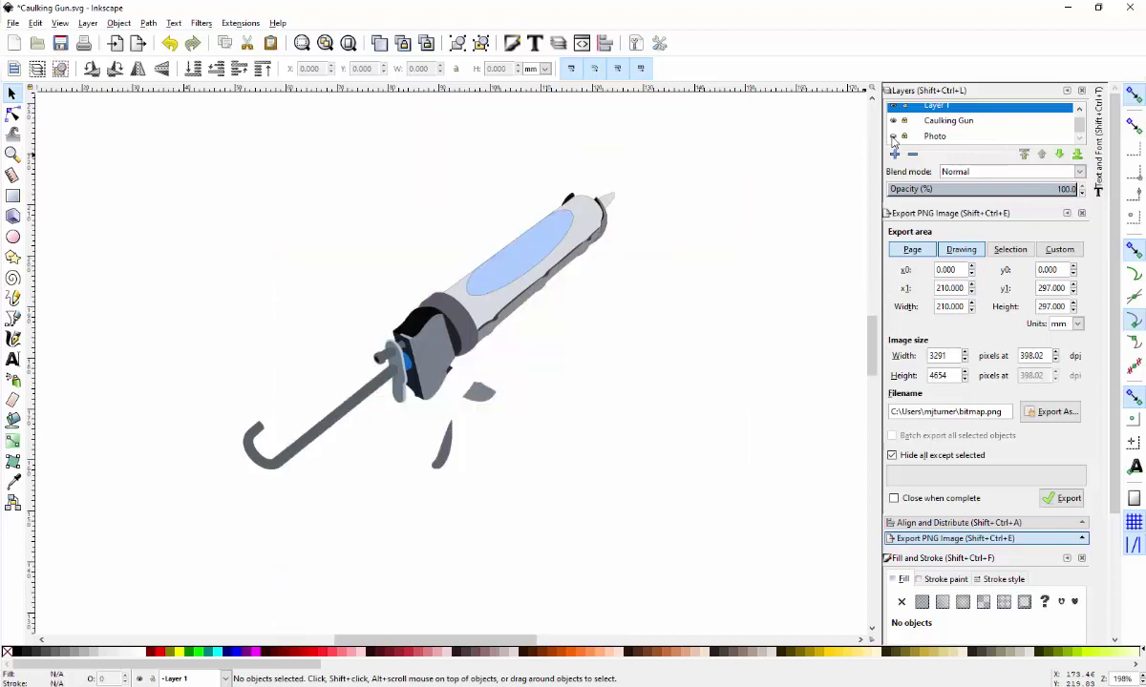
{"action": "left_click", "coordinate": [894, 137]}
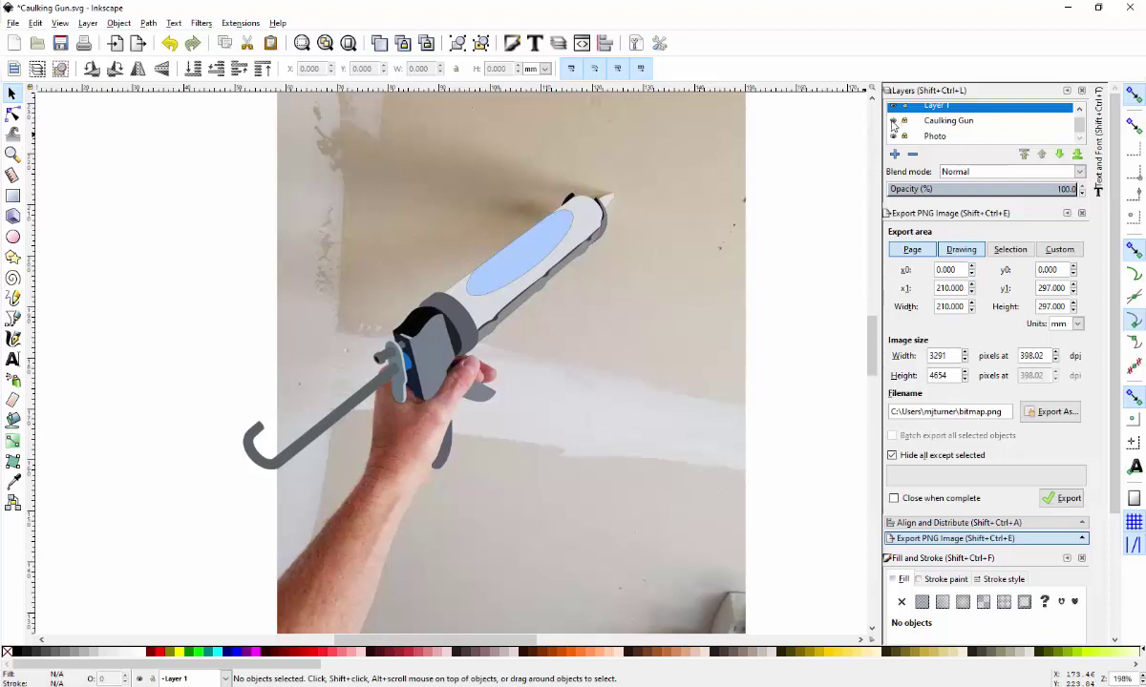
- Move the light blue label shape from Layer 1 to the Caulking Gun layer, hiding that layer during the move and showing it again
{"action": "left_click", "coordinate": [893, 121]}
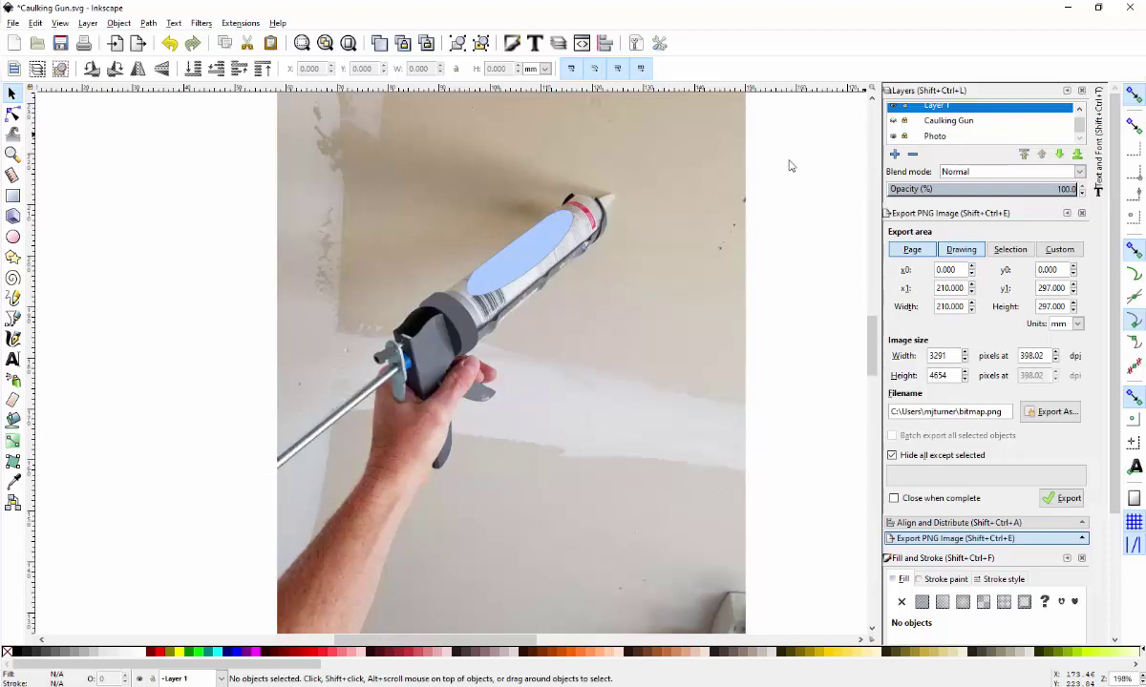
{"action": "left_click", "coordinate": [541, 254]}
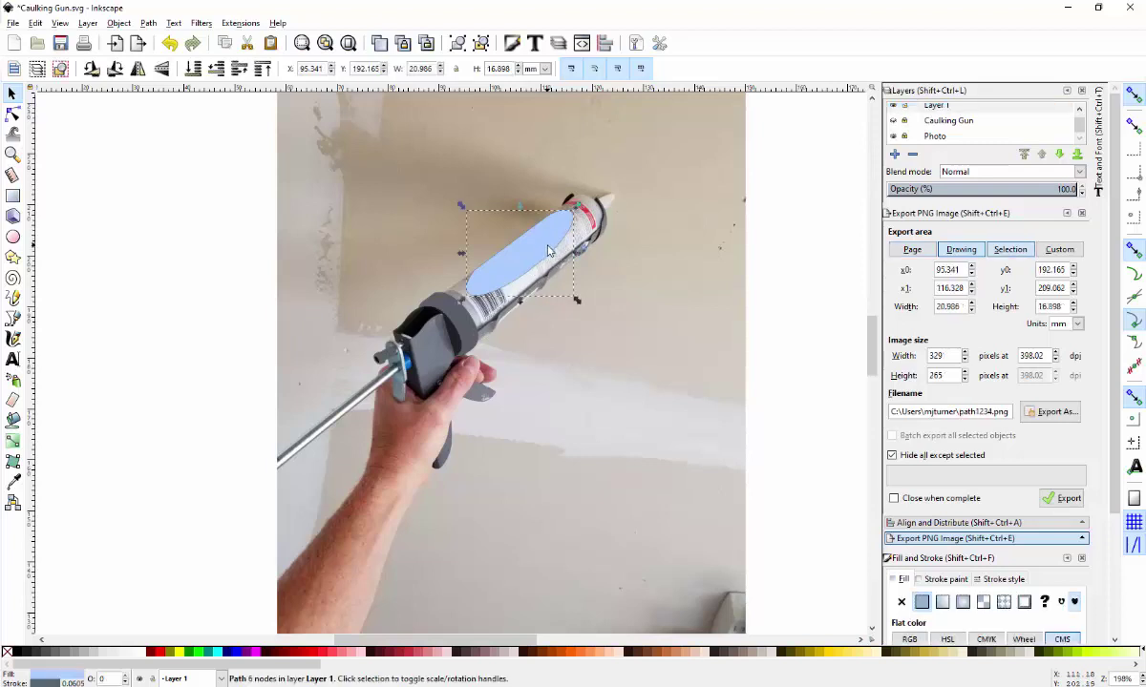
{"action": "right_click", "coordinate": [543, 248]}
{"action": "left_click", "coordinate": [593, 425]}
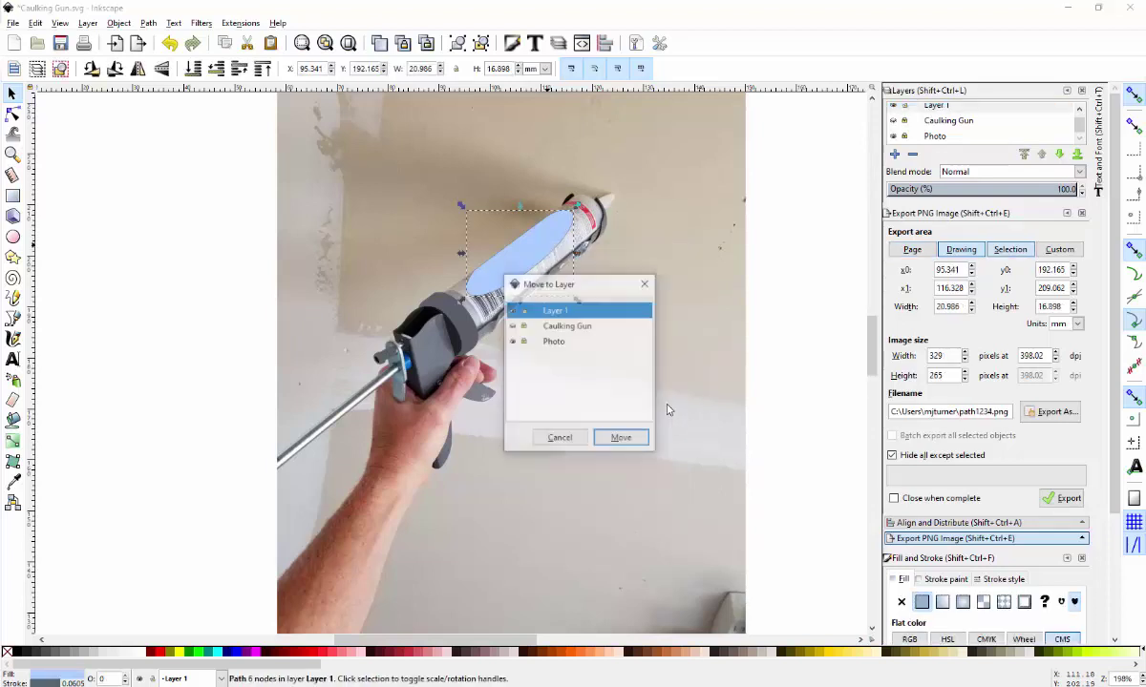
{"action": "left_click", "coordinate": [563, 325]}
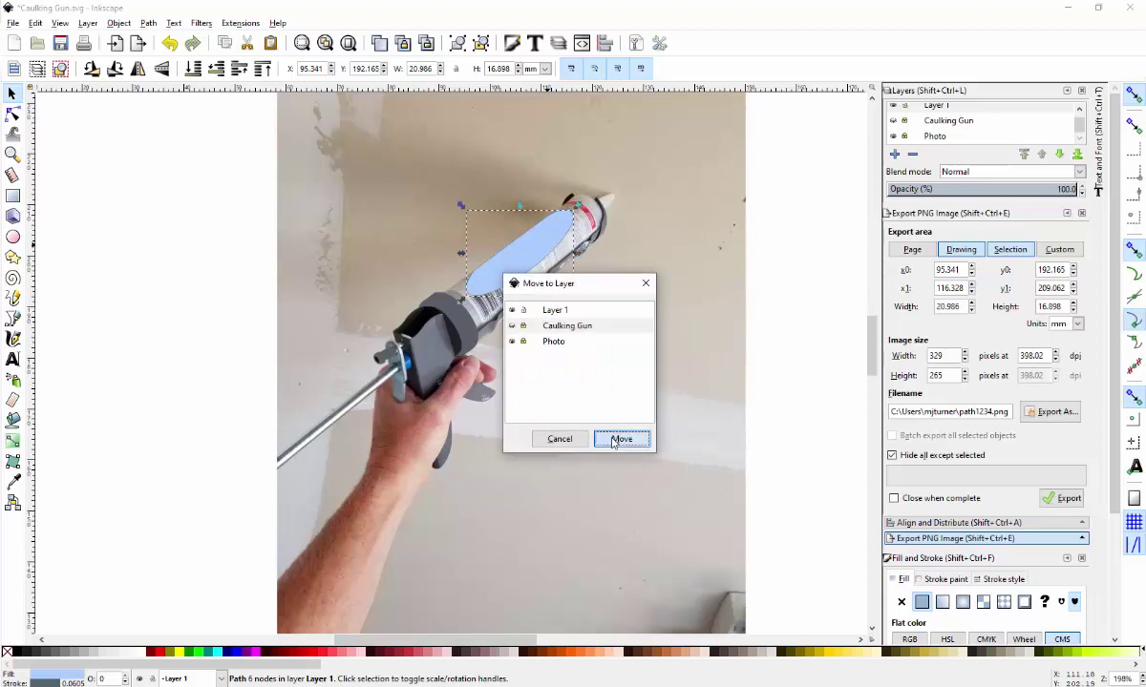
{"action": "left_click", "coordinate": [615, 438]}
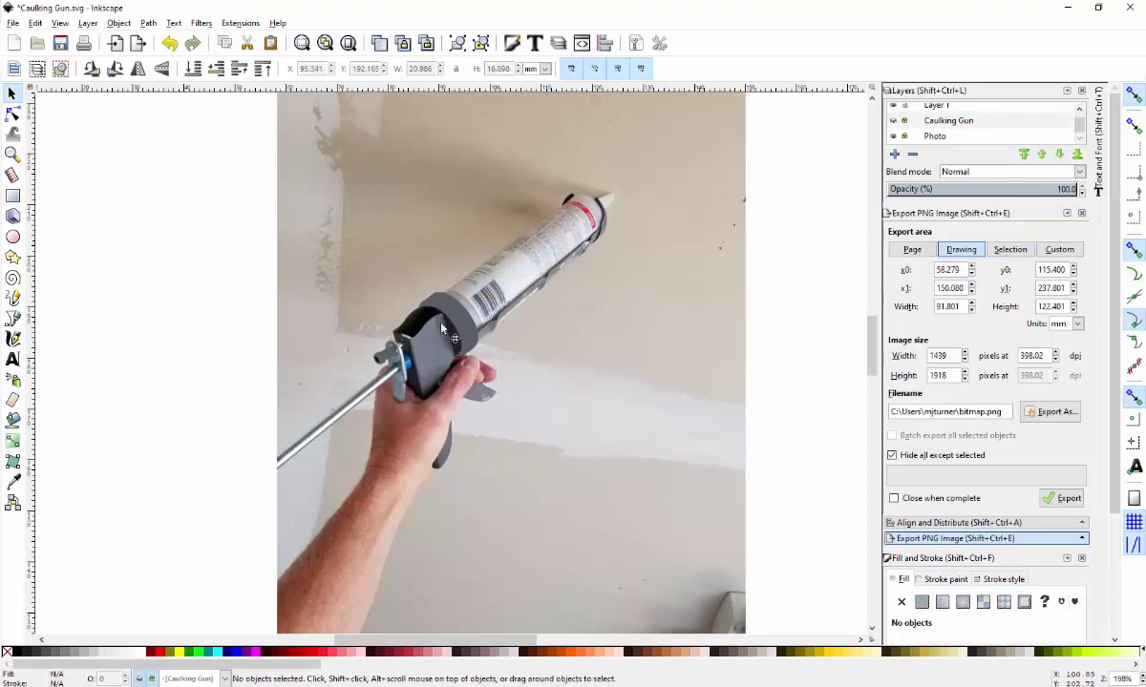
{"action": "left_click", "coordinate": [893, 121]}
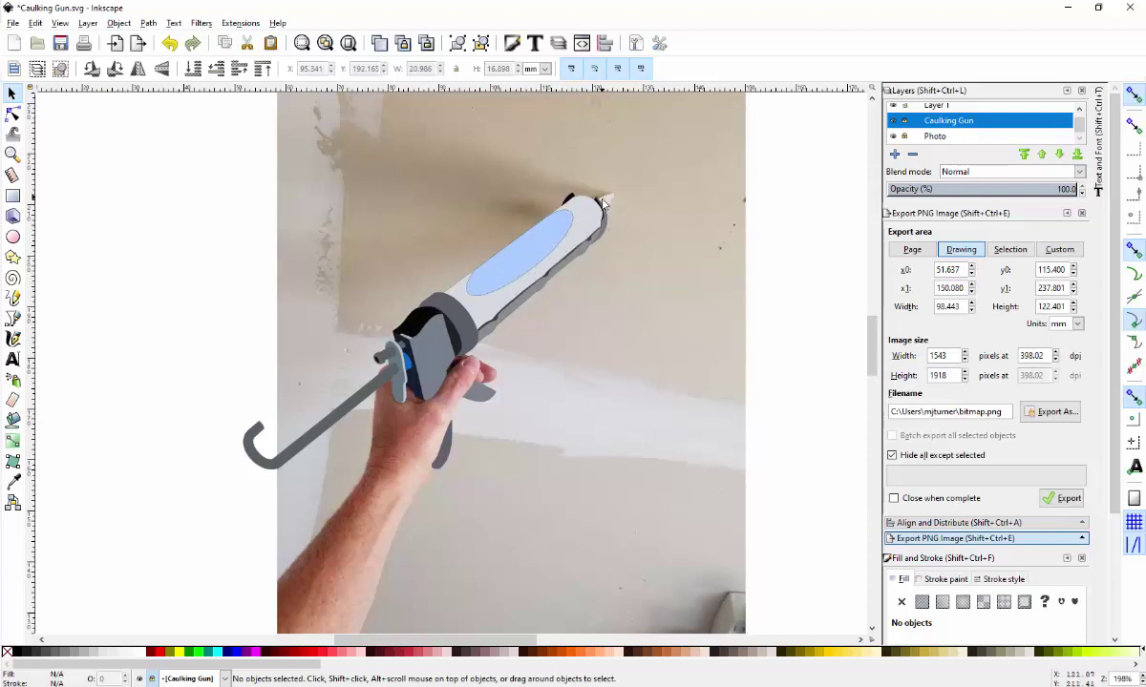
- With the Photo layer hidden and the Caulking Gun layer unlocked, send the light blue label to the bottom and bring it back to the top
{"action": "left_click", "coordinate": [894, 136]}
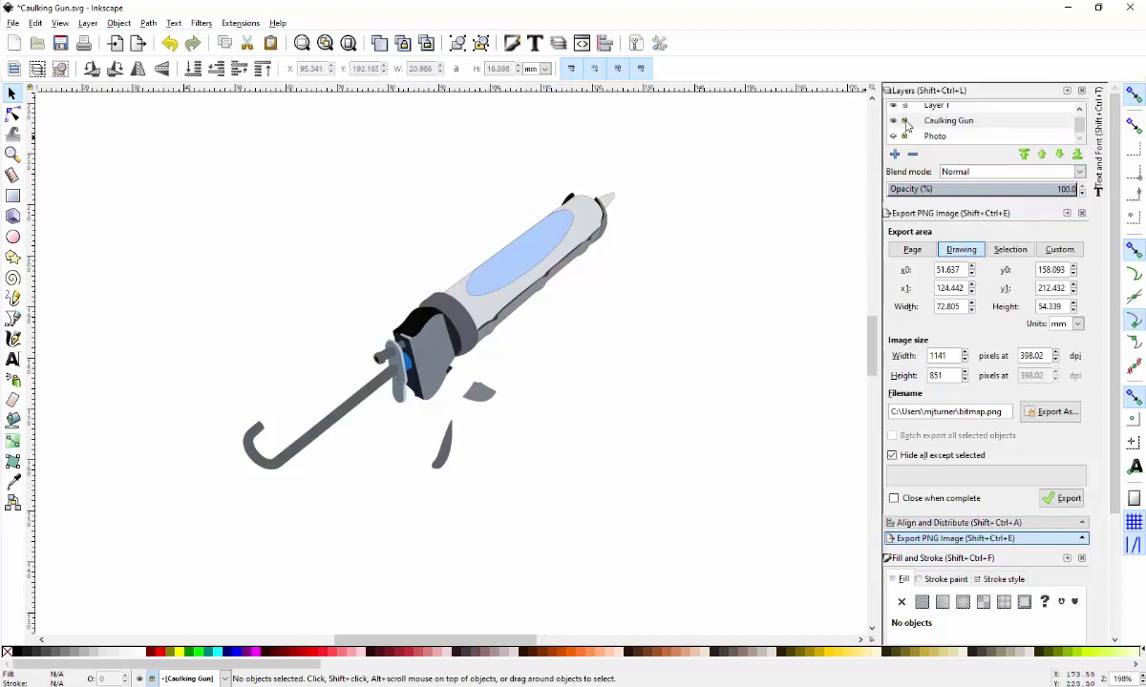
{"action": "left_click", "coordinate": [496, 272]}
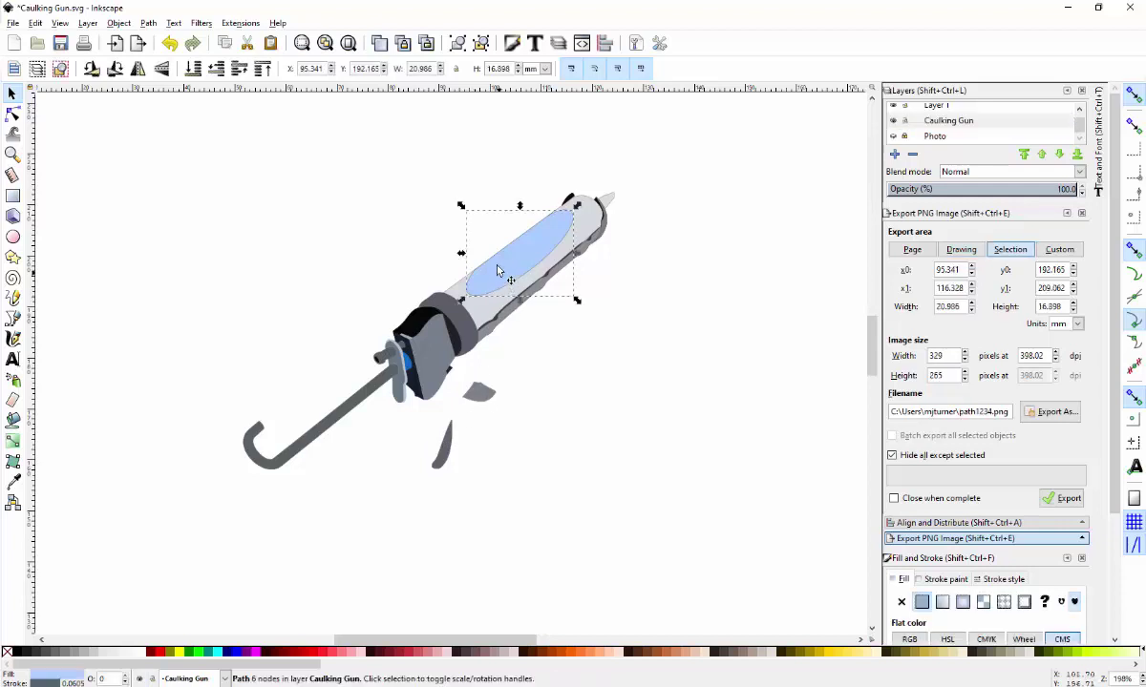
{"action": "left_click", "coordinate": [192, 68]}
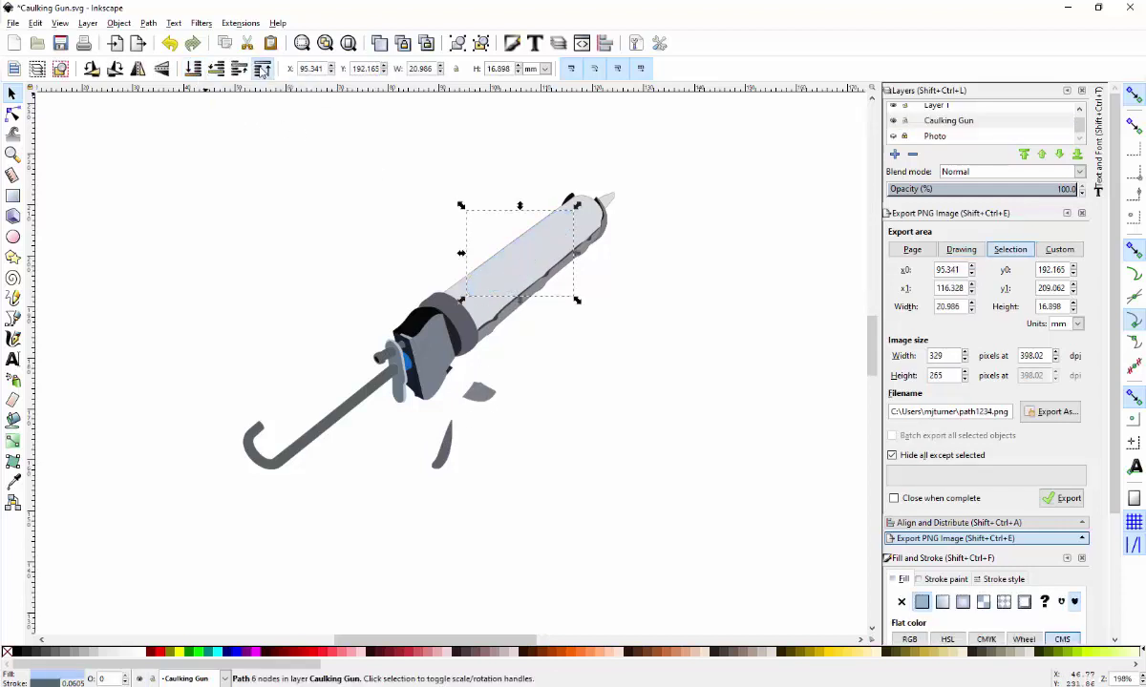
{"action": "left_click", "coordinate": [240, 68]}
{"action": "left_click", "coordinate": [480, 250]}
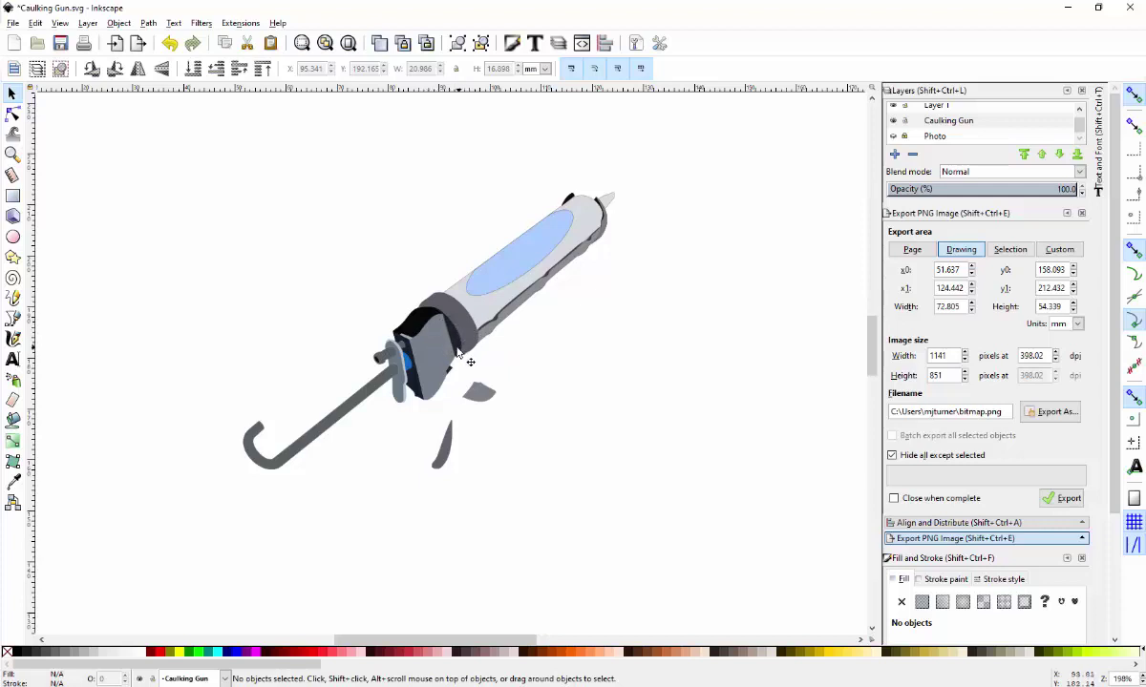
- Raise the plunger plate's light back shape above the darker front shape and lower it behind again
{"action": "left_click", "coordinate": [404, 361]}
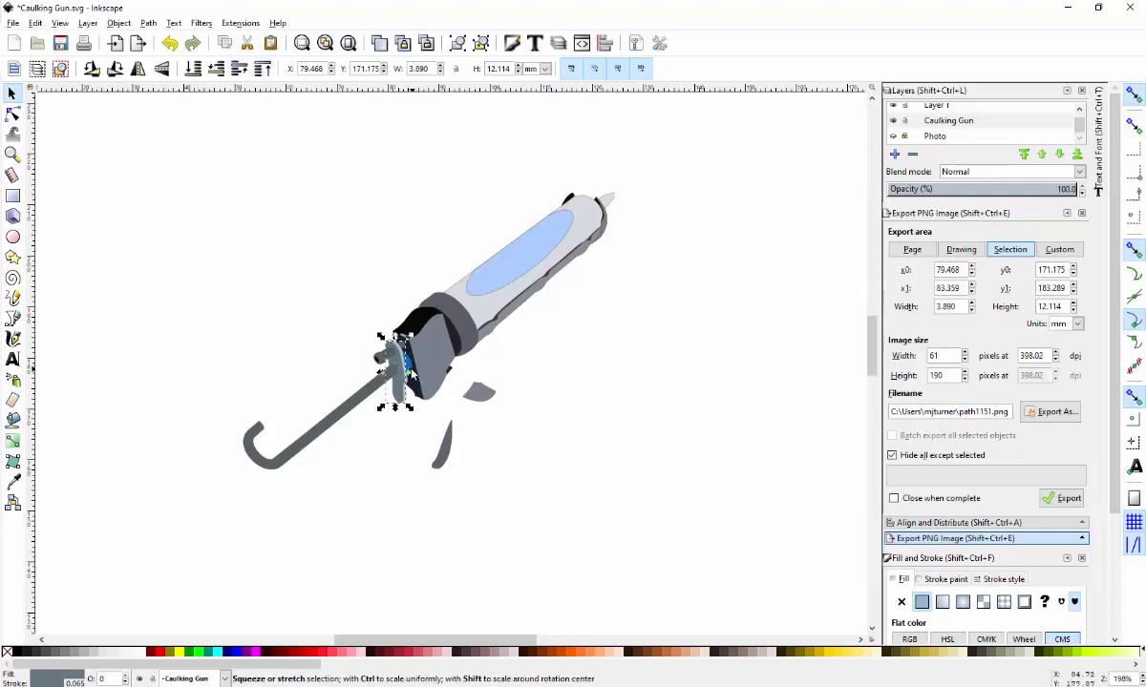
{"action": "scroll", "coordinate": [386, 380], "scroll_direction": "up", "scroll_amount": 3, "text": "ctrl"}
{"action": "scroll", "coordinate": [387, 380], "scroll_direction": "up", "scroll_amount": 1, "text": "ctrl"}
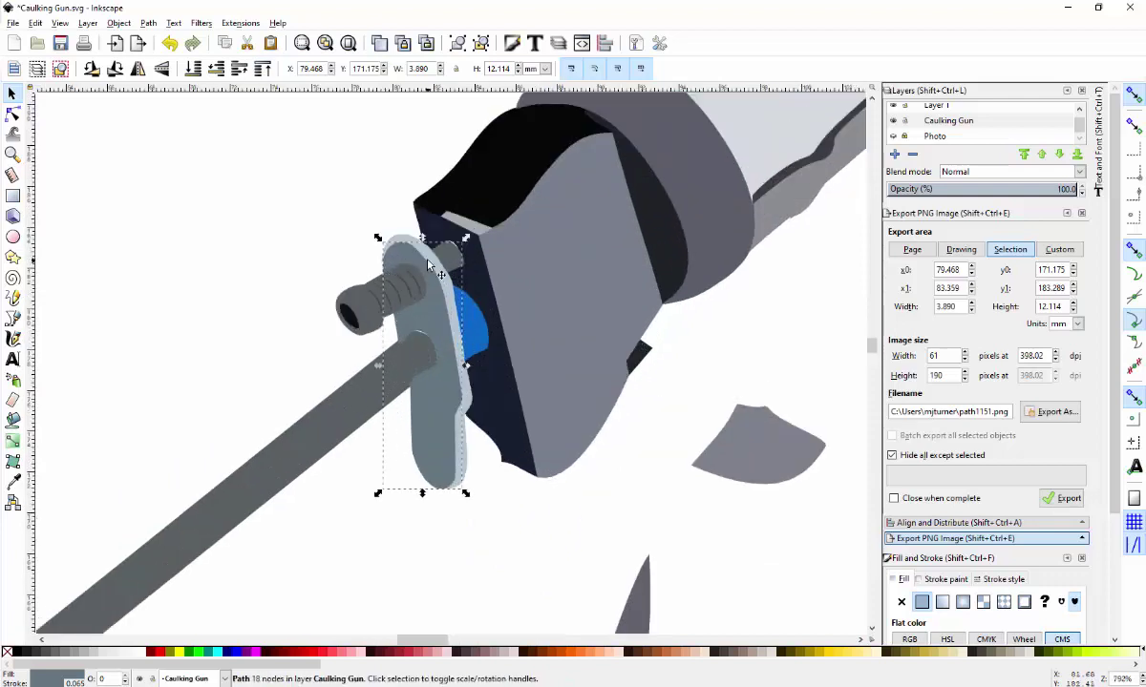
{"action": "left_click", "coordinate": [370, 224]}
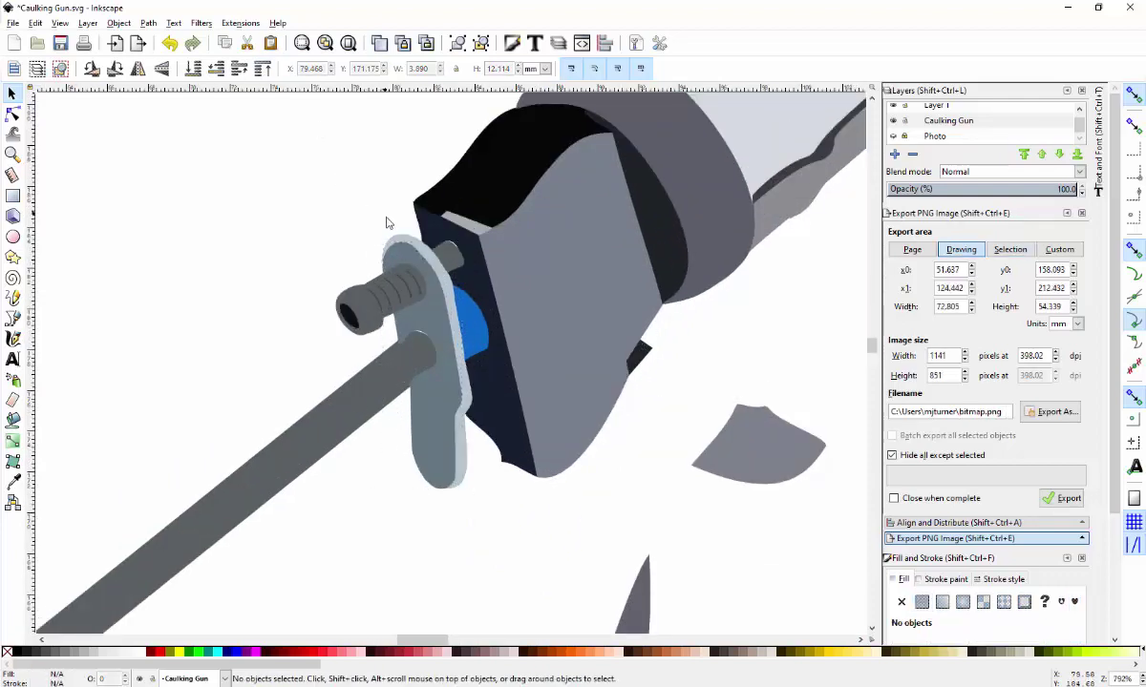
{"action": "left_click", "coordinate": [399, 241]}
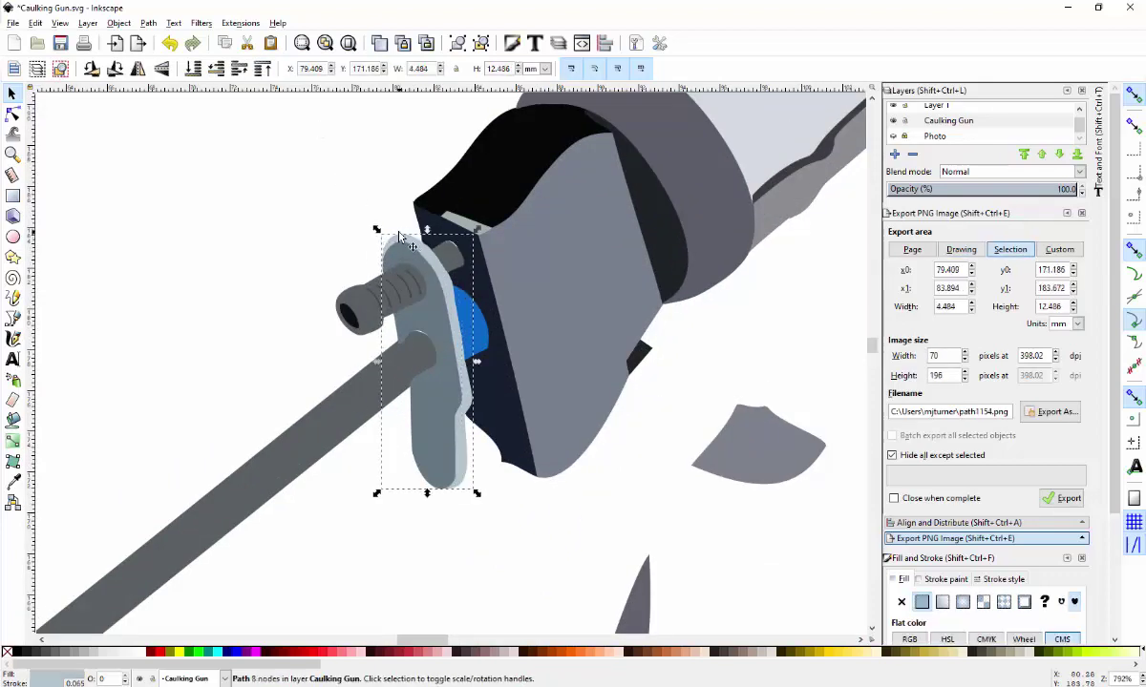
{"action": "left_click", "coordinate": [391, 238]}
{"action": "left_click", "coordinate": [239, 67]}
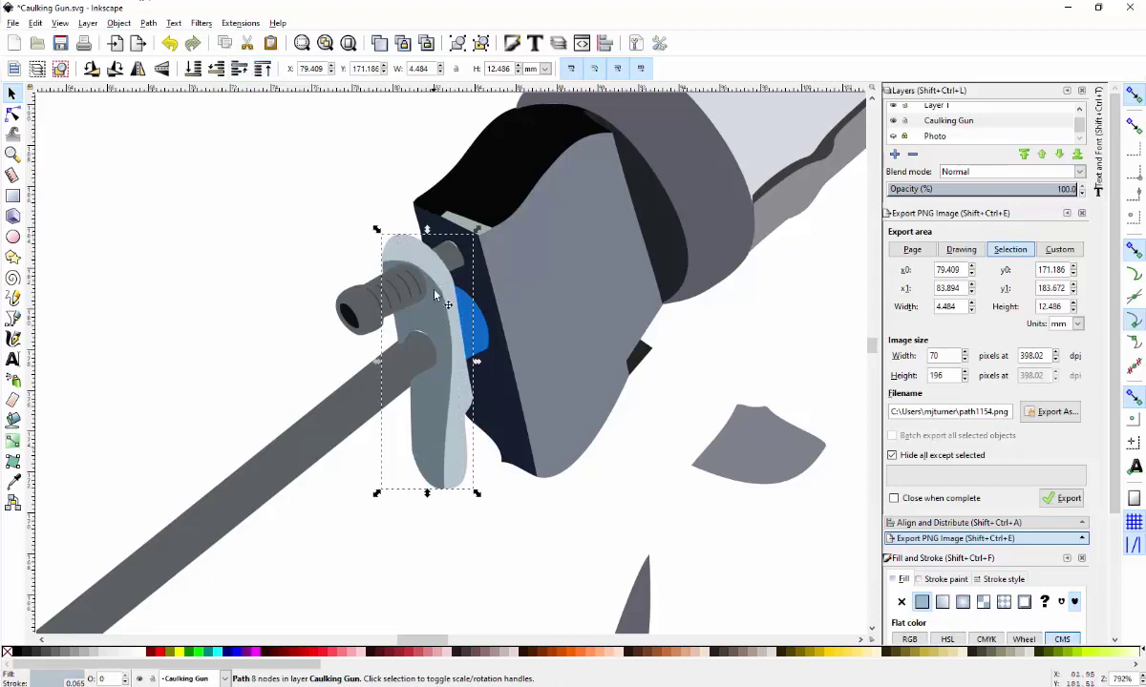
{"action": "left_click", "coordinate": [217, 72]}
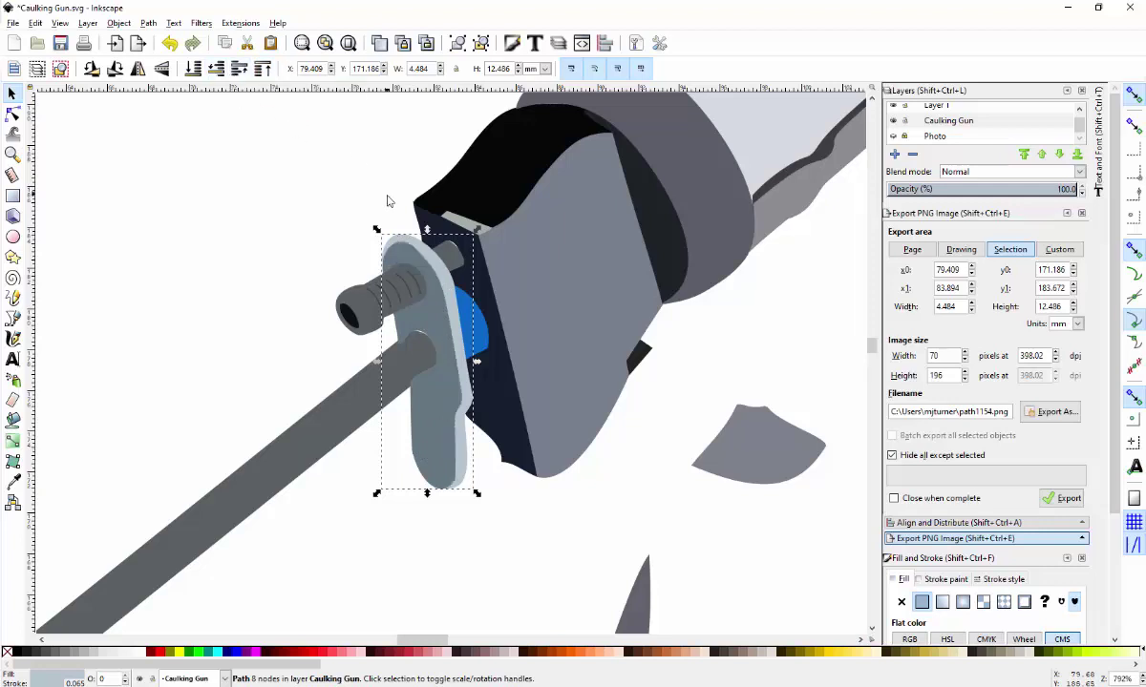
{"action": "scroll", "coordinate": [399, 217], "scroll_direction": "down", "scroll_amount": 1, "text": "ctrl"}
{"action": "scroll", "coordinate": [565, 203], "scroll_direction": "down", "scroll_amount": 2, "text": "ctrl"}
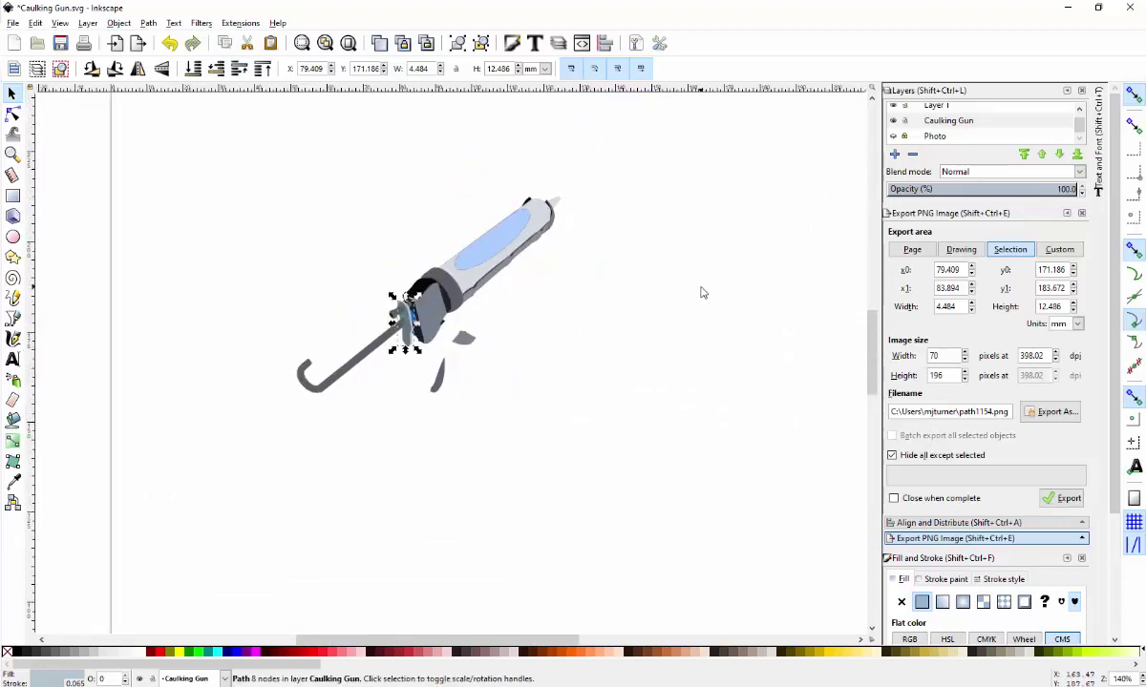
{"action": "left_click", "coordinate": [600, 379]}
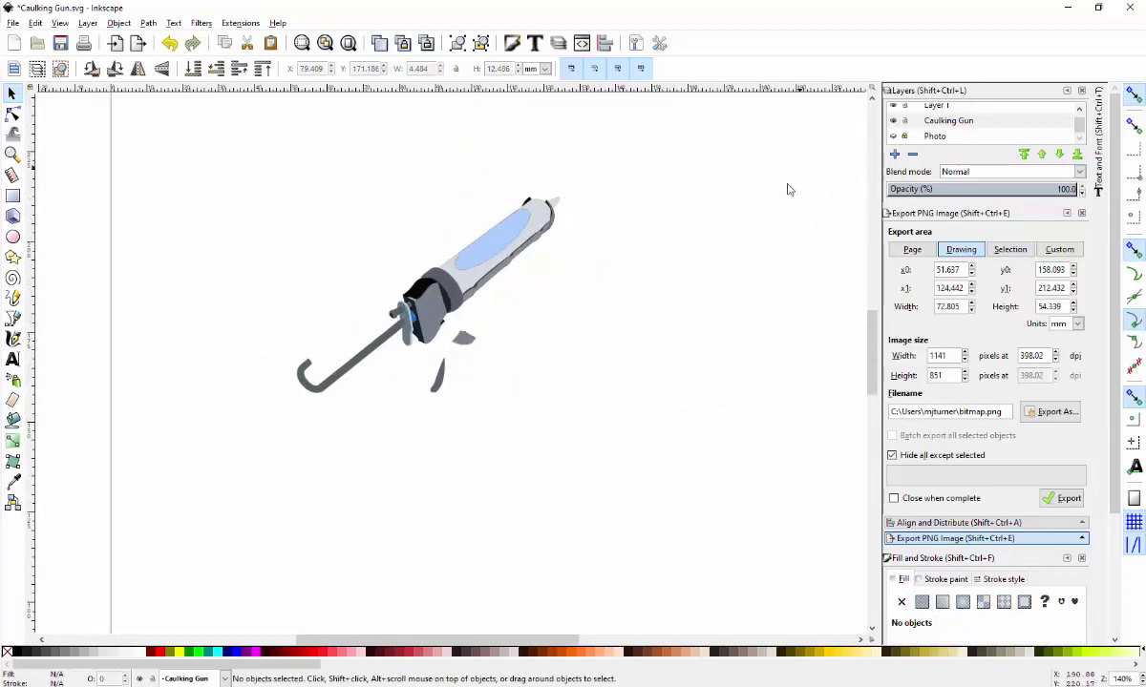
- Show the Photo layer, lock the Caulking Gun layer, and make Layer 1 the active layer
{"action": "left_click", "coordinate": [892, 137]}
{"action": "left_click", "coordinate": [905, 123]}
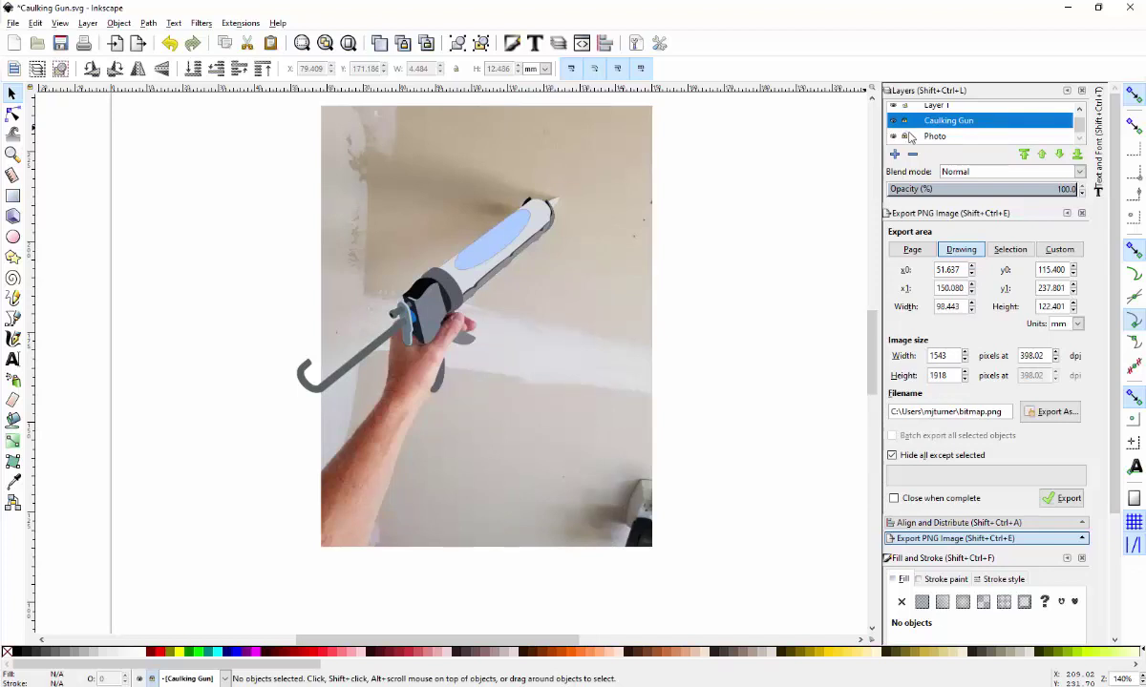
{"action": "scroll", "coordinate": [932, 128], "scroll_direction": "up", "scroll_amount": 1}
{"action": "left_click", "coordinate": [936, 113]}
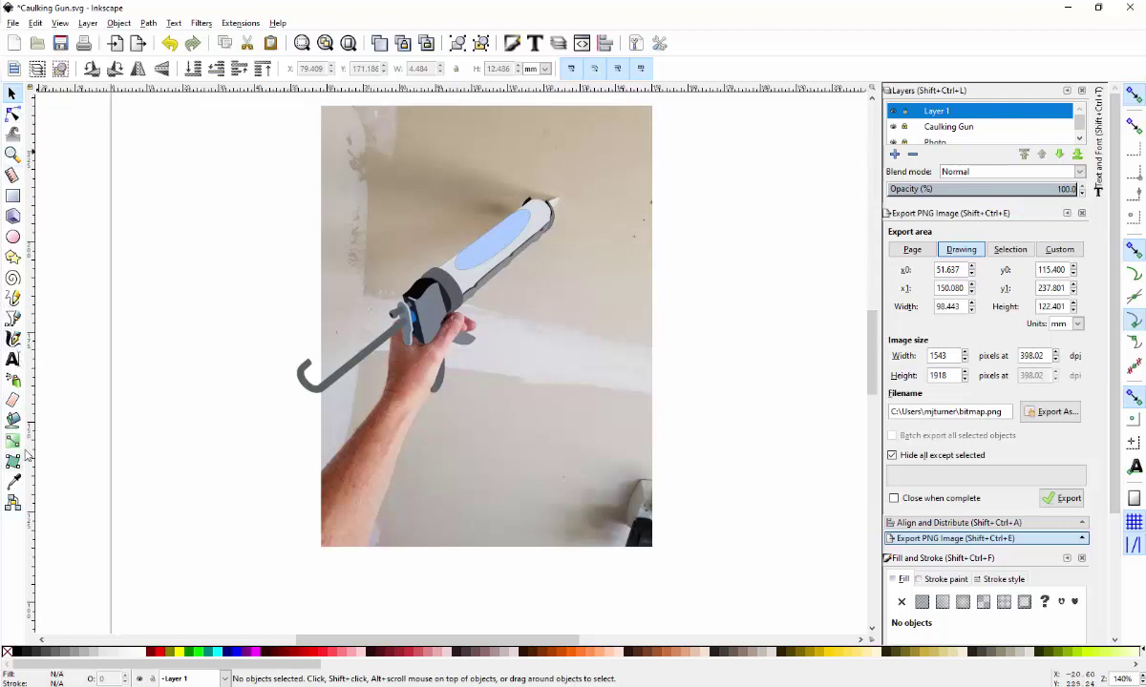
- Start a Bezier outline where the forearm meets the photo's left edge and trace its upper side past the wrist to the plunger rod
{"action": "left_click", "coordinate": [13, 322]}
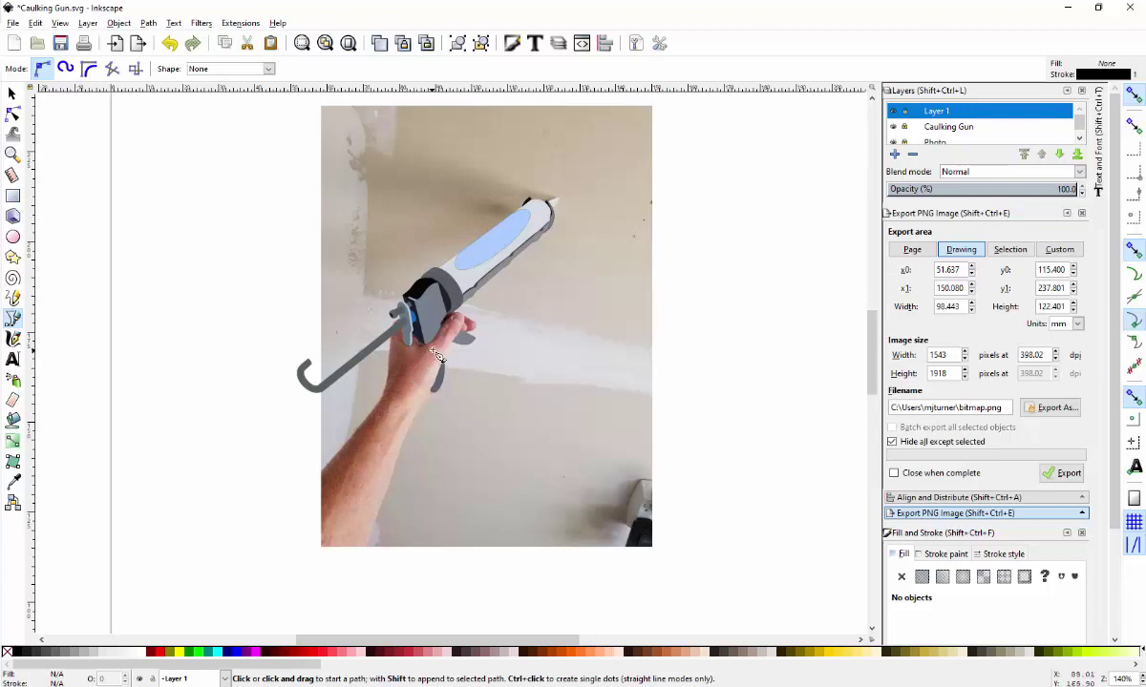
{"action": "left_click", "coordinate": [321, 472]}
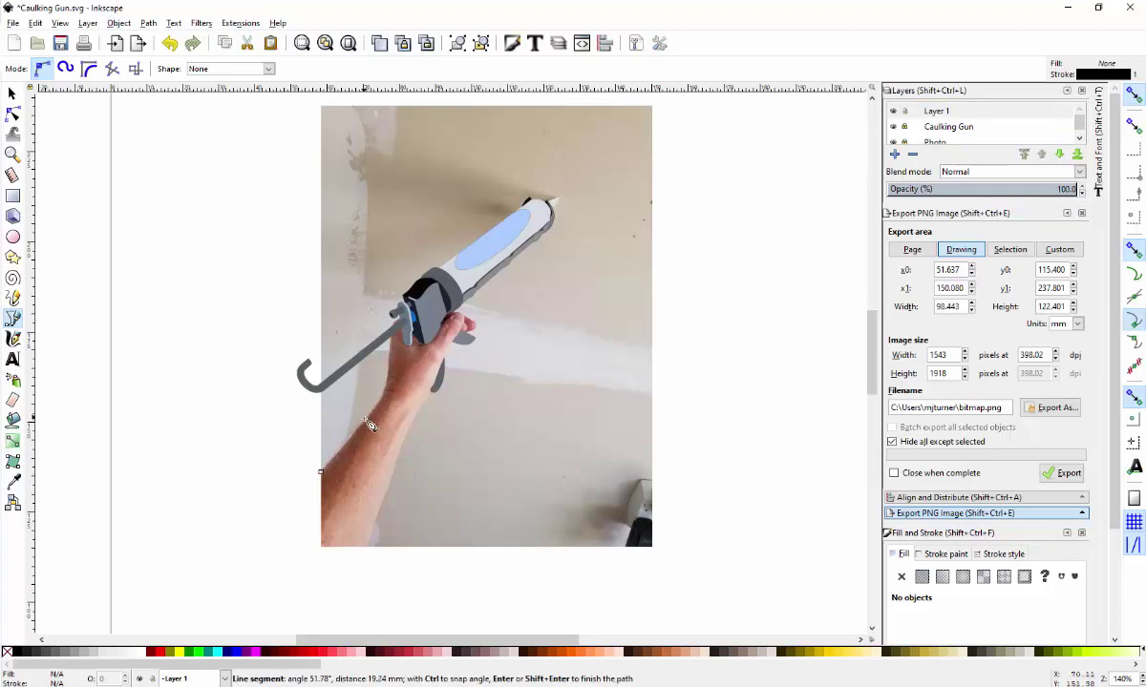
{"action": "scroll", "coordinate": [366, 377], "scroll_direction": "up", "scroll_amount": 3}
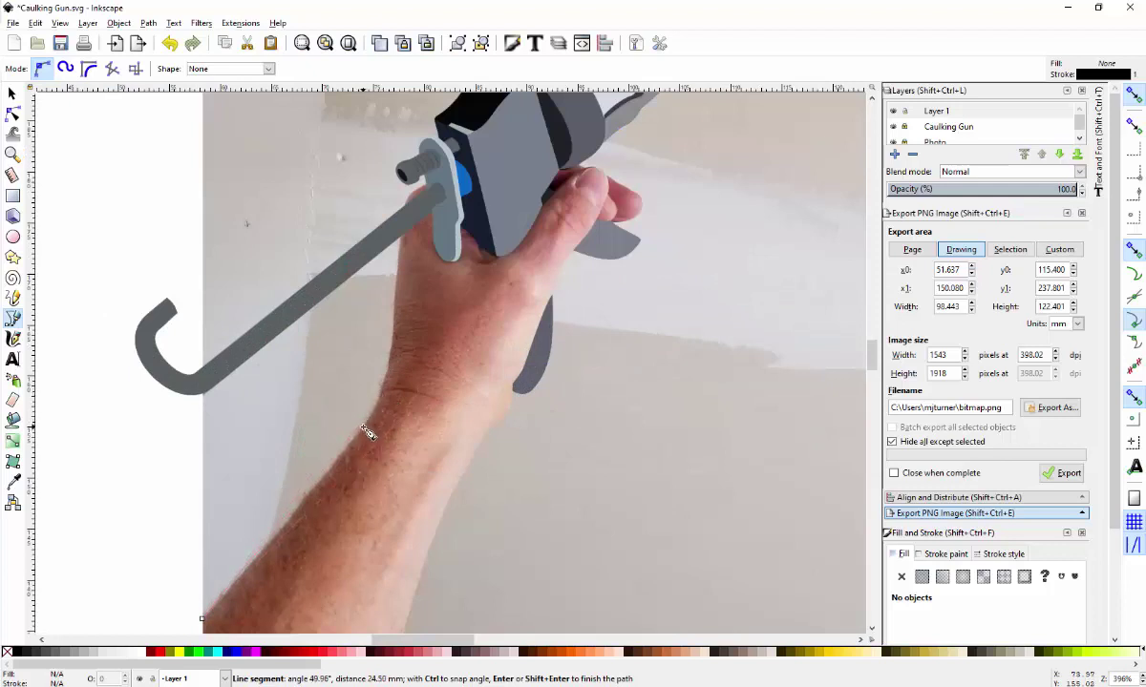
{"action": "left_click", "coordinate": [369, 429]}
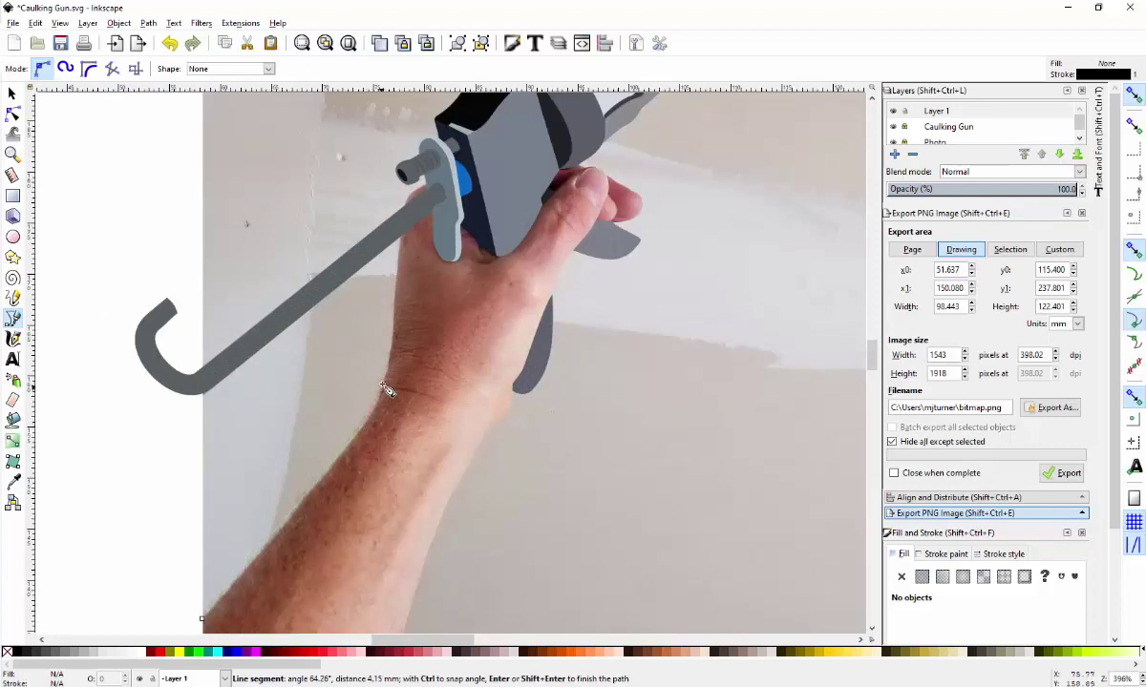
{"action": "left_click", "coordinate": [390, 371]}
{"action": "left_click", "coordinate": [403, 281]}
{"action": "left_click", "coordinate": [403, 247]}
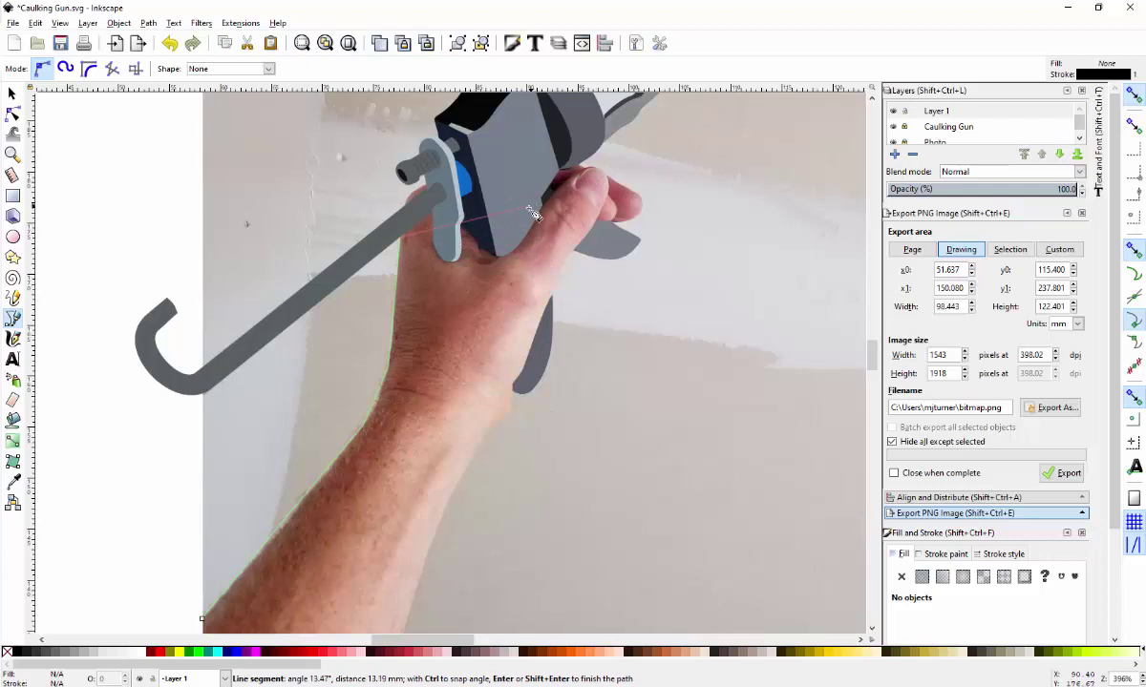
{"action": "left_click", "coordinate": [436, 214]}
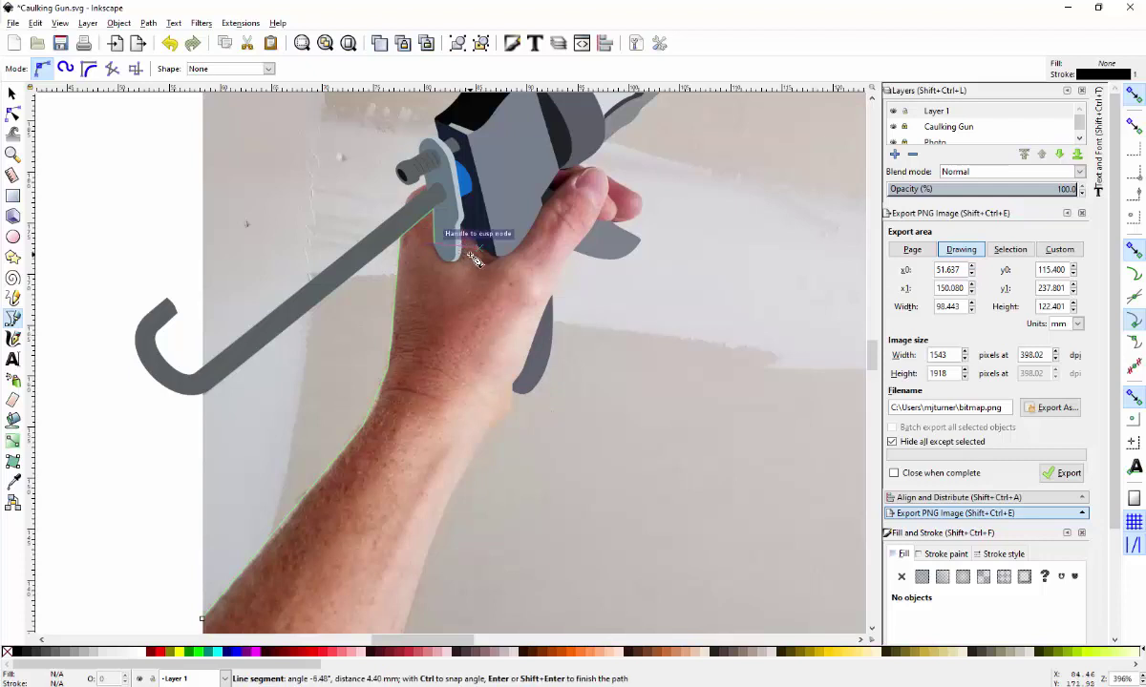
- Continue the outline across the plunger plate, along the gap beside the dark handle, past the body's bottom corner and up to the thumb
{"action": "scroll", "coordinate": [475, 259], "scroll_direction": "up", "scroll_amount": 3}
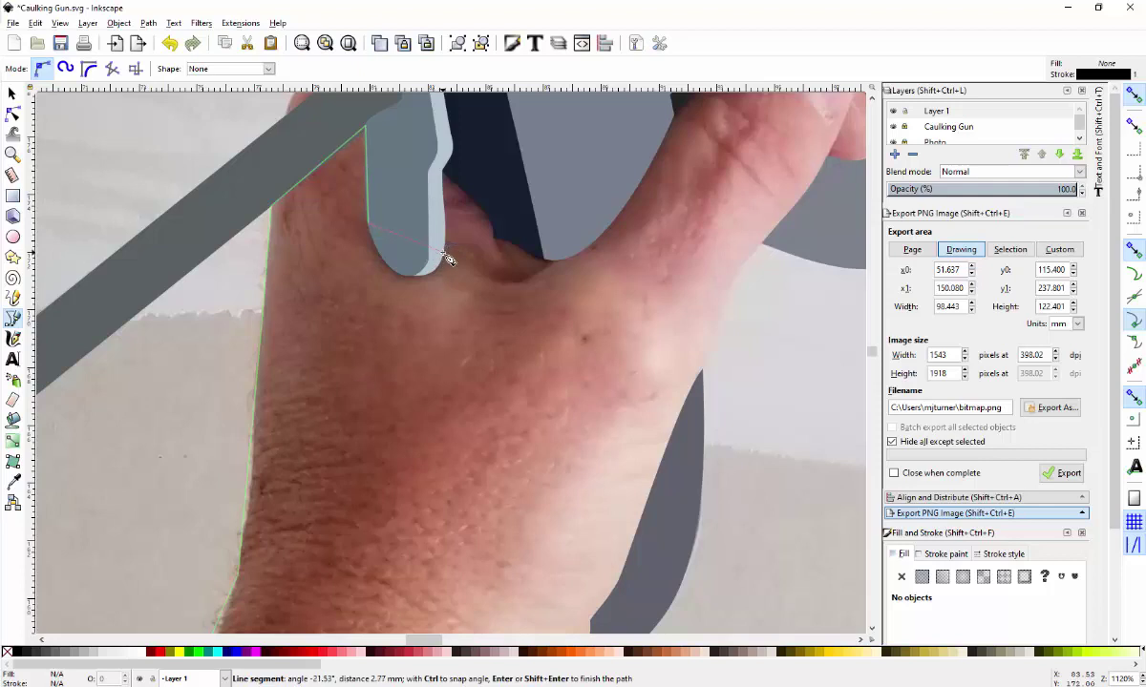
{"action": "left_click", "coordinate": [428, 234]}
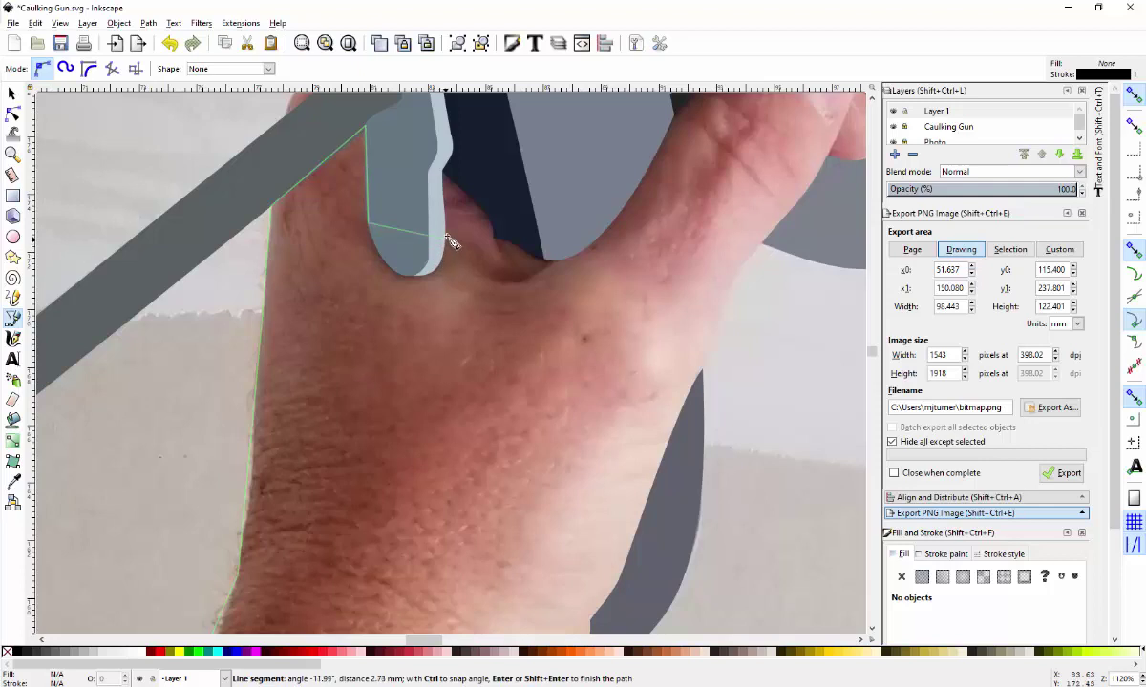
{"action": "left_click", "coordinate": [442, 172]}
{"action": "left_click", "coordinate": [495, 241]}
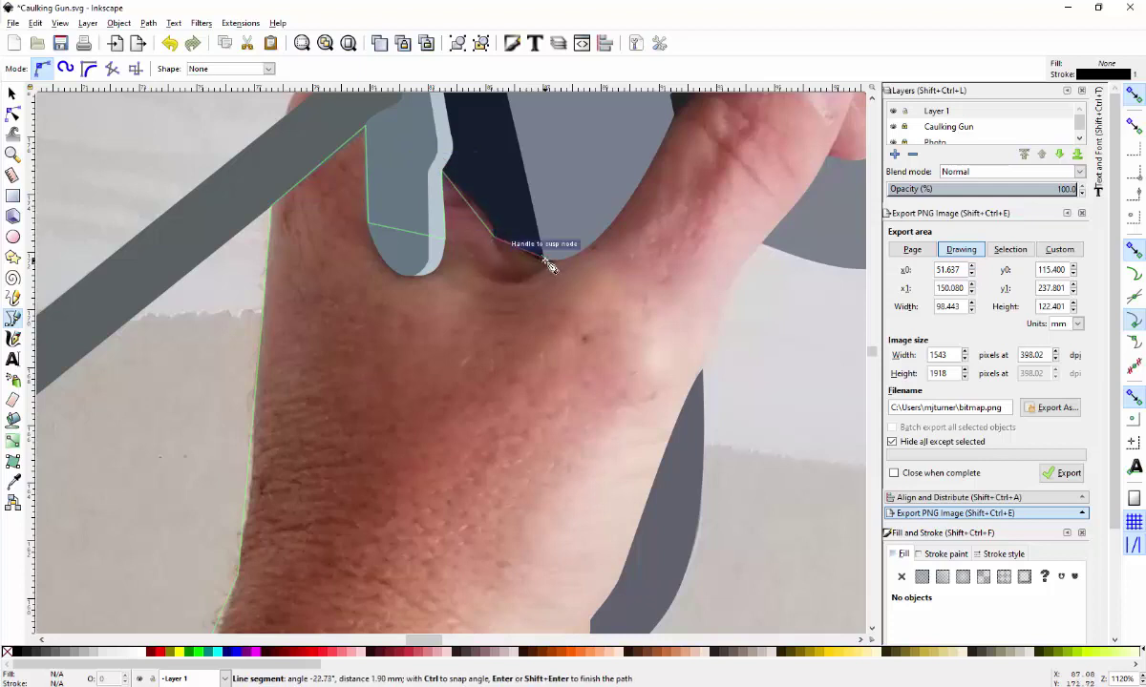
{"action": "left_click", "coordinate": [544, 257]}
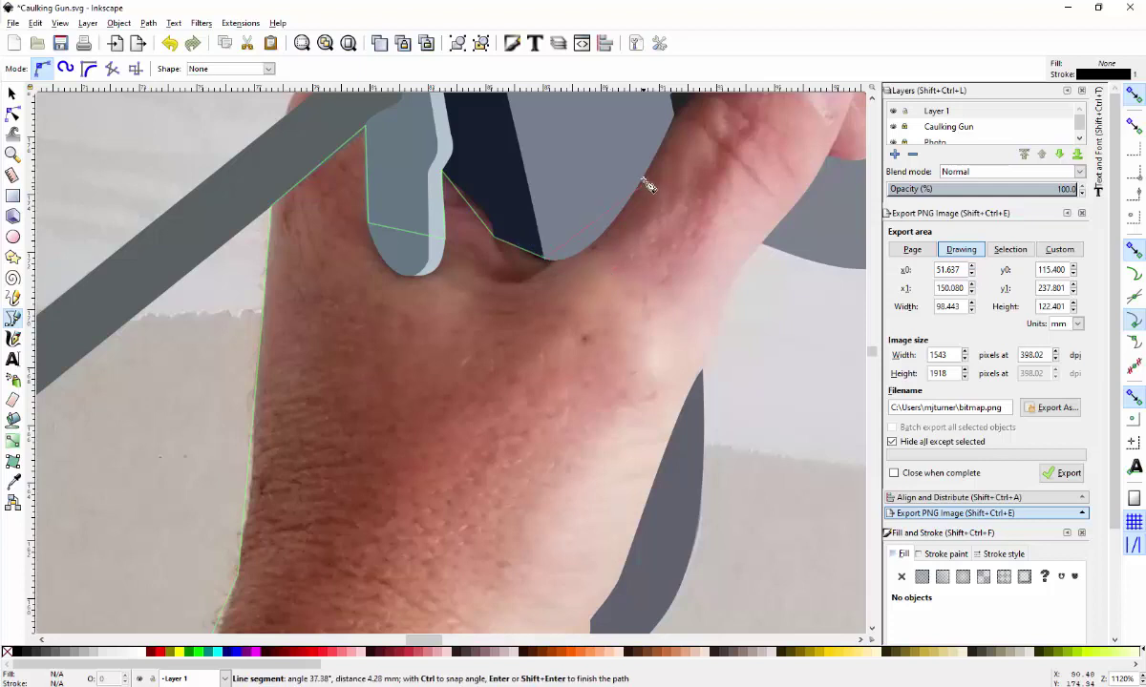
{"action": "left_click", "coordinate": [676, 118]}
- Extend the outline along the thumb's upper edge, around its tip and down its outer side to the top of the trigger
{"action": "scroll", "coordinate": [685, 143], "scroll_direction": "down", "scroll_amount": 2}
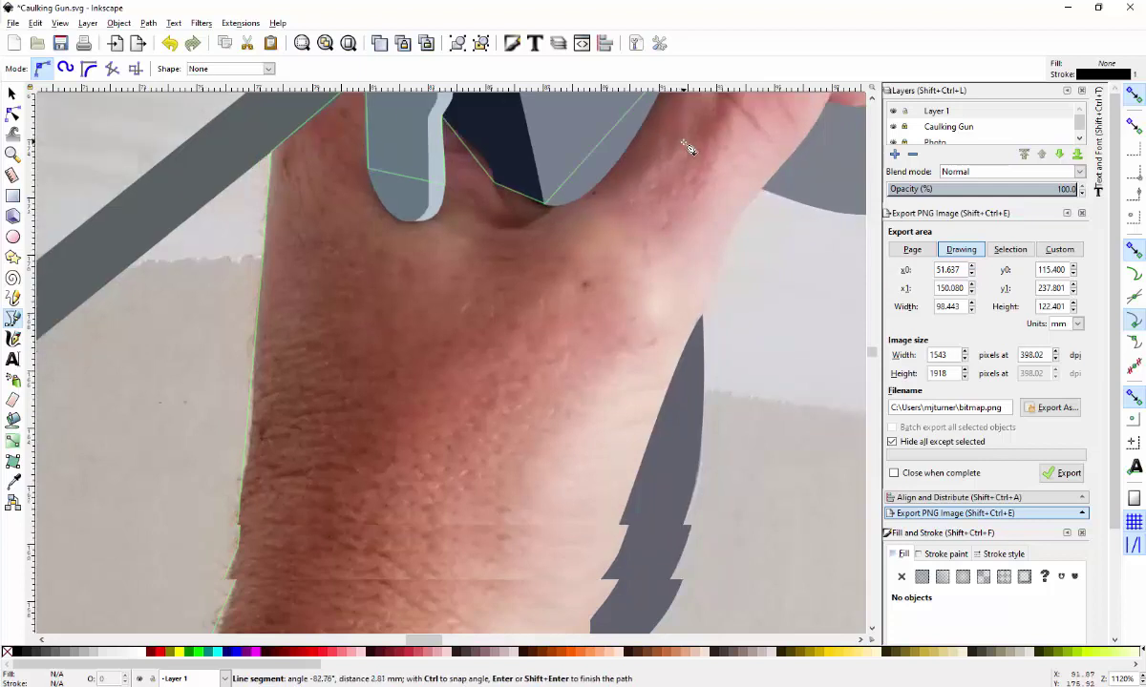
{"action": "scroll", "coordinate": [707, 165], "scroll_direction": "up", "scroll_amount": 3}
{"action": "scroll", "coordinate": [702, 159], "scroll_direction": "up", "scroll_amount": 2}
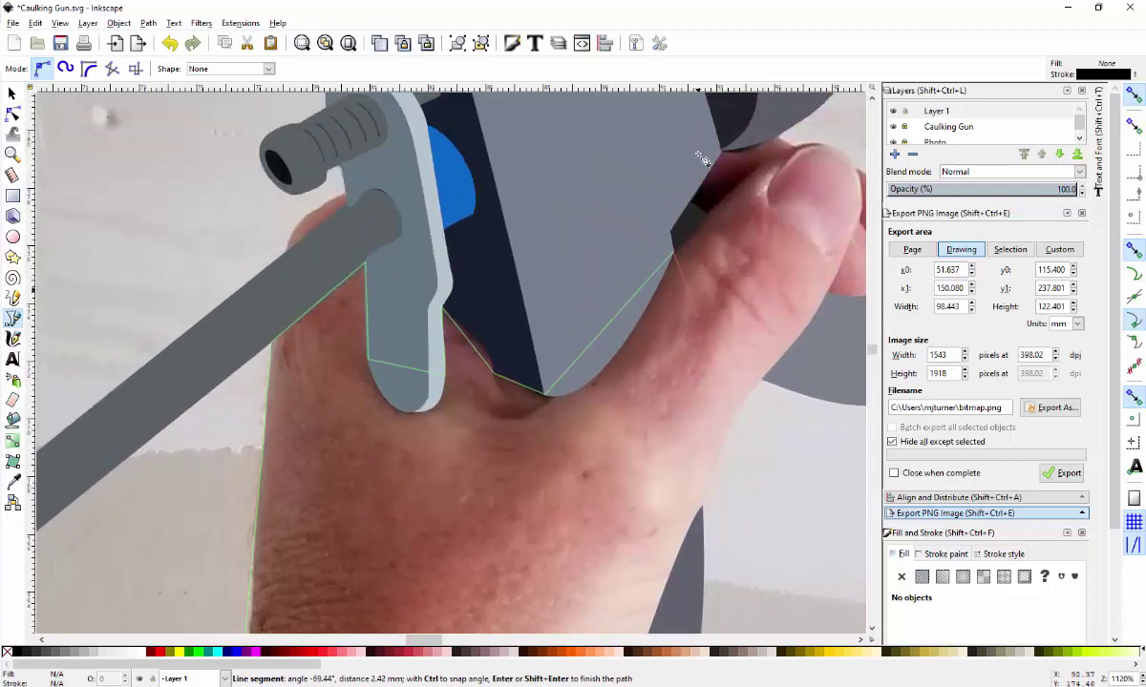
{"action": "mouse_move", "coordinate": [408, 641]}
{"action": "left_mouse_down"}
{"action": "mouse_move", "coordinate": [485, 637]}
{"action": "mouse_move", "coordinate": [431, 657]}
{"action": "left_mouse_up"}
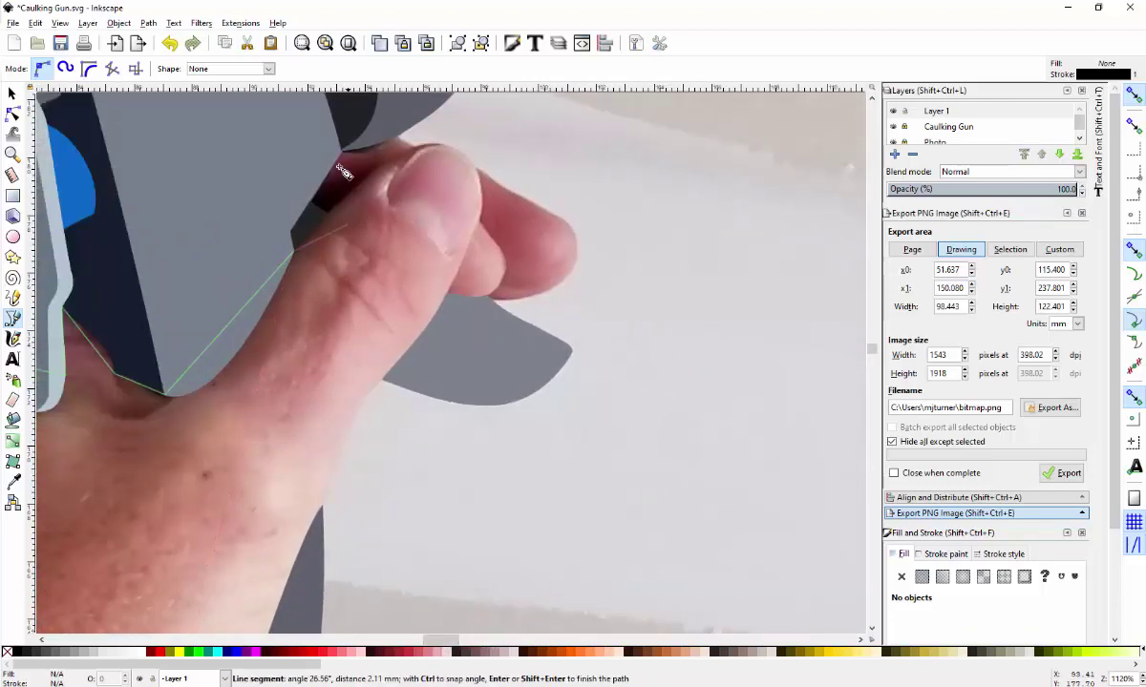
{"action": "left_click", "coordinate": [402, 152]}
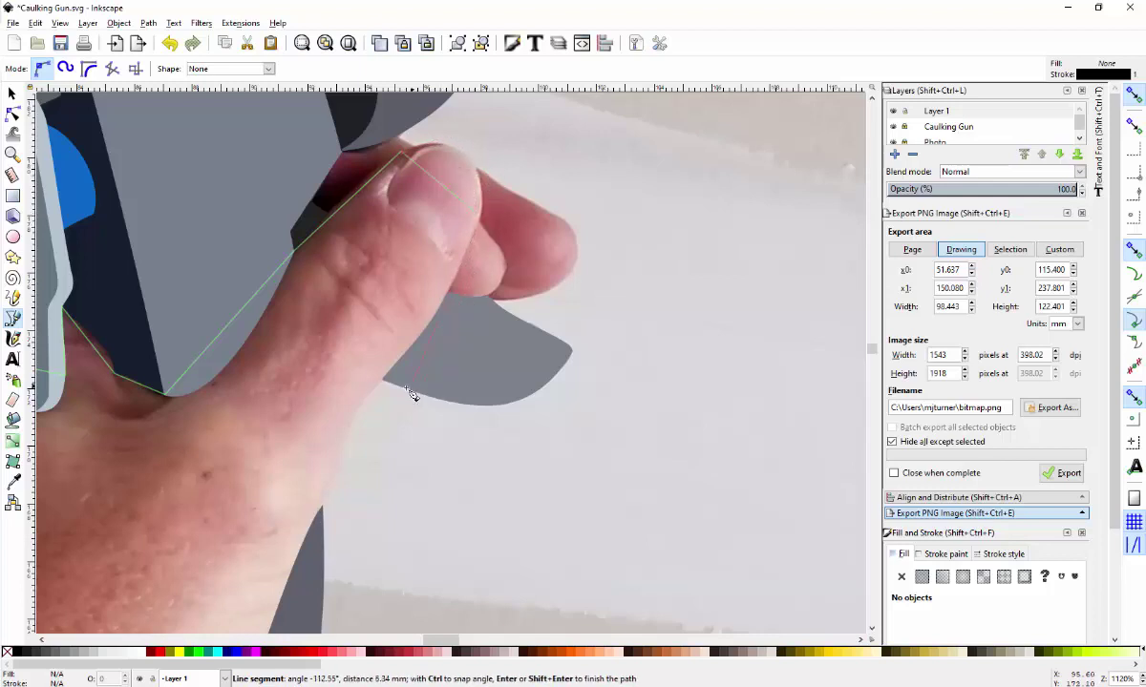
{"action": "left_click", "coordinate": [364, 413]}
{"action": "scroll", "coordinate": [353, 449], "scroll_direction": "down", "scroll_amount": 3}
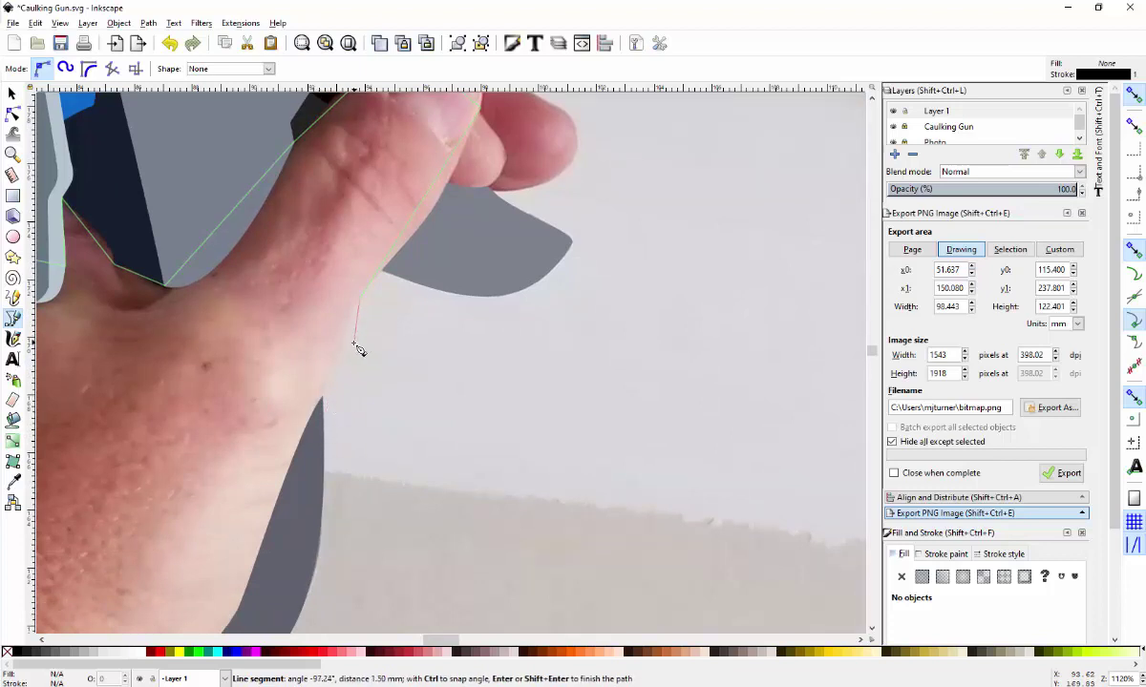
{"action": "left_click", "coordinate": [321, 402]}
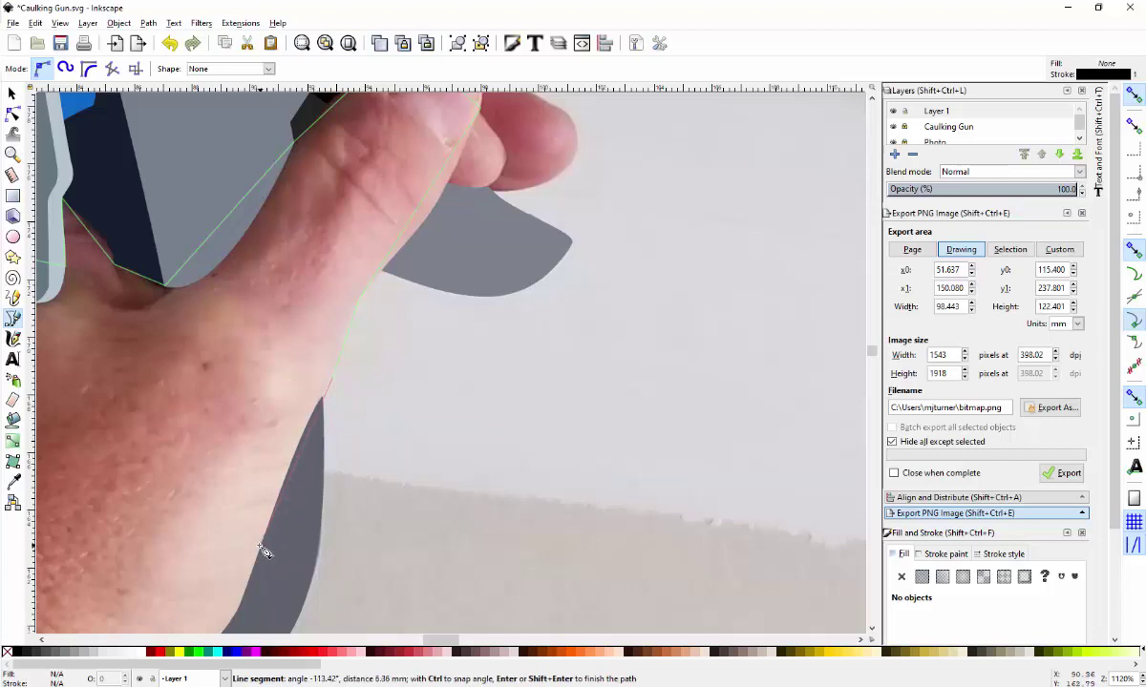
- Carry the outline down the hand's edge beside the trigger to the underside of the wrist
{"action": "scroll", "coordinate": [265, 549], "scroll_direction": "down", "scroll_amount": 8}
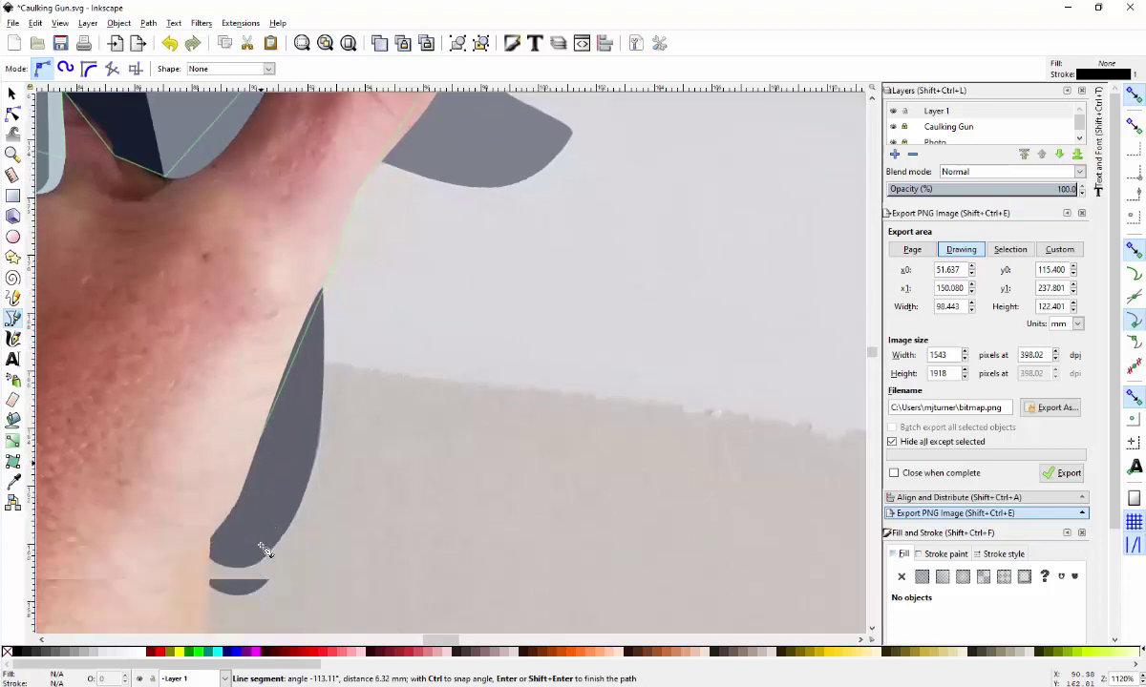
{"action": "scroll", "coordinate": [210, 389], "scroll_direction": "up", "scroll_amount": 2, "text": "ctrl"}
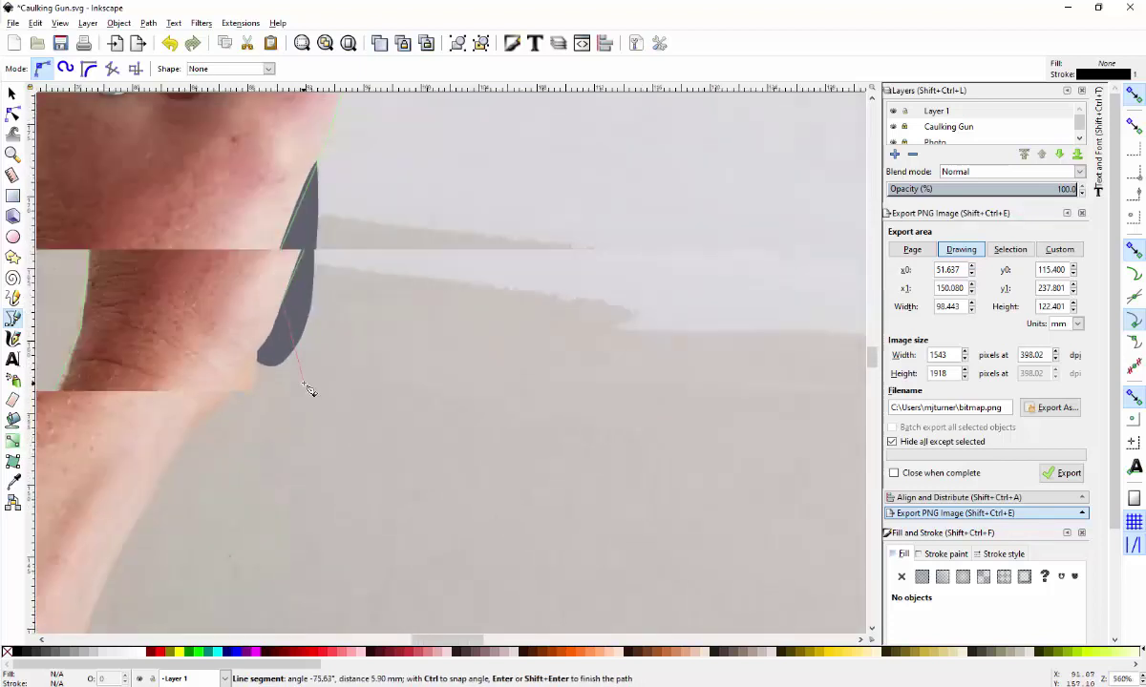
{"action": "scroll", "coordinate": [251, 391], "scroll_direction": "down", "scroll_amount": 1}
{"action": "scroll", "coordinate": [256, 372], "scroll_direction": "down", "scroll_amount": 1}
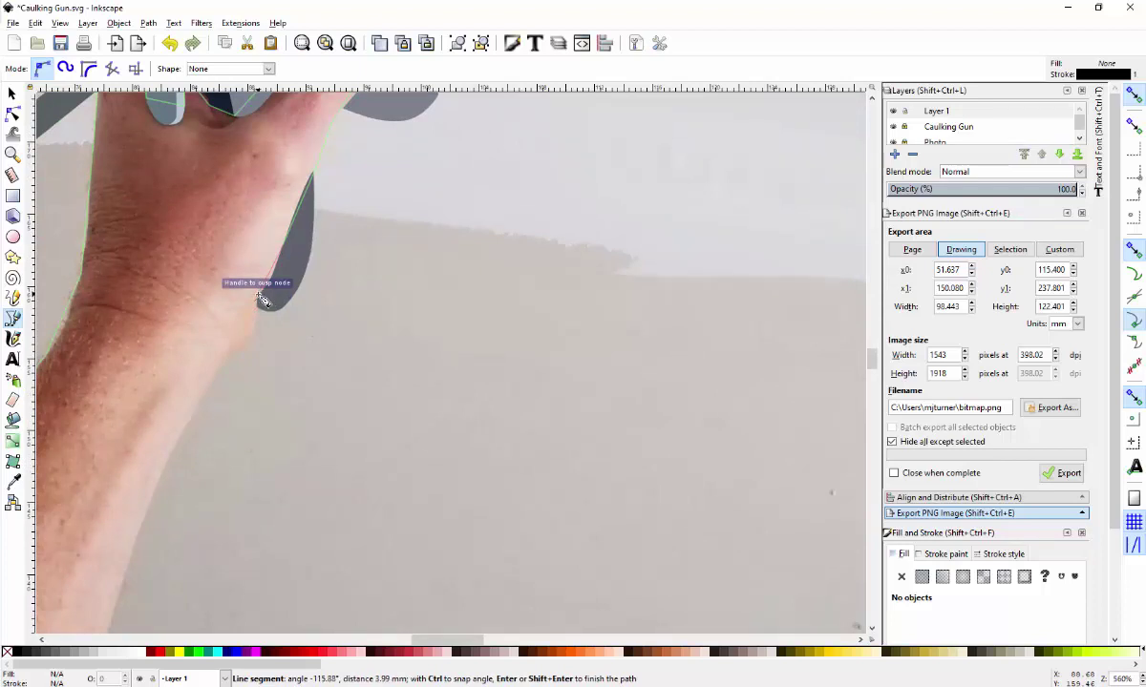
{"action": "left_click", "coordinate": [257, 295]}
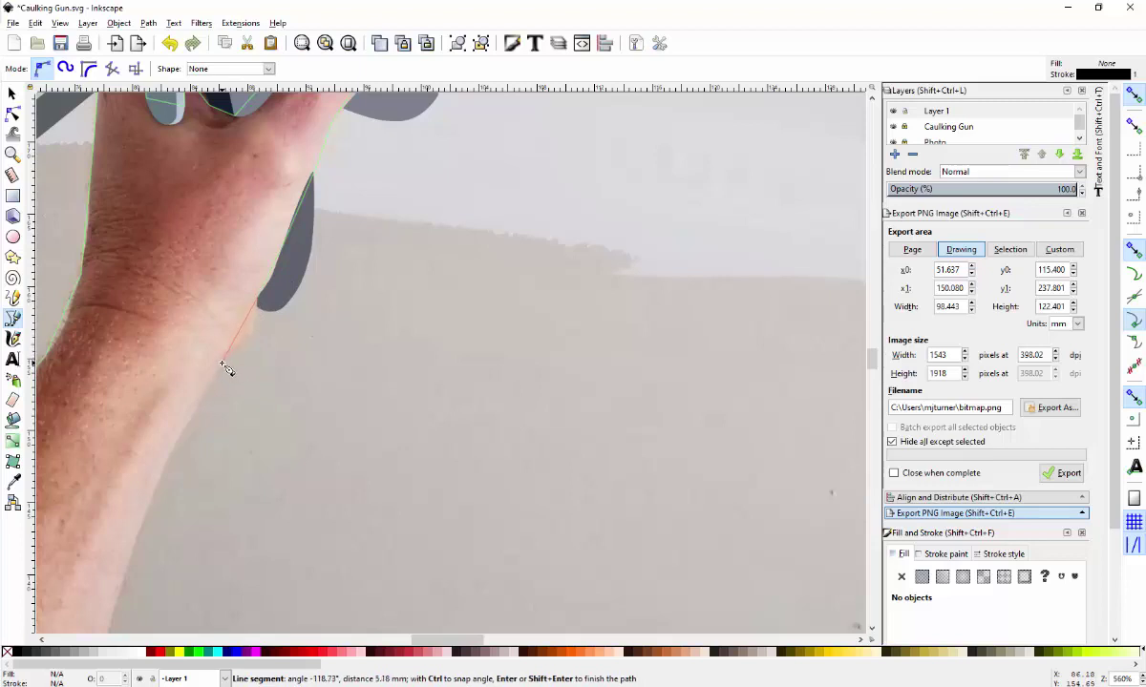
{"action": "left_click", "coordinate": [225, 363]}
- Trace the underside of the forearm with straight segments and close the outline at its starting node on the photo's edge
{"action": "scroll", "coordinate": [212, 464], "scroll_direction": "down", "scroll_amount": 3}
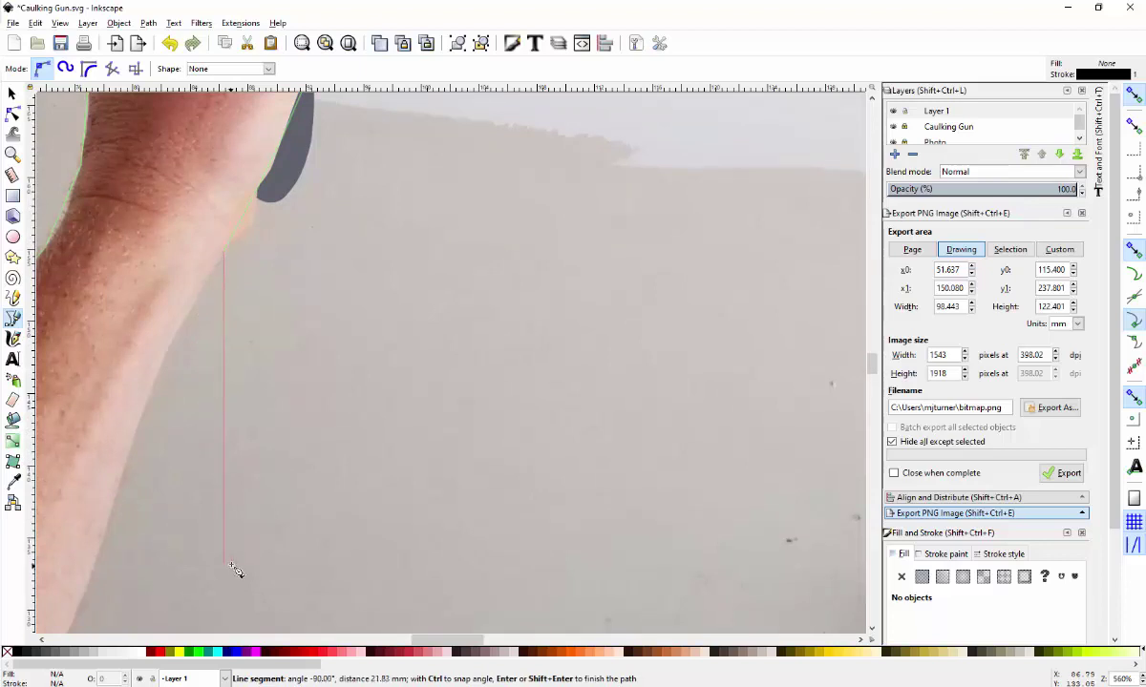
{"action": "scroll", "coordinate": [242, 570], "scroll_direction": "down", "scroll_amount": 1}
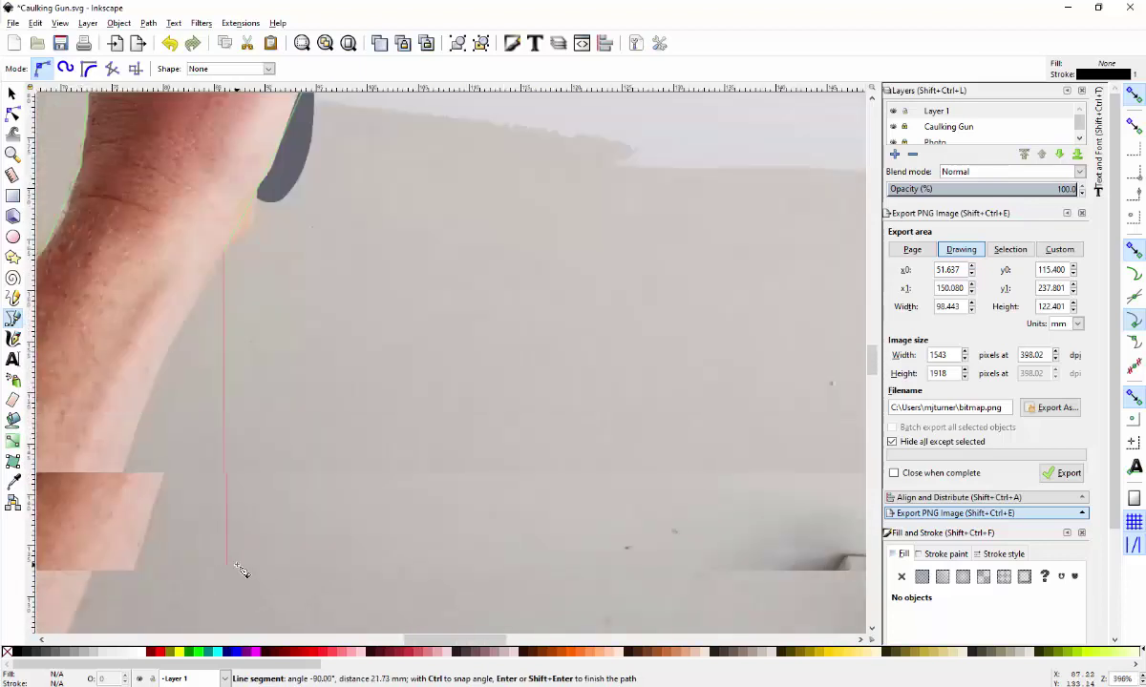
{"action": "scroll", "coordinate": [242, 570], "scroll_direction": "left", "scroll_amount": 4}
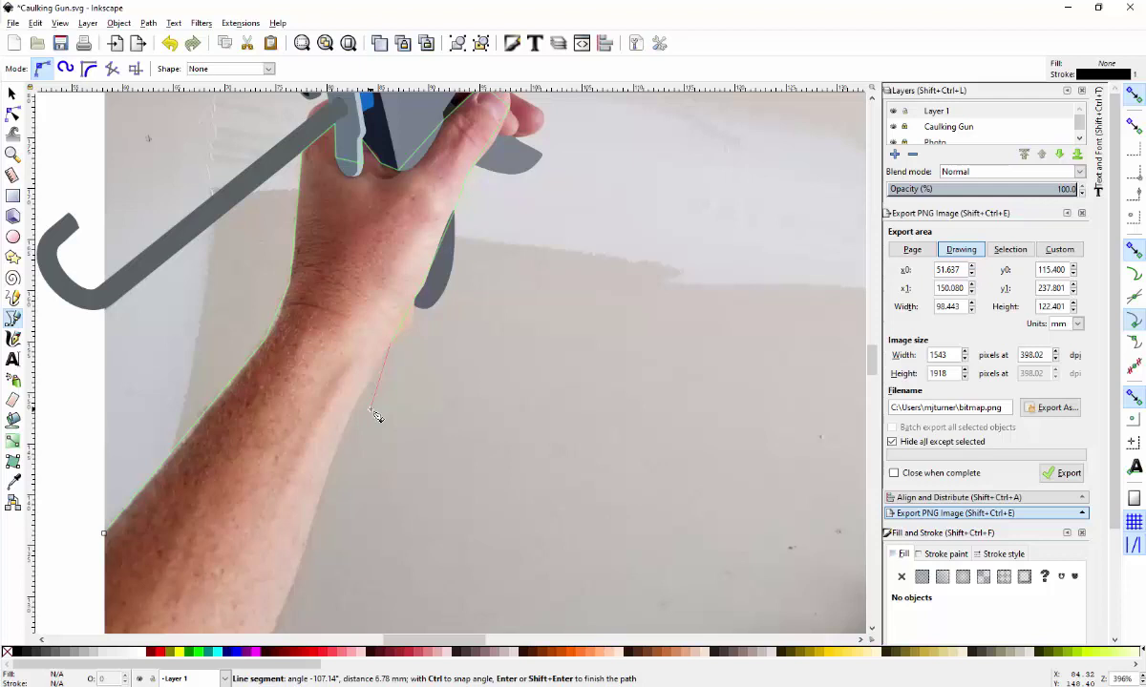
{"action": "scroll", "coordinate": [375, 417], "scroll_direction": "right", "scroll_amount": 1}
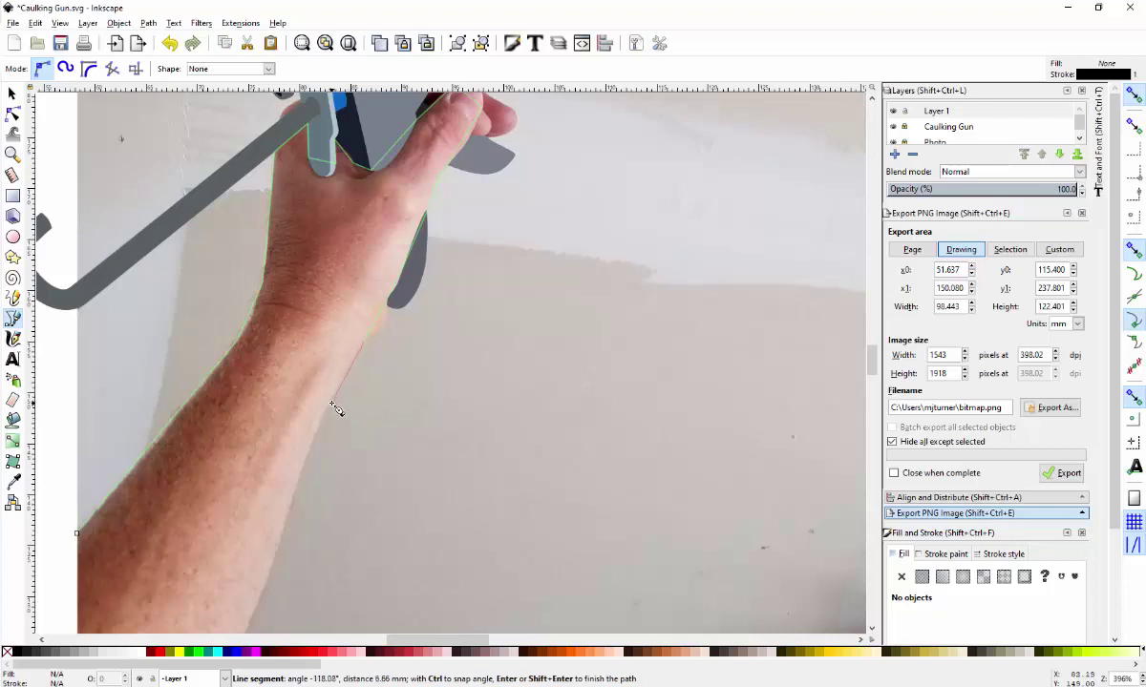
{"action": "left_click", "coordinate": [334, 399]}
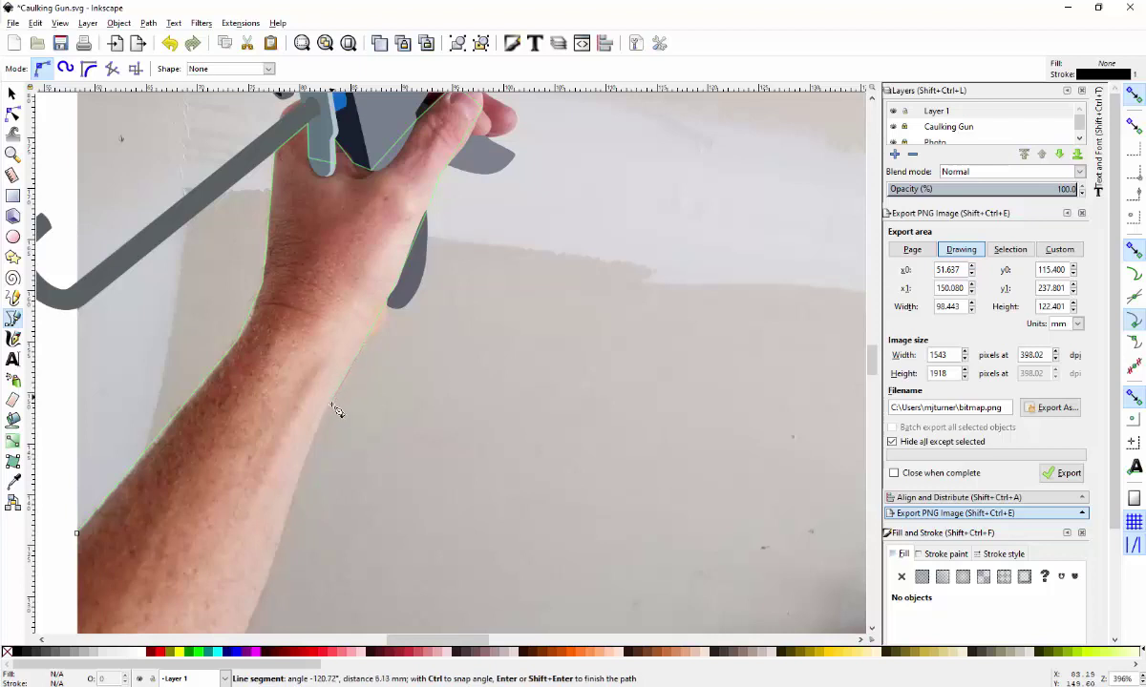
{"action": "left_click", "coordinate": [294, 520]}
{"action": "left_click", "coordinate": [248, 632]}
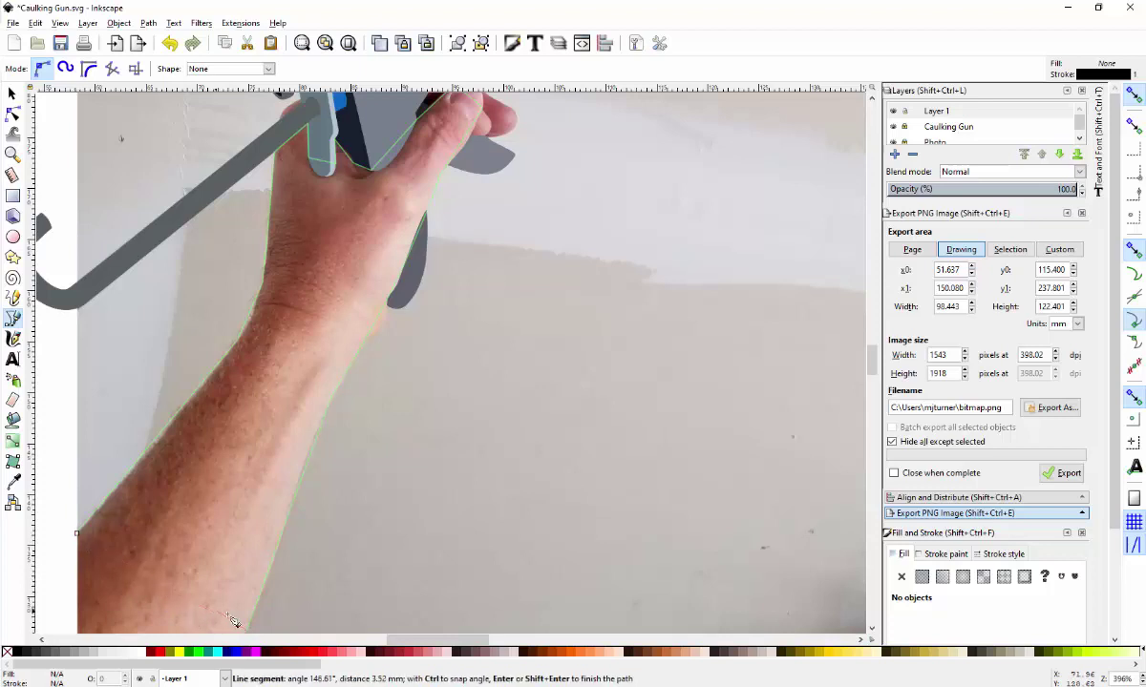
{"action": "left_click", "coordinate": [76, 535]}
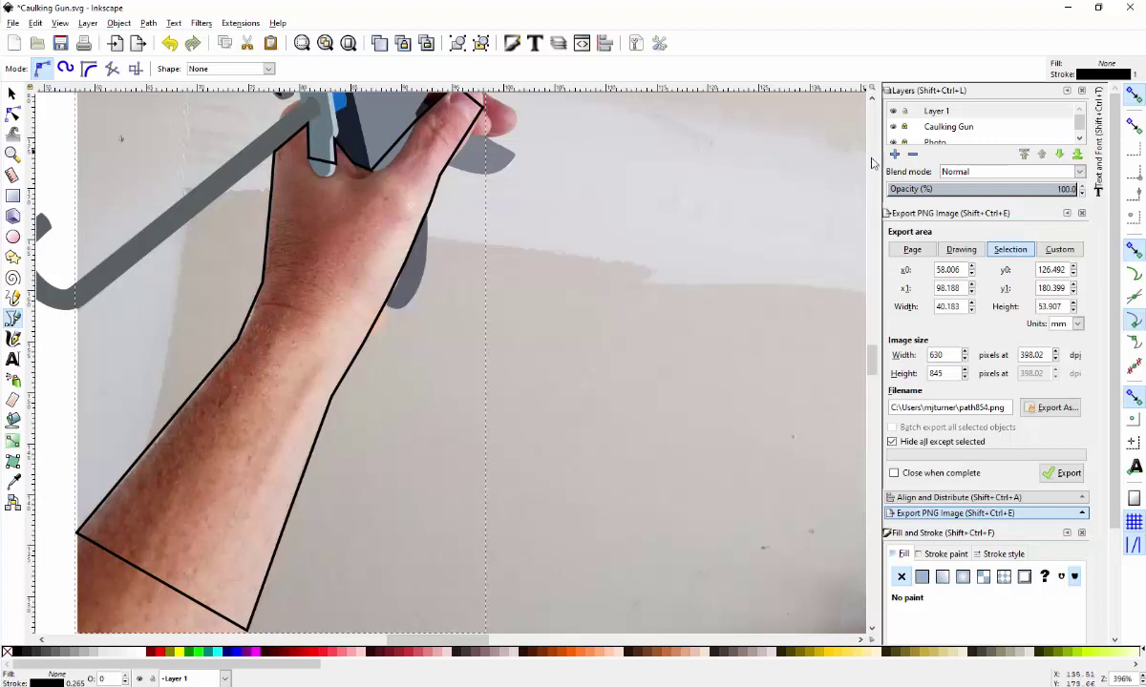
- Set the arm outline's stroke width to 0.065 mm and its stroke colour to red
{"action": "scroll", "coordinate": [412, 263], "scroll_direction": "up", "scroll_amount": 3}
{"action": "scroll", "coordinate": [421, 250], "scroll_direction": "down", "scroll_amount": 3}
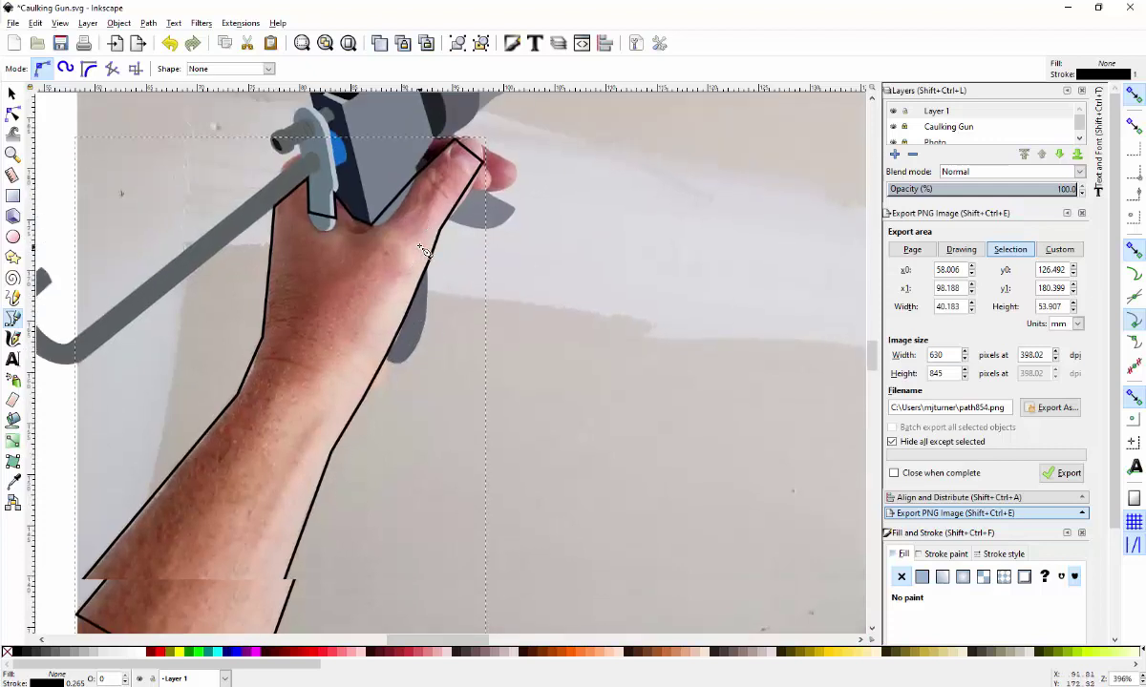
{"action": "scroll", "coordinate": [435, 224], "scroll_direction": "up", "scroll_amount": 1}
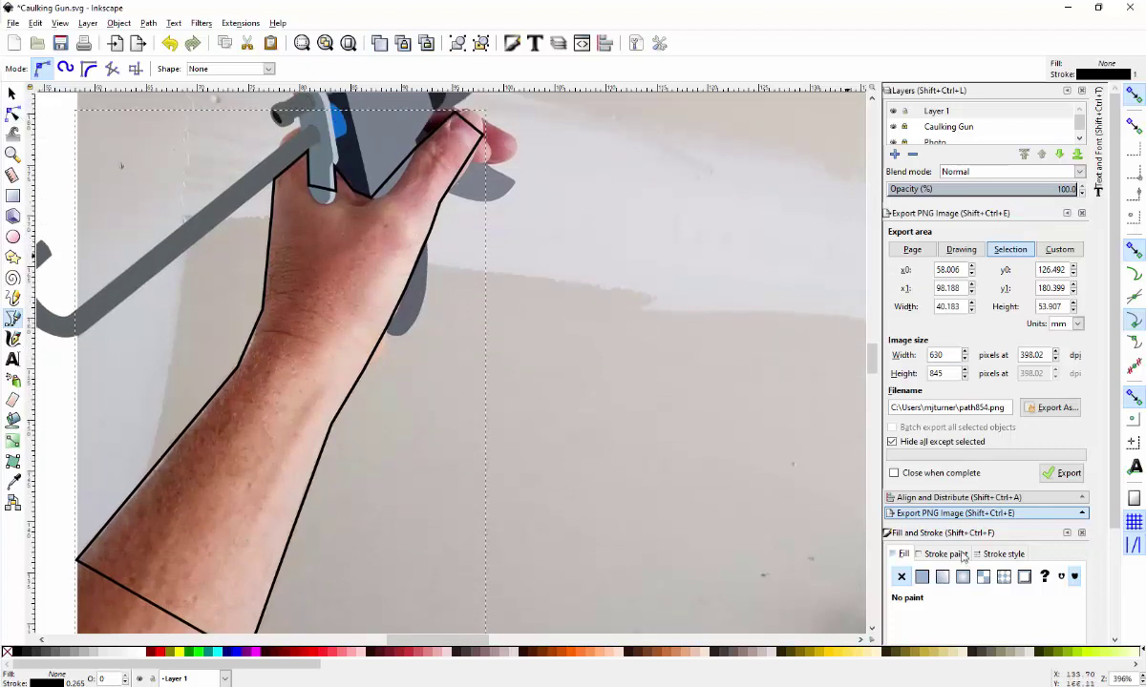
{"action": "left_click", "coordinate": [994, 557]}
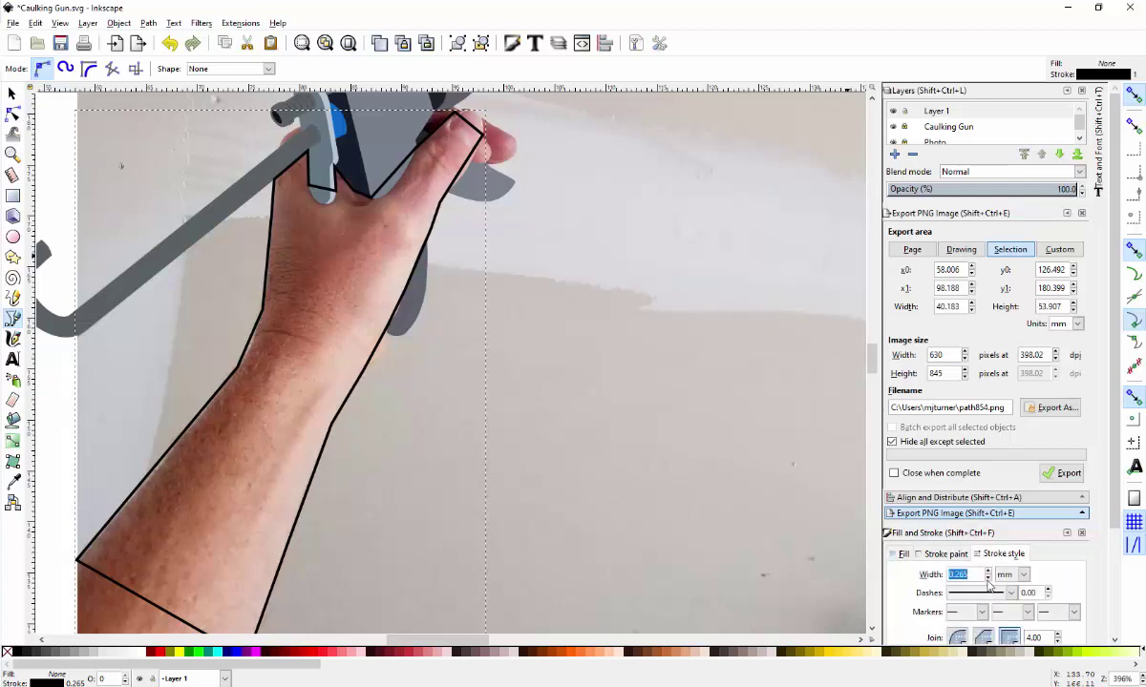
{"action": "left_click", "coordinate": [989, 579]}
{"action": "left_click", "coordinate": [989, 579]}
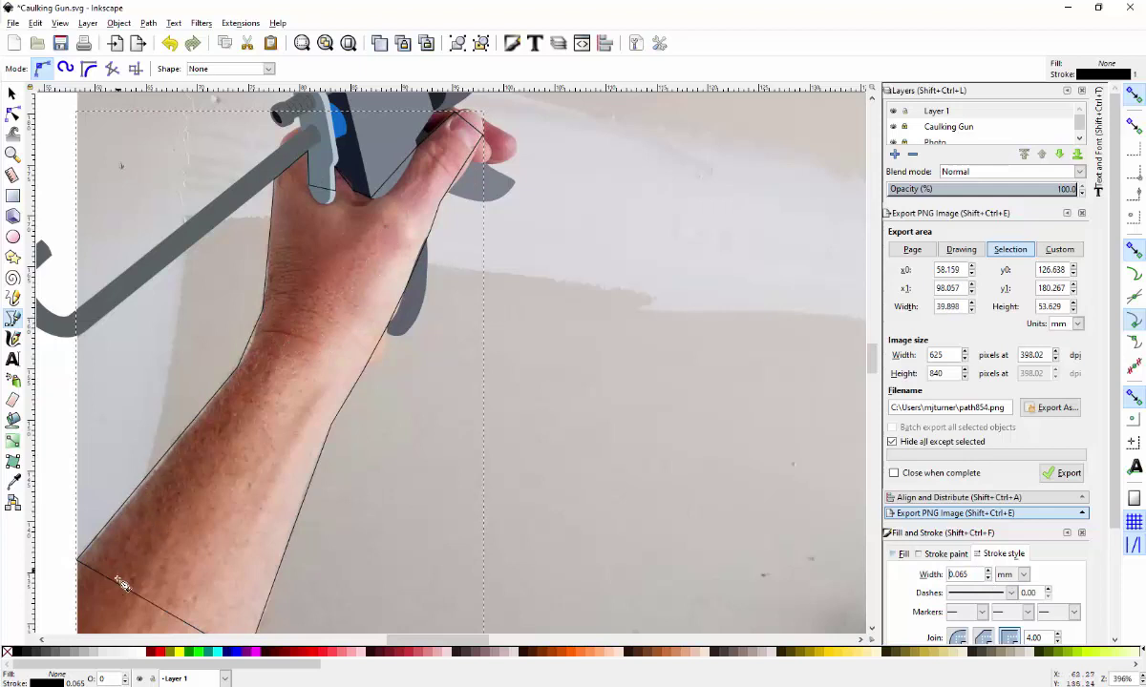
{"action": "left_click", "coordinate": [161, 657], "text": "shift"}
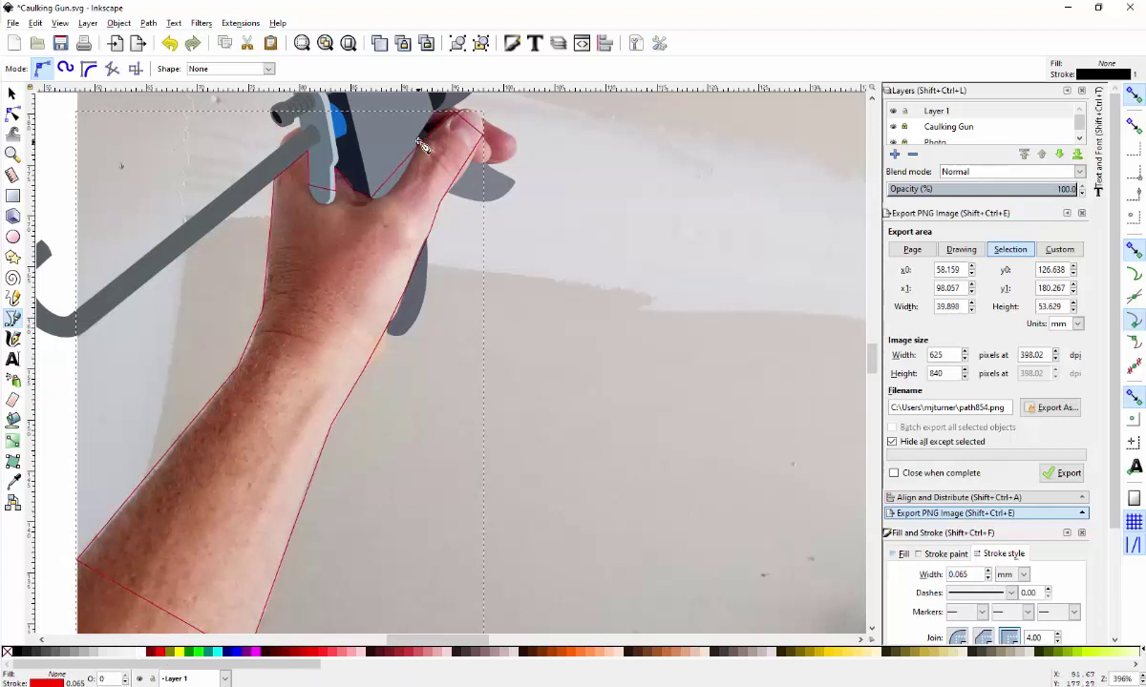
- Select all nodes of the red arm outline and convert its straight segments to curves
{"action": "left_click", "coordinate": [13, 112]}
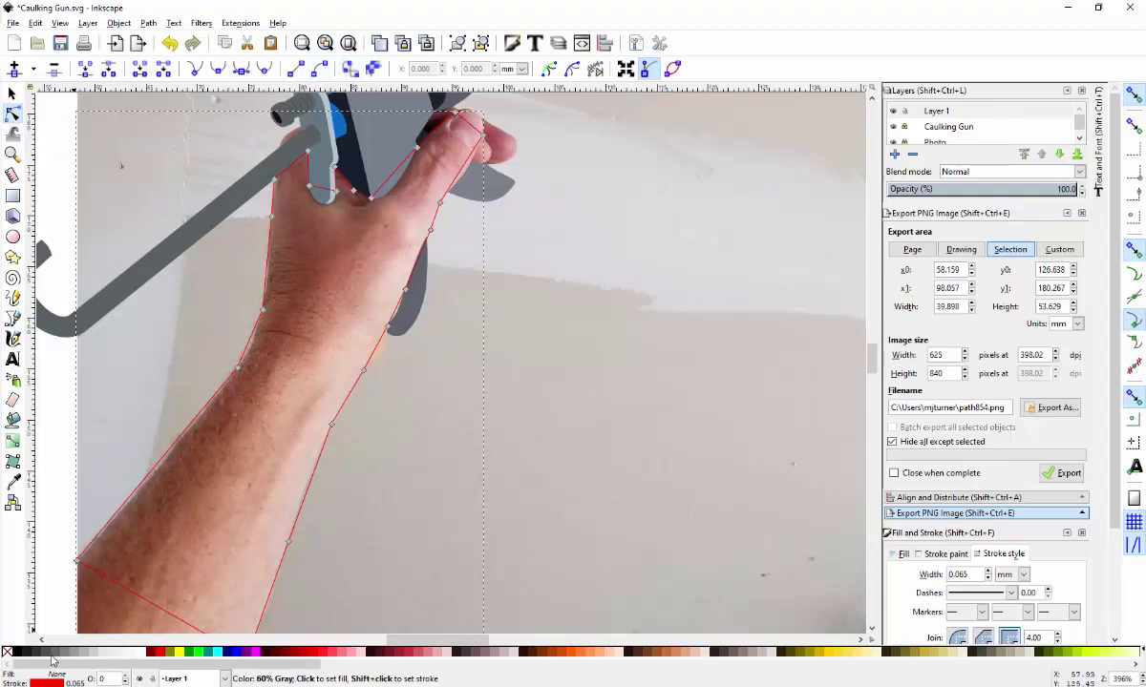
{"action": "scroll", "coordinate": [81, 599], "scroll_direction": "down", "scroll_amount": 2}
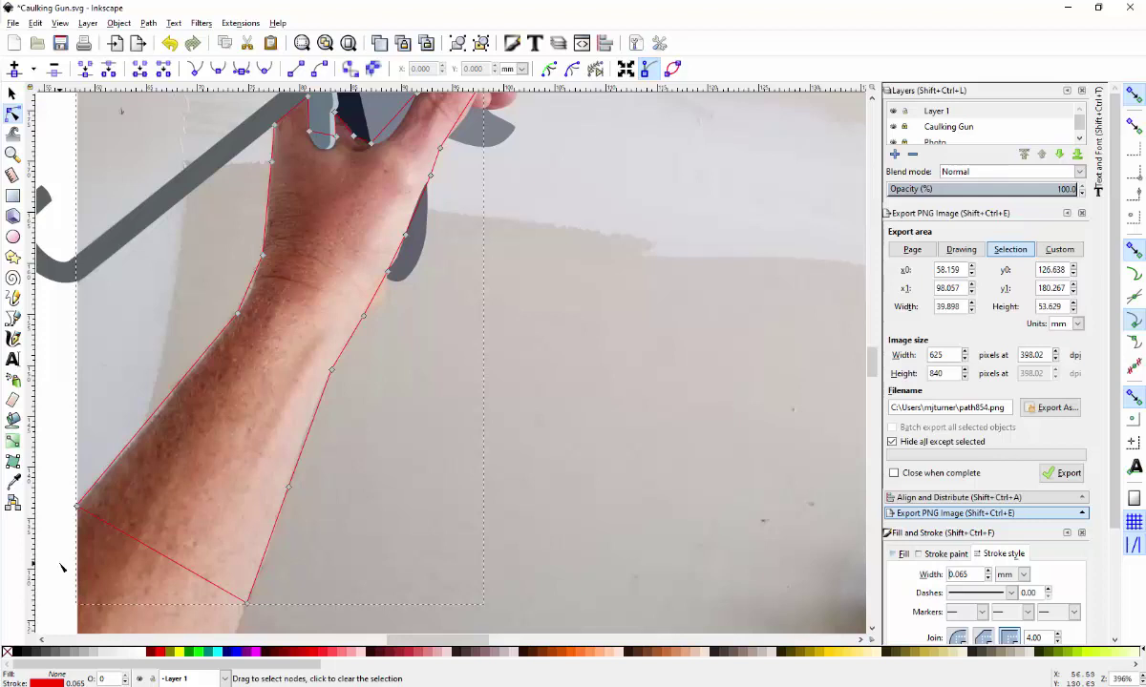
{"action": "scroll", "coordinate": [61, 570], "scroll_direction": "down", "scroll_amount": 1}
{"action": "scroll", "coordinate": [57, 575], "scroll_direction": "left", "scroll_amount": 2}
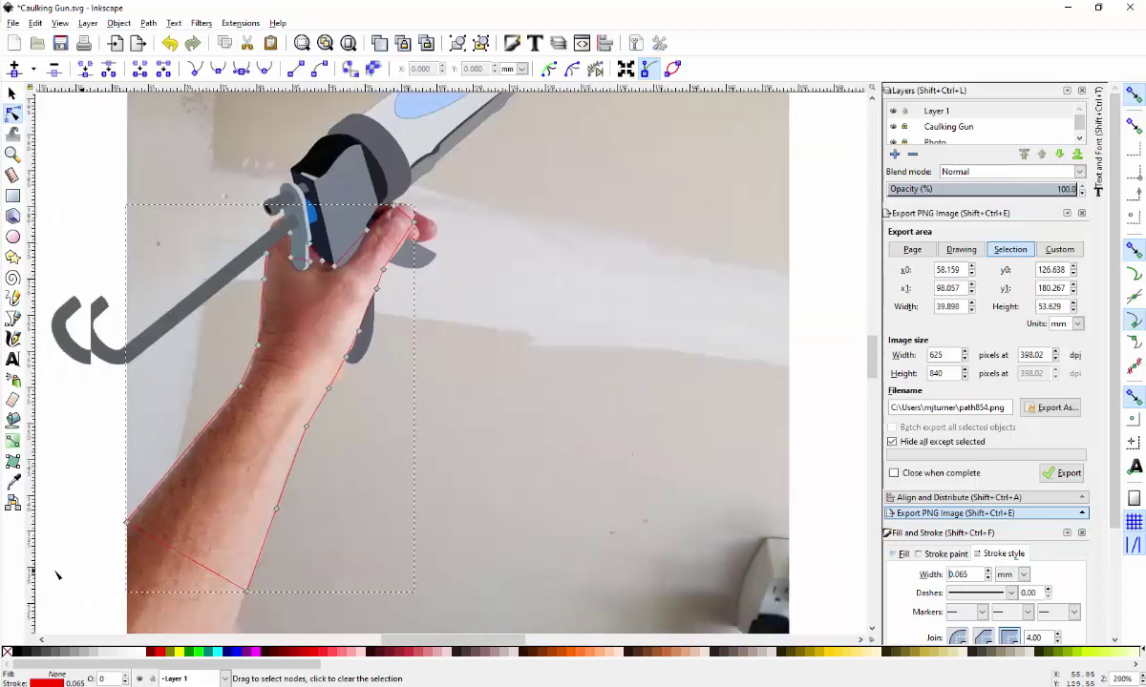
{"action": "left_click", "coordinate": [108, 613]}
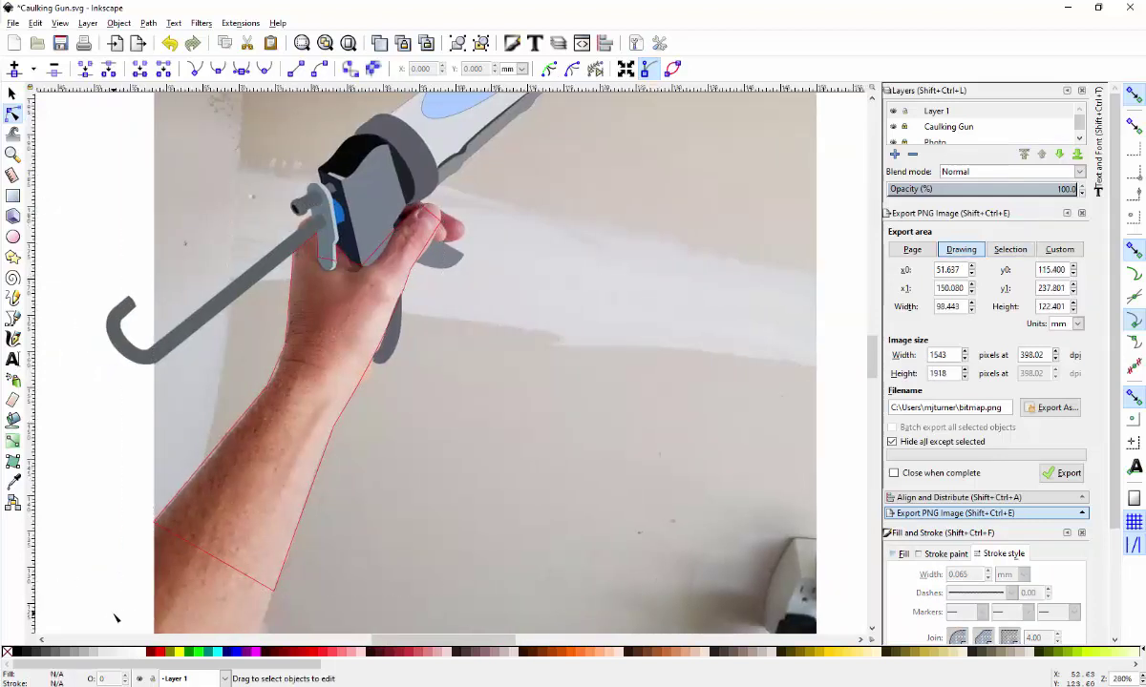
{"action": "left_click_drag", "start_coordinate": [113, 613], "coordinate": [479, 200]}
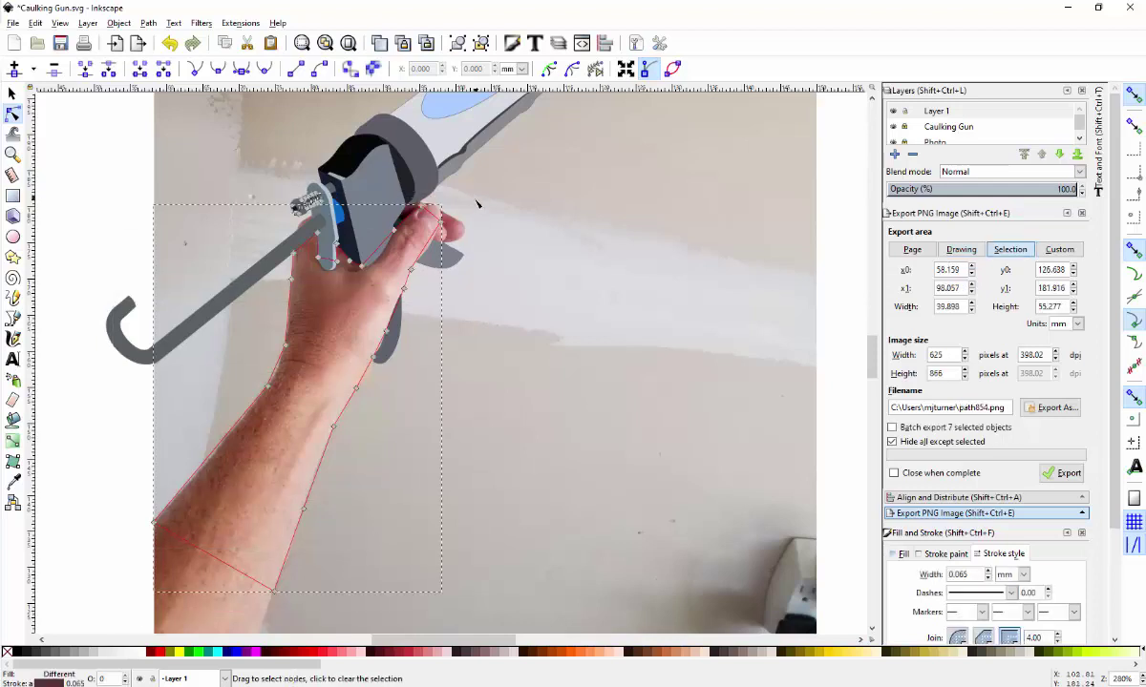
{"action": "left_click", "coordinate": [72, 240]}
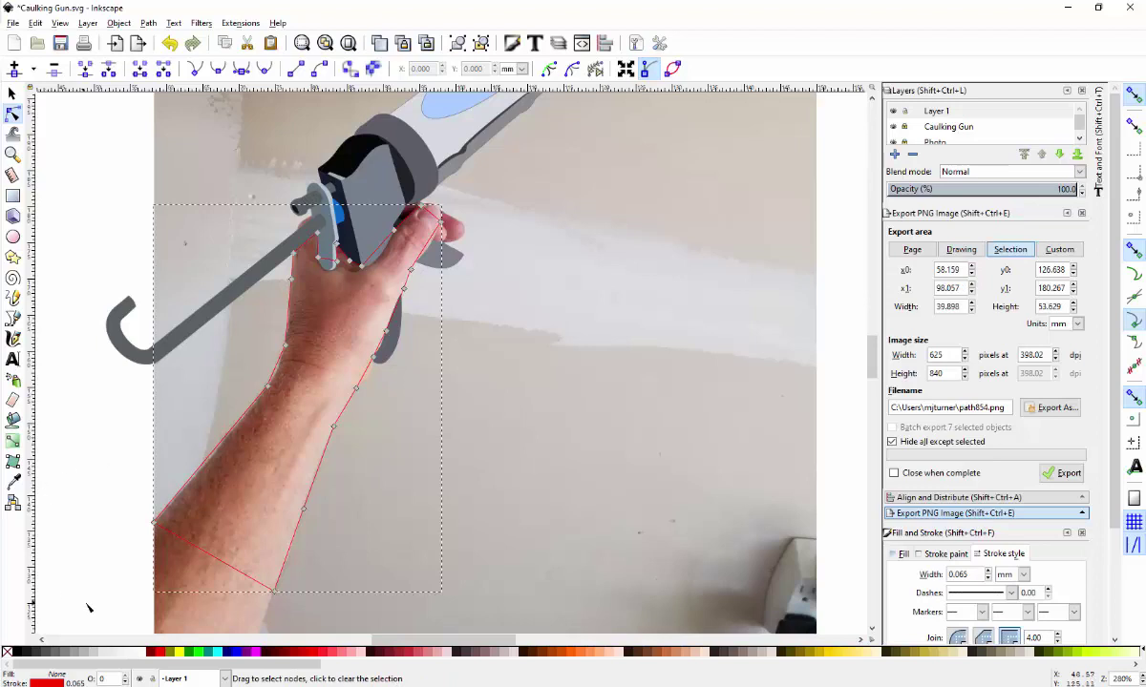
{"action": "left_click_drag", "start_coordinate": [105, 615], "coordinate": [522, 200]}
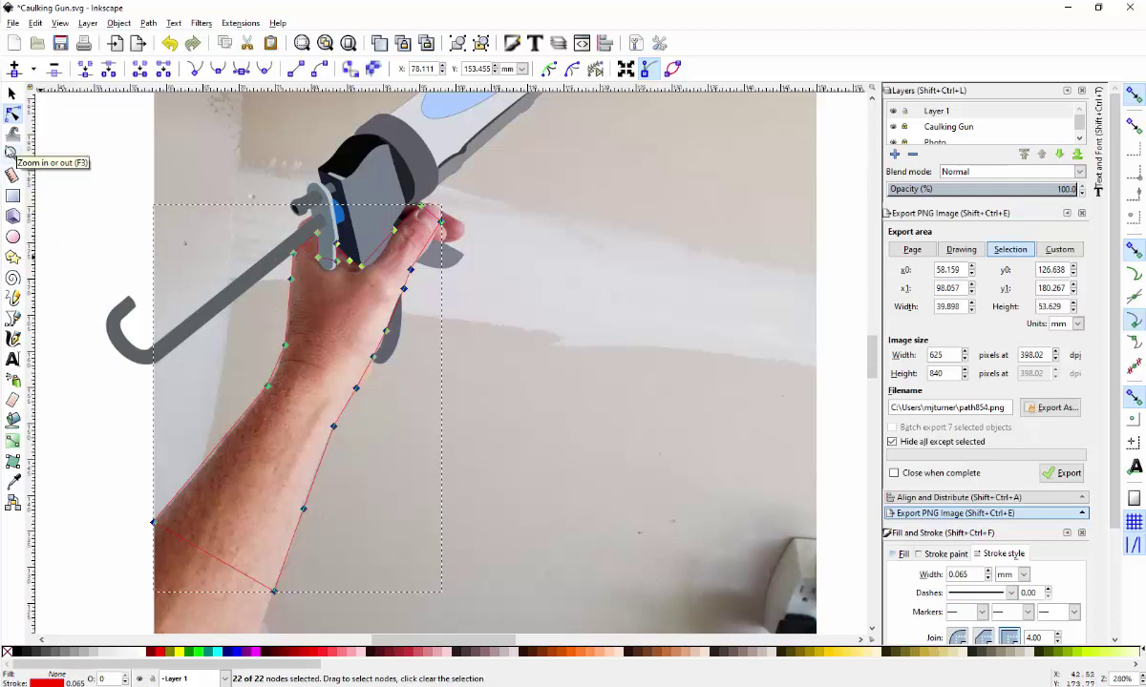
{"action": "left_click", "coordinate": [320, 70]}
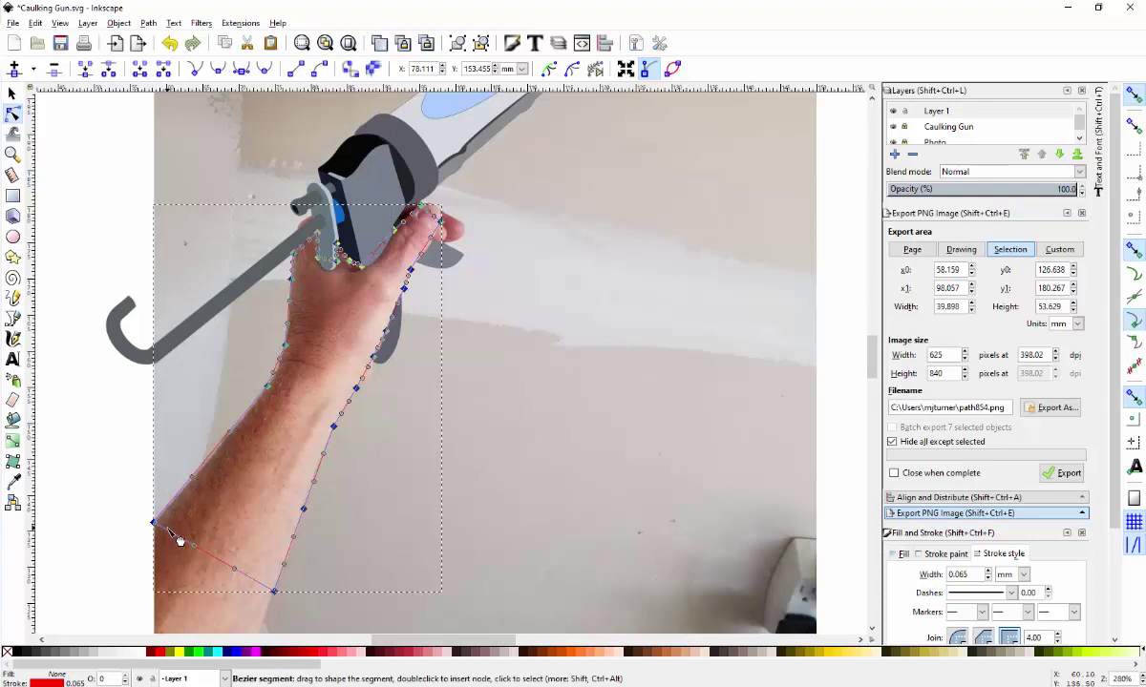
{"action": "scroll", "coordinate": [191, 550], "scroll_direction": "up", "scroll_amount": 3}
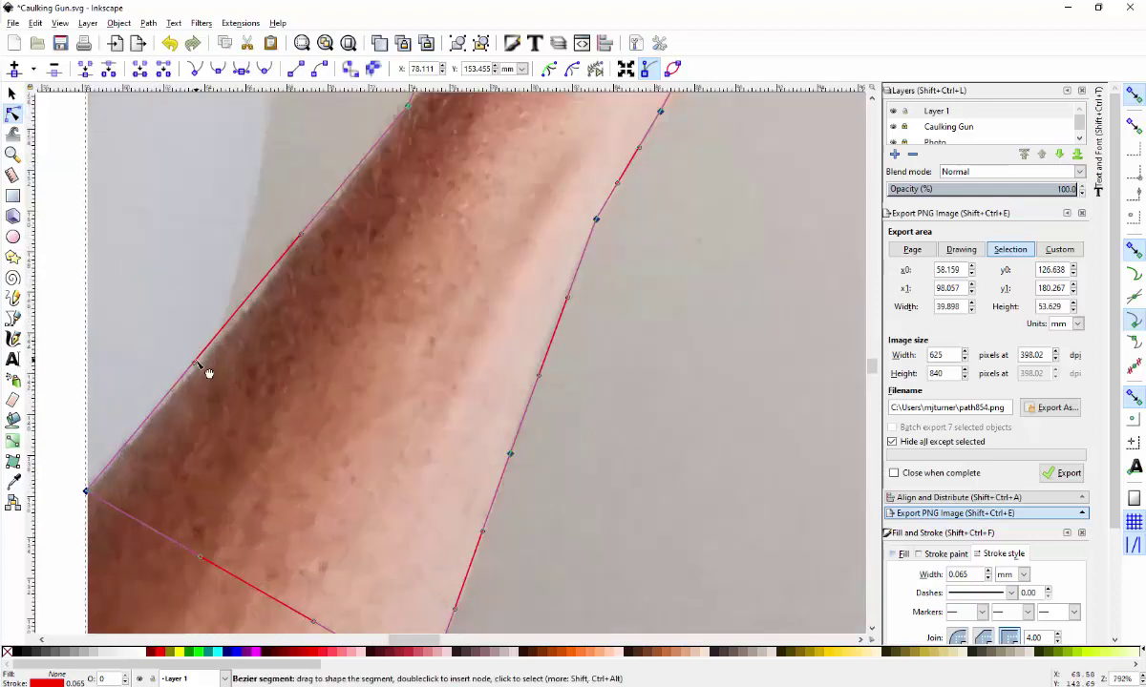
- Curve the outline segment along the forearm's upper edge with its node handles so it follows the skin in the photo
{"action": "left_click_drag", "start_coordinate": [194, 364], "coordinate": [208, 366]}
{"action": "scroll", "coordinate": [349, 284], "scroll_direction": "up", "scroll_amount": 1}
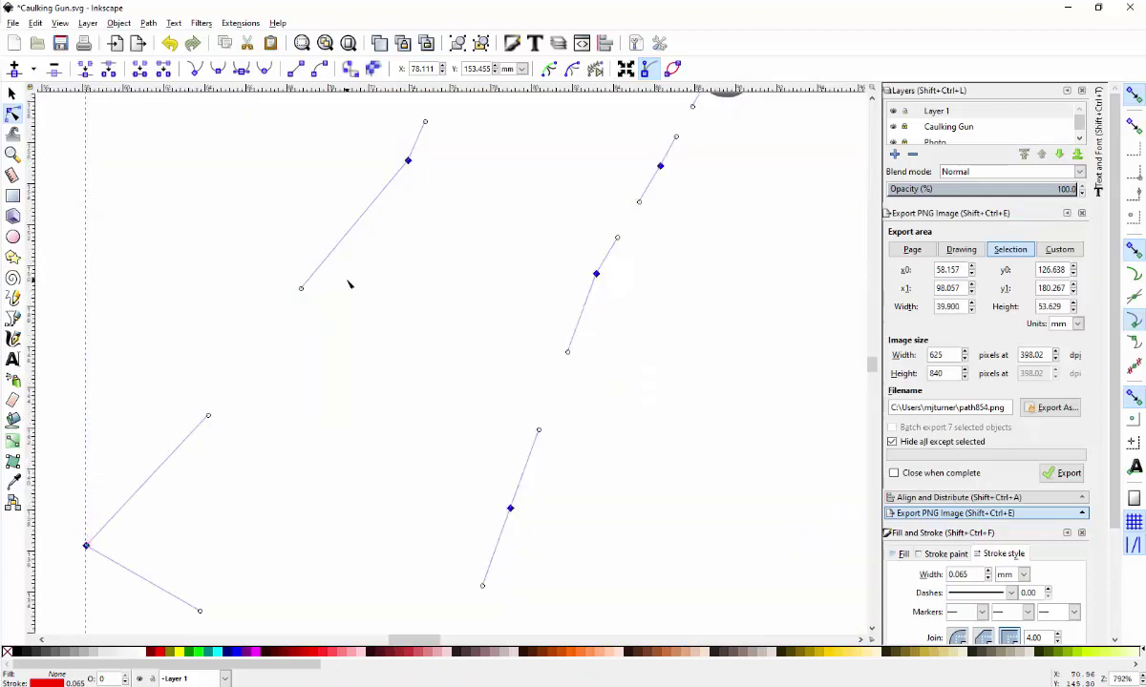
{"action": "scroll", "coordinate": [350, 283], "scroll_direction": "down", "scroll_amount": 1}
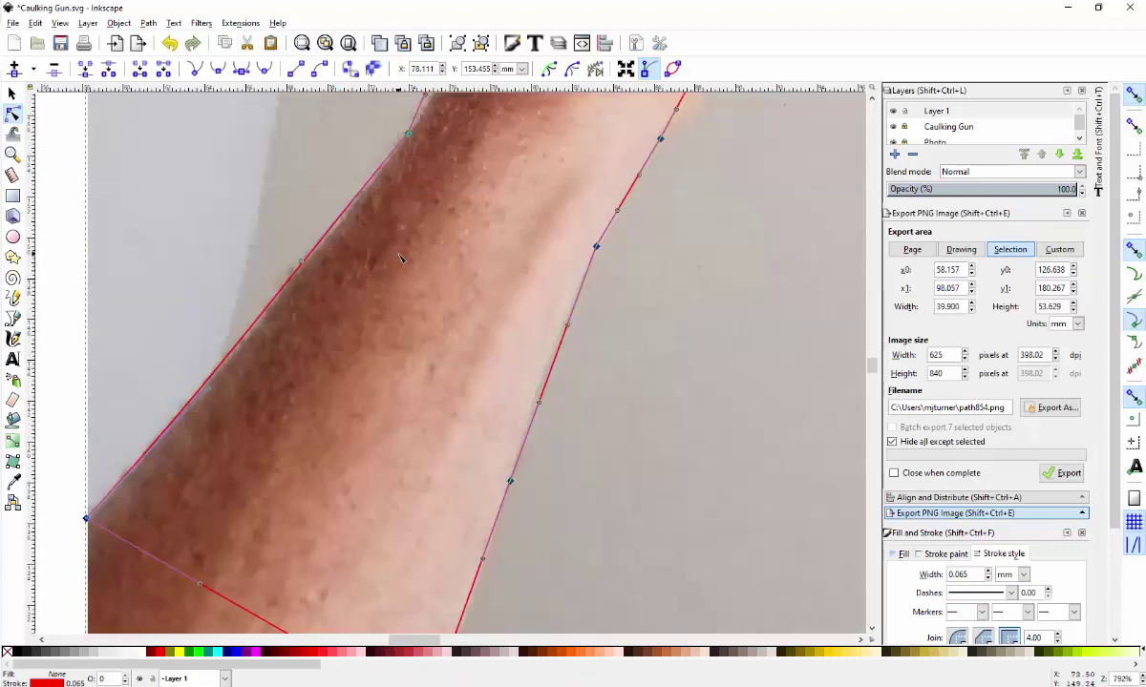
{"action": "scroll", "coordinate": [416, 254], "scroll_direction": "up", "scroll_amount": 3}
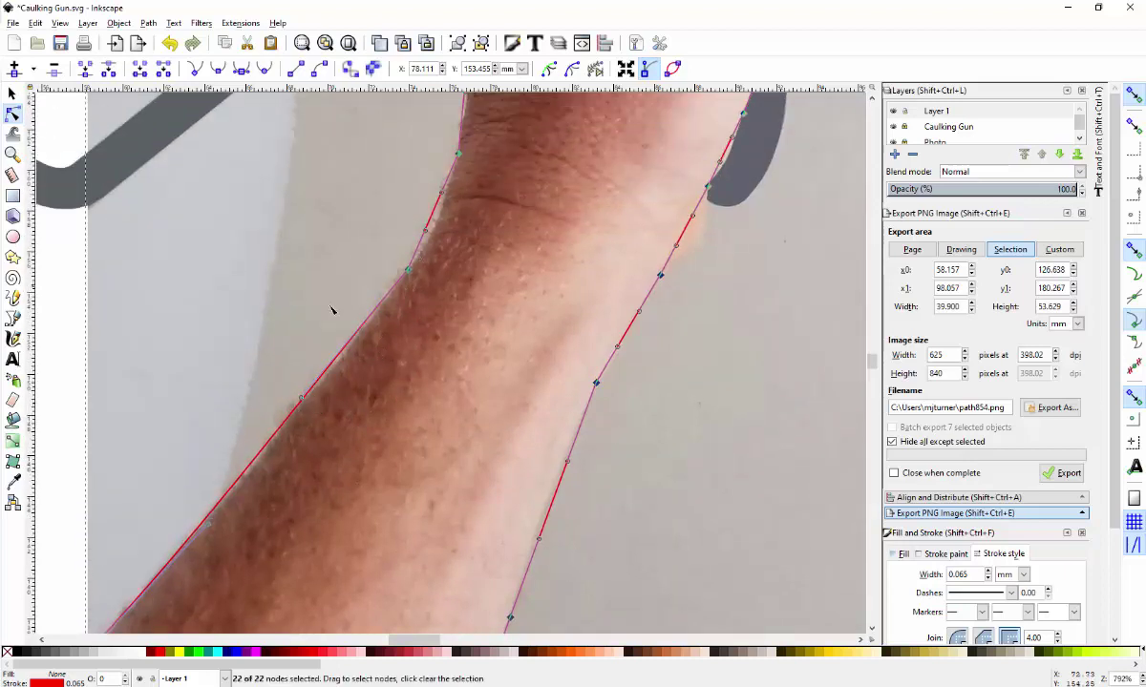
{"action": "left_click_drag", "start_coordinate": [298, 400], "coordinate": [346, 358]}
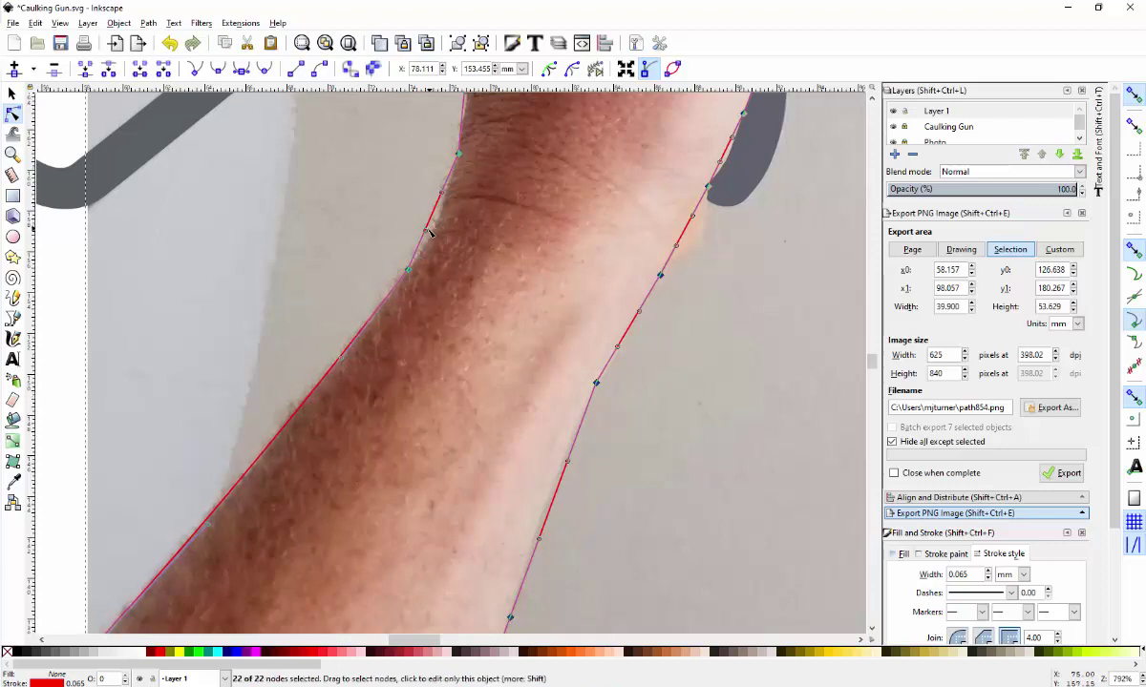
- Adjust the curve handles at the wrist bend and along the adjoining hand edge to match the skin contour
{"action": "left_click_drag", "start_coordinate": [439, 227], "coordinate": [439, 233]}
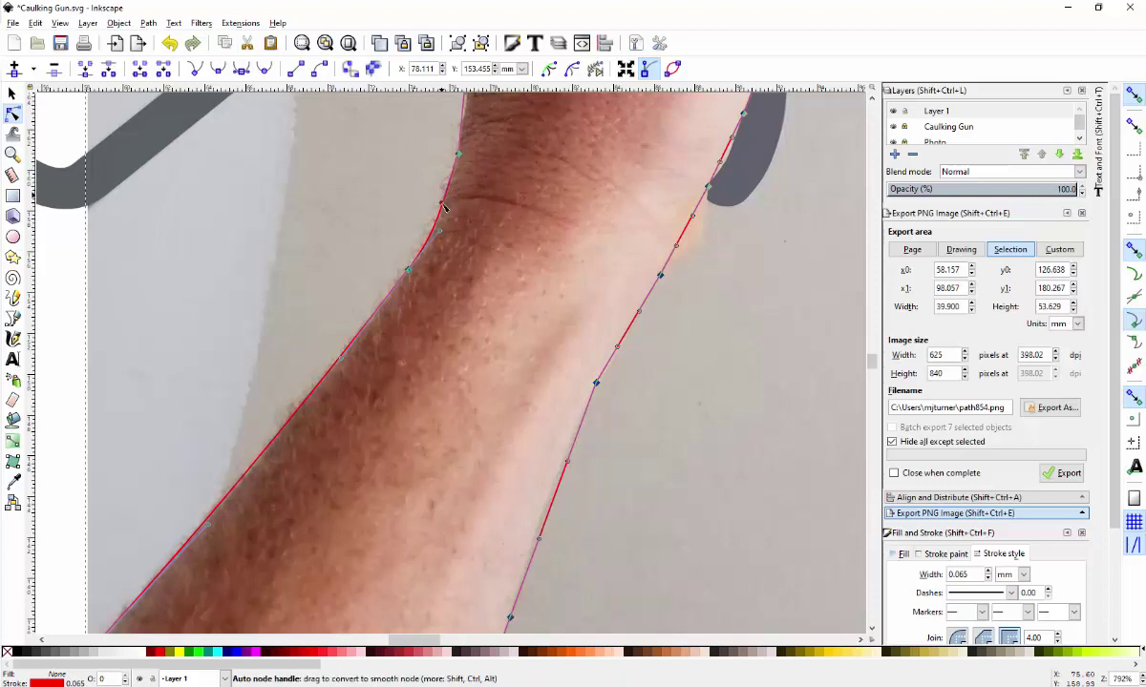
{"action": "scroll", "coordinate": [552, 140], "scroll_direction": "up", "scroll_amount": 5}
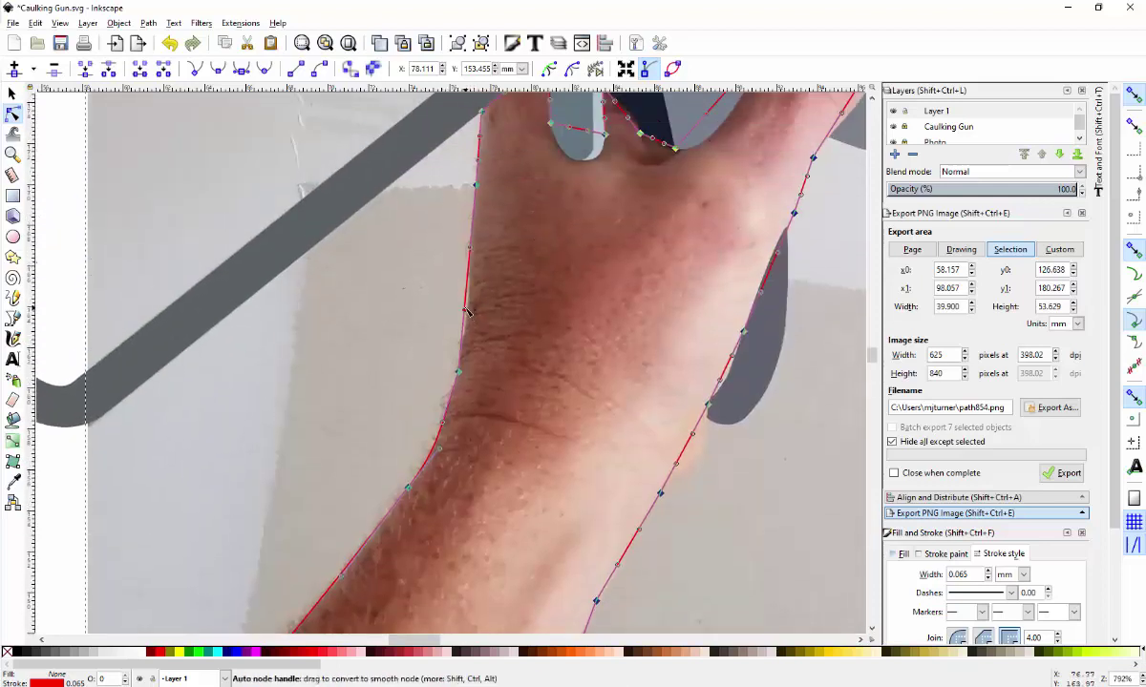
{"action": "left_click_drag", "start_coordinate": [466, 311], "coordinate": [469, 302]}
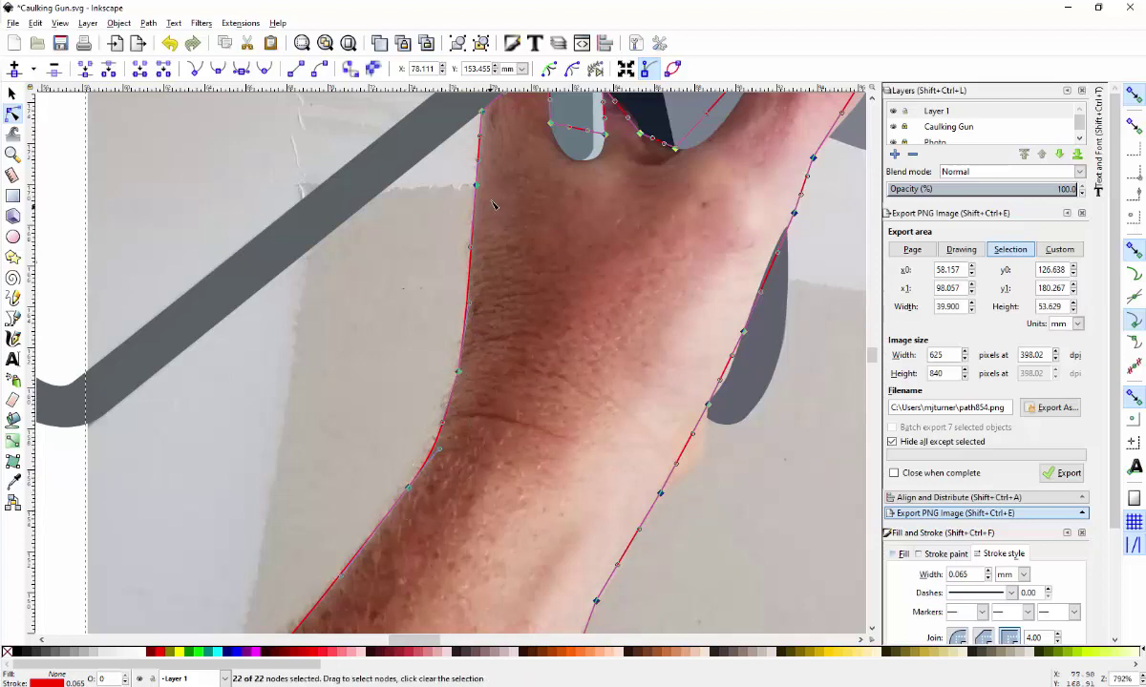
{"action": "scroll", "coordinate": [486, 281], "scroll_direction": "up", "scroll_amount": 2}
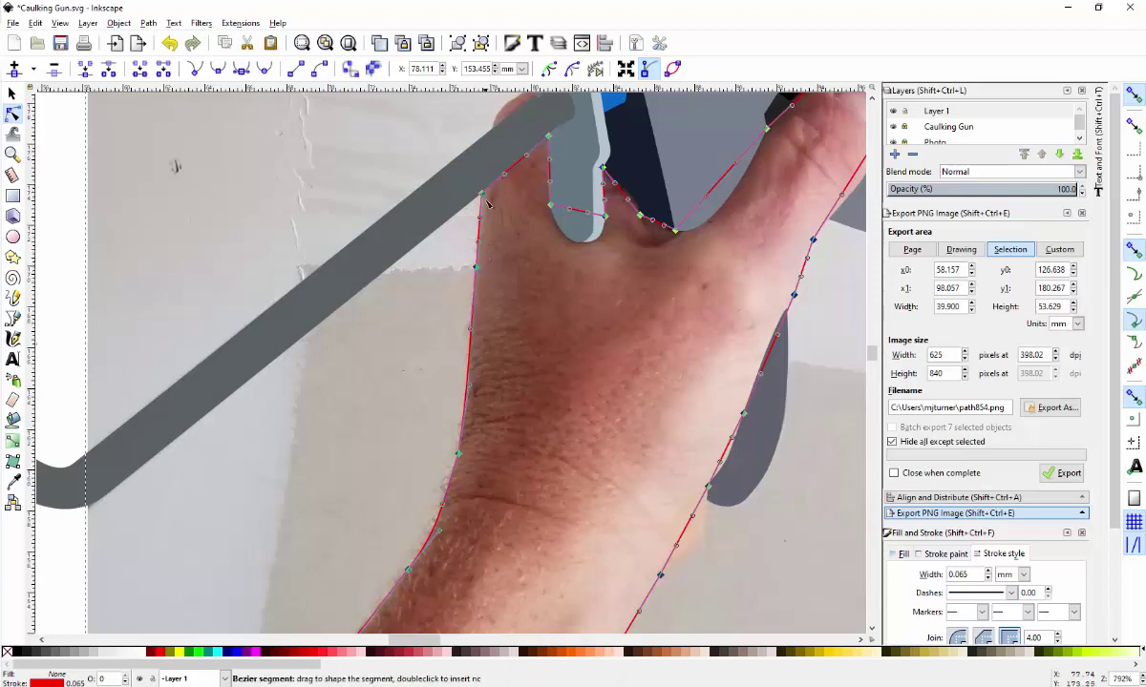
- Move only the outline's corner node between the grey rod and the trigger onto the tip of the visible skin
{"action": "left_click", "coordinate": [550, 141]}
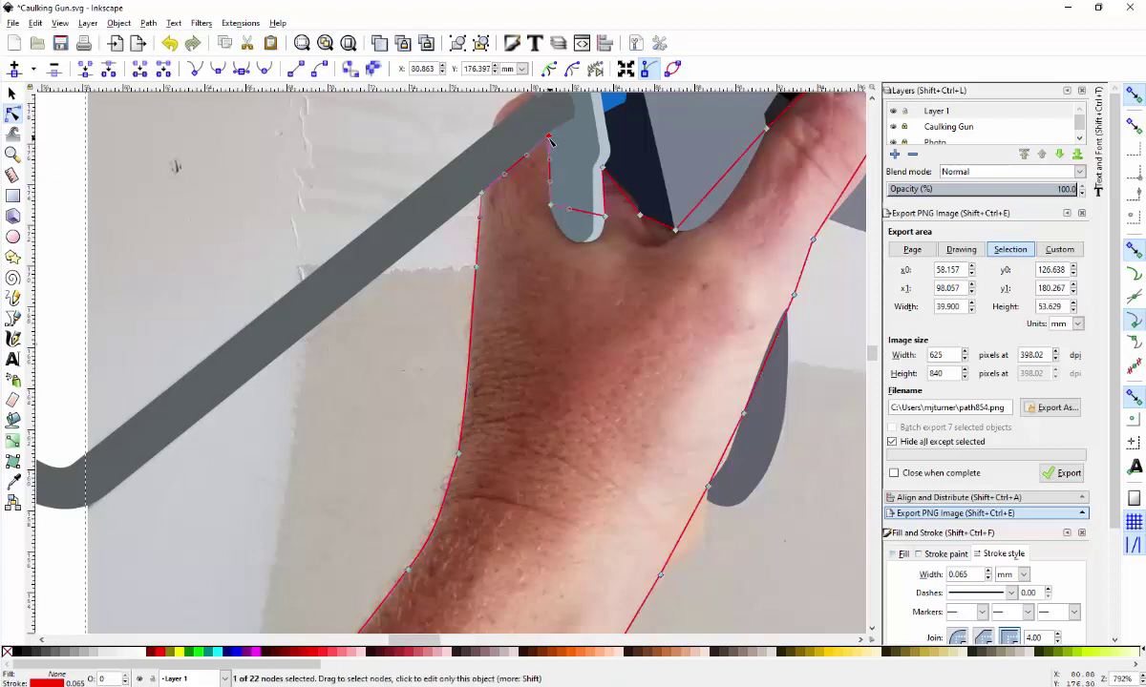
{"action": "left_click_drag", "start_coordinate": [549, 141], "coordinate": [552, 139]}
{"action": "scroll", "coordinate": [553, 129], "scroll_direction": "up", "scroll_amount": 4}
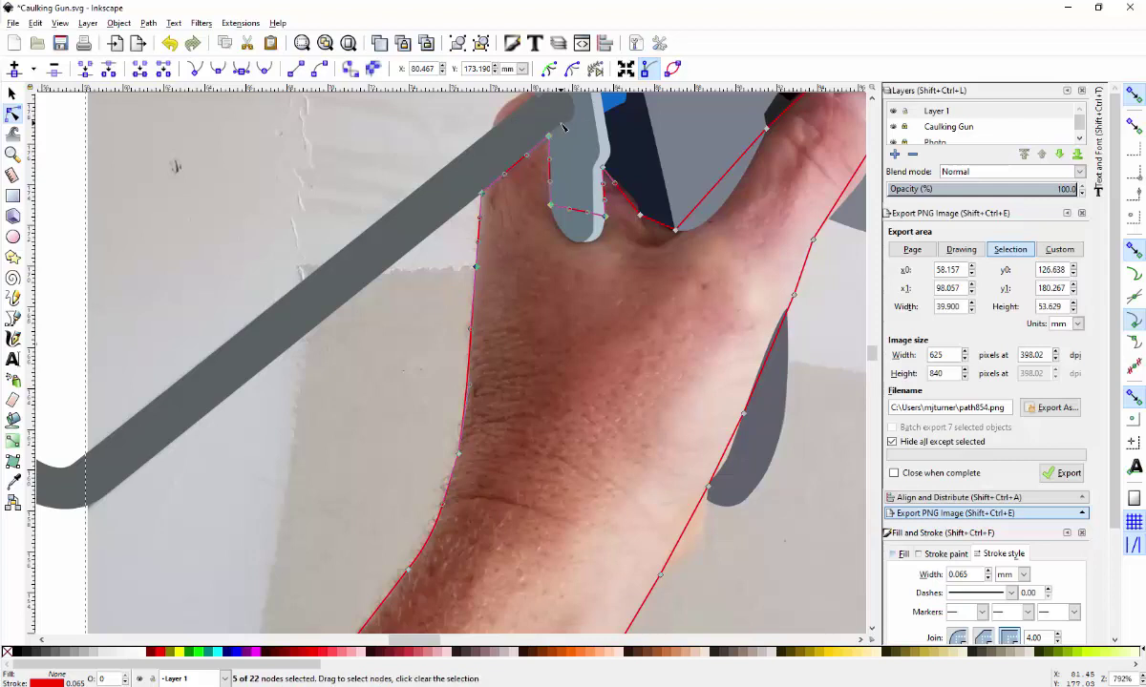
{"action": "scroll", "coordinate": [554, 129], "scroll_direction": "up", "scroll_amount": 2}
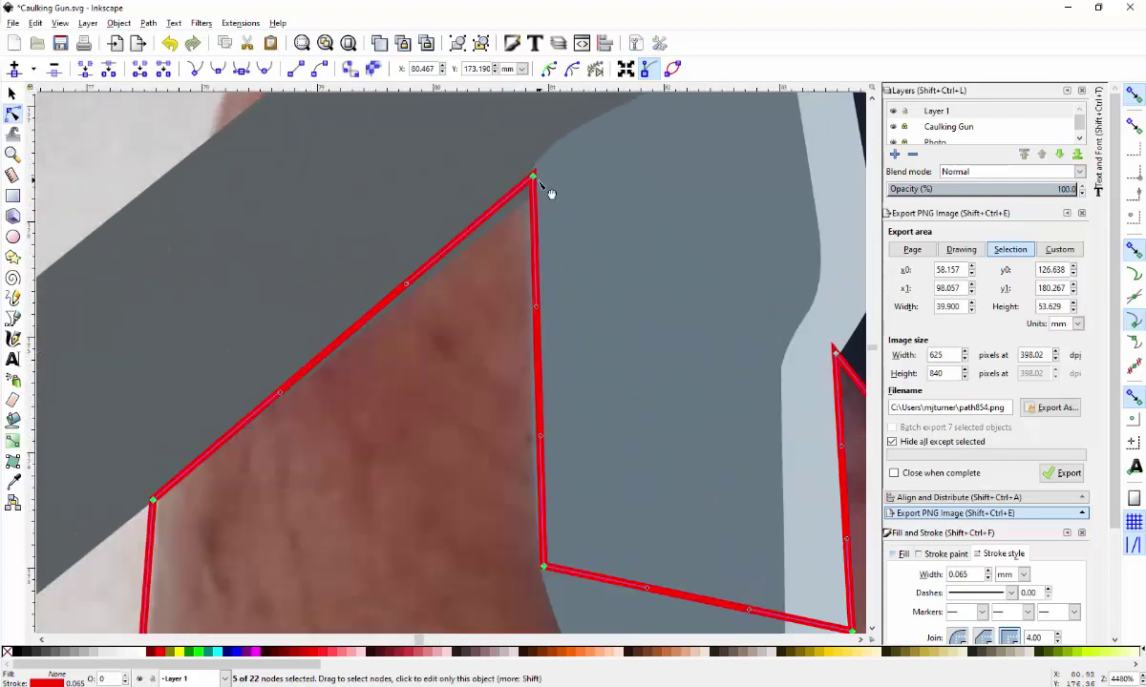
{"action": "mouse_move", "coordinate": [533, 176]}
{"action": "left_mouse_down"}
{"action": "mouse_move", "coordinate": [514, 163]}
{"action": "mouse_move", "coordinate": [546, 158]}
{"action": "mouse_move", "coordinate": [524, 161]}
{"action": "left_mouse_up"}
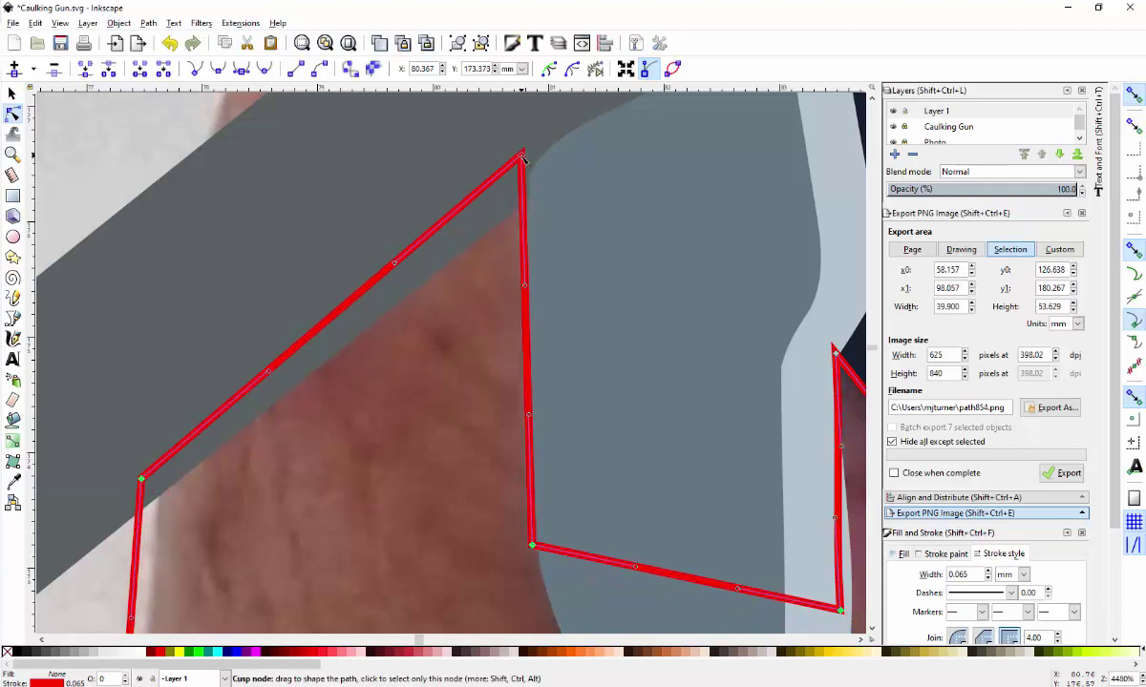
{"action": "key", "text": "ctrl+z"}
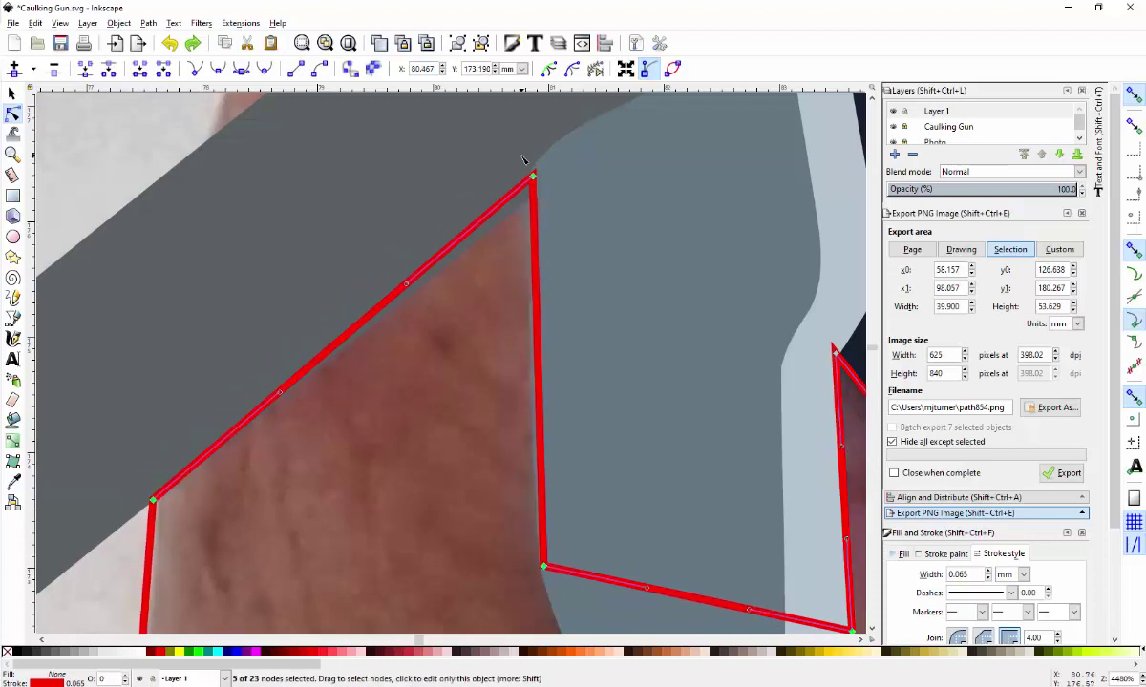
{"action": "left_click", "coordinate": [482, 286]}
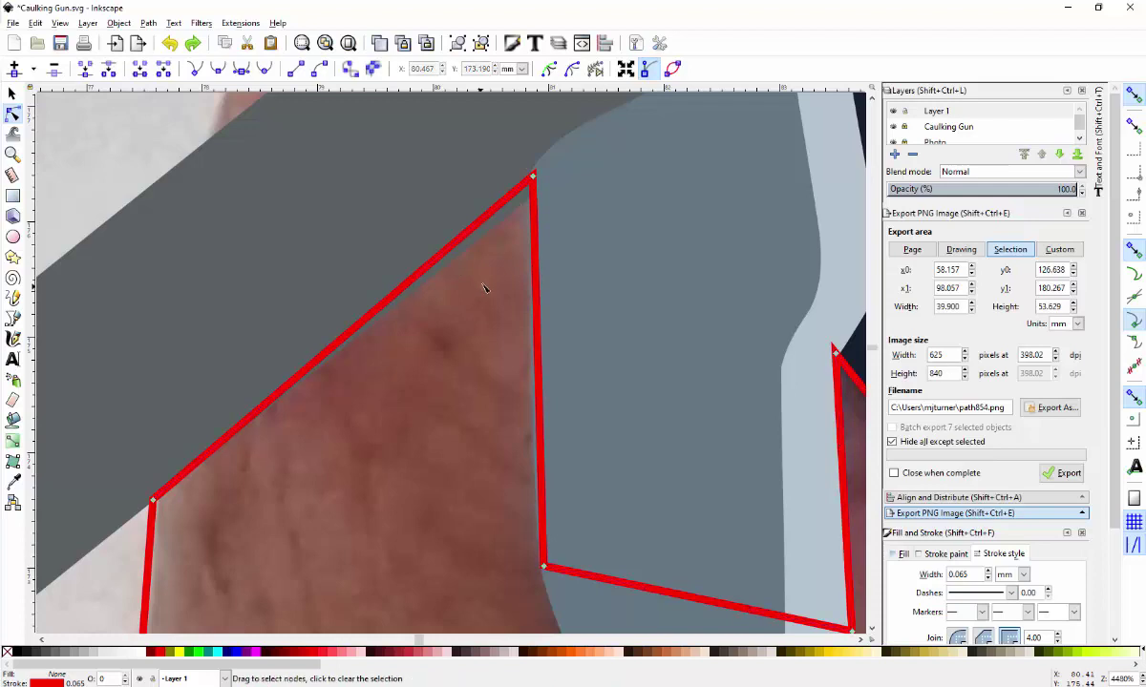
{"action": "left_click", "coordinate": [533, 176]}
{"action": "left_click_drag", "start_coordinate": [533, 178], "coordinate": [526, 207]}
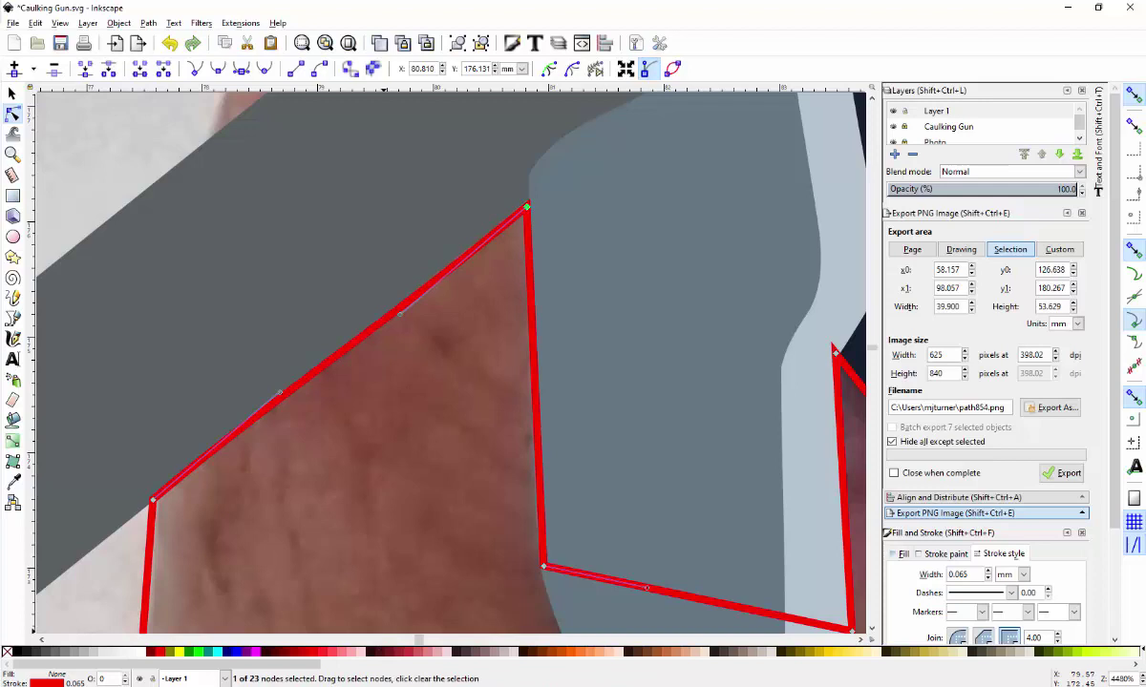
- Bend the outline segment below the trigger around its rounded lower end using the handles of both end nodes
{"action": "mouse_move", "coordinate": [485, 686]}
{"action": "scroll", "coordinate": [514, 349], "scroll_direction": "down", "scroll_amount": 7}
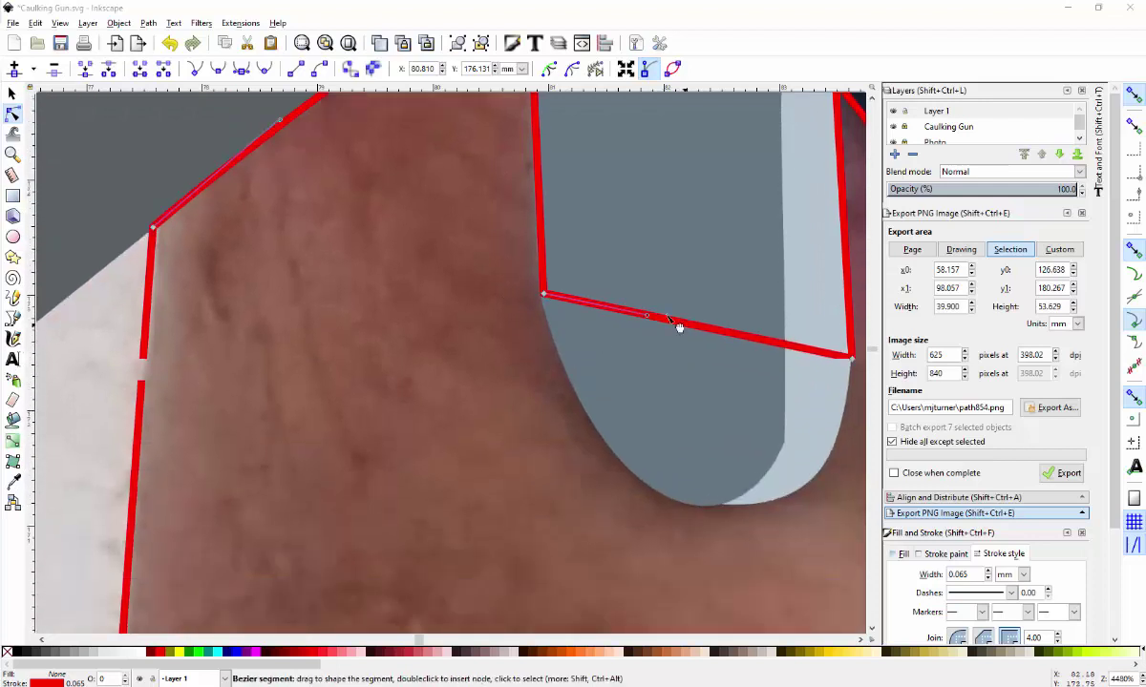
{"action": "left_click_drag", "start_coordinate": [611, 307], "coordinate": [611, 566]}
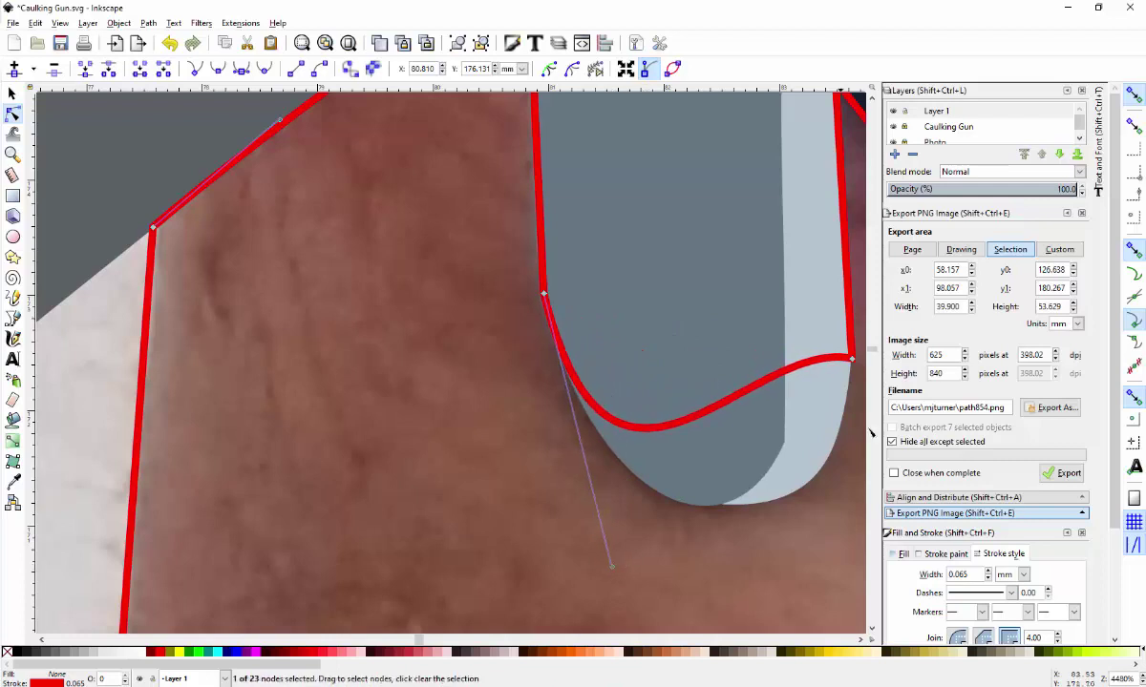
{"action": "left_click", "coordinate": [850, 359]}
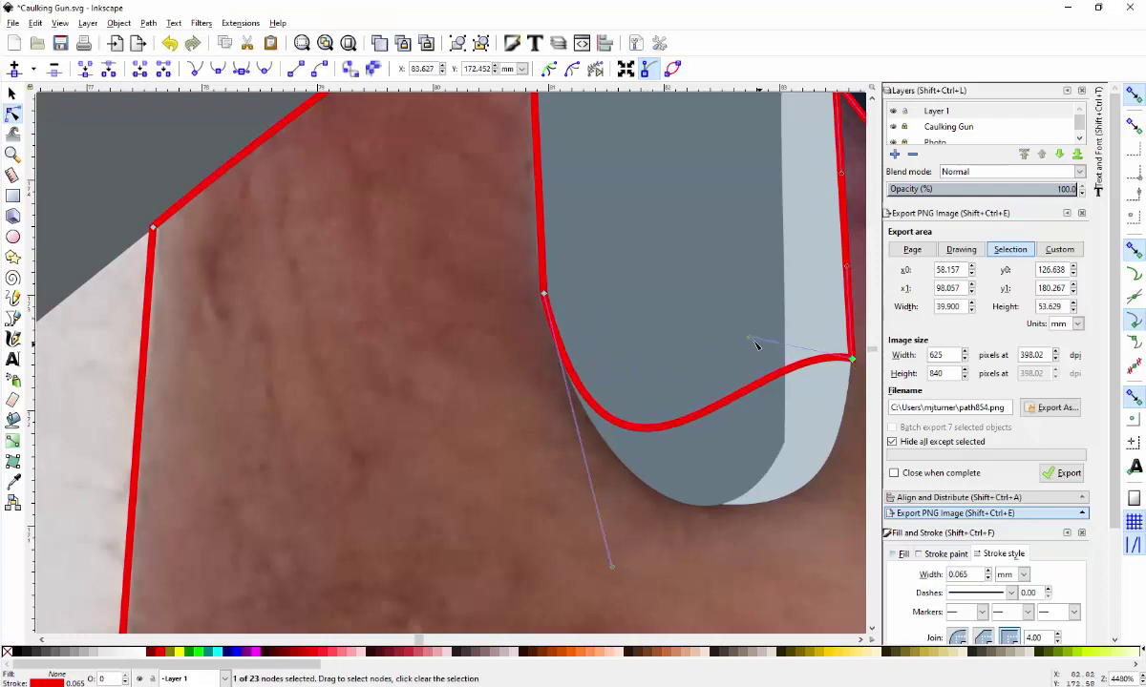
{"action": "left_click_drag", "start_coordinate": [750, 338], "coordinate": [862, 571]}
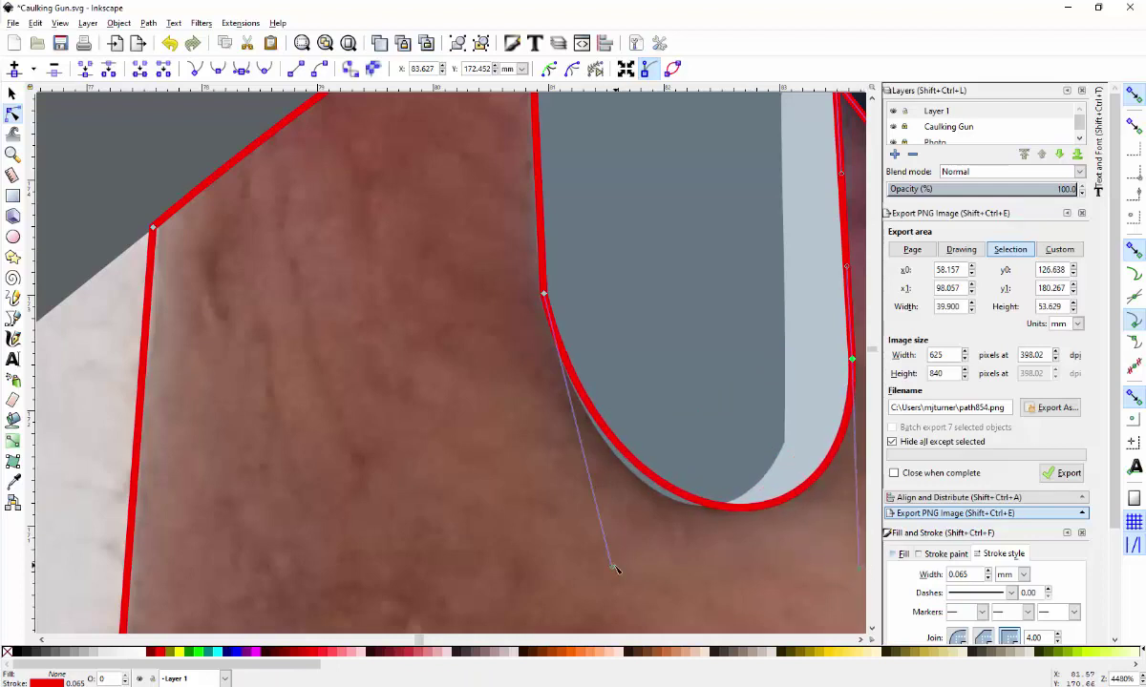
{"action": "left_click_drag", "start_coordinate": [608, 567], "coordinate": [577, 571]}
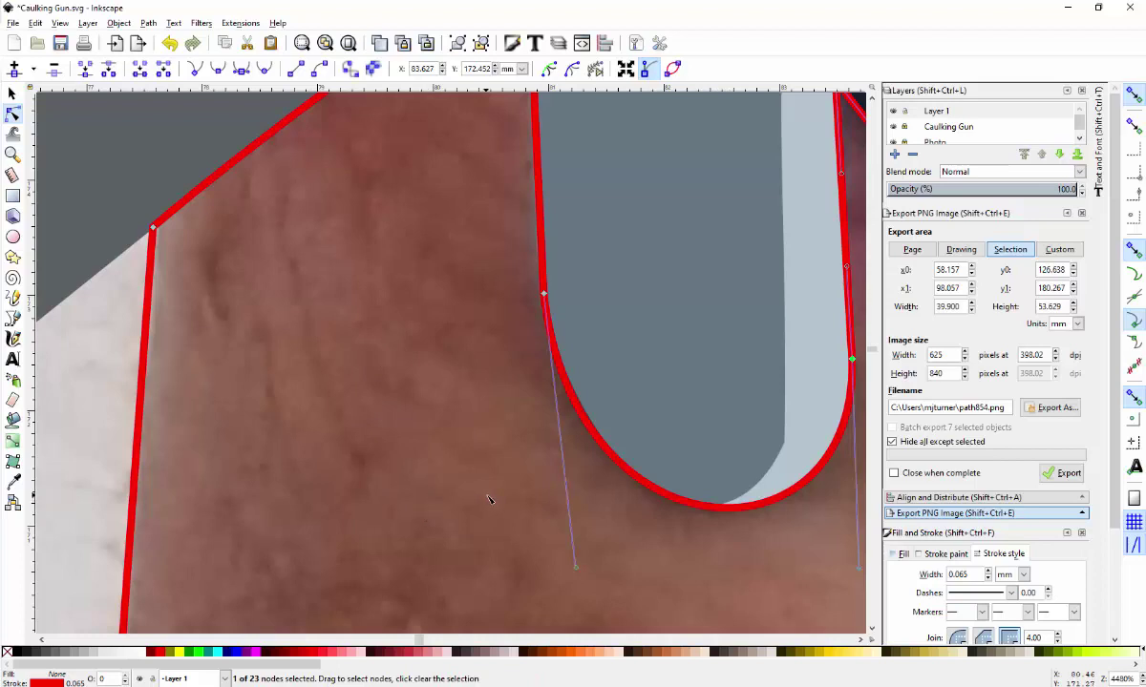
- Curve the segment from the trigger's light edge to the next node so it follows the skin bulge against the dark blue part
{"action": "scroll", "coordinate": [489, 499], "scroll_direction": "down", "scroll_amount": 1, "text": "ctrl"}
{"action": "scroll", "coordinate": [722, 242], "scroll_direction": "down", "scroll_amount": 1, "text": "ctrl"}
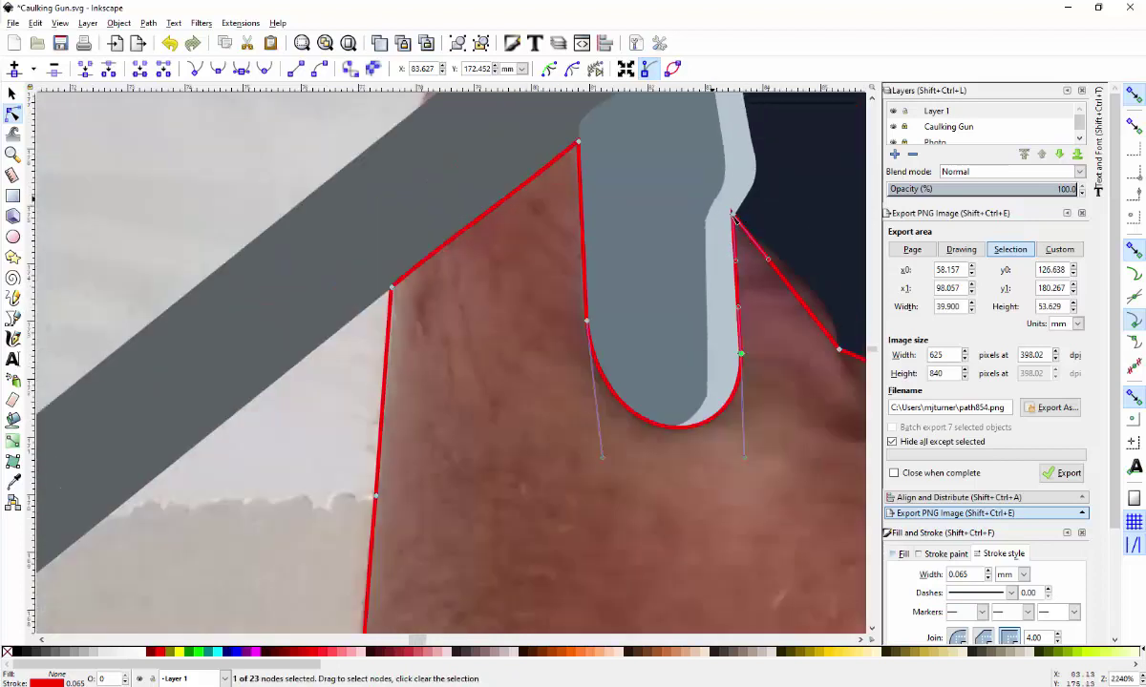
{"action": "scroll", "coordinate": [791, 227], "scroll_direction": "up", "scroll_amount": 2, "text": "ctrl"}
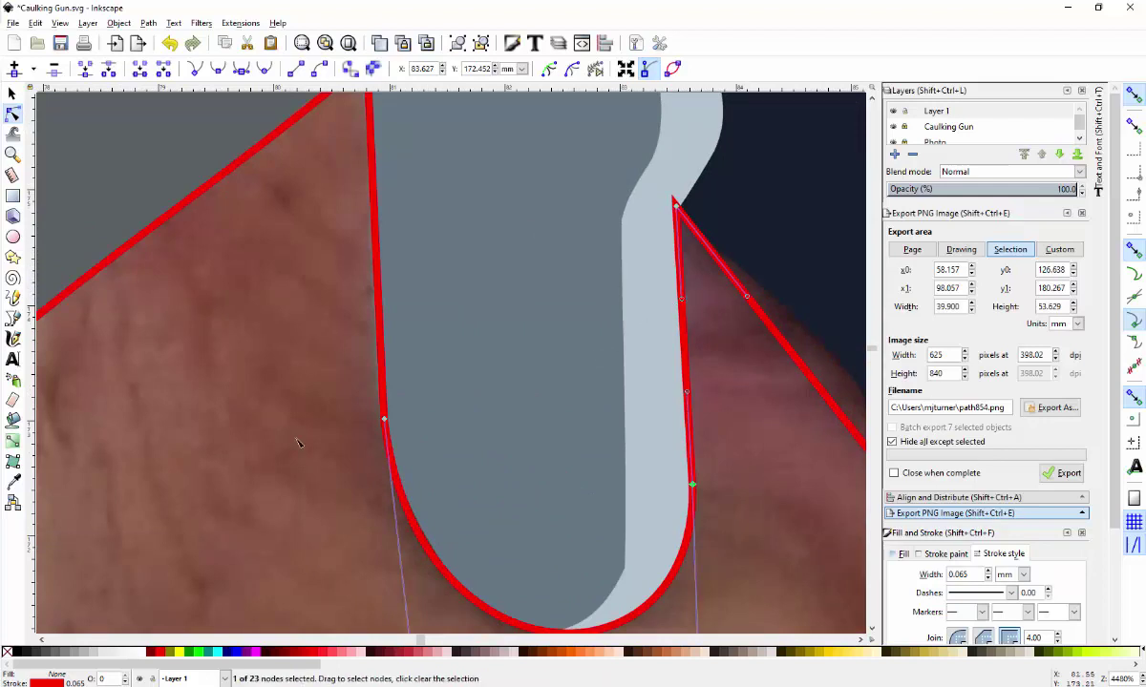
{"action": "scroll", "coordinate": [282, 357], "scroll_direction": "down", "scroll_amount": 3, "text": "ctrl"}
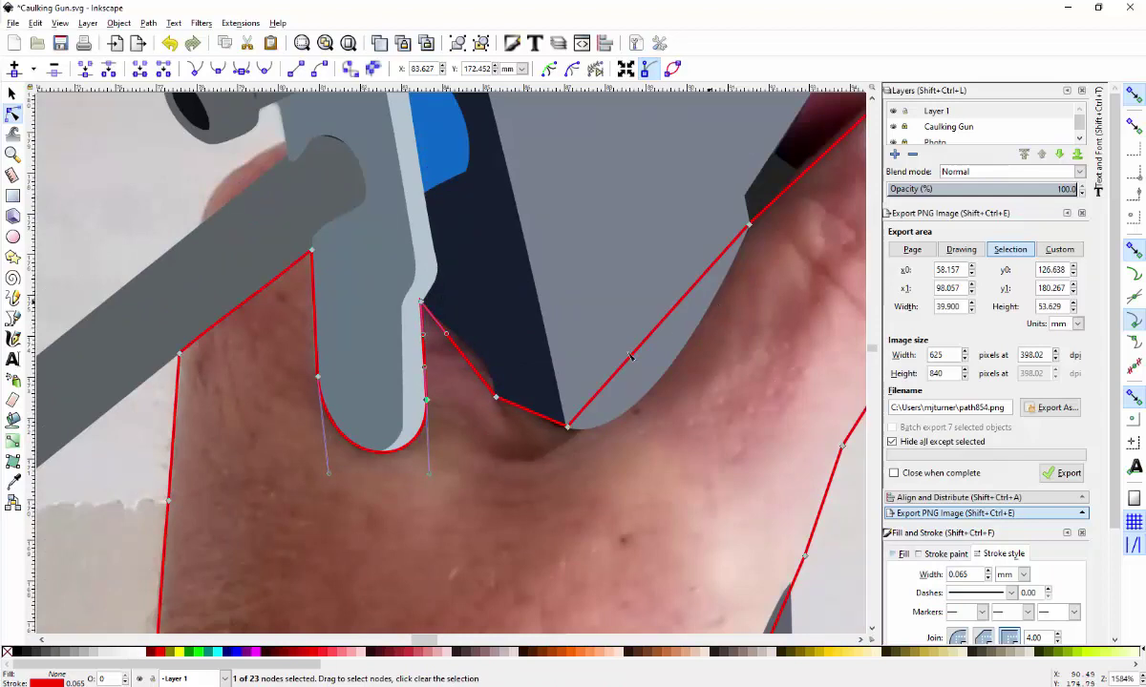
{"action": "scroll", "coordinate": [439, 365], "scroll_direction": "up", "scroll_amount": 2, "text": "ctrl"}
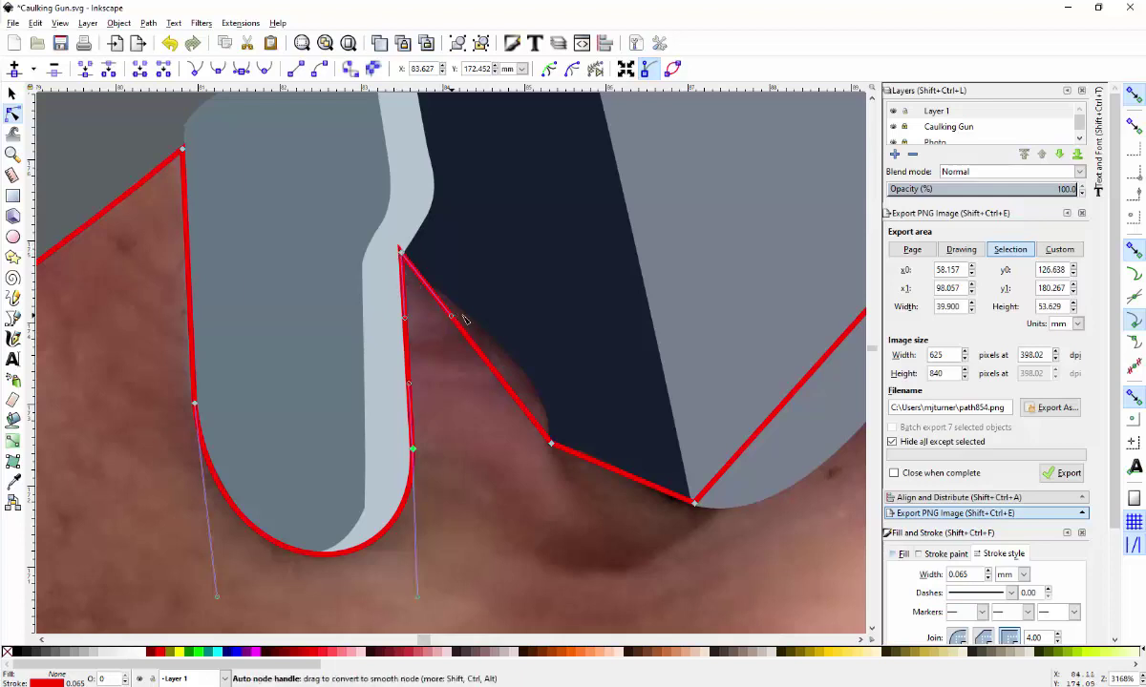
{"action": "left_click_drag", "start_coordinate": [465, 319], "coordinate": [544, 426]}
{"action": "left_click", "coordinate": [551, 444]}
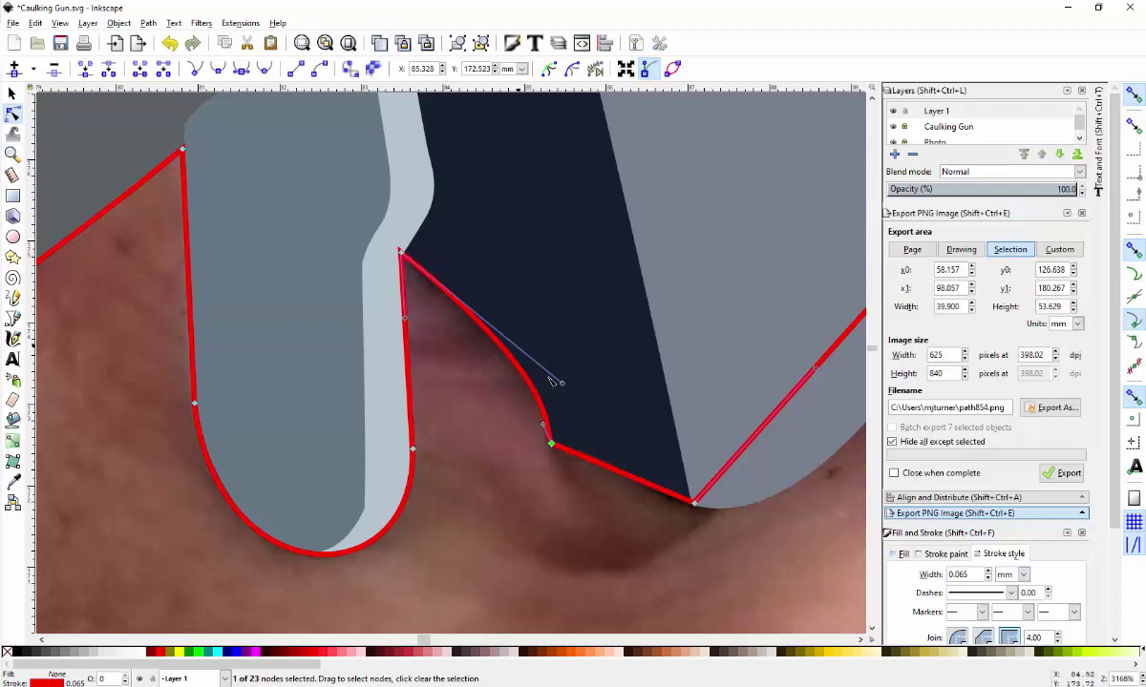
{"action": "scroll", "coordinate": [748, 424], "scroll_direction": "down", "scroll_amount": 2}
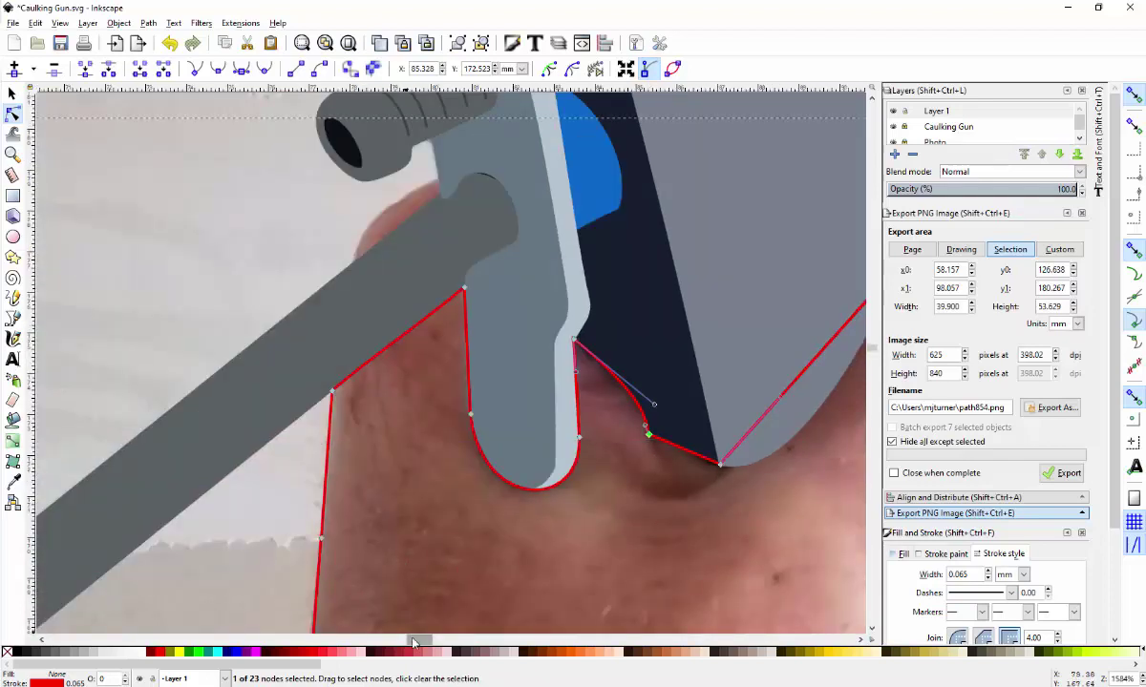
{"action": "mouse_move", "coordinate": [420, 640]}
{"action": "left_mouse_down"}
{"action": "mouse_move", "coordinate": [487, 645]}
{"action": "mouse_move", "coordinate": [432, 641]}
{"action": "left_mouse_up"}
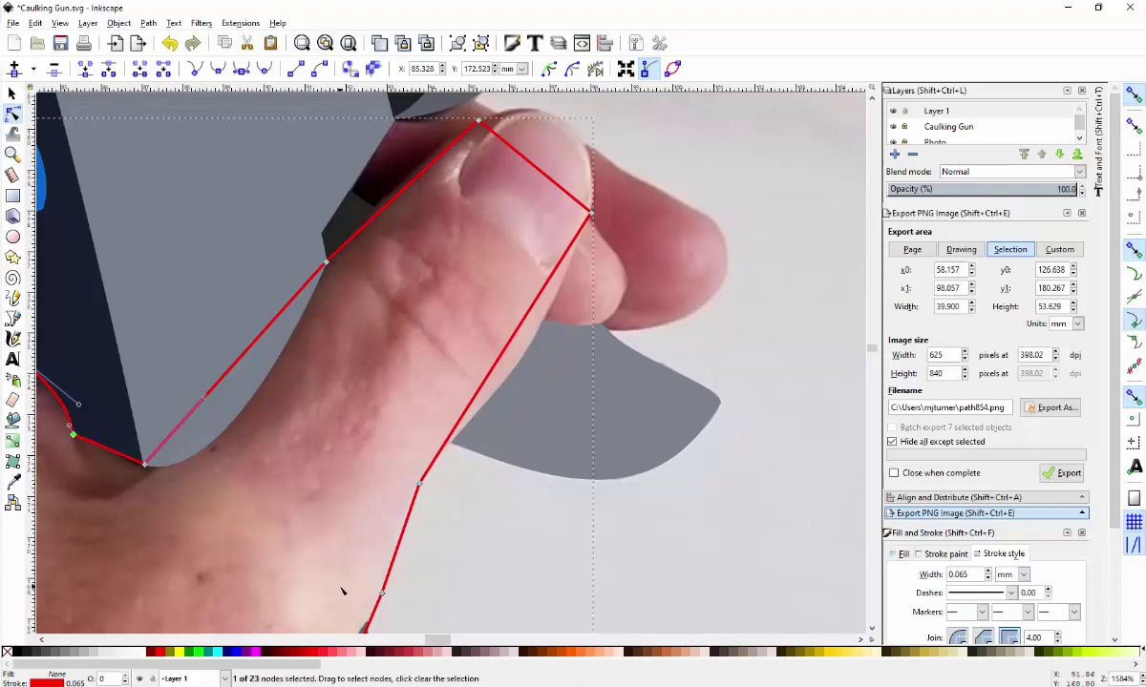
{"action": "scroll", "coordinate": [342, 592], "scroll_direction": "left", "scroll_amount": 2}
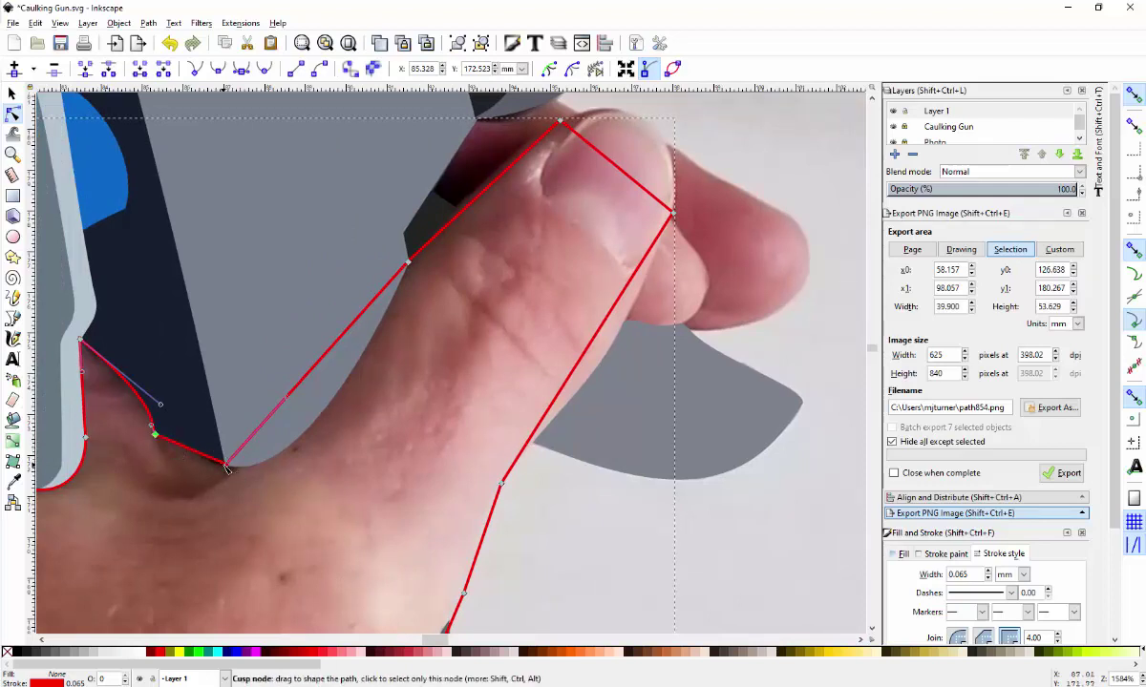
{"action": "left_click", "coordinate": [226, 465]}
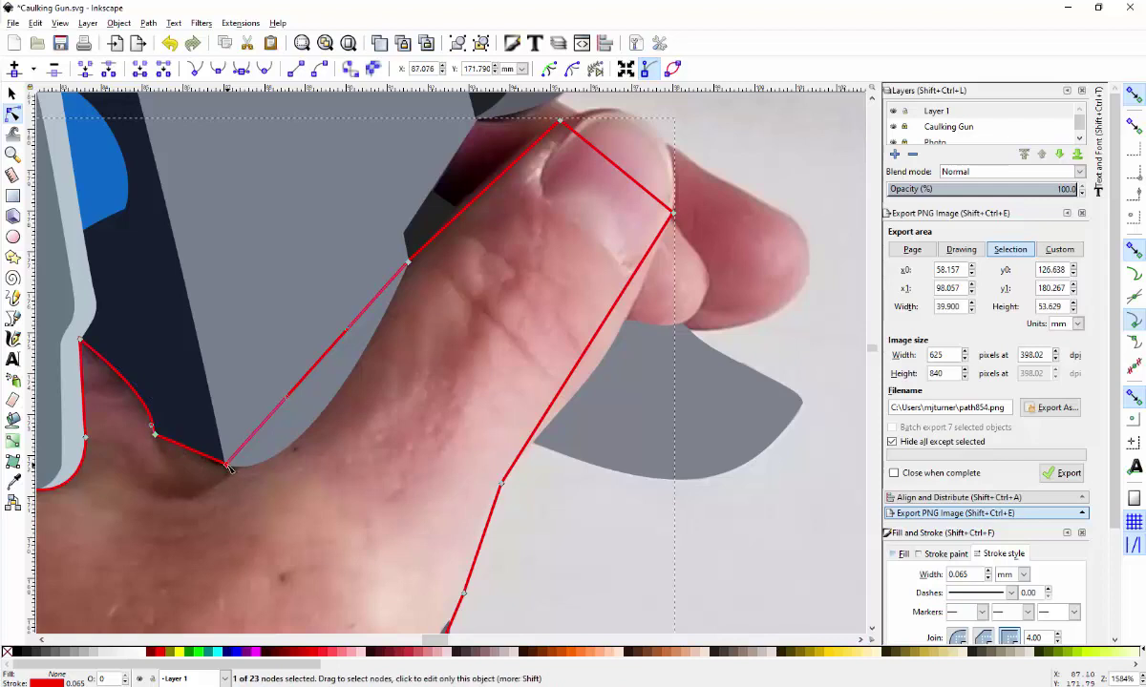
{"action": "left_click_drag", "start_coordinate": [227, 465], "coordinate": [231, 443]}
{"action": "left_click_drag", "start_coordinate": [231, 405], "coordinate": [225, 465]}
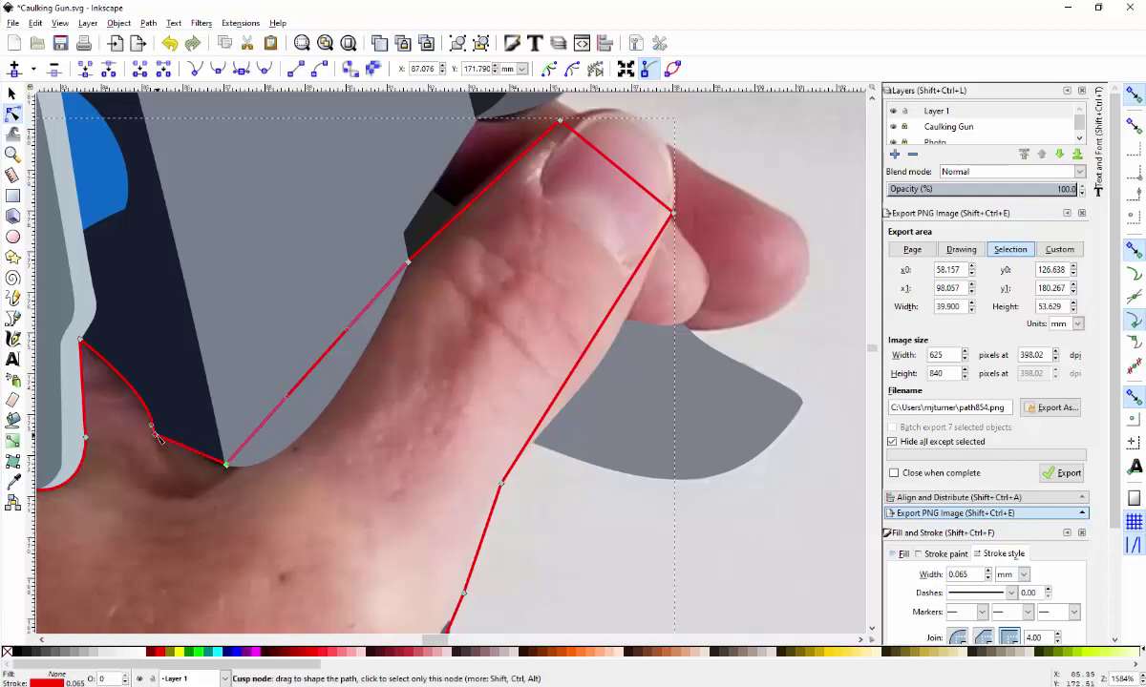
- Curve the short segment beneath the dark blue part to follow the skin edge, adjusting the handles of both end nodes
{"action": "left_click", "coordinate": [155, 435]}
{"action": "scroll", "coordinate": [165, 446], "scroll_direction": "up", "scroll_amount": 2}
{"action": "scroll", "coordinate": [164, 447], "scroll_direction": "up", "scroll_amount": 1}
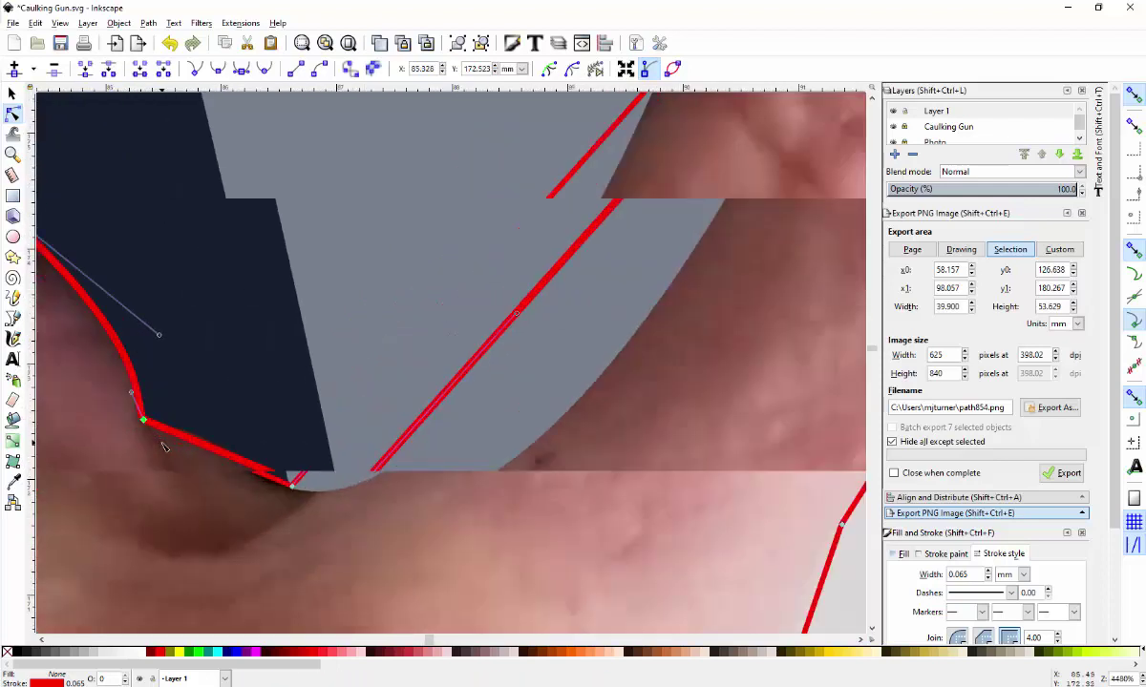
{"action": "left_click", "coordinate": [343, 505]}
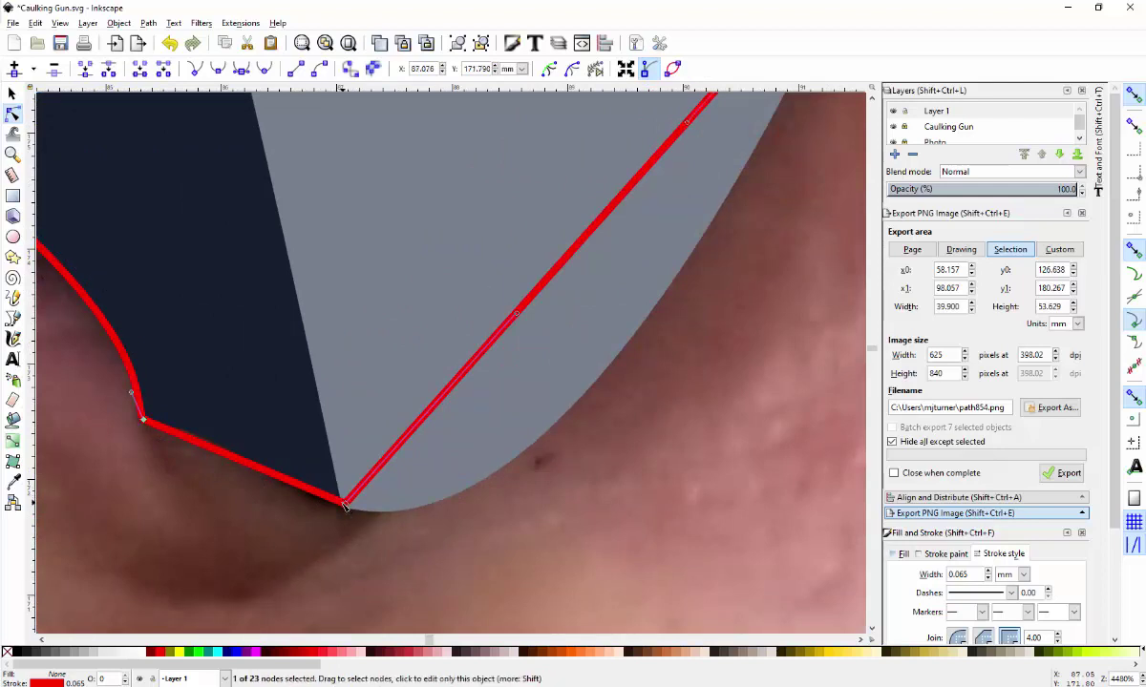
{"action": "left_click", "coordinate": [142, 420], "text": "shift"}
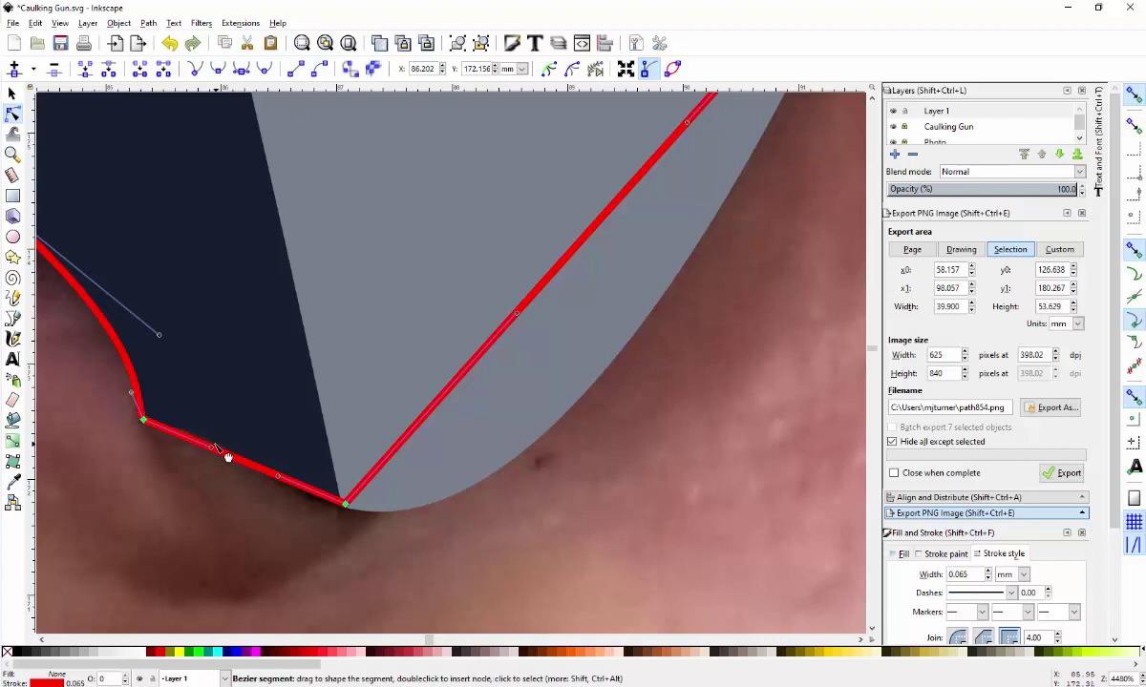
{"action": "mouse_move", "coordinate": [212, 440]}
{"action": "left_mouse_down"}
{"action": "mouse_move", "coordinate": [227, 402]}
{"action": "mouse_move", "coordinate": [221, 426]}
{"action": "left_mouse_up"}
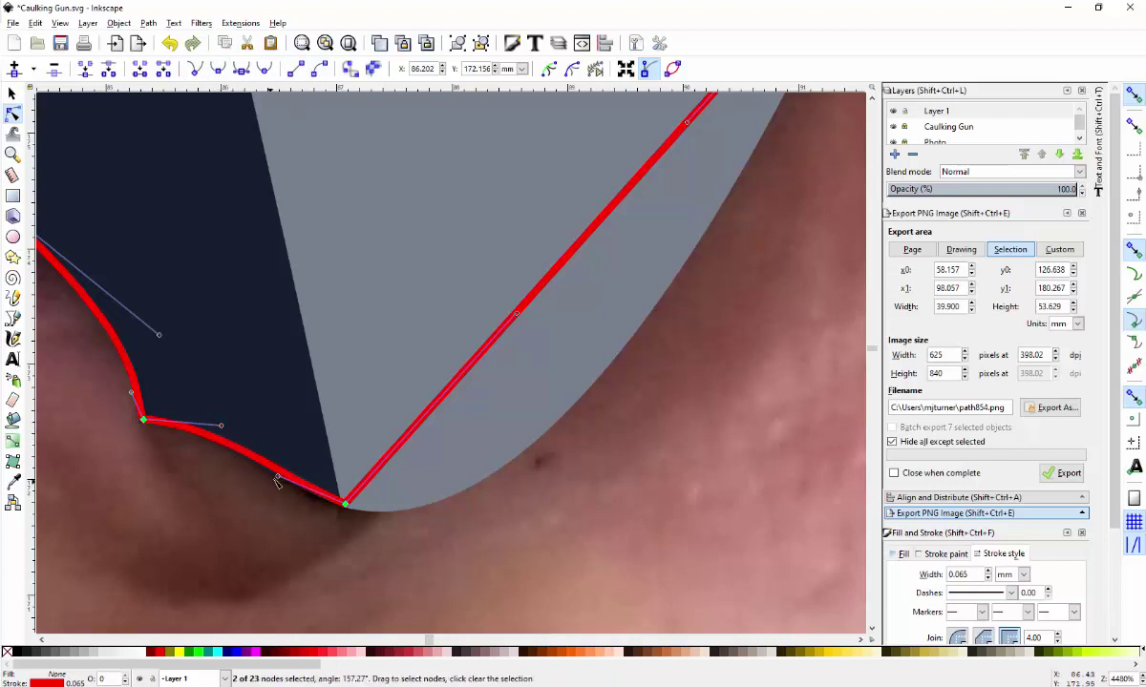
{"action": "left_click_drag", "start_coordinate": [278, 476], "coordinate": [283, 478]}
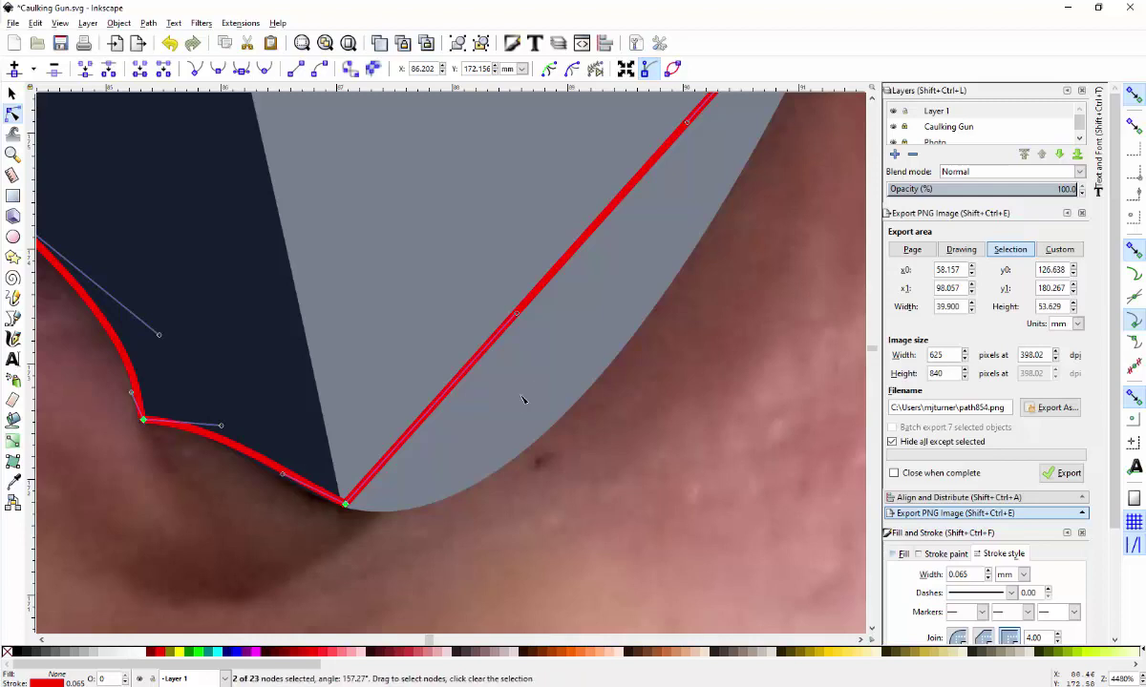
- Curve the long outline segment along the grey body's rounded lower edge, adjusting its upper end handle to follow the skin
{"action": "left_click_drag", "start_coordinate": [524, 328], "coordinate": [603, 548]}
{"action": "scroll", "coordinate": [741, 275], "scroll_direction": "up", "scroll_amount": 3}
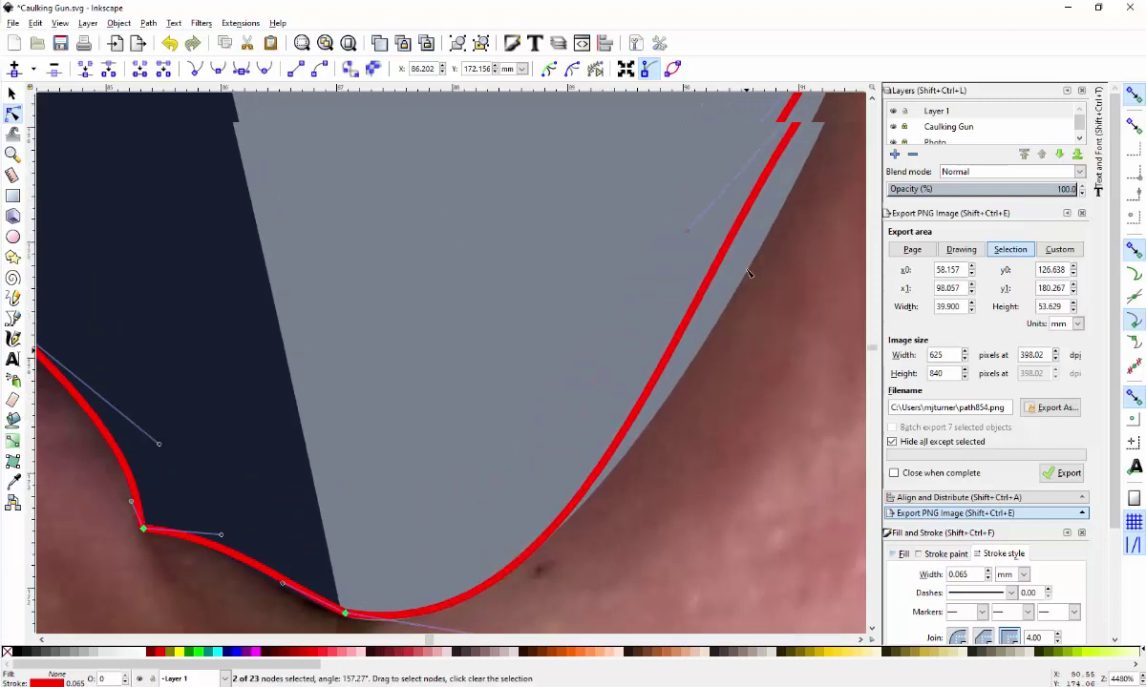
{"action": "scroll", "coordinate": [741, 277], "scroll_direction": "down", "scroll_amount": 2}
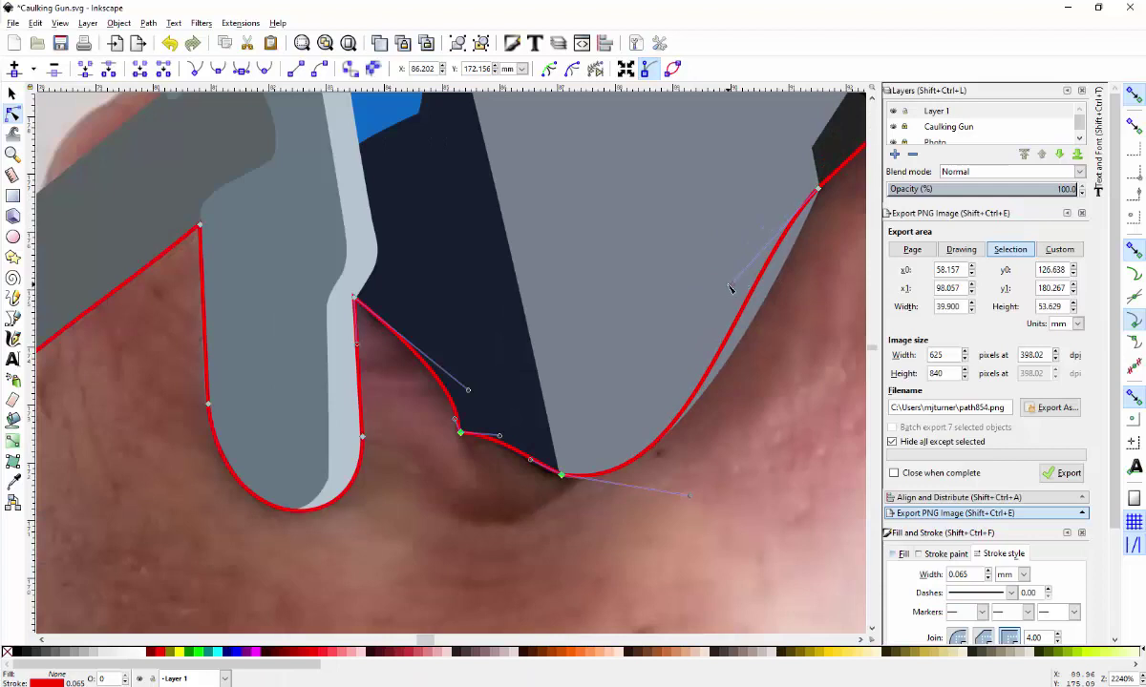
{"action": "left_click_drag", "start_coordinate": [731, 282], "coordinate": [784, 260]}
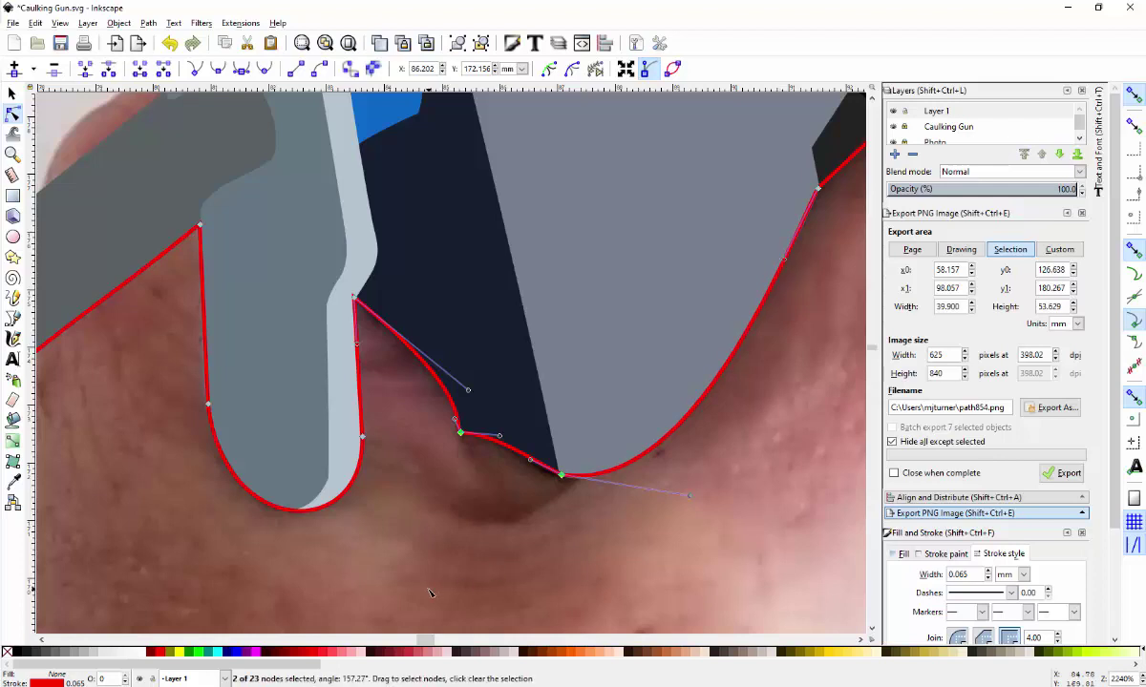
- Turn the segment from the grey body's edge to the thumb's upper tip node into a curve following the thumb's upper skin edge
{"action": "scroll", "coordinate": [438, 588], "scroll_direction": "right", "scroll_amount": 4}
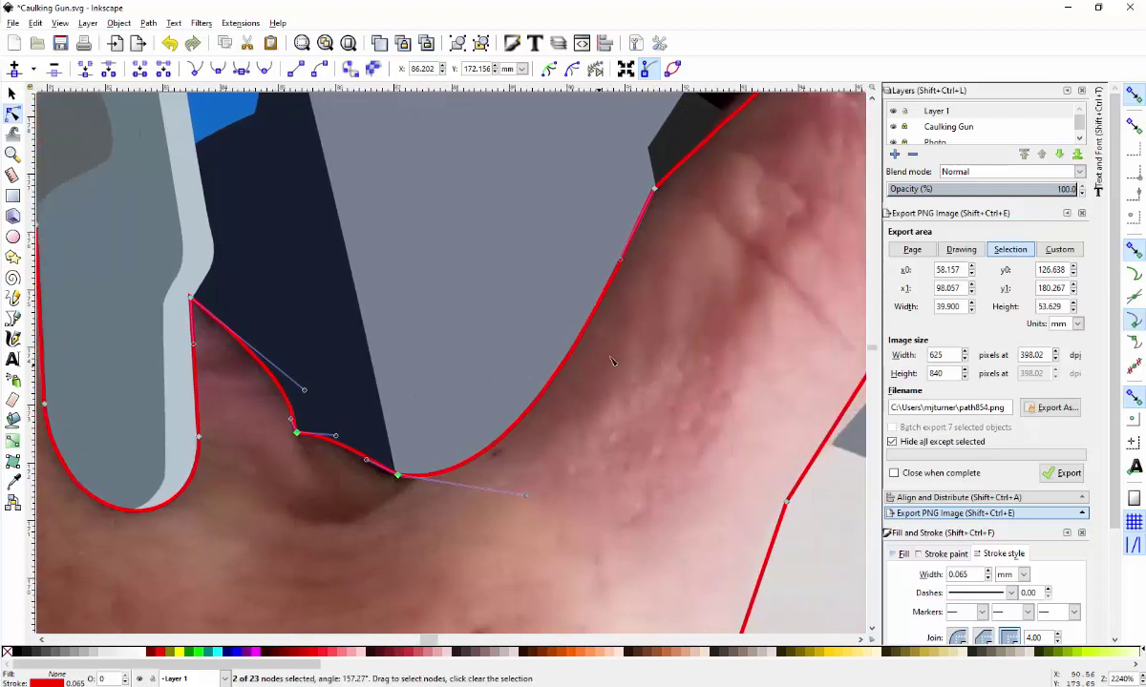
{"action": "scroll", "coordinate": [665, 347], "scroll_direction": "up", "scroll_amount": 4}
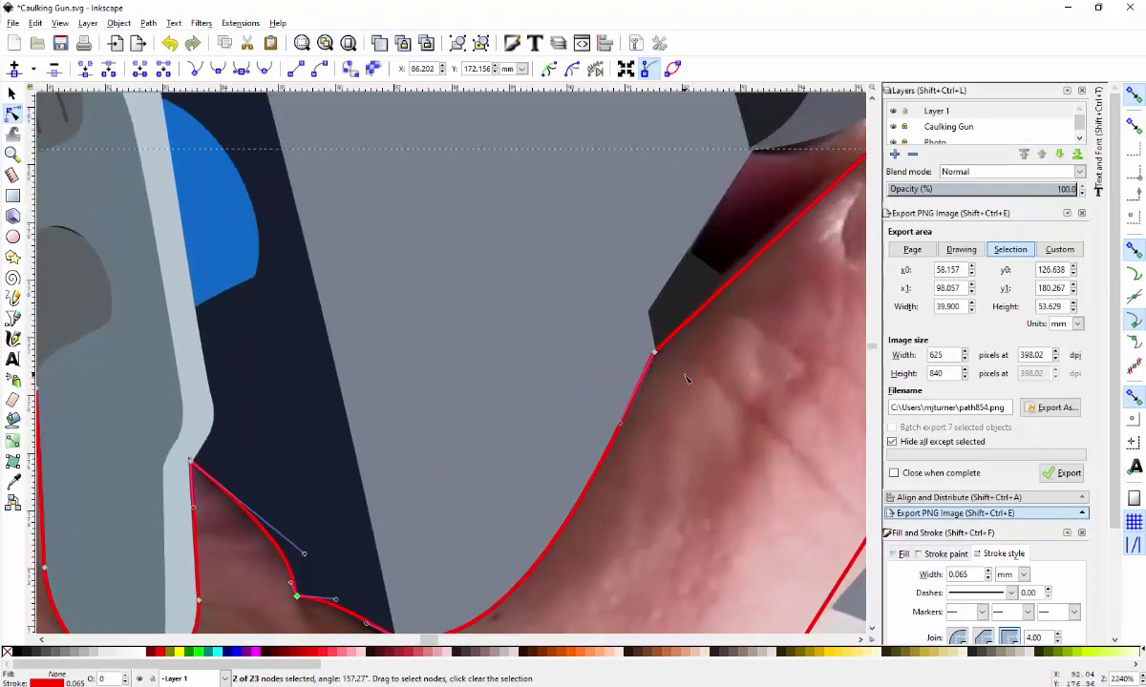
{"action": "scroll", "coordinate": [686, 379], "scroll_direction": "right", "scroll_amount": 2}
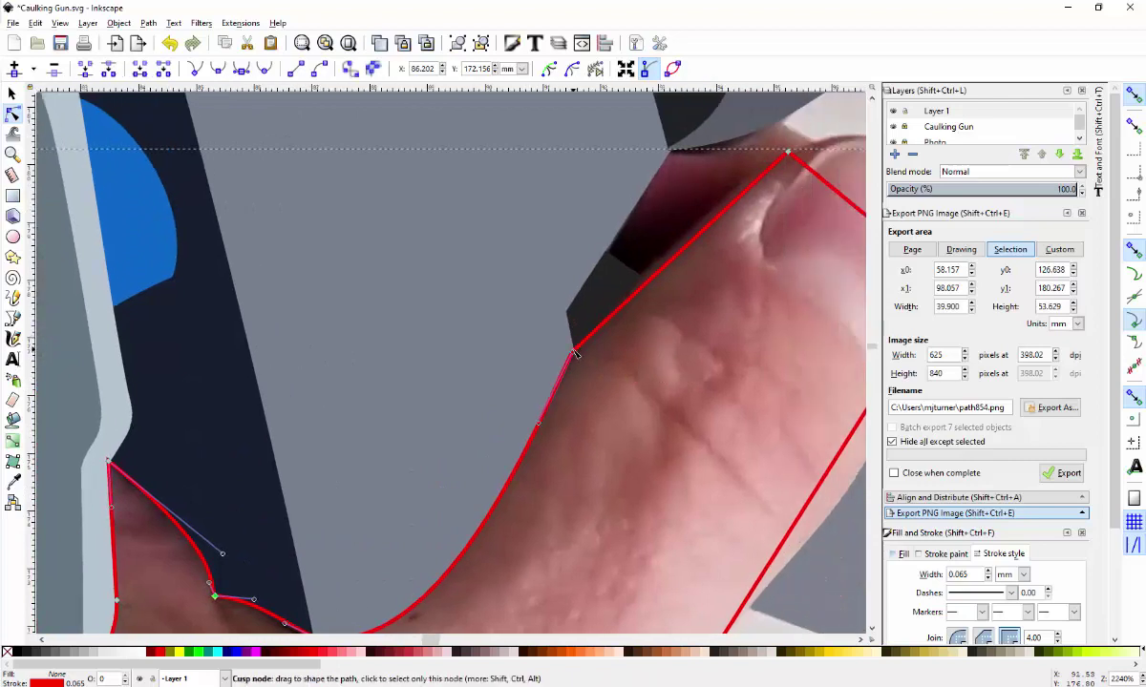
{"action": "left_click", "coordinate": [572, 352]}
{"action": "left_click", "coordinate": [730, 212]}
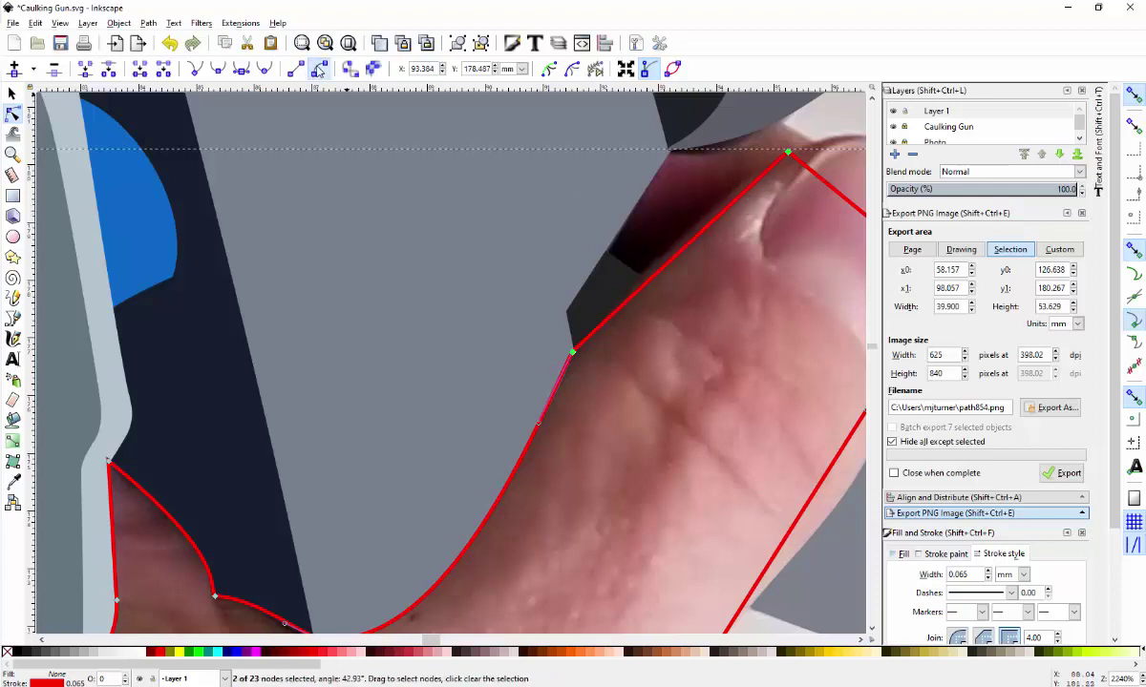
{"action": "left_click_drag", "start_coordinate": [646, 288], "coordinate": [646, 251]}
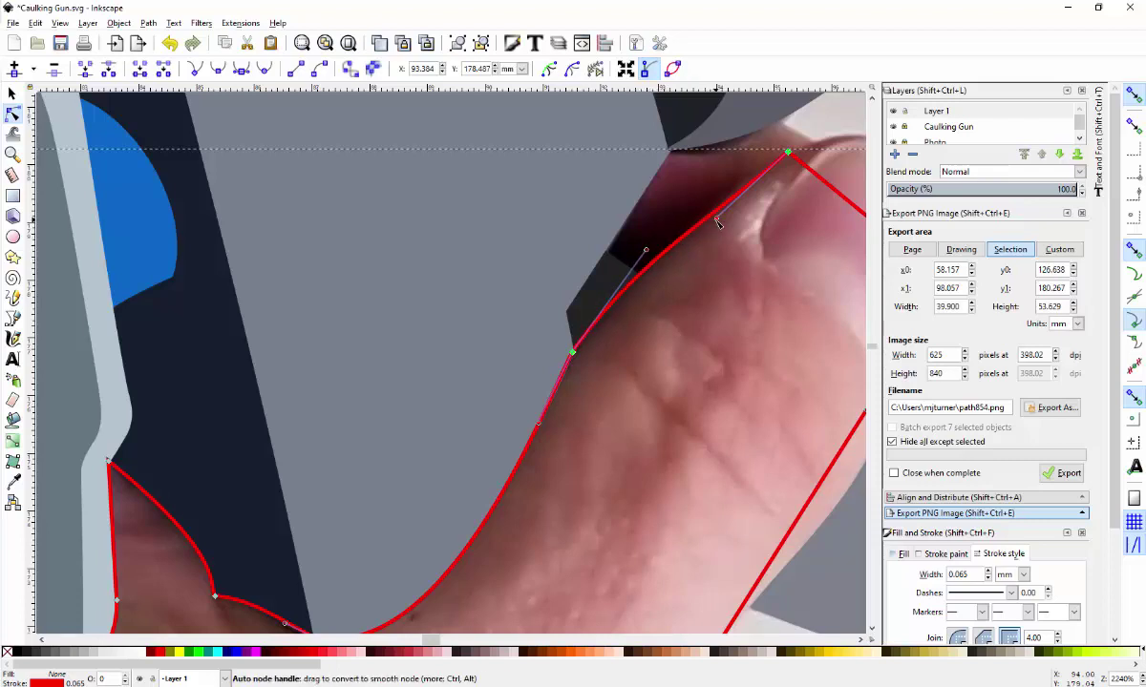
{"action": "mouse_move", "coordinate": [716, 218]}
{"action": "left_mouse_down"}
{"action": "mouse_move", "coordinate": [692, 222]}
{"action": "mouse_move", "coordinate": [706, 219]}
{"action": "left_mouse_up"}
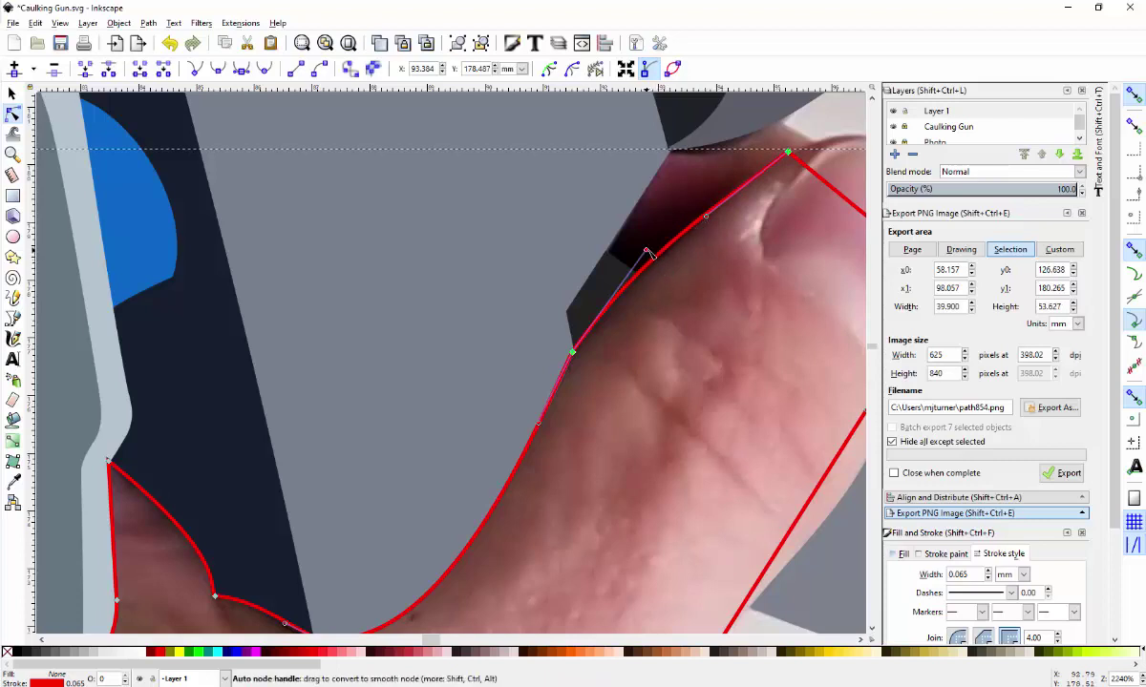
{"action": "left_click_drag", "start_coordinate": [647, 253], "coordinate": [650, 250]}
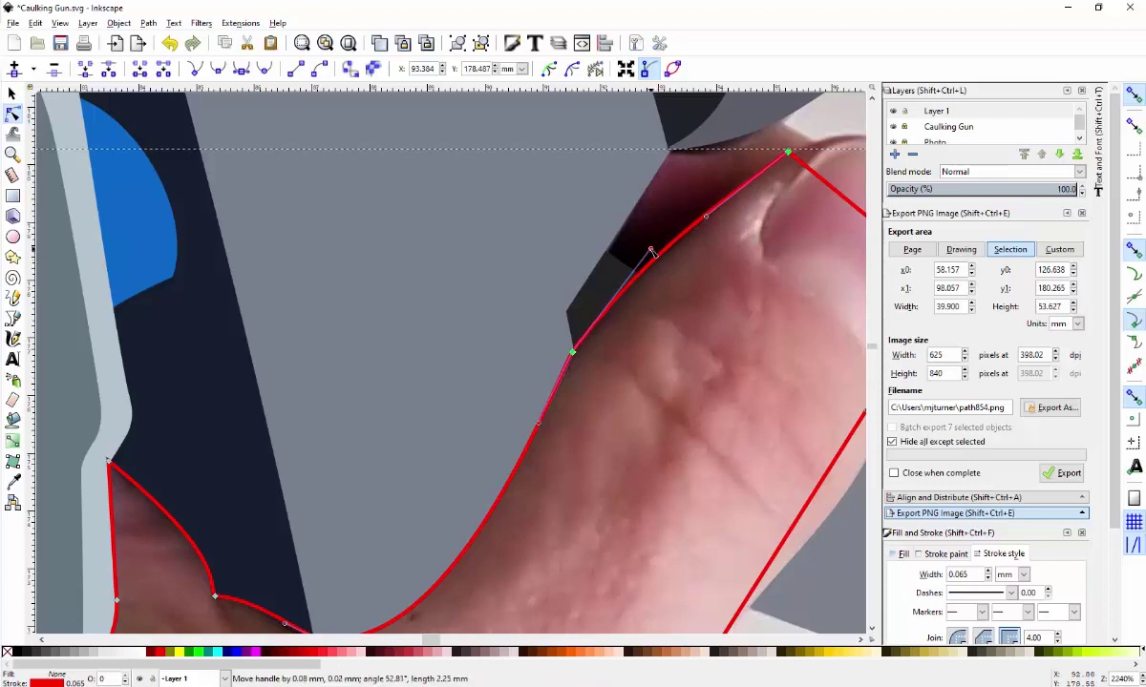
- Make the node where the thumb meets the grey body symmetric and adjust its handles so both adjoining curves follow the skin
{"action": "left_click", "coordinate": [575, 354]}
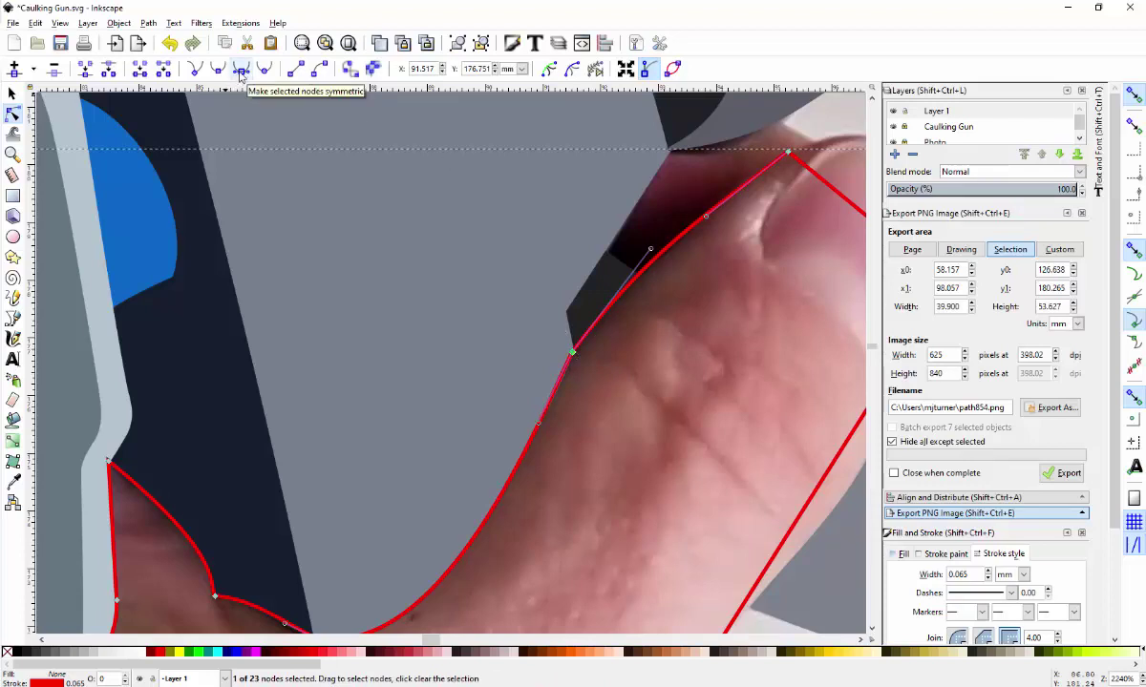
{"action": "left_click", "coordinate": [240, 76]}
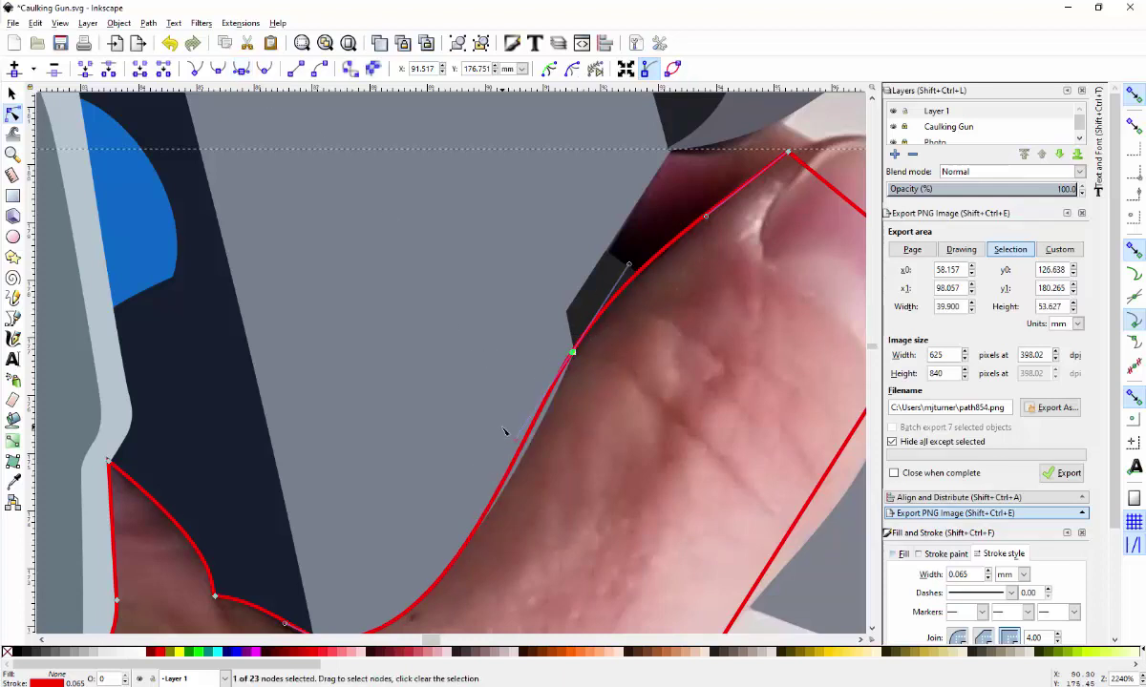
{"action": "key", "text": "ctrl+z"}
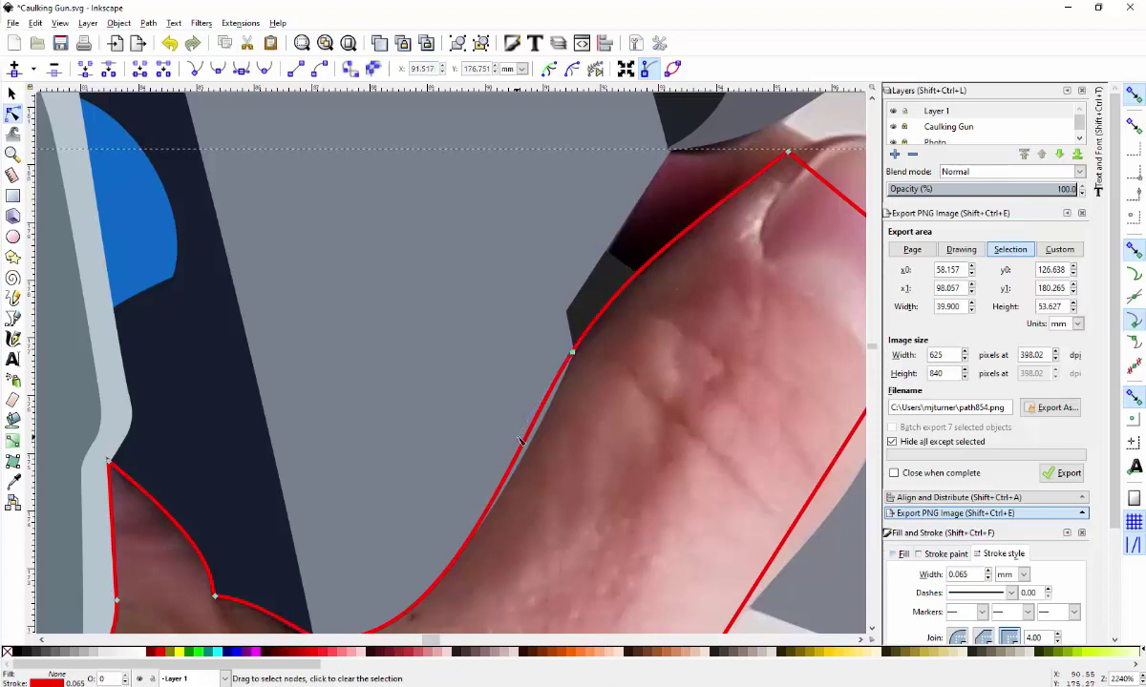
{"action": "left_click", "coordinate": [577, 346]}
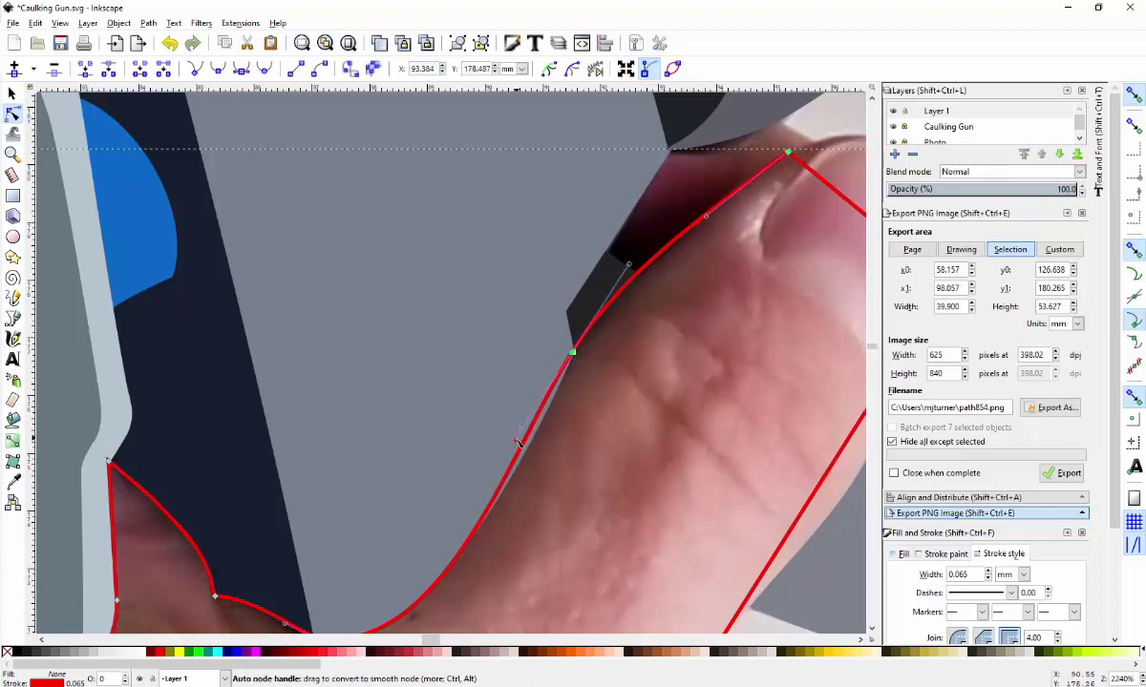
{"action": "left_click_drag", "start_coordinate": [515, 424], "coordinate": [561, 385]}
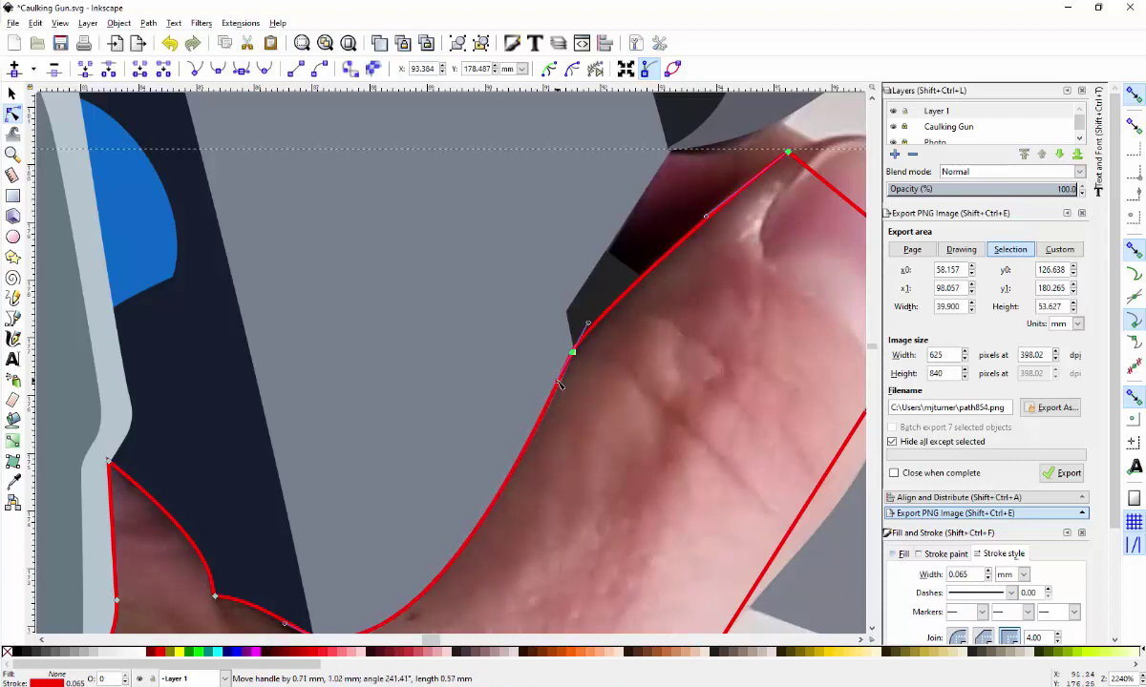
{"action": "left_click_drag", "start_coordinate": [561, 383], "coordinate": [541, 417]}
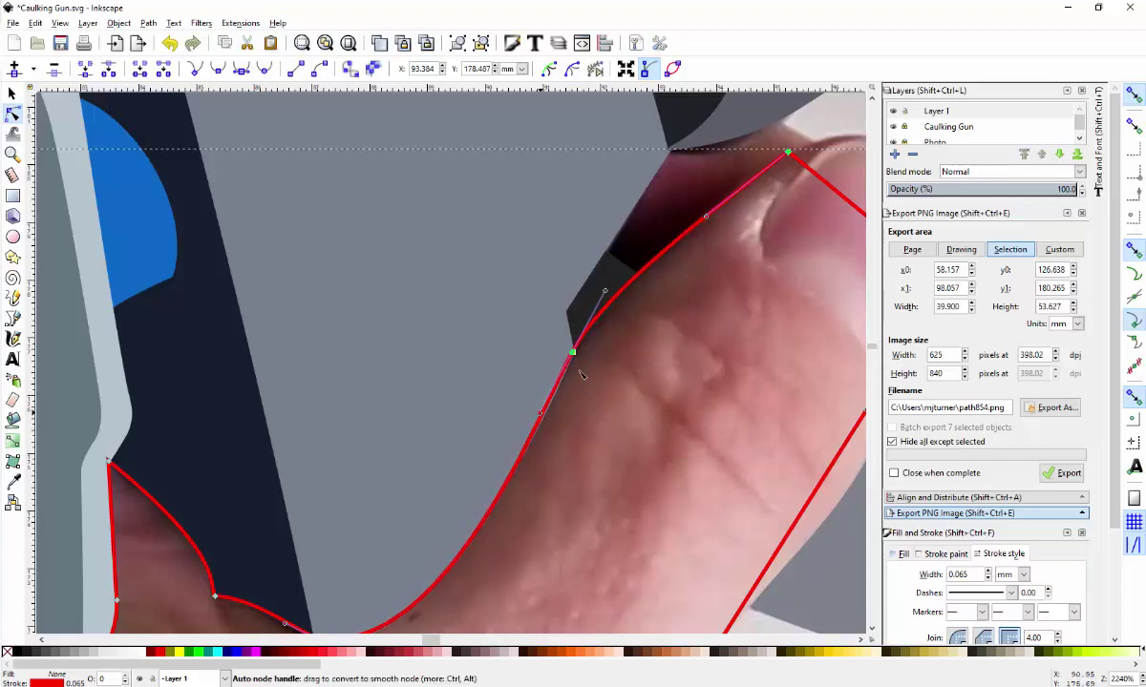
{"action": "left_click_drag", "start_coordinate": [573, 352], "coordinate": [585, 346]}
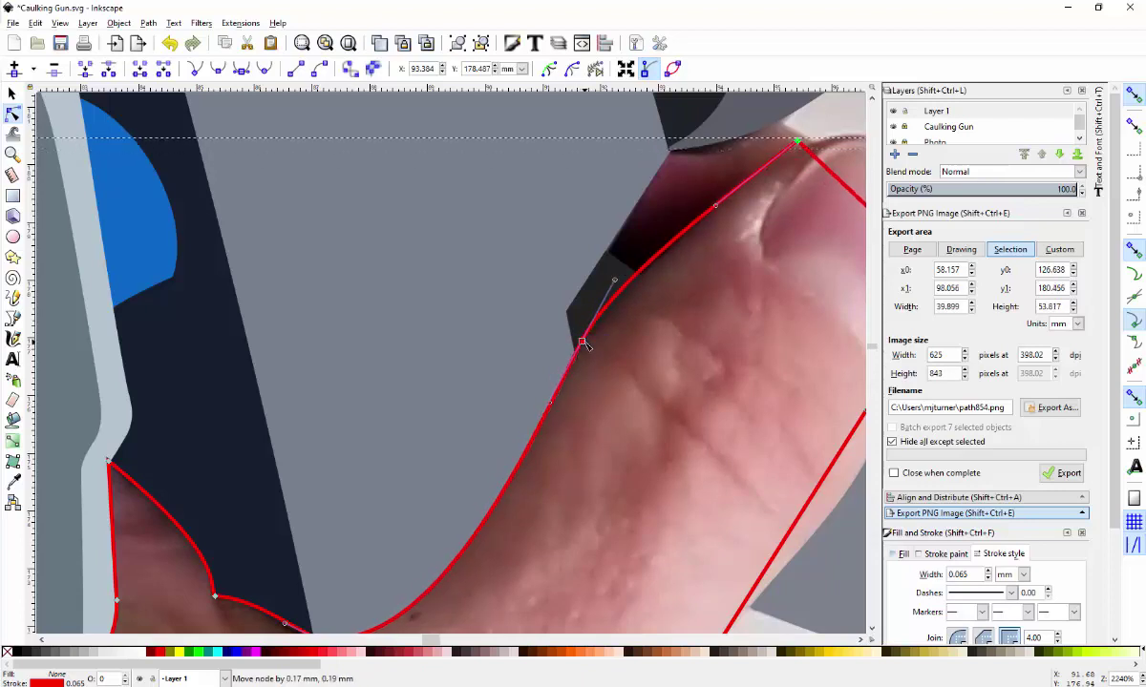
{"action": "key", "text": "ctrl+z"}
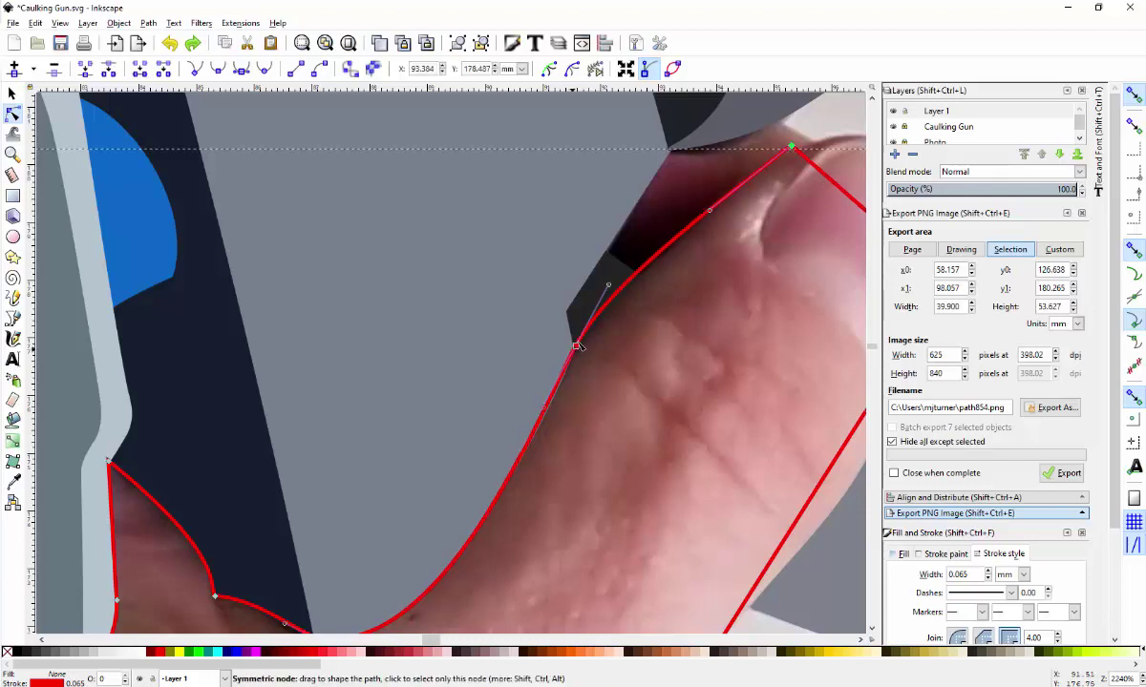
{"action": "left_click_drag", "start_coordinate": [572, 354], "coordinate": [582, 347]}
{"action": "key", "text": "ctrl+z"}
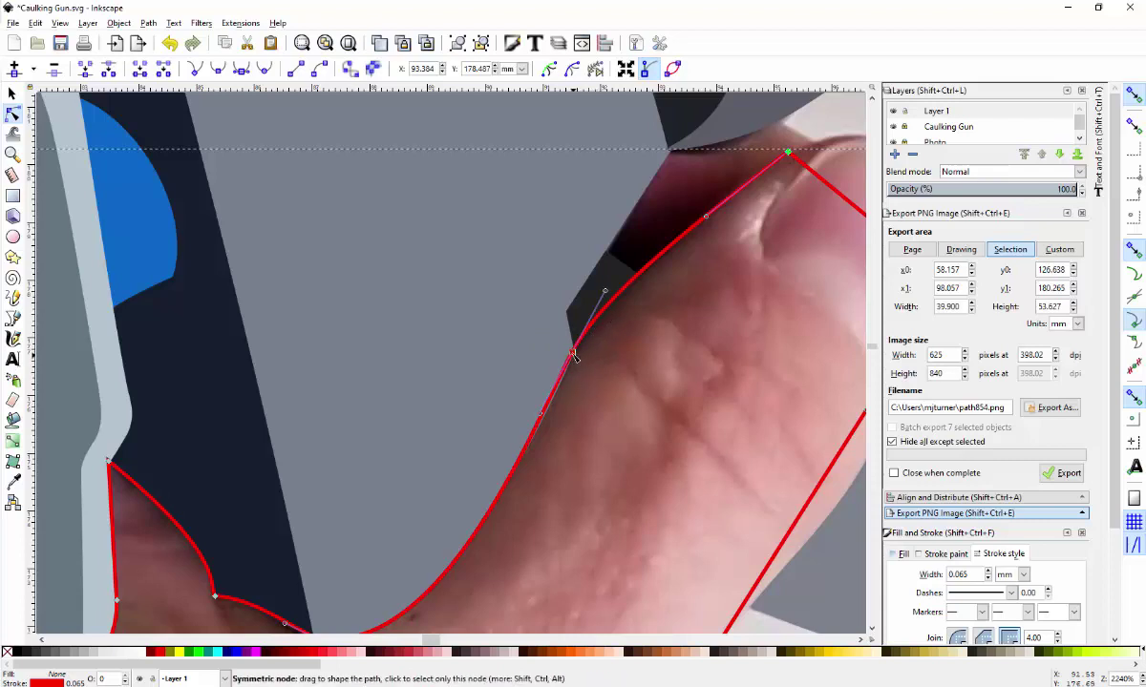
- Select only the symmetric node beneath the dark notch and shift it slightly toward the skin edge
{"action": "left_click_drag", "start_coordinate": [576, 355], "coordinate": [579, 358]}
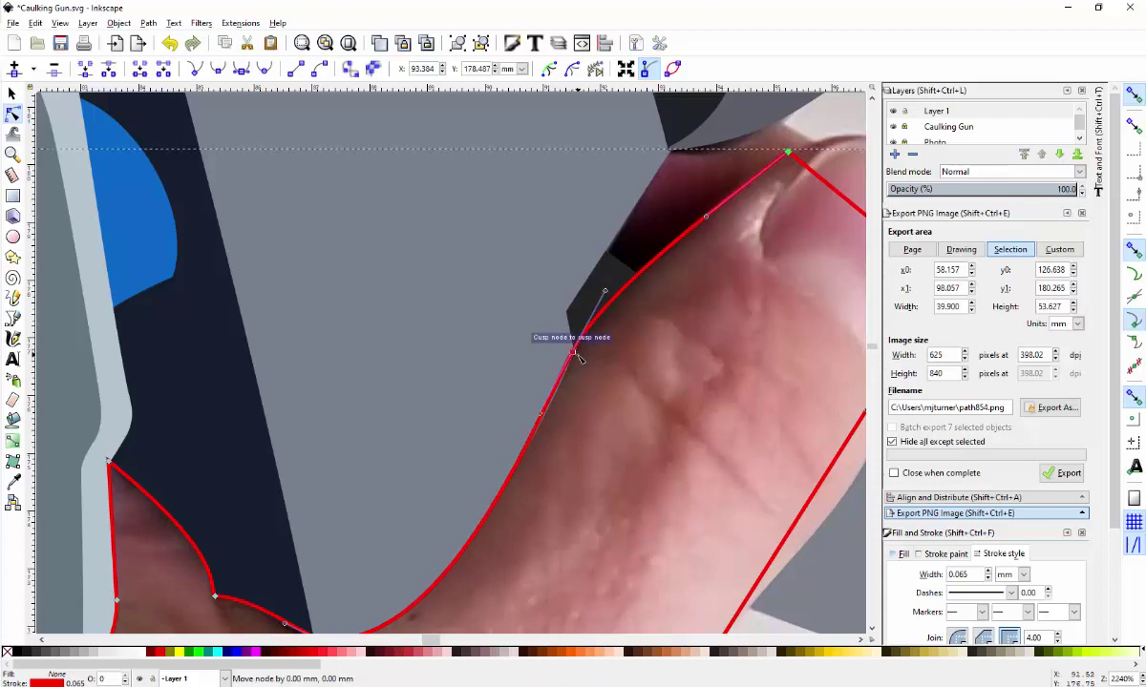
{"action": "left_click", "coordinate": [579, 360]}
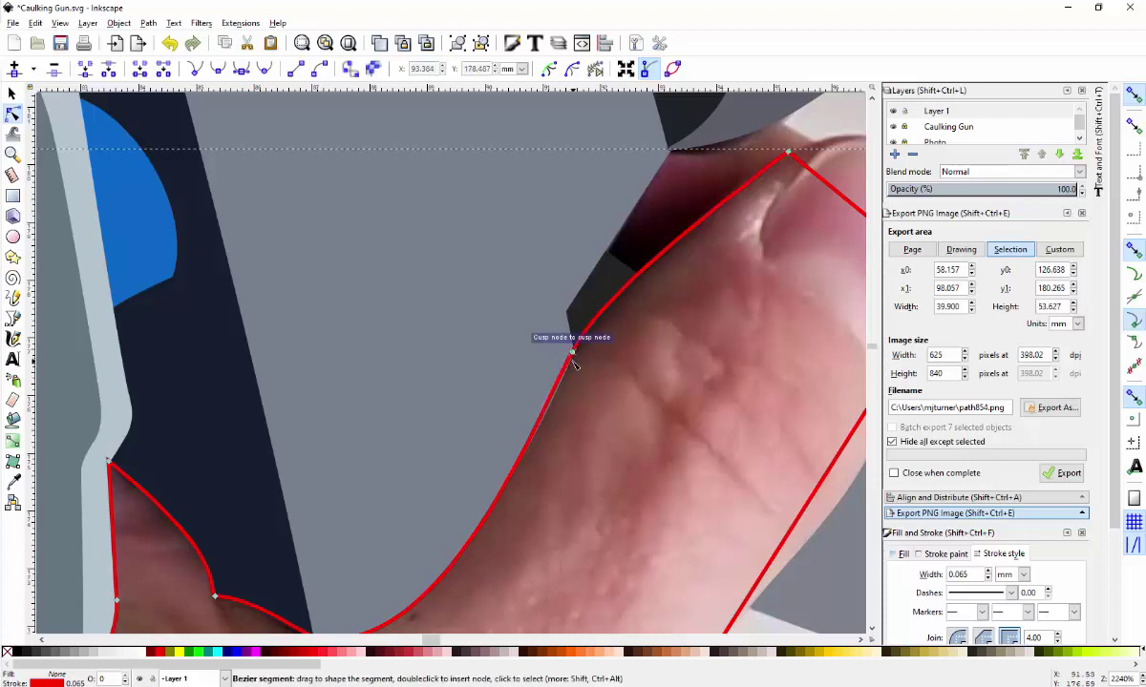
{"action": "left_click", "coordinate": [542, 343]}
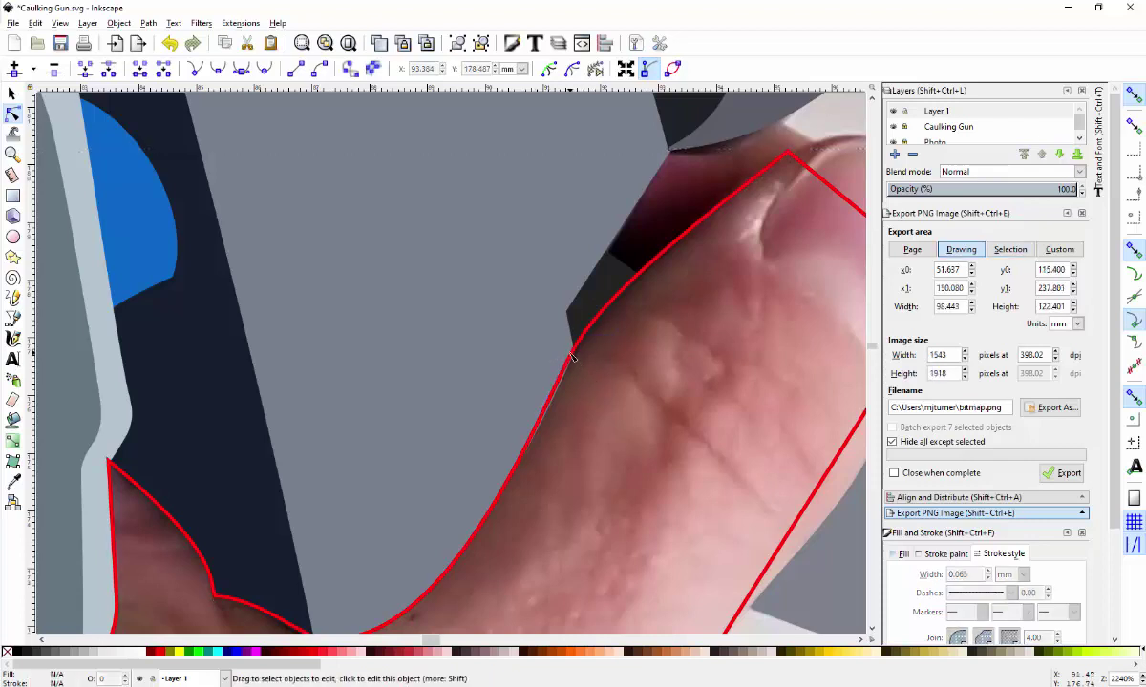
{"action": "left_click", "coordinate": [573, 355]}
{"action": "left_click_drag", "start_coordinate": [573, 355], "coordinate": [577, 359]}
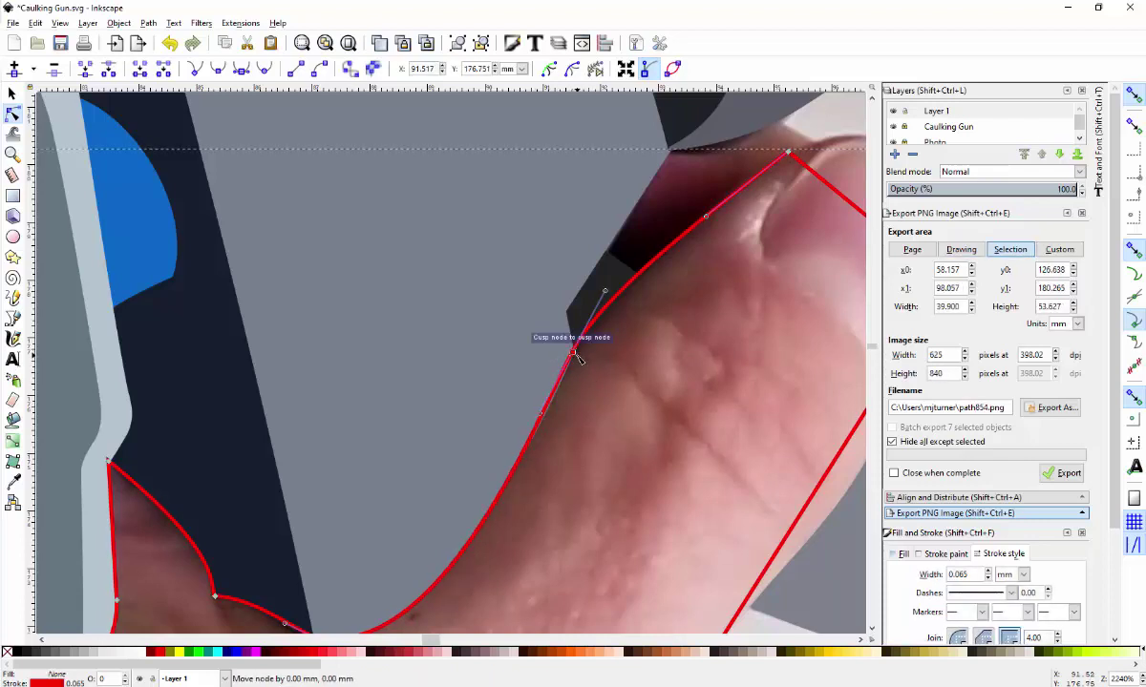
{"action": "scroll", "coordinate": [576, 355], "scroll_direction": "up", "scroll_amount": 5, "text": "ctrl"}
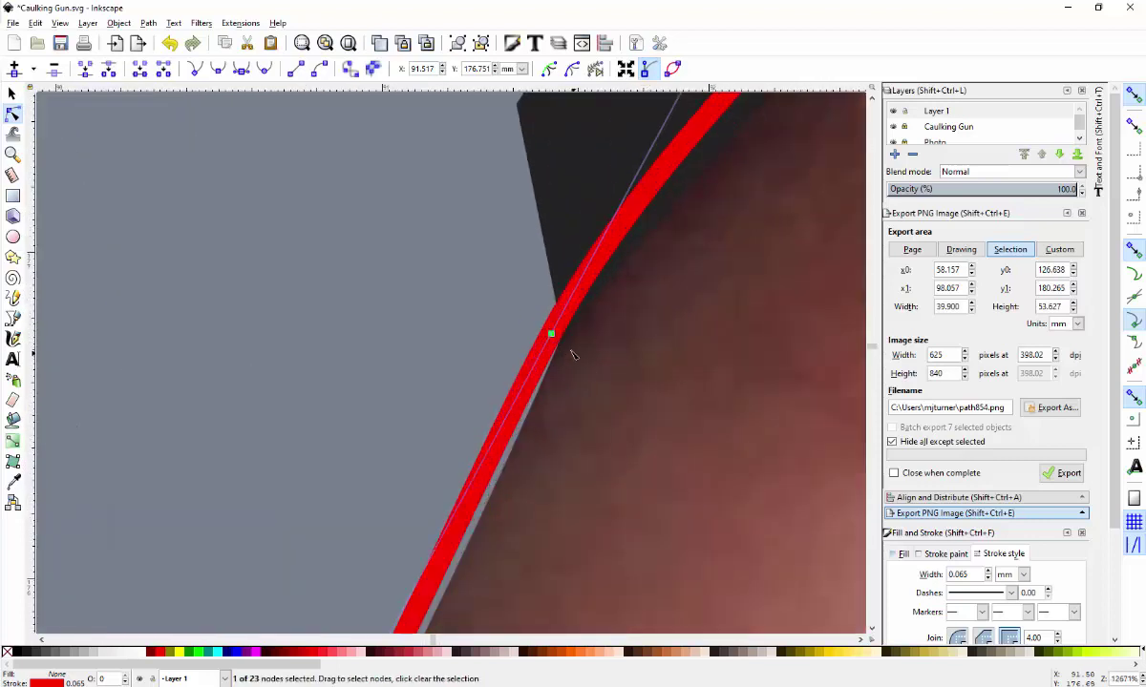
{"action": "left_click_drag", "start_coordinate": [554, 339], "coordinate": [568, 347]}
- Round the segment around the thumb tip and bend the adjoining segment to follow the thumb's lower skin edge
{"action": "scroll", "coordinate": [567, 348], "scroll_direction": "down", "scroll_amount": 7, "text": "ctrl"}
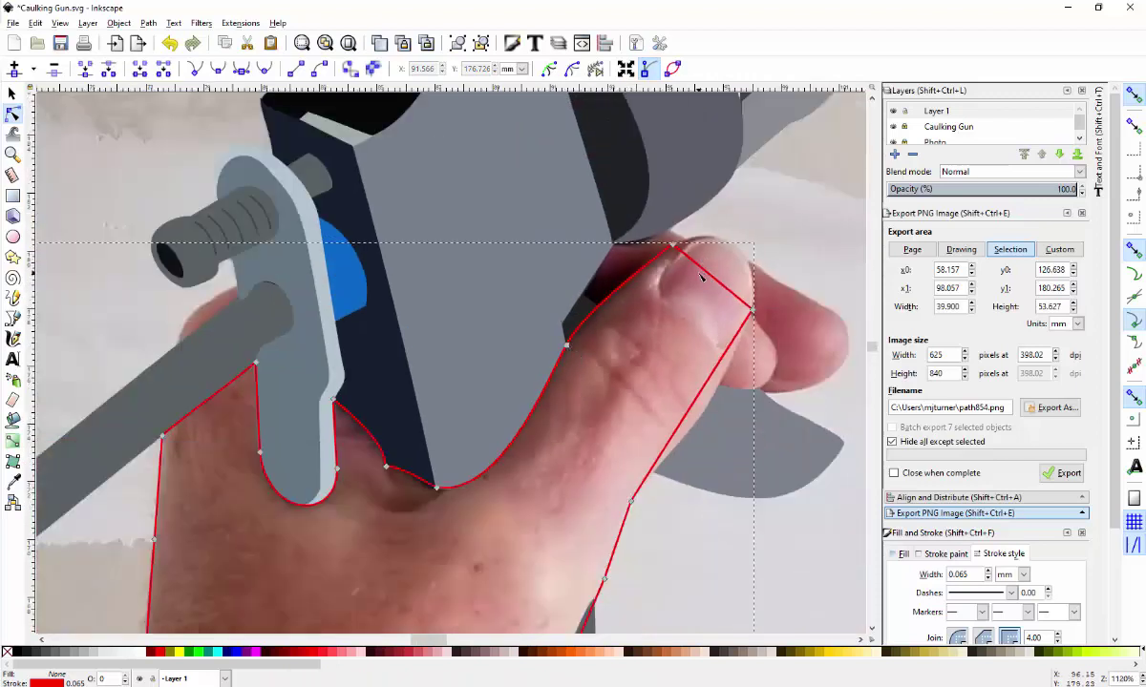
{"action": "left_click", "coordinate": [672, 250]}
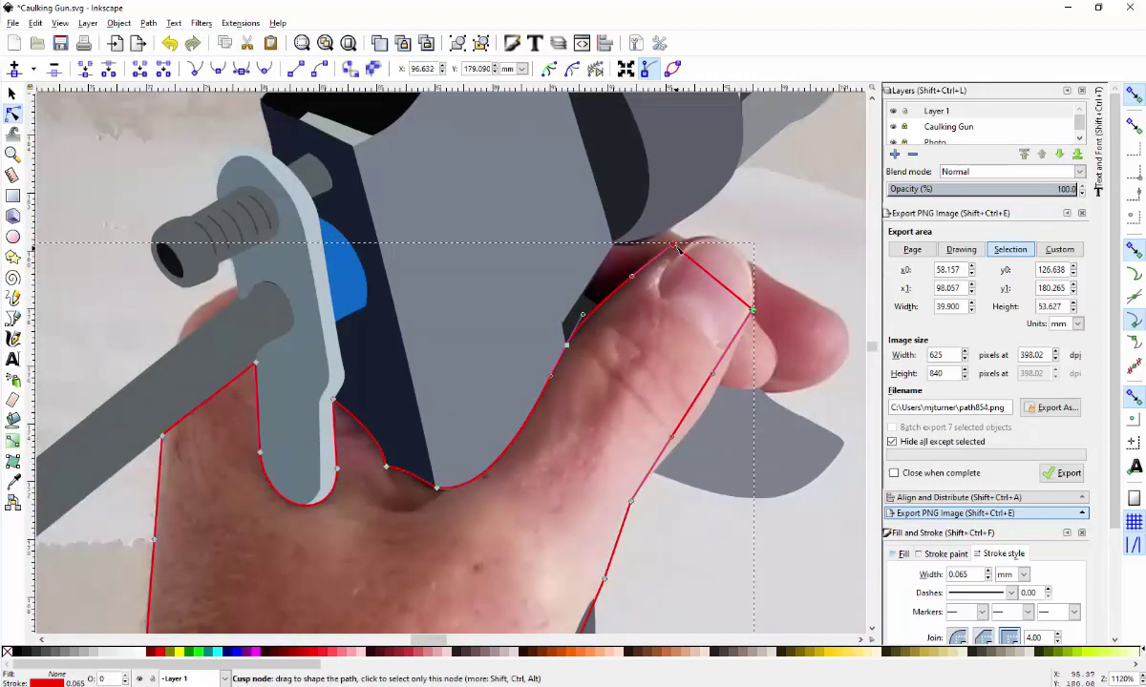
{"action": "left_click", "coordinate": [753, 311], "text": "shift"}
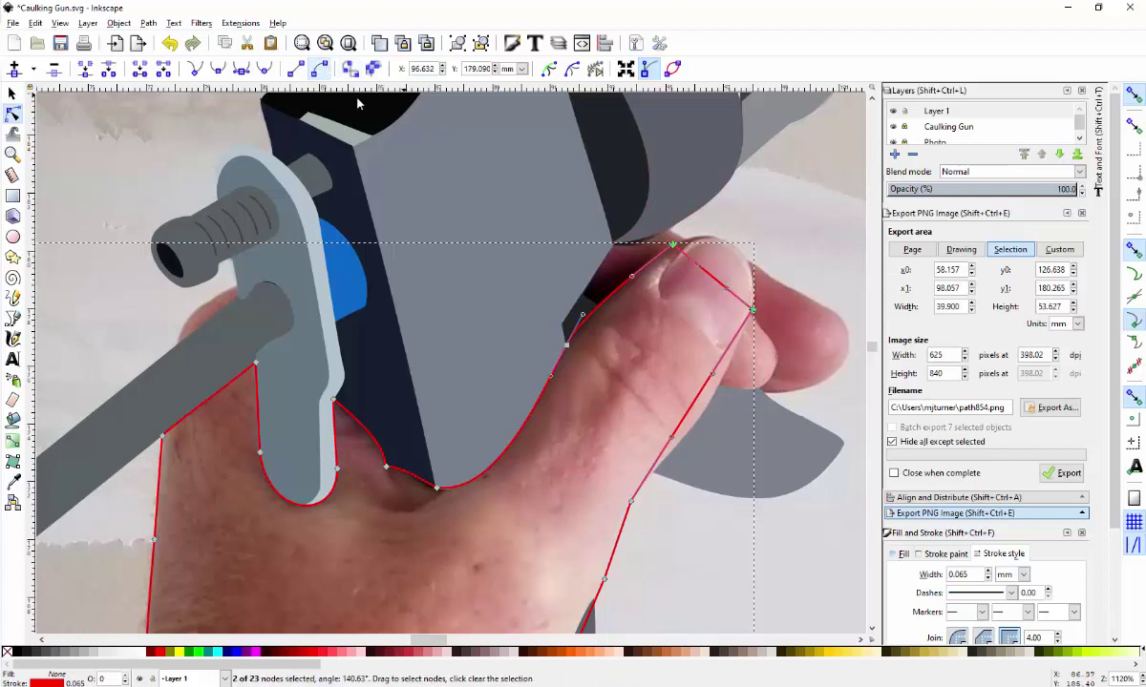
{"action": "left_click_drag", "start_coordinate": [690, 271], "coordinate": [712, 228]}
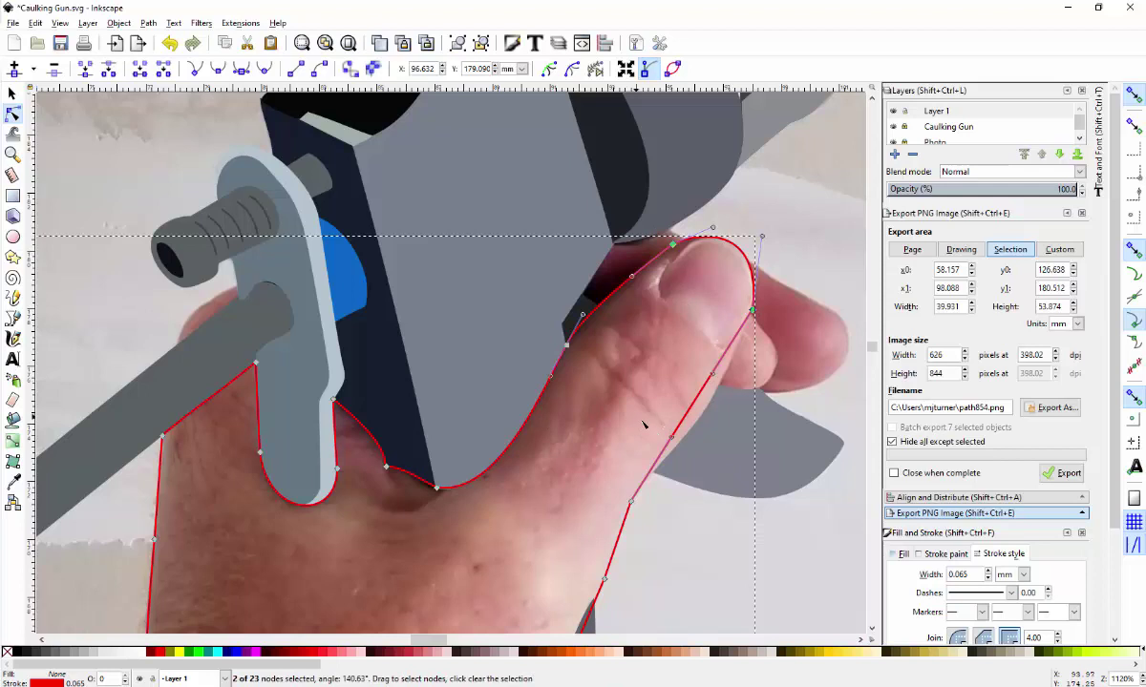
{"action": "scroll", "coordinate": [642, 425], "scroll_direction": "down", "scroll_amount": 3}
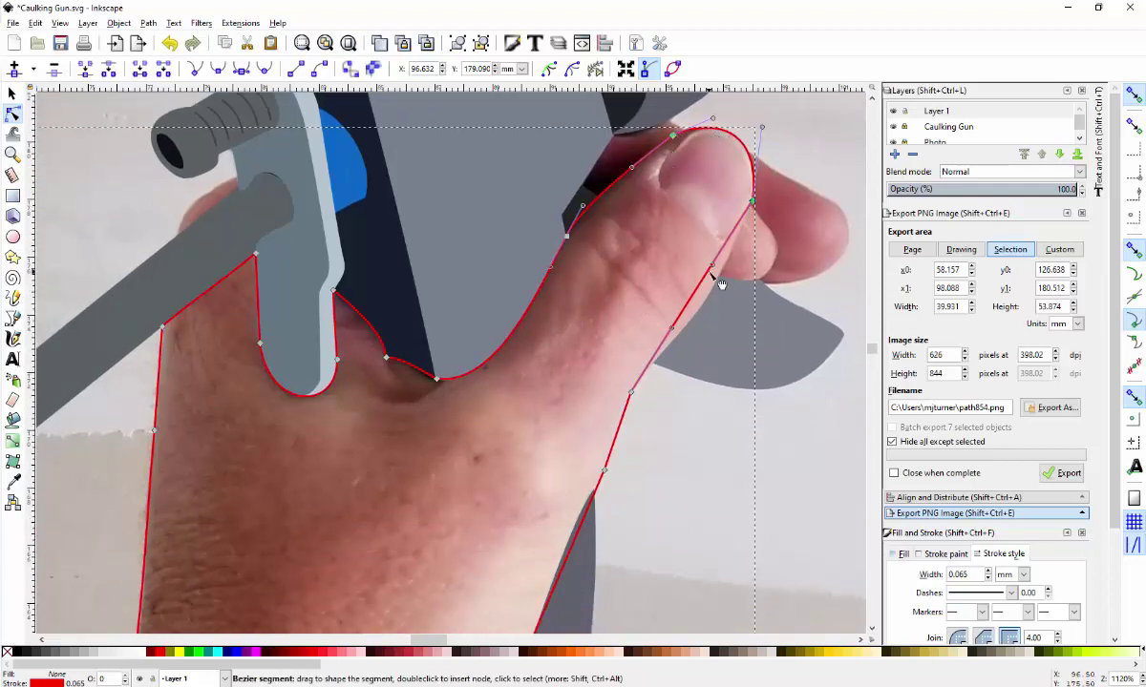
{"action": "left_click_drag", "start_coordinate": [712, 265], "coordinate": [686, 327]}
- Make the node at the base of the thumb's outer edge smooth and shorten its upper handle to fit the skin
{"action": "scroll", "coordinate": [638, 405], "scroll_direction": "up", "scroll_amount": 2}
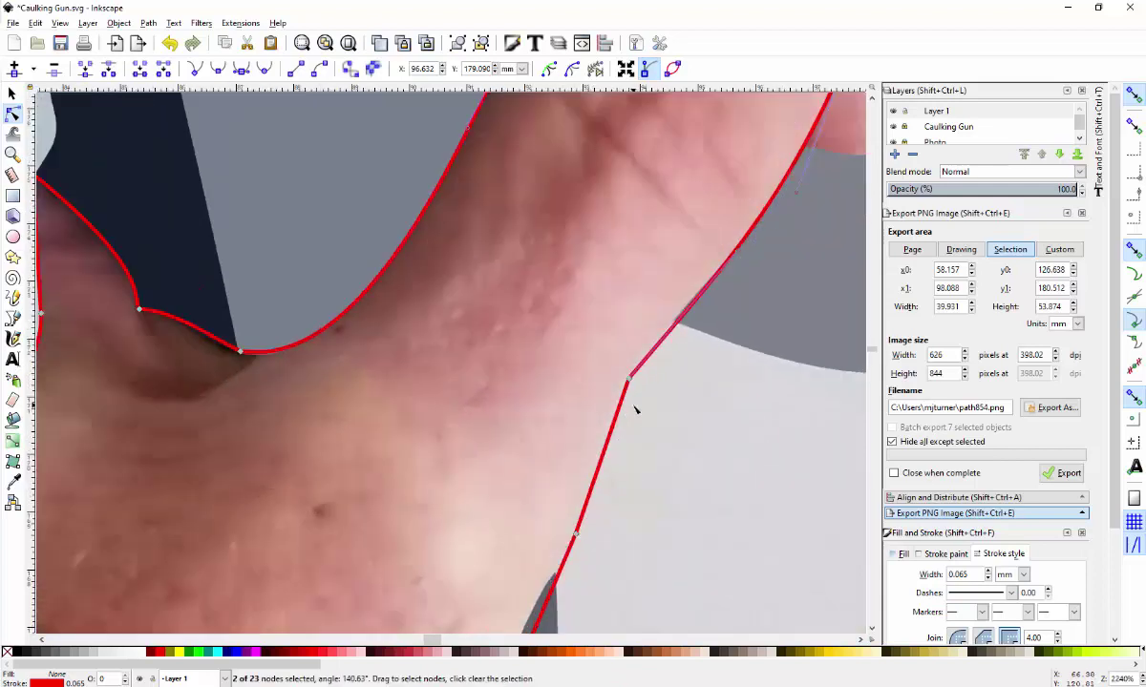
{"action": "scroll", "coordinate": [635, 409], "scroll_direction": "down", "scroll_amount": 1}
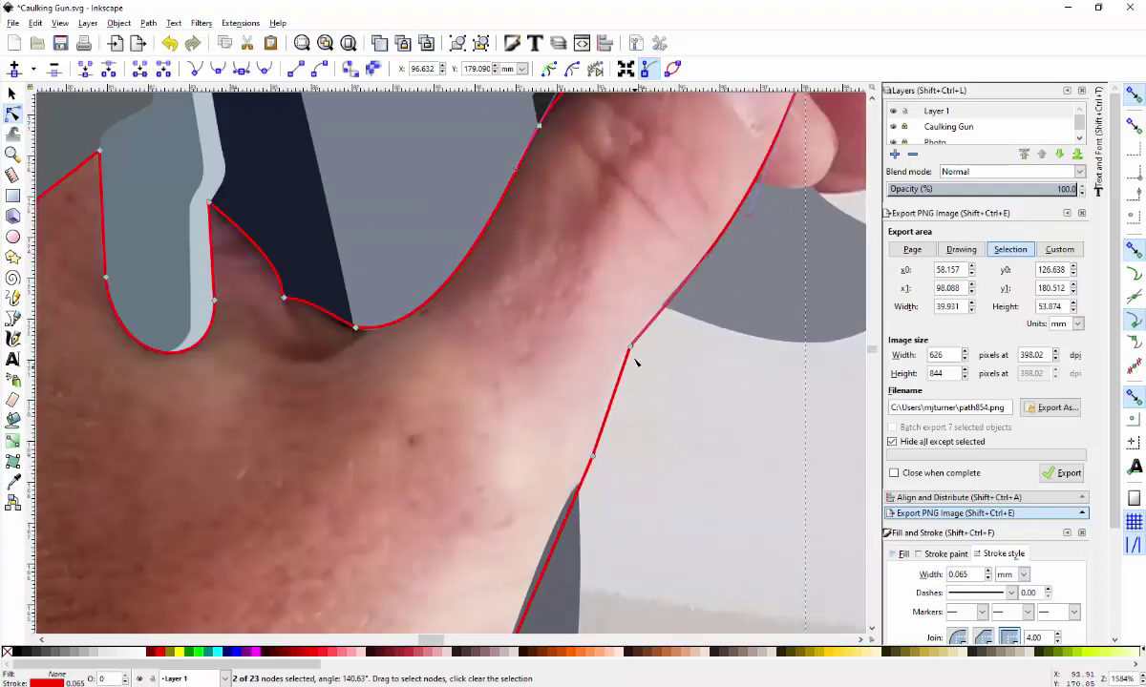
{"action": "left_click", "coordinate": [630, 348]}
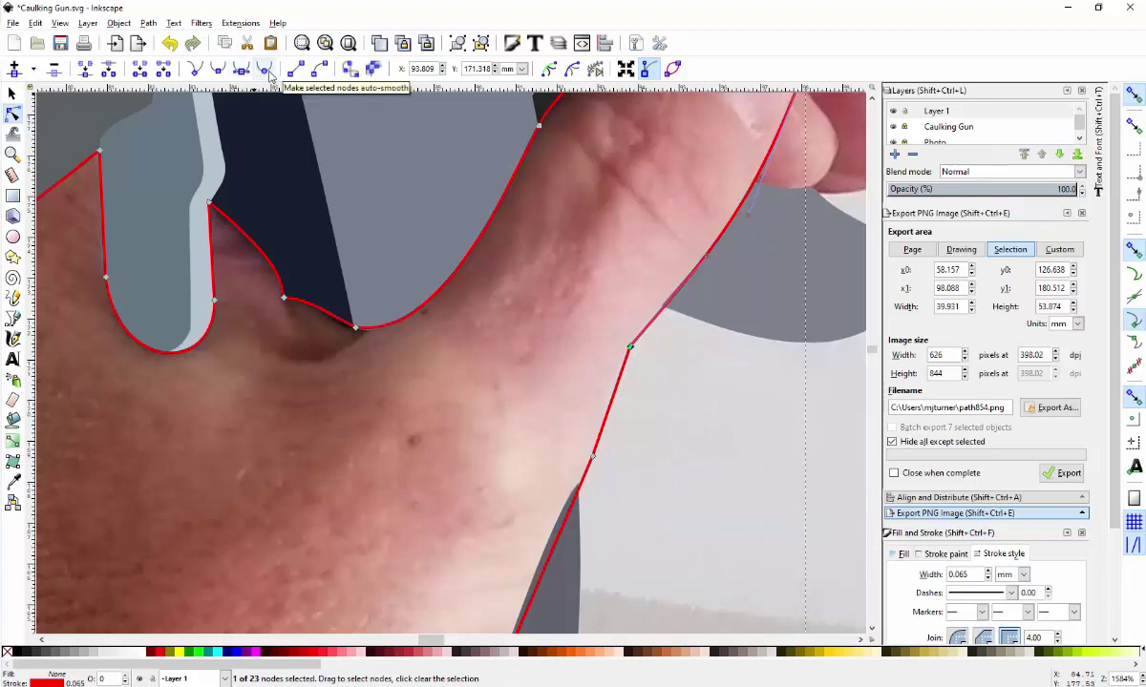
{"action": "left_click", "coordinate": [220, 77]}
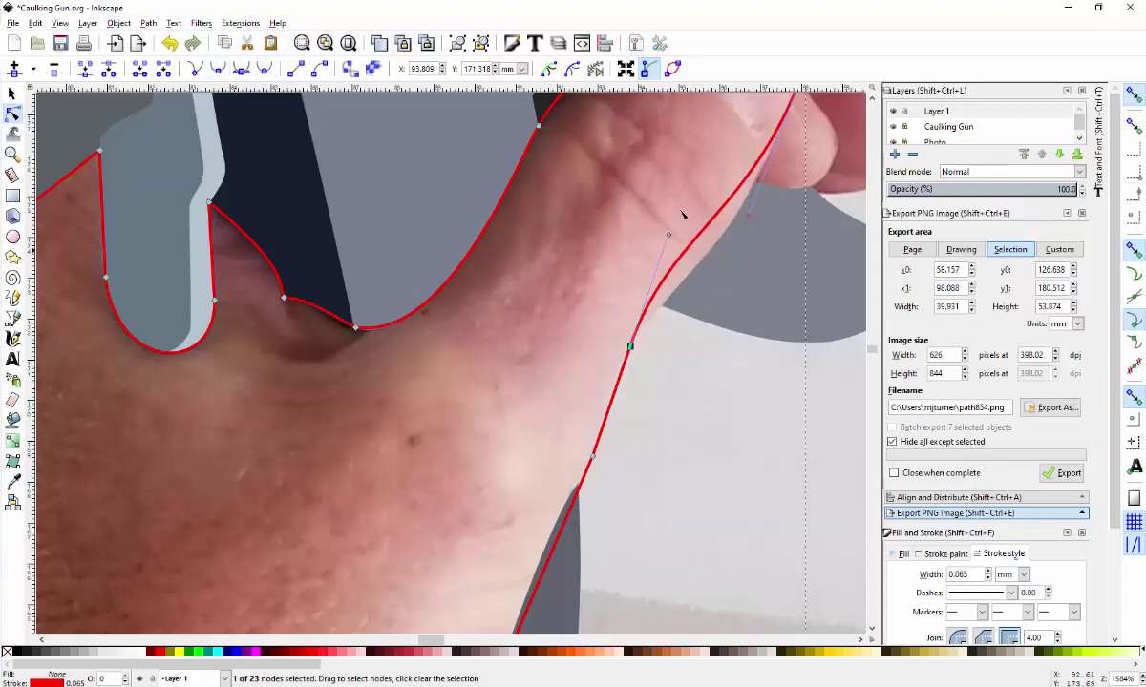
{"action": "scroll", "coordinate": [687, 246], "scroll_direction": "down", "scroll_amount": 2}
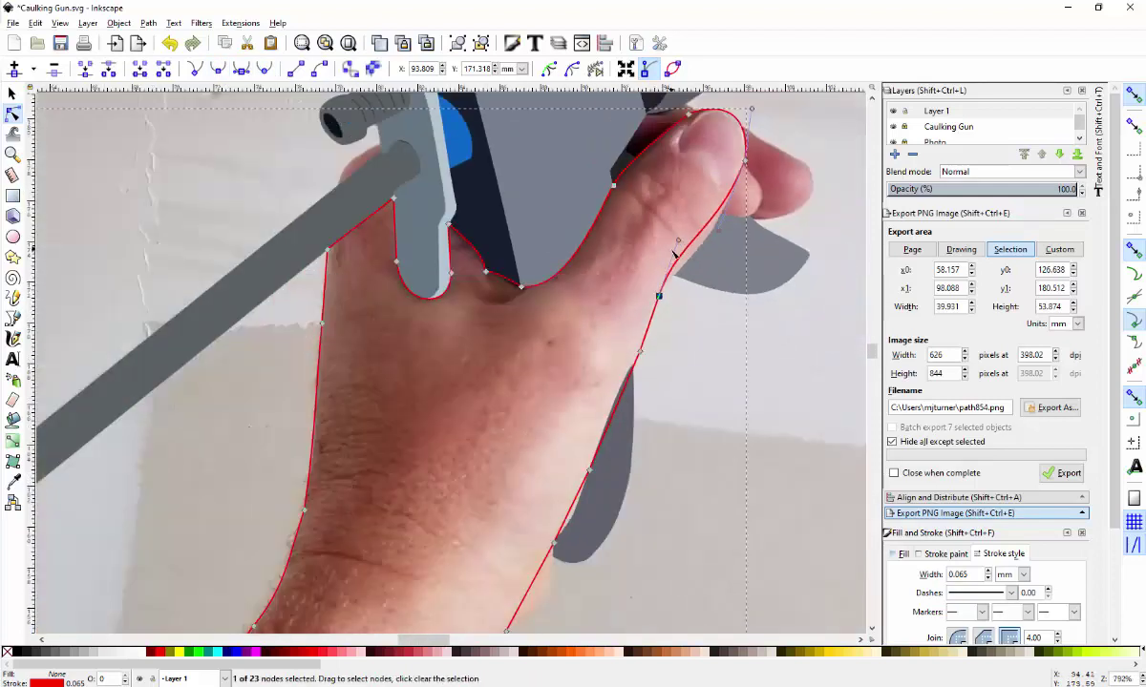
{"action": "left_click_drag", "start_coordinate": [678, 240], "coordinate": [691, 272]}
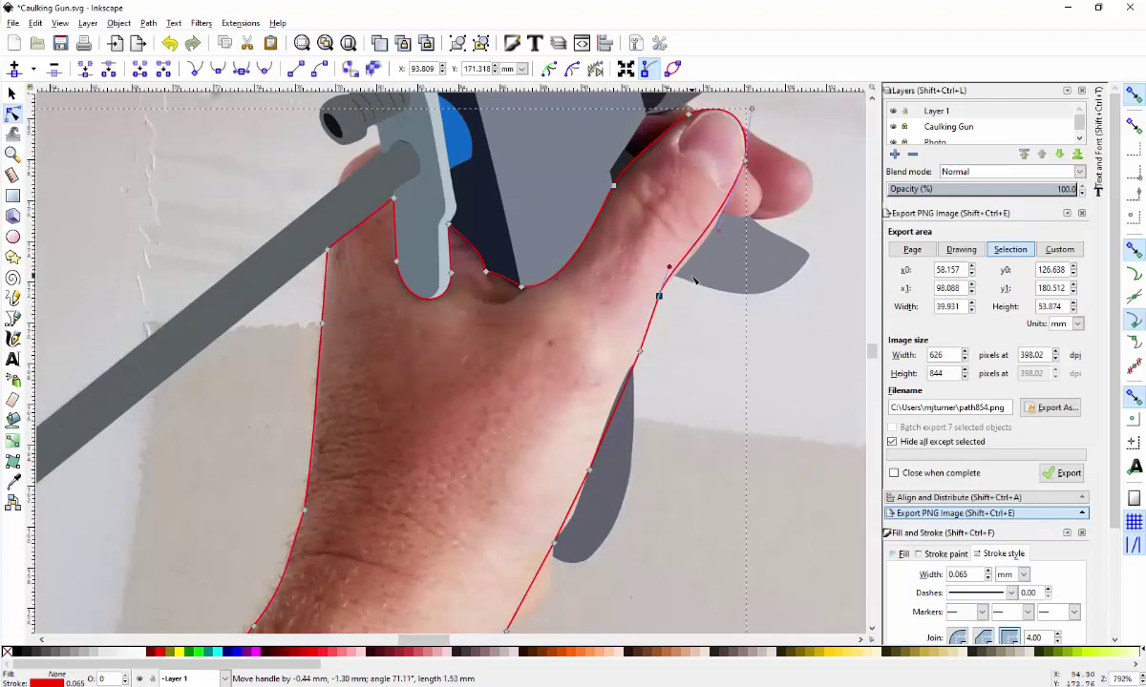
- Lengthen the handle curving the thumb's lower edge and shift the smooth node at the thumb's base down along the skin edge
{"action": "left_click_drag", "start_coordinate": [713, 243], "coordinate": [704, 276]}
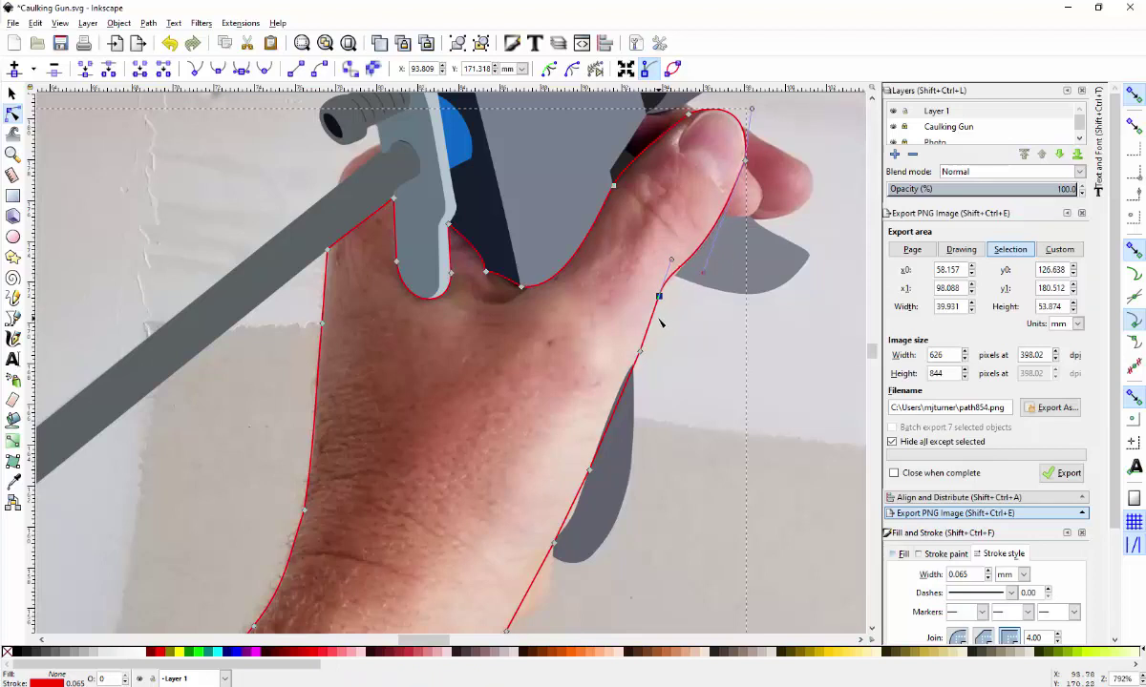
{"action": "scroll", "coordinate": [661, 323], "scroll_direction": "up", "scroll_amount": 1}
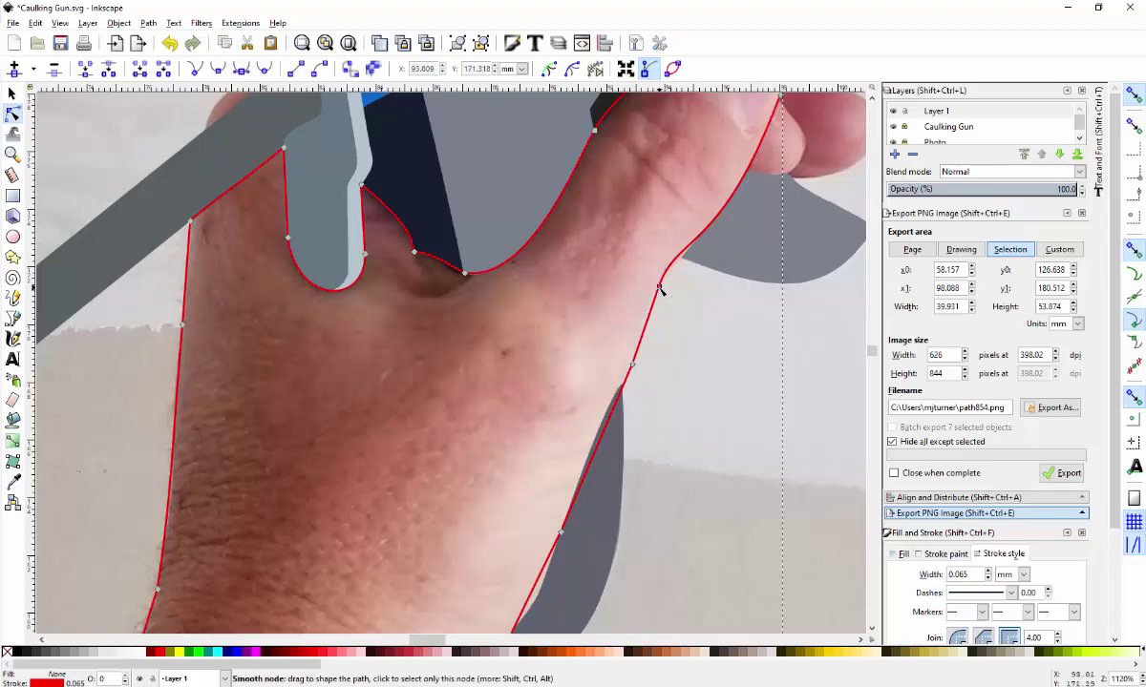
{"action": "left_click", "coordinate": [659, 288]}
{"action": "left_click_drag", "start_coordinate": [659, 288], "coordinate": [648, 306]}
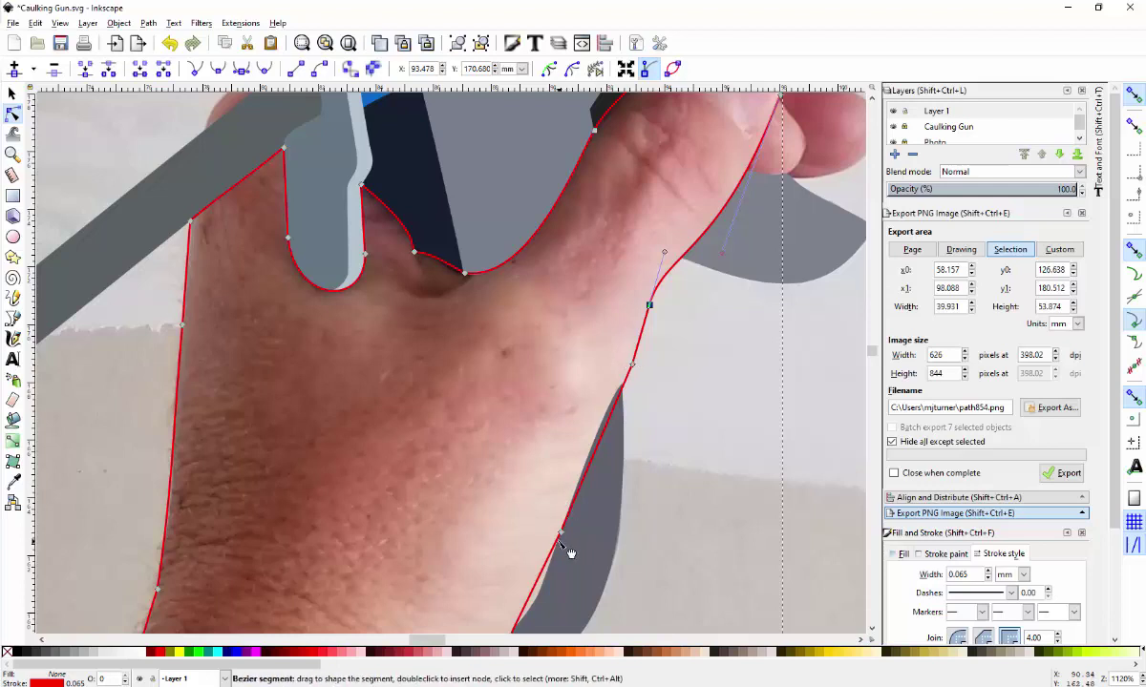
- Make the node just above the lower grey trigger piece smooth, and fine-tune its position and handles to follow the skin edge
{"action": "left_click_drag", "start_coordinate": [563, 536], "coordinate": [621, 386]}
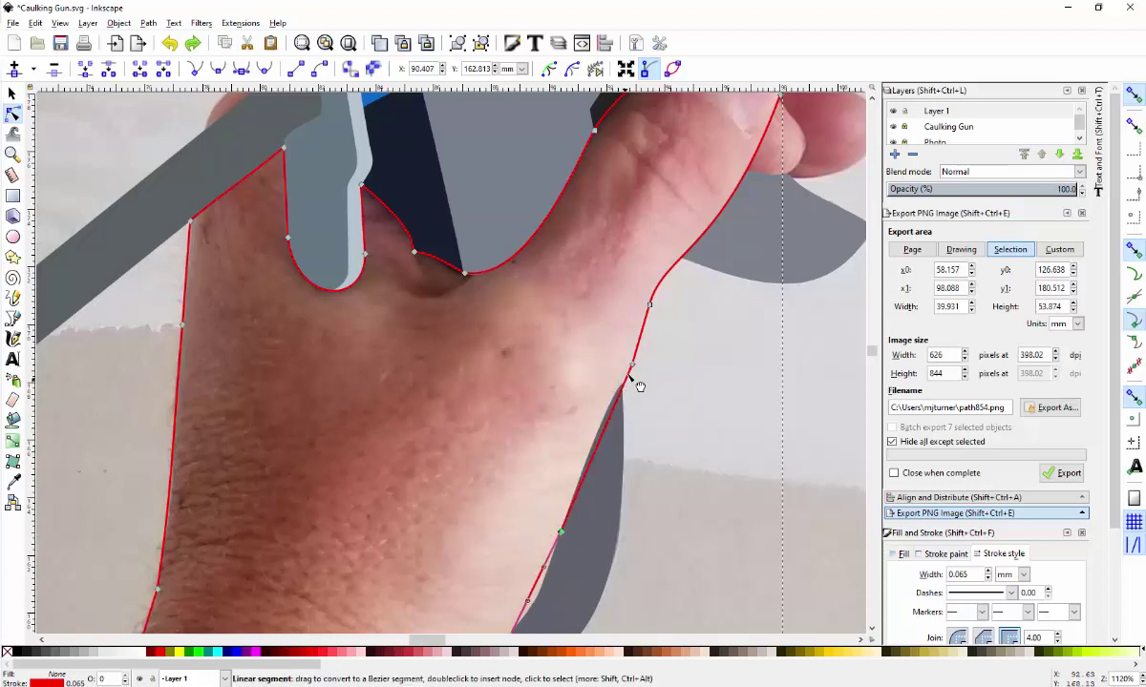
{"action": "key", "text": "Delete"}
{"action": "double_click", "coordinate": [631, 364]}
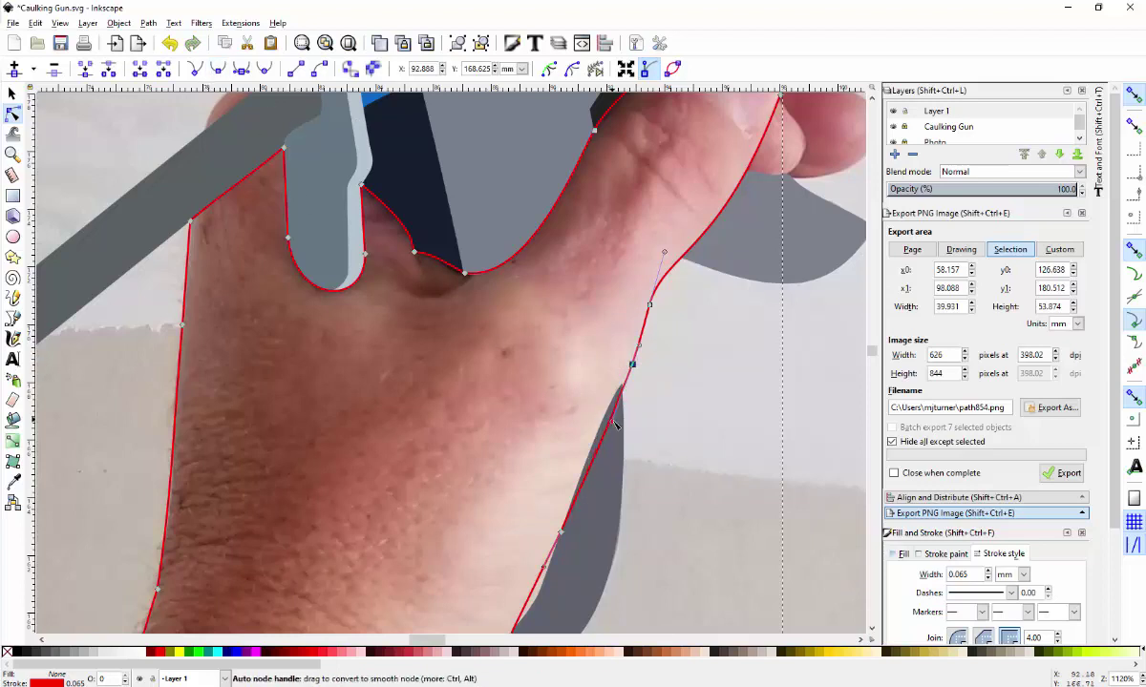
{"action": "left_click_drag", "start_coordinate": [612, 421], "coordinate": [602, 421]}
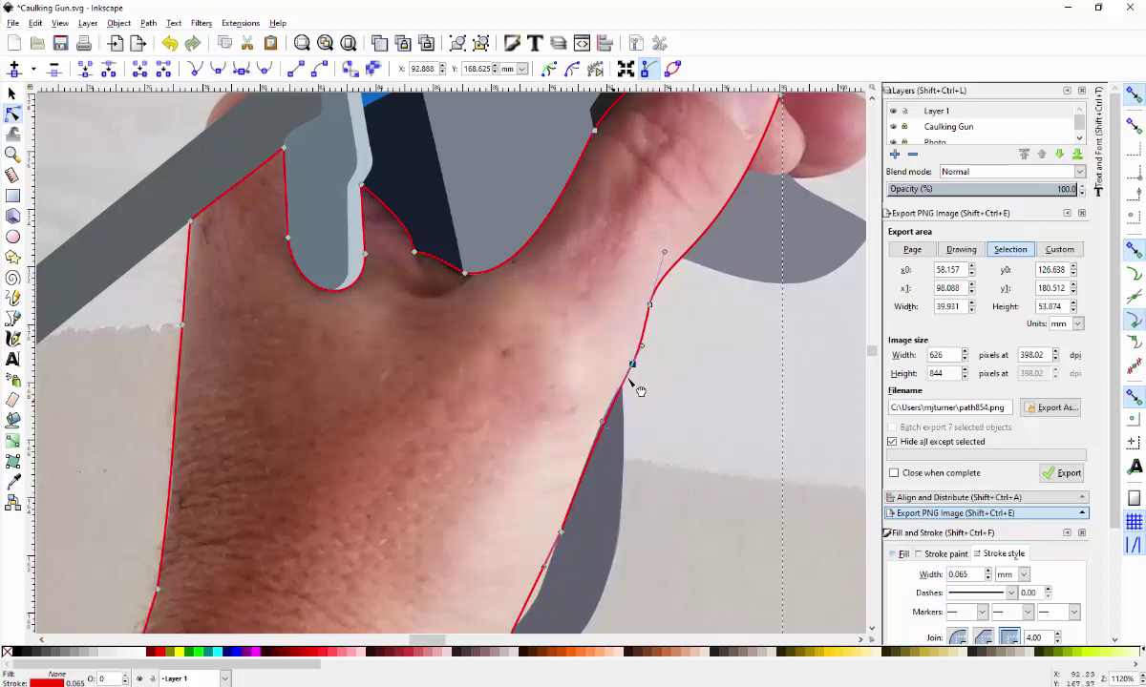
{"action": "left_click_drag", "start_coordinate": [633, 367], "coordinate": [644, 351]}
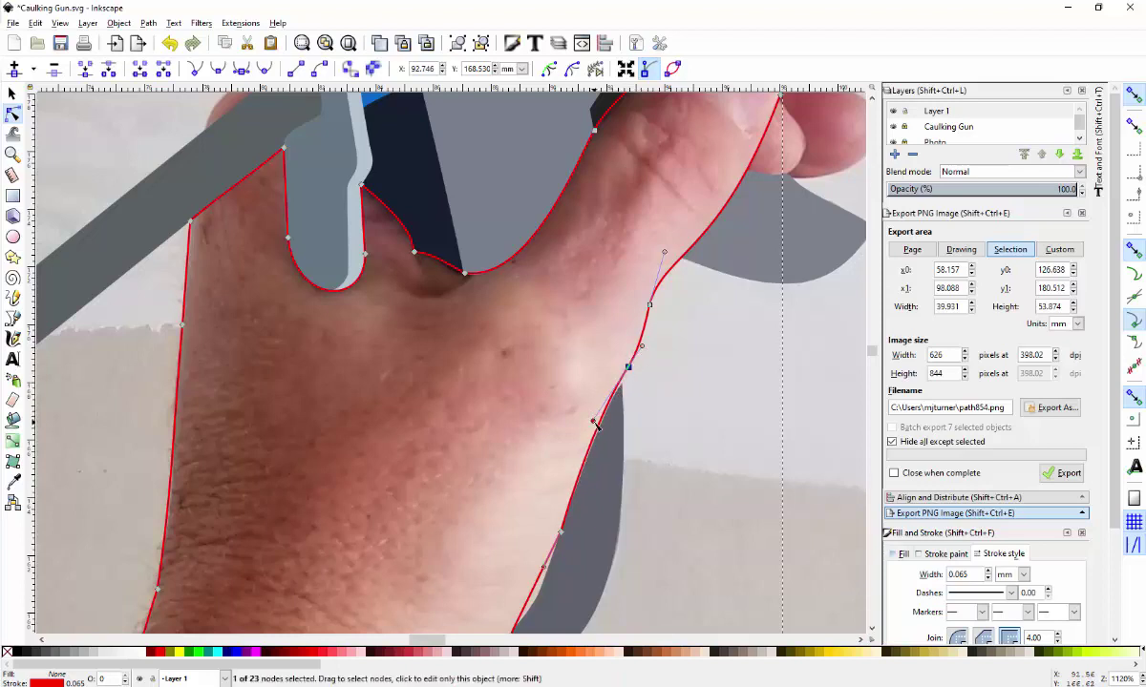
{"action": "mouse_move", "coordinate": [593, 421]}
{"action": "left_mouse_down"}
{"action": "mouse_move", "coordinate": [563, 399]}
{"action": "mouse_move", "coordinate": [597, 419]}
{"action": "left_mouse_up"}
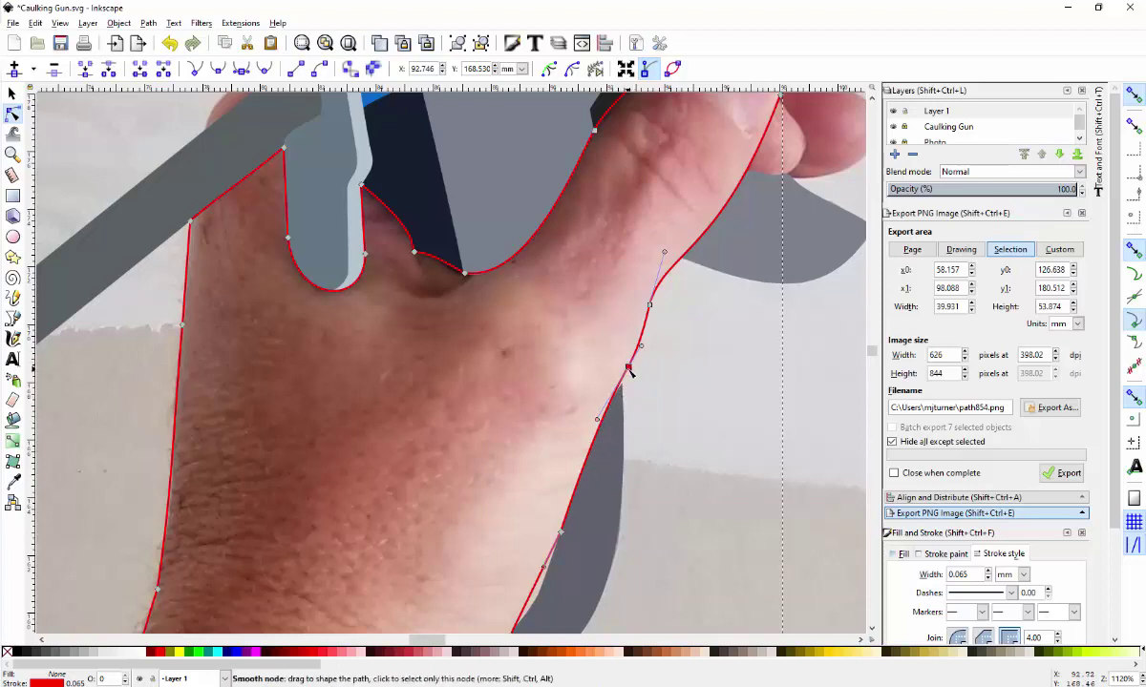
{"action": "left_click_drag", "start_coordinate": [629, 368], "coordinate": [632, 368]}
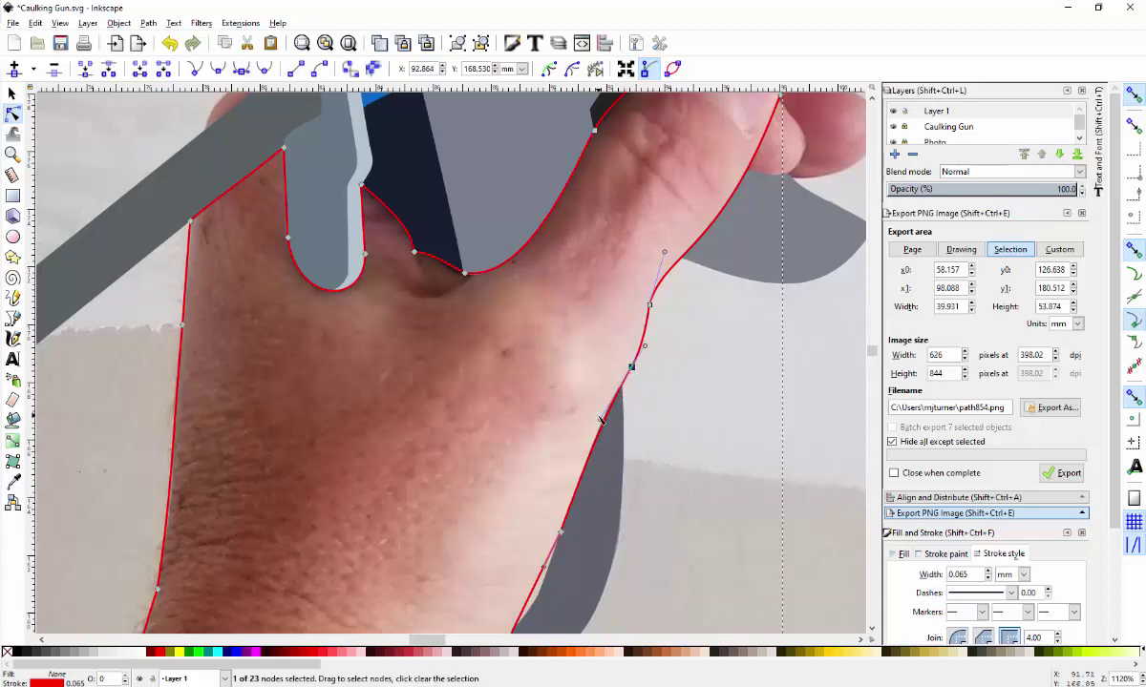
{"action": "left_click_drag", "start_coordinate": [600, 420], "coordinate": [595, 422]}
- Bend the outline along the lower trigger piece and bulge it around the heel of the palm to match the skin
{"action": "scroll", "coordinate": [620, 496], "scroll_direction": "down", "scroll_amount": 5}
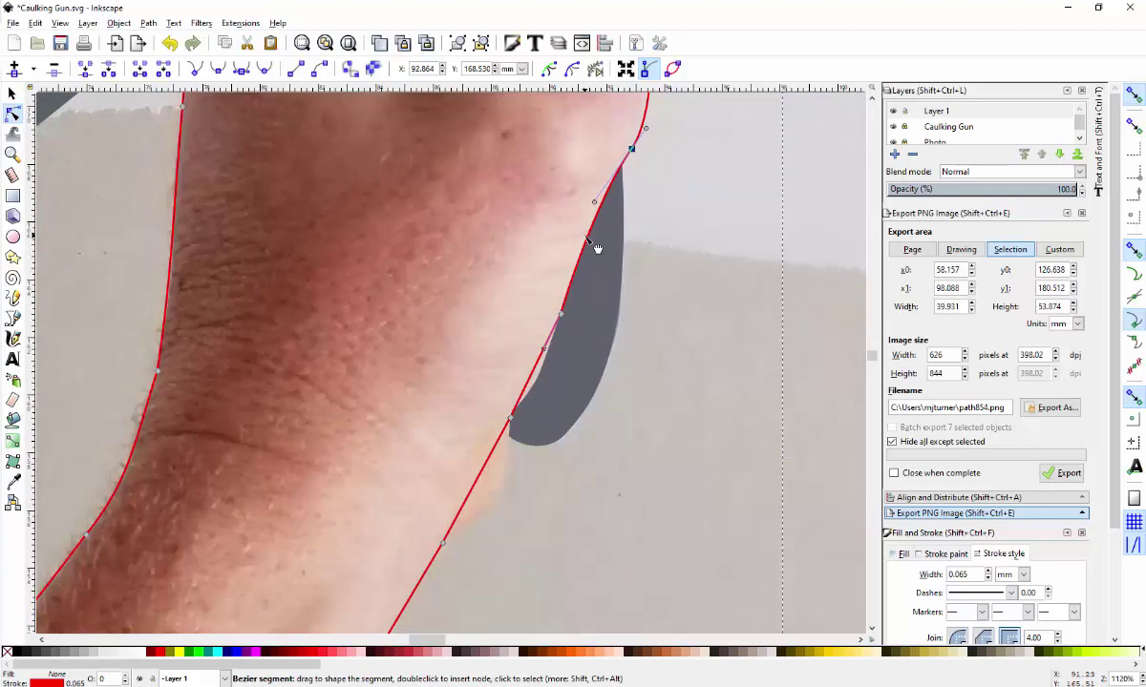
{"action": "left_click", "coordinate": [561, 314]}
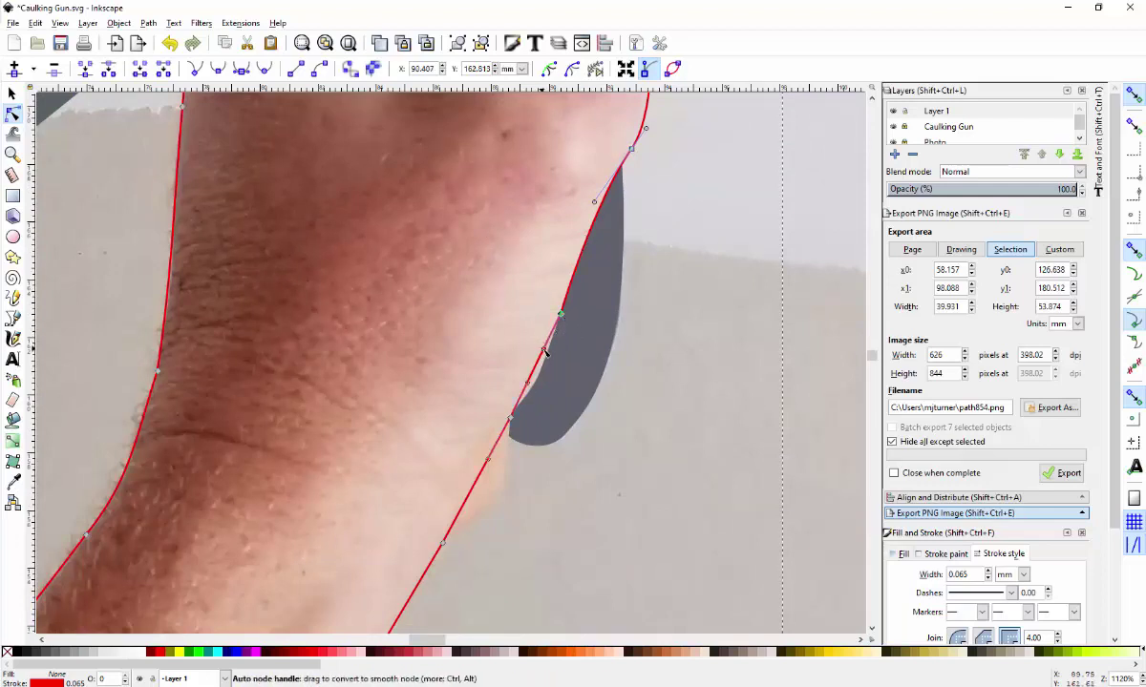
{"action": "left_click_drag", "start_coordinate": [546, 354], "coordinate": [530, 395]}
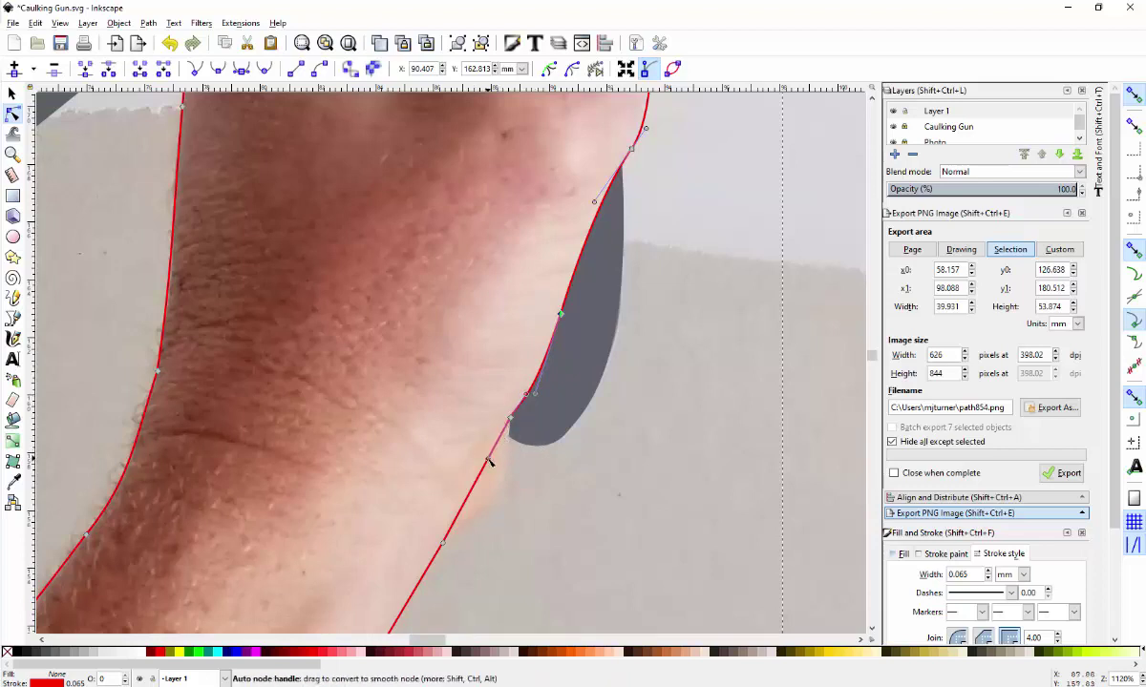
{"action": "left_click_drag", "start_coordinate": [487, 462], "coordinate": [511, 537]}
{"action": "left_click", "coordinate": [443, 542]}
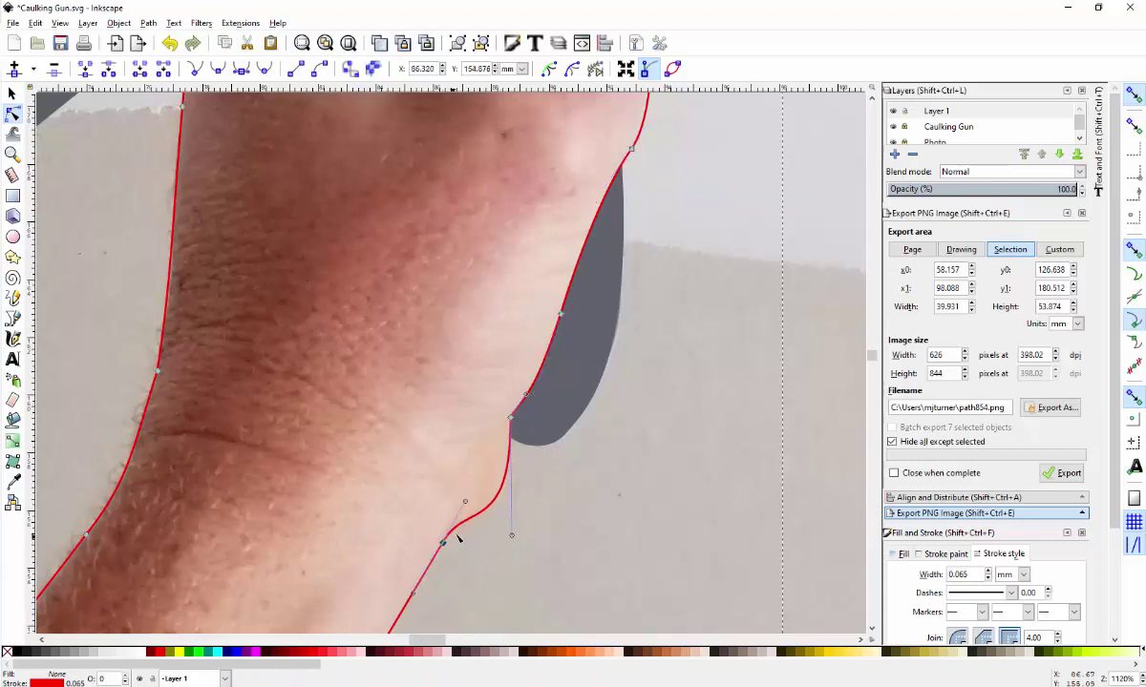
{"action": "left_click_drag", "start_coordinate": [465, 501], "coordinate": [463, 515]}
- Make the first forearm node below the palm bulge smooth and adjust its handles to follow the arm's edge
{"action": "scroll", "coordinate": [523, 473], "scroll_direction": "down", "scroll_amount": 3}
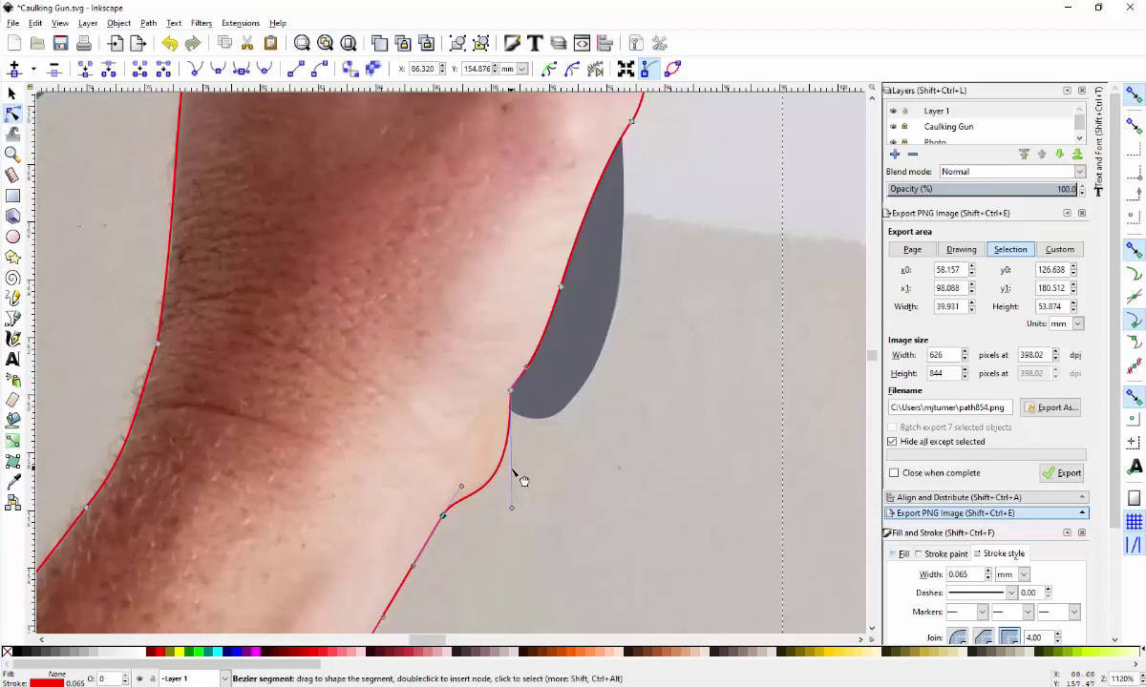
{"action": "scroll", "coordinate": [523, 466], "scroll_direction": "down", "scroll_amount": 2, "text": "ctrl"}
{"action": "scroll", "coordinate": [456, 508], "scroll_direction": "down", "scroll_amount": 3}
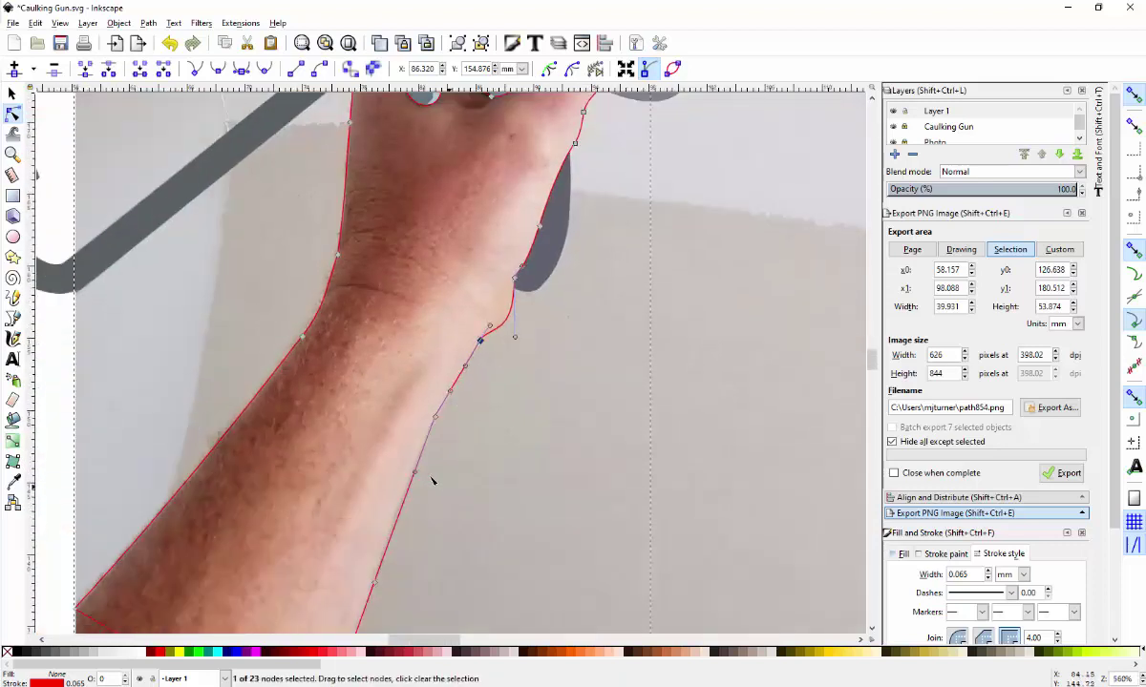
{"action": "left_click", "coordinate": [434, 417]}
{"action": "left_click", "coordinate": [222, 75]}
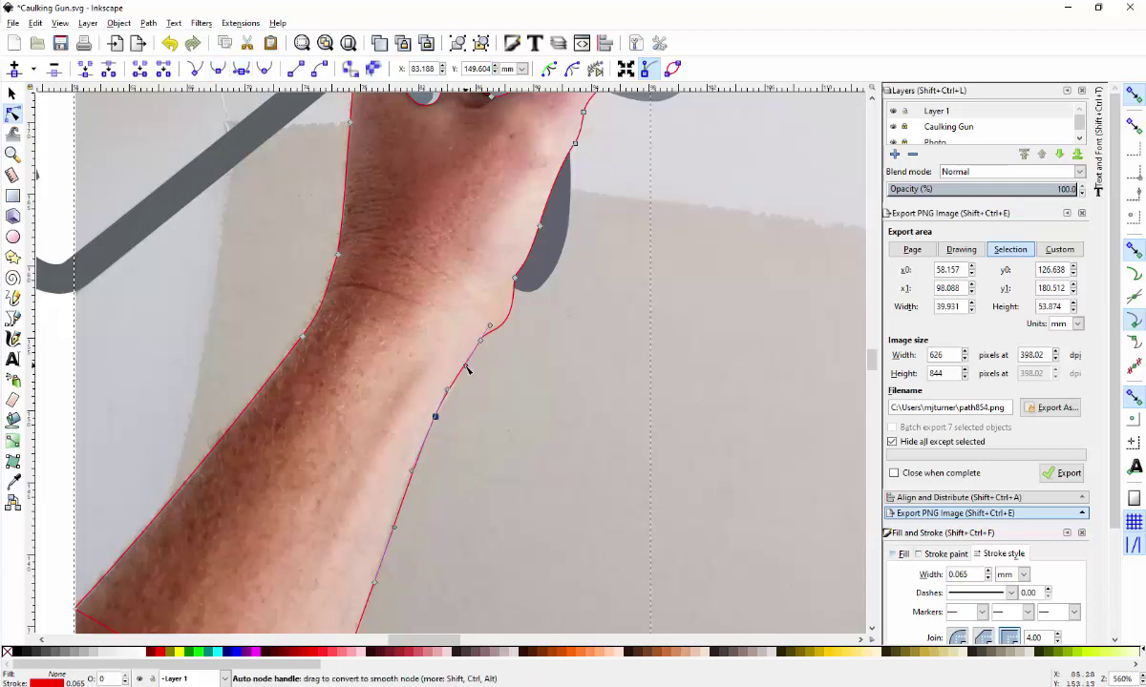
{"action": "left_click_drag", "start_coordinate": [448, 392], "coordinate": [451, 394]}
- Make the next node down the forearm's outer edge symmetric and lengthen its handles slightly along the skin
{"action": "scroll", "coordinate": [382, 459], "scroll_direction": "down", "scroll_amount": 4}
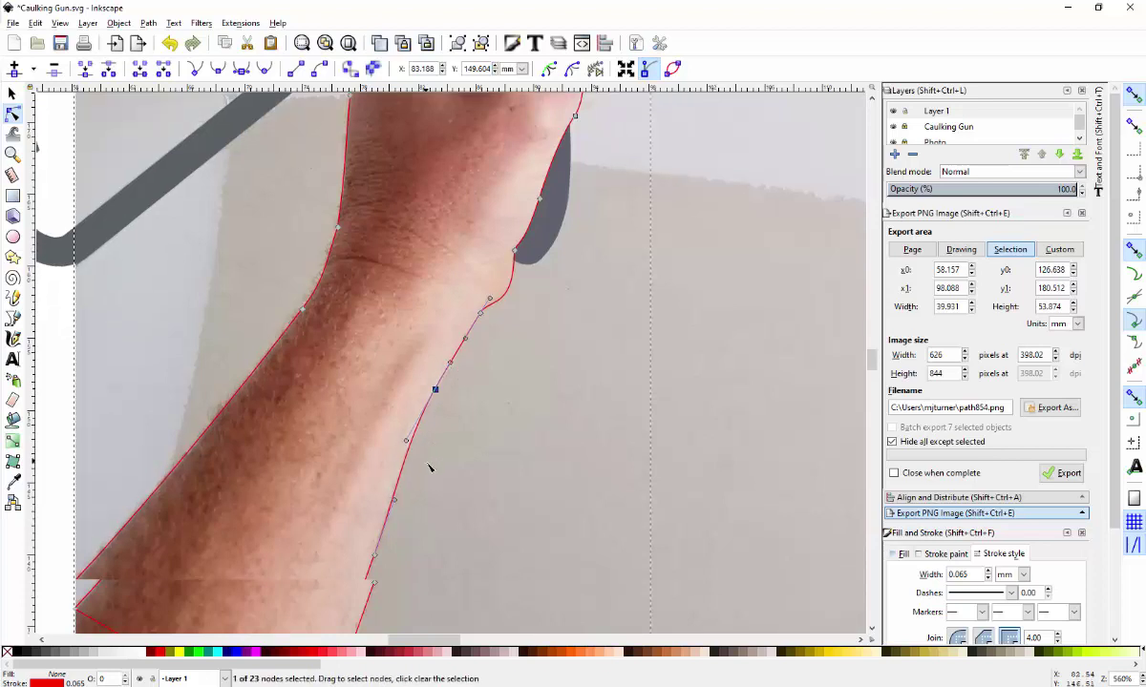
{"action": "scroll", "coordinate": [383, 465], "scroll_direction": "down", "scroll_amount": 2}
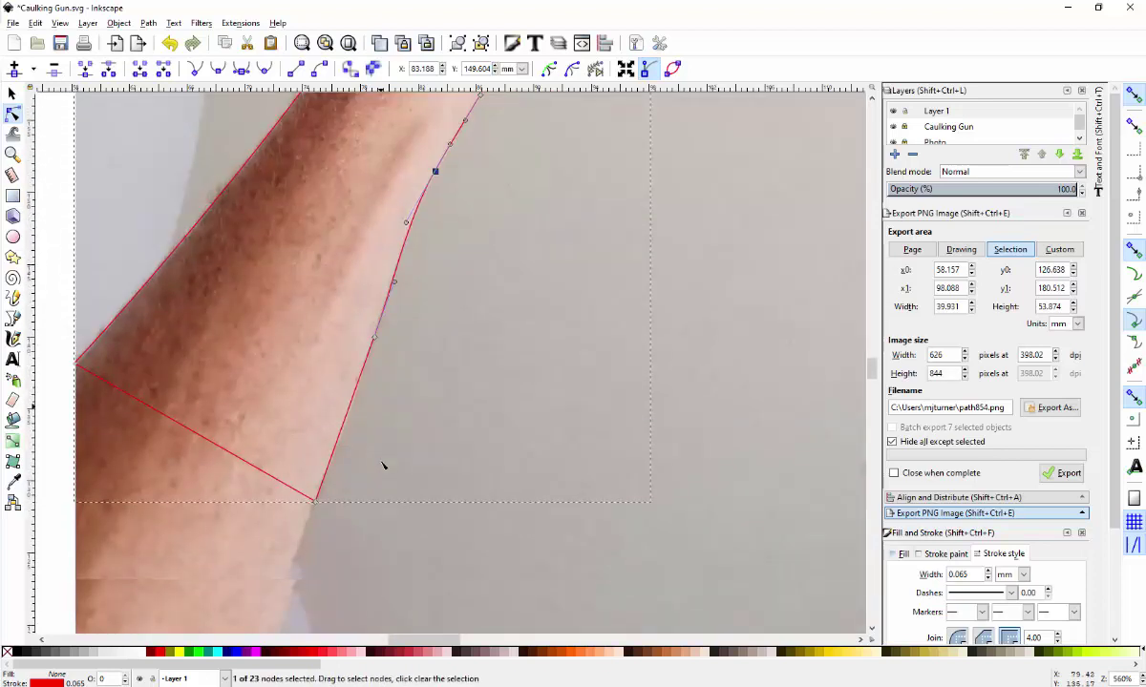
{"action": "left_click", "coordinate": [375, 338]}
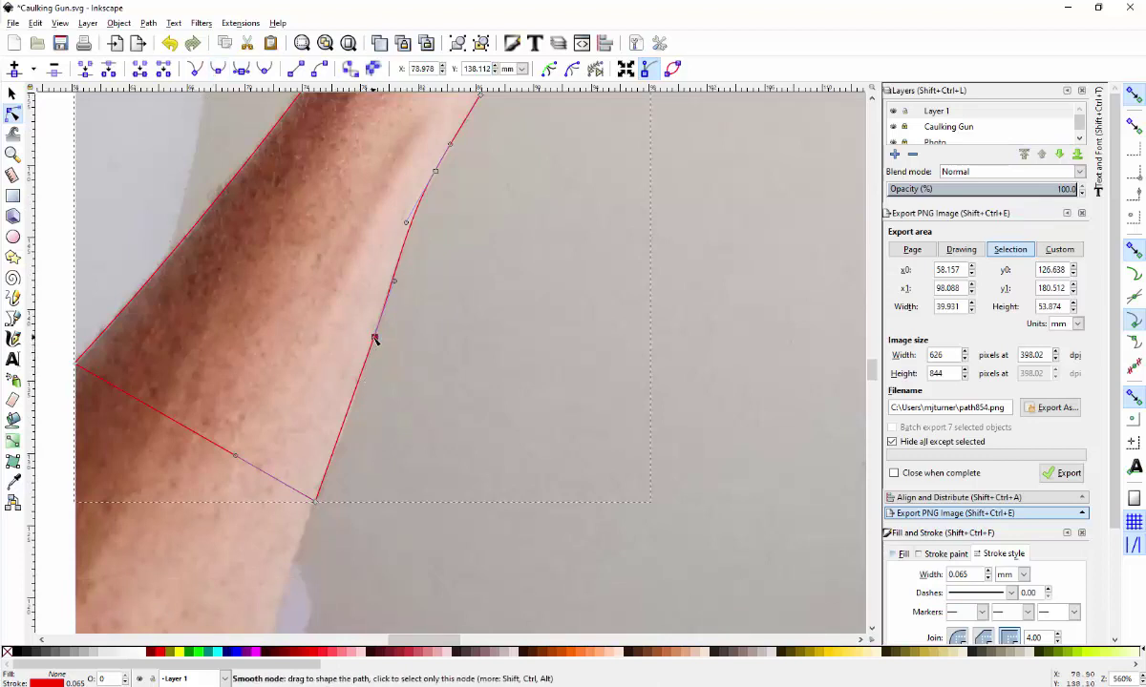
{"action": "left_click", "coordinate": [242, 72]}
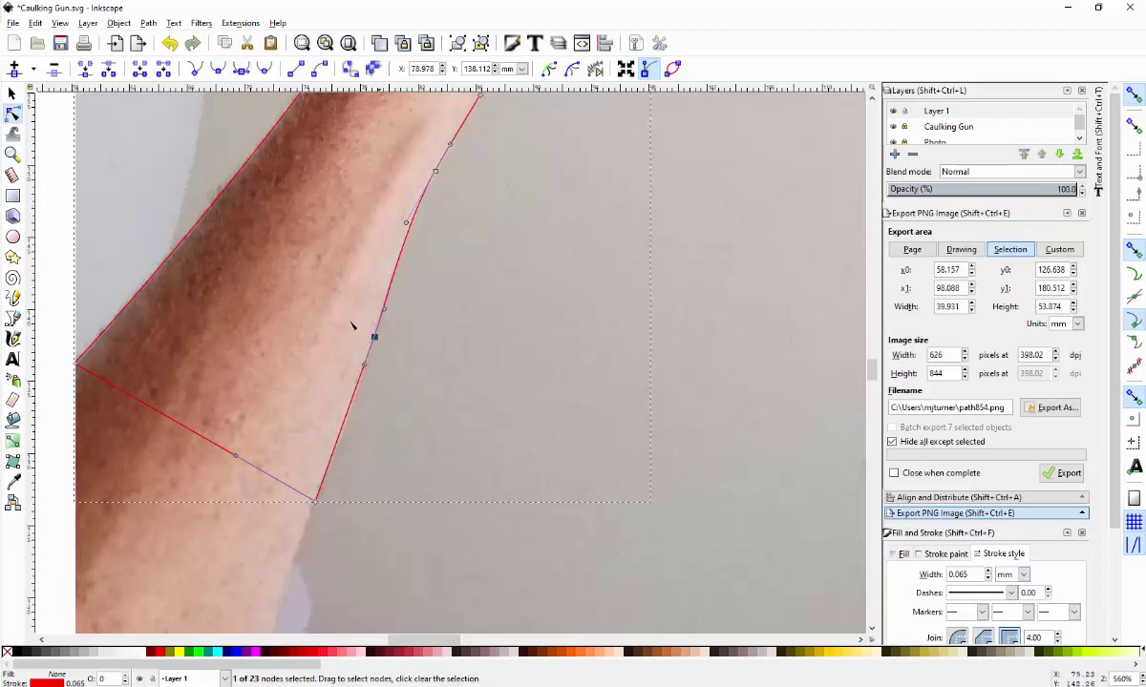
{"action": "left_click_drag", "start_coordinate": [365, 367], "coordinate": [364, 382]}
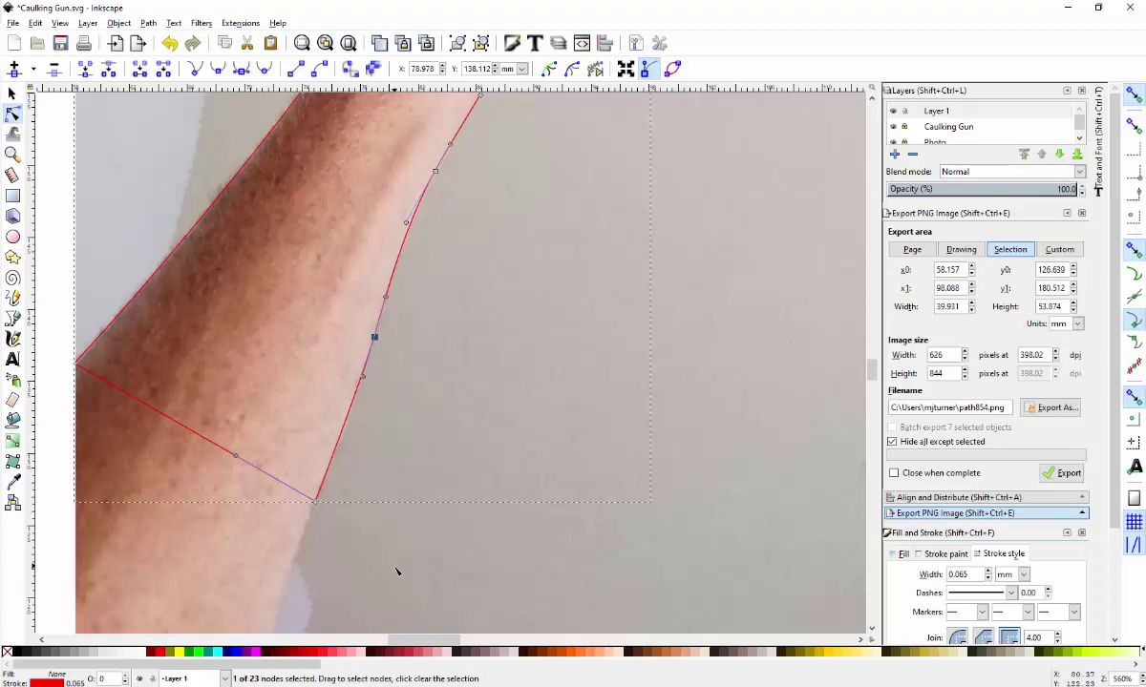
- Extend the forearm's two end nodes, one out past the photo's side edge and the other down to its bottom edge
{"action": "scroll", "coordinate": [397, 571], "scroll_direction": "down", "scroll_amount": 2, "text": "ctrl"}
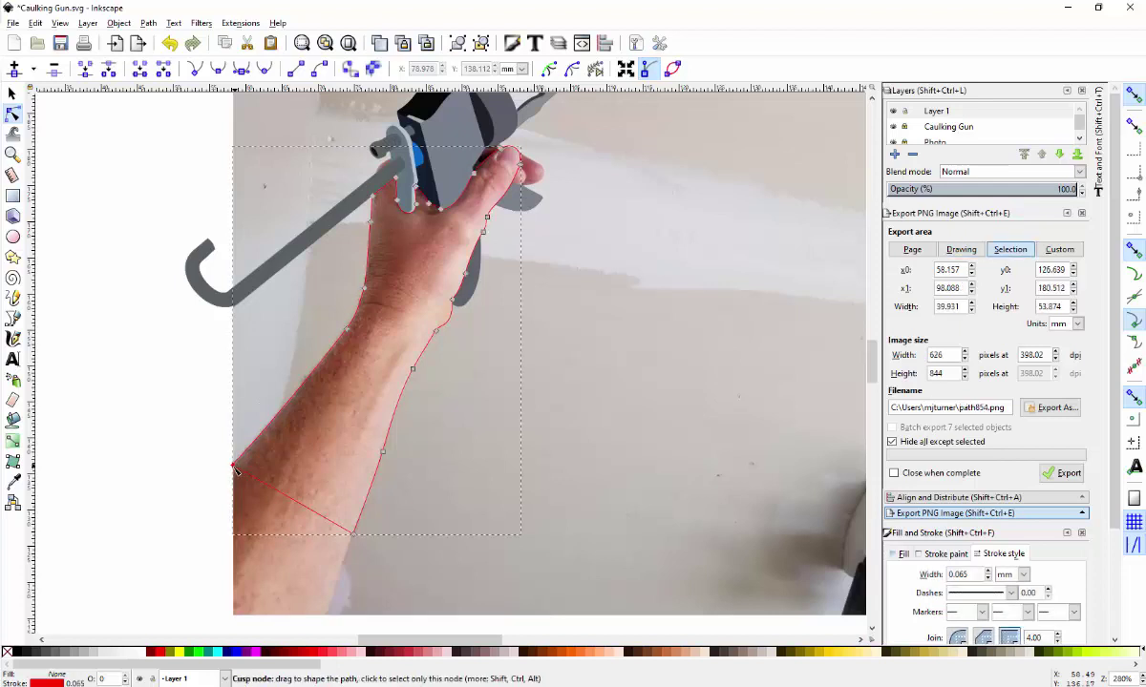
{"action": "left_click_drag", "start_coordinate": [234, 467], "coordinate": [162, 540]}
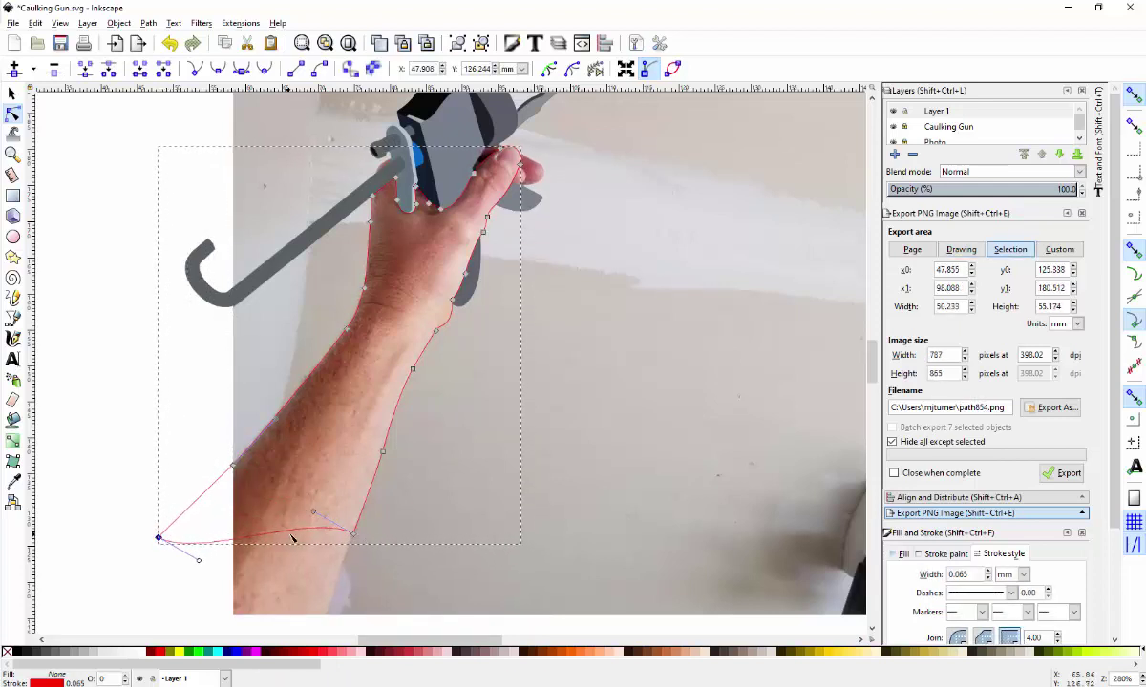
{"action": "left_click", "coordinate": [353, 536]}
{"action": "left_click_drag", "start_coordinate": [354, 537], "coordinate": [330, 609]}
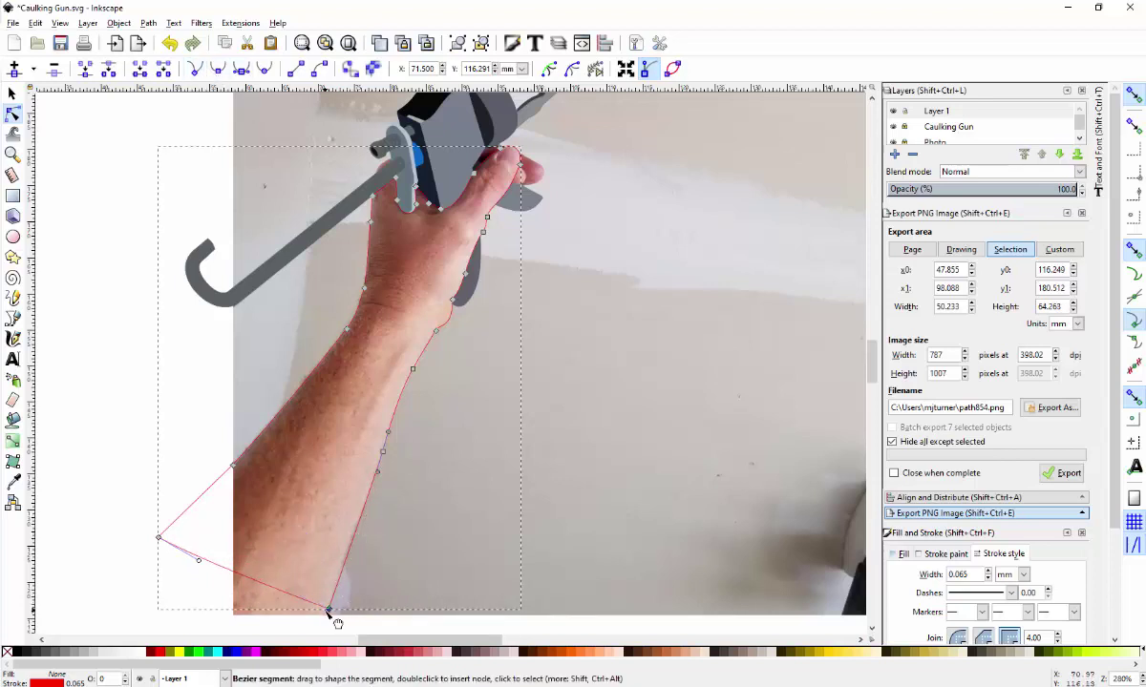
- Smooth the arm's lowest node and adjust the end handles so the bottom closes in a rounded curve and the side fits the skin
{"action": "left_click", "coordinate": [219, 69]}
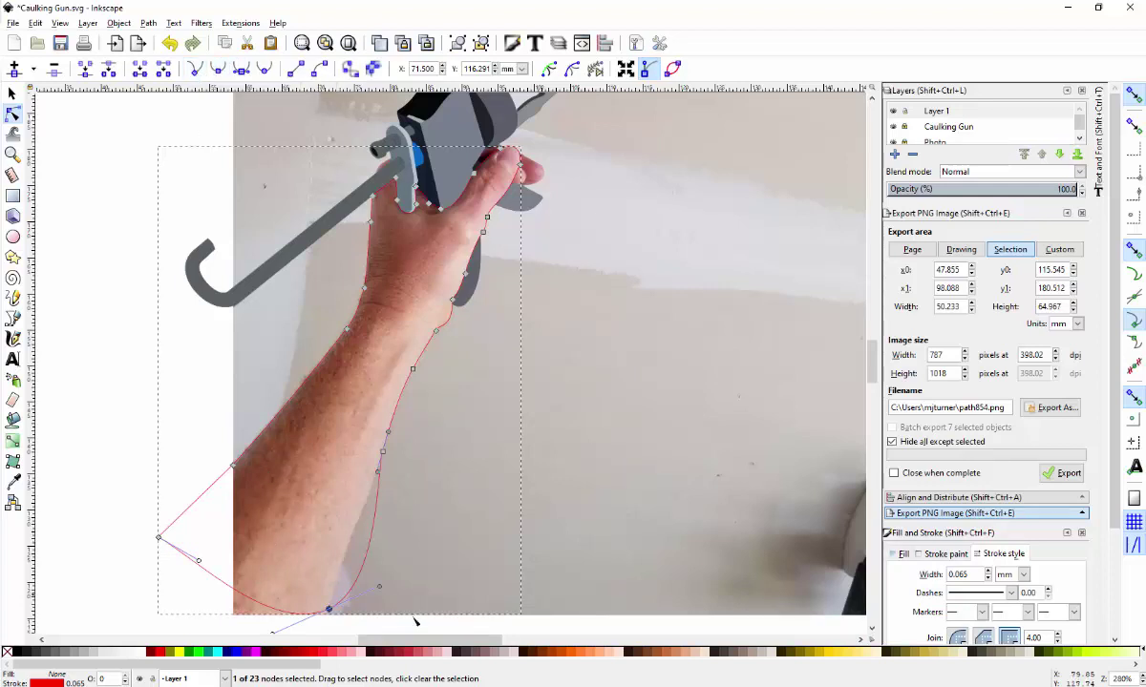
{"action": "left_click_drag", "start_coordinate": [380, 591], "coordinate": [333, 591]}
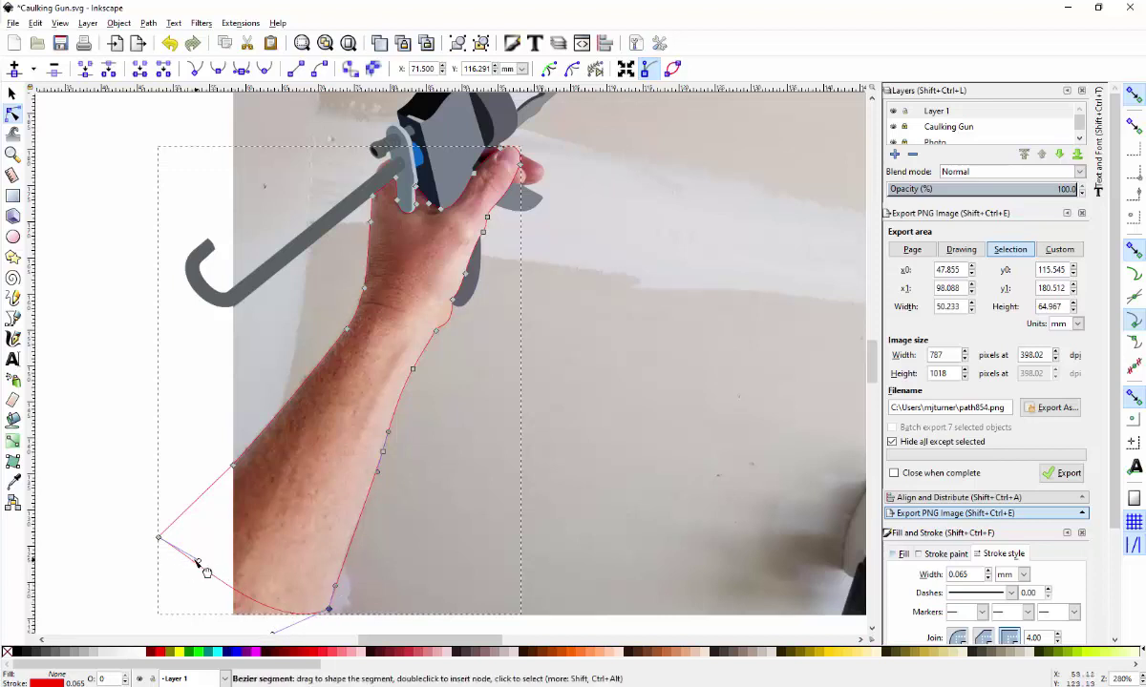
{"action": "left_click_drag", "start_coordinate": [198, 561], "coordinate": [167, 568]}
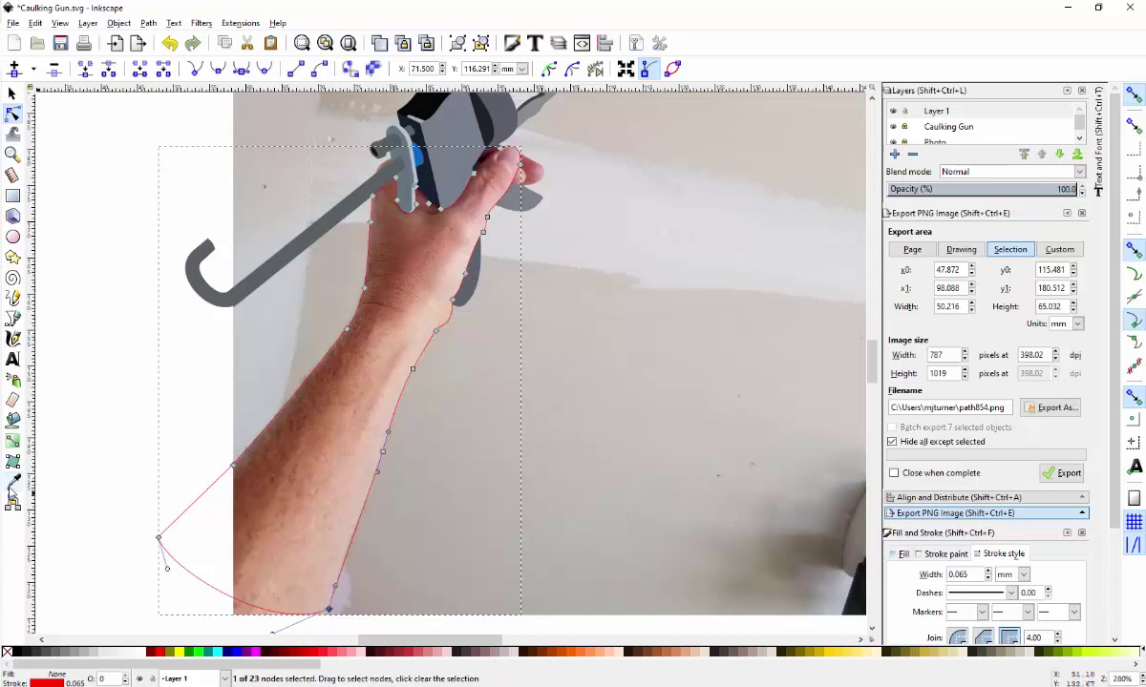
- Try several skin tones sampled from the photo as the arm outline's fill, undoing each one
{"action": "left_click", "coordinate": [12, 483]}
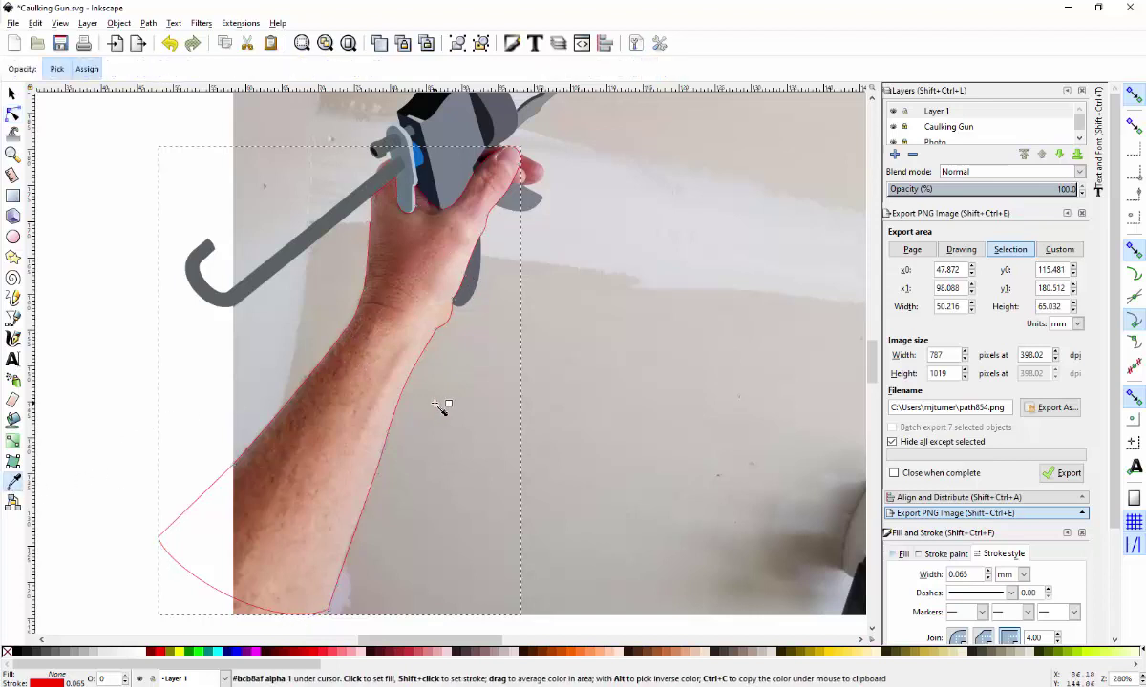
{"action": "left_click", "coordinate": [340, 410]}
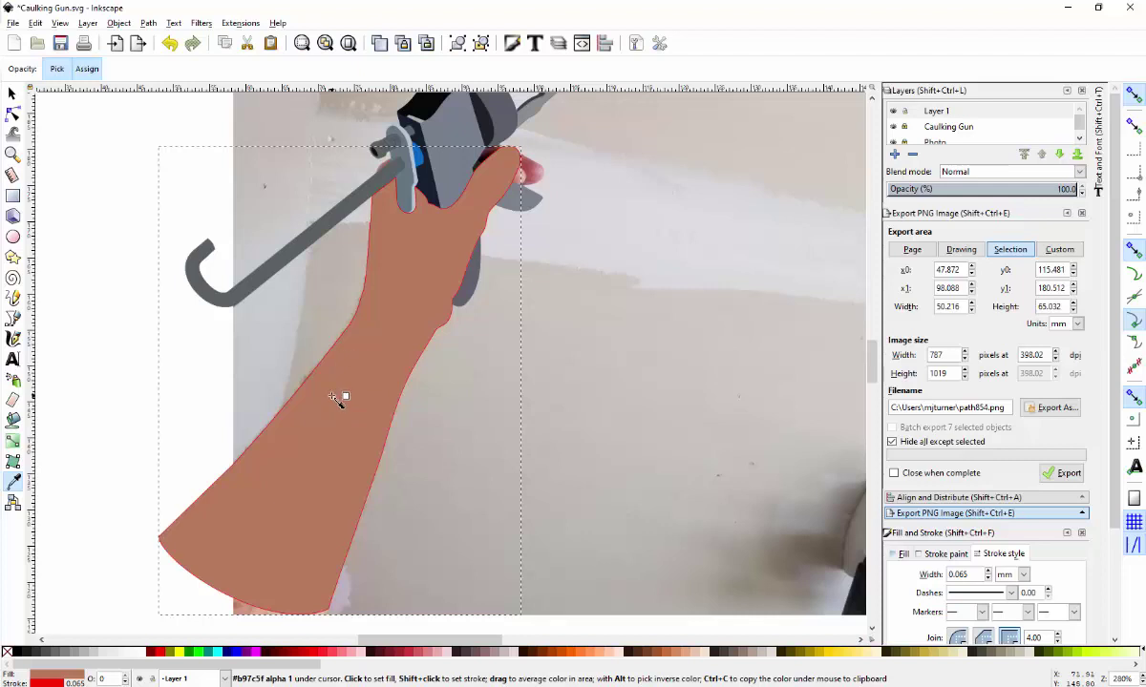
{"action": "key", "text": "ctrl+z"}
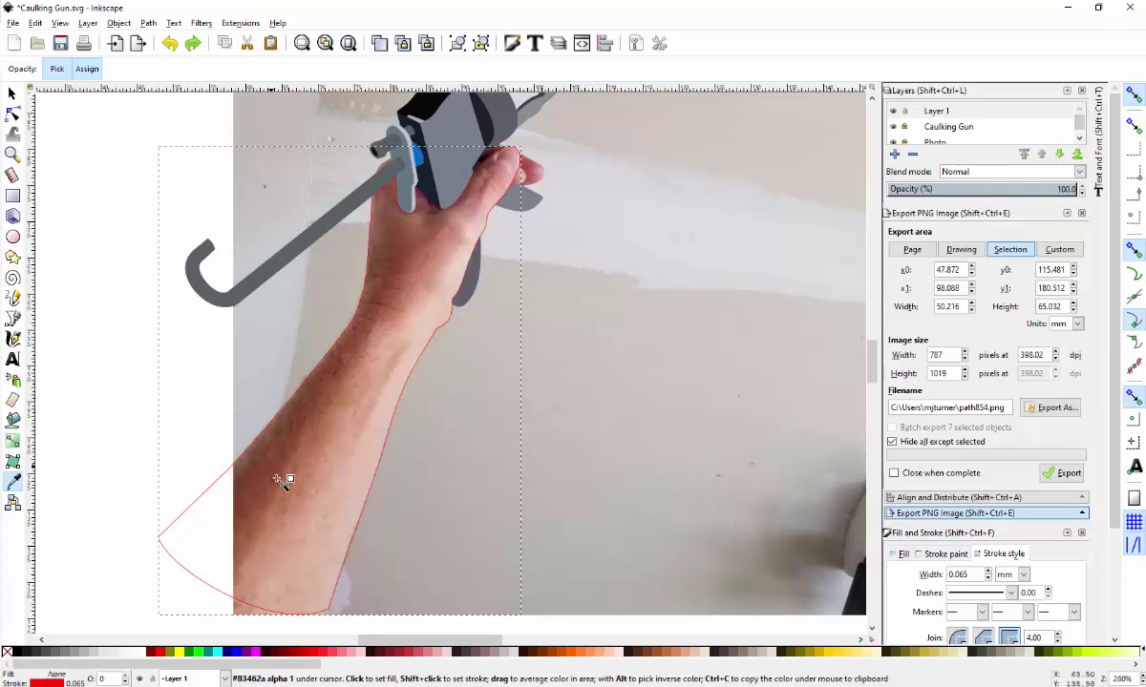
{"action": "left_click", "coordinate": [300, 499]}
{"action": "key", "text": "ctrl+z"}
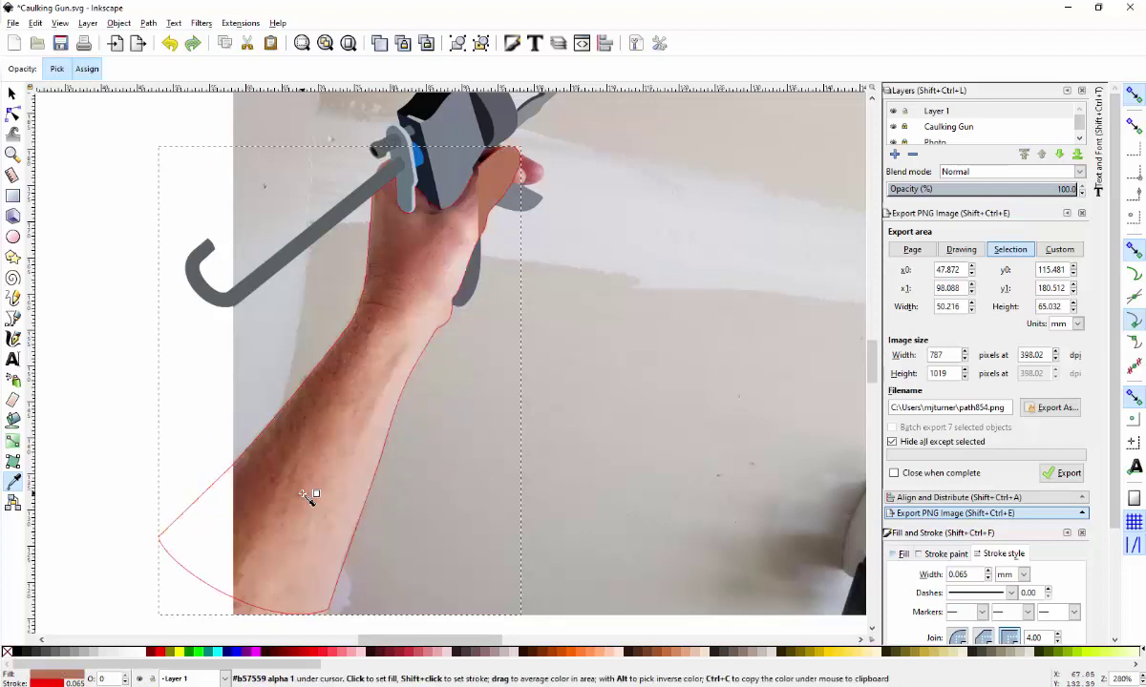
{"action": "left_click", "coordinate": [457, 288]}
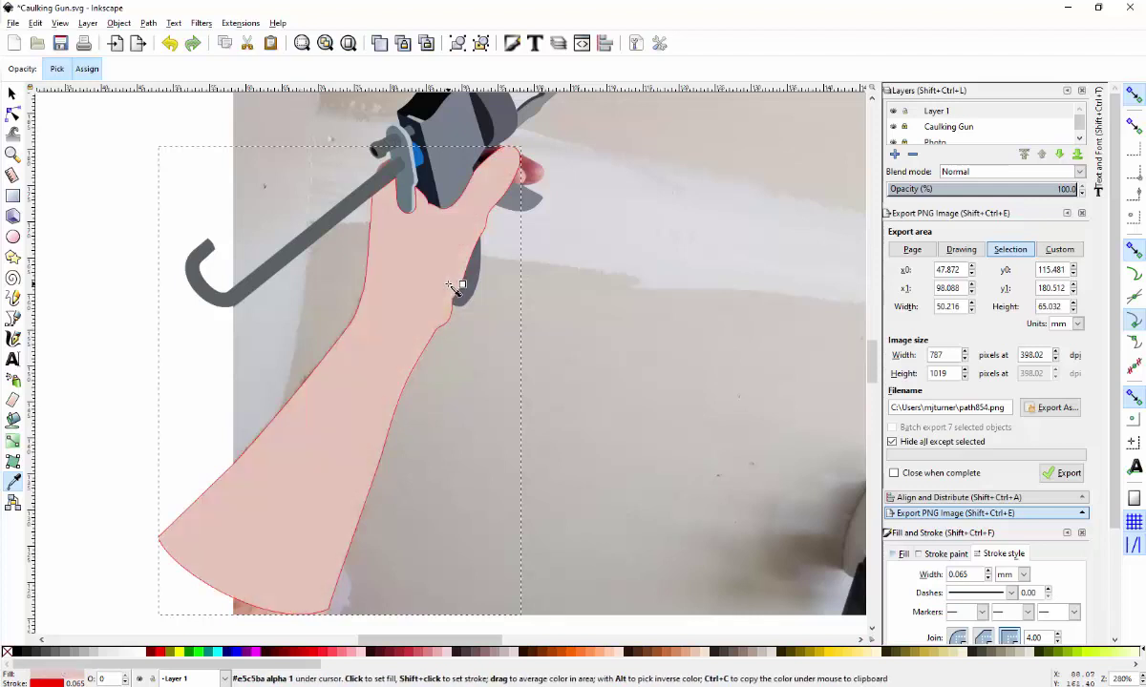
{"action": "key", "text": "ctrl+z"}
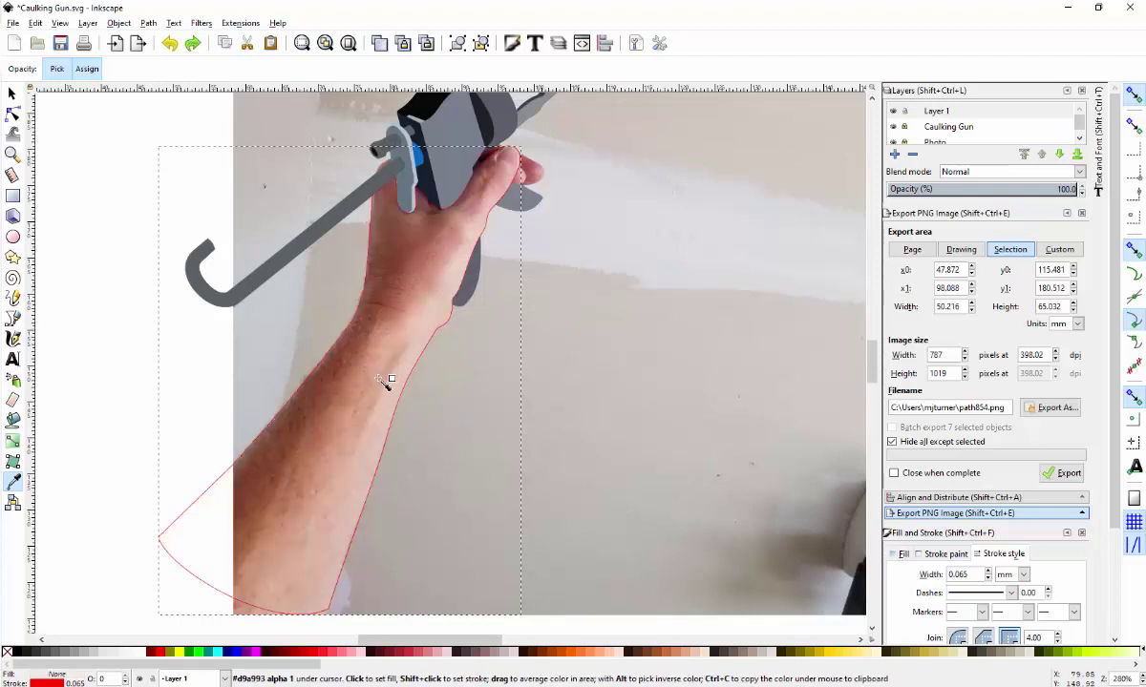
{"action": "left_click", "coordinate": [319, 405]}
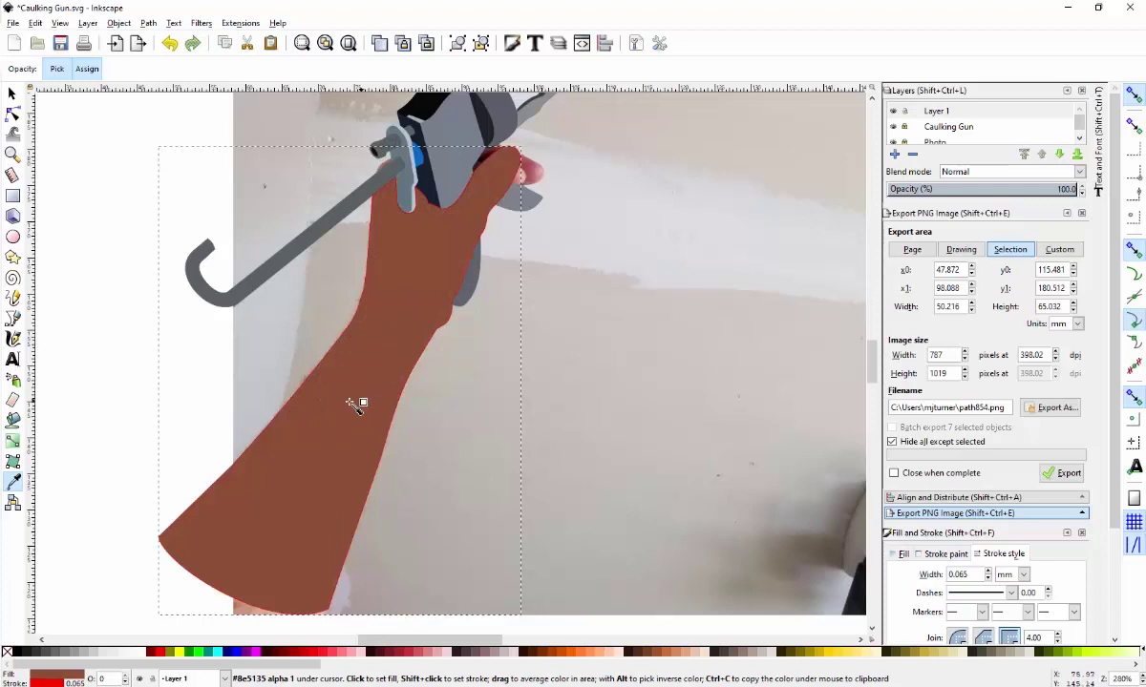
{"action": "key", "text": "ctrl+z"}
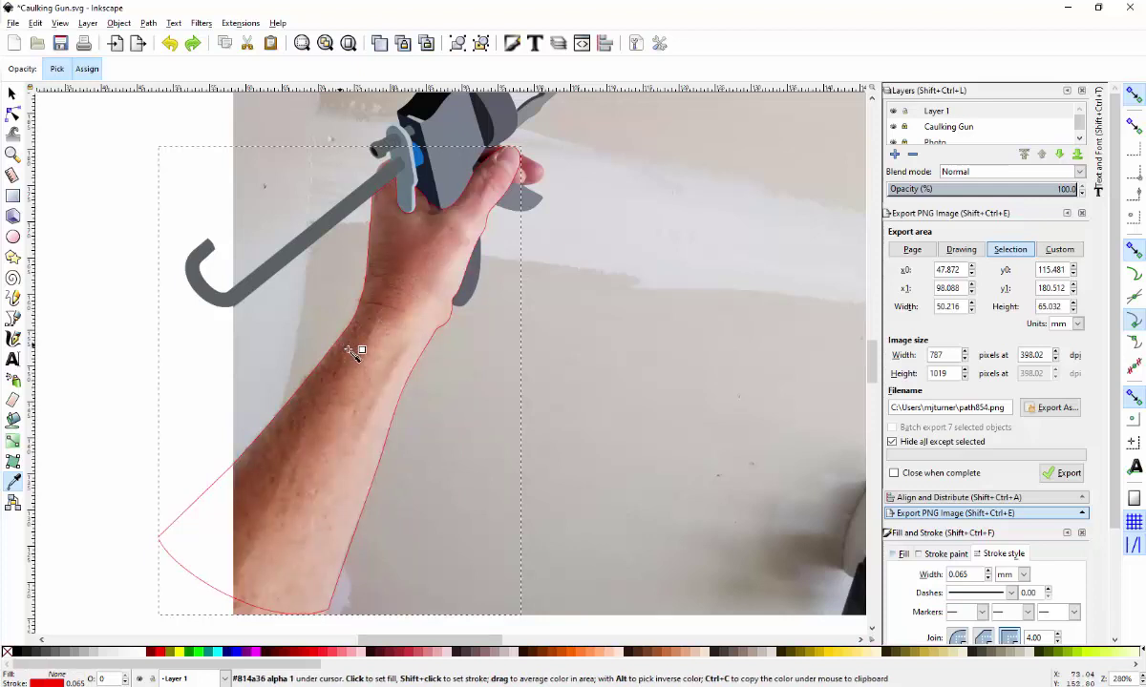
{"action": "left_click", "coordinate": [460, 204]}
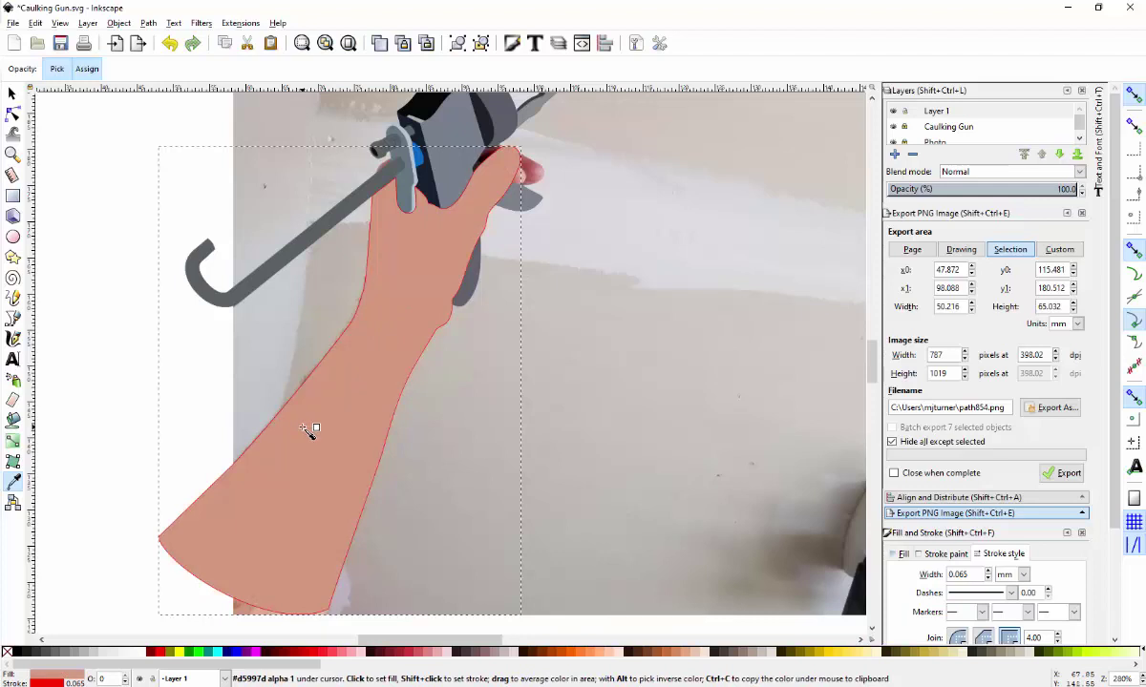
{"action": "key", "text": "ctrl+z"}
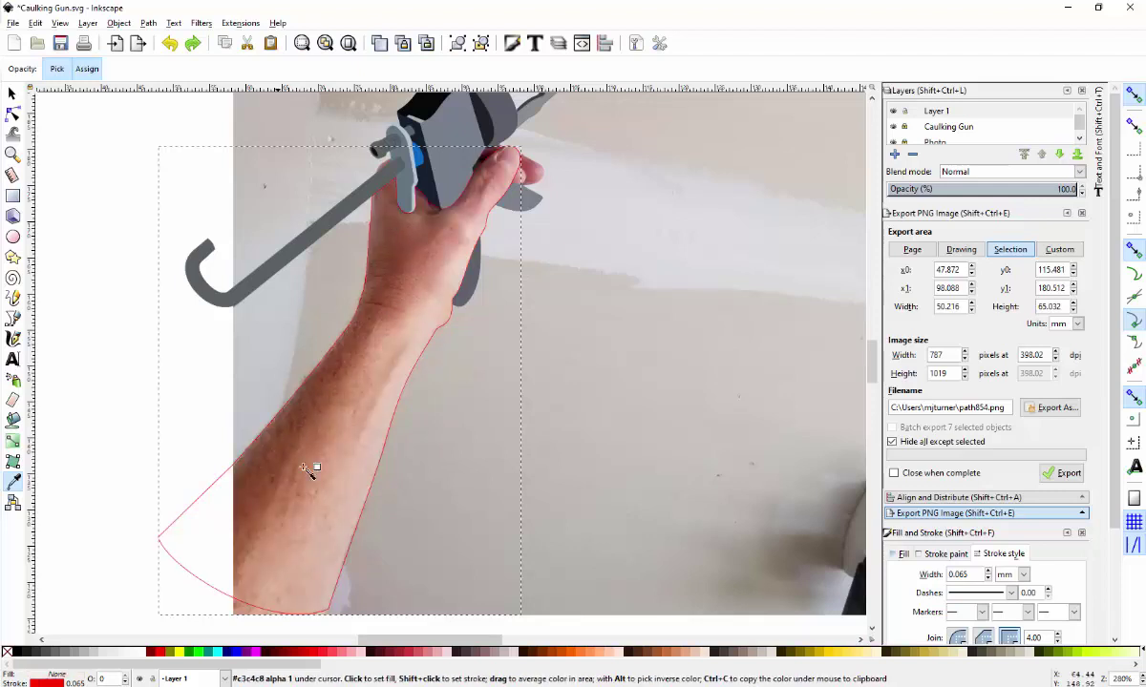
- Draw an open four-segment path around the inner edge of the thumbnail and set its stroke width to 0.065 mm
{"action": "left_click", "coordinate": [13, 94]}
{"action": "left_click", "coordinate": [258, 133]}
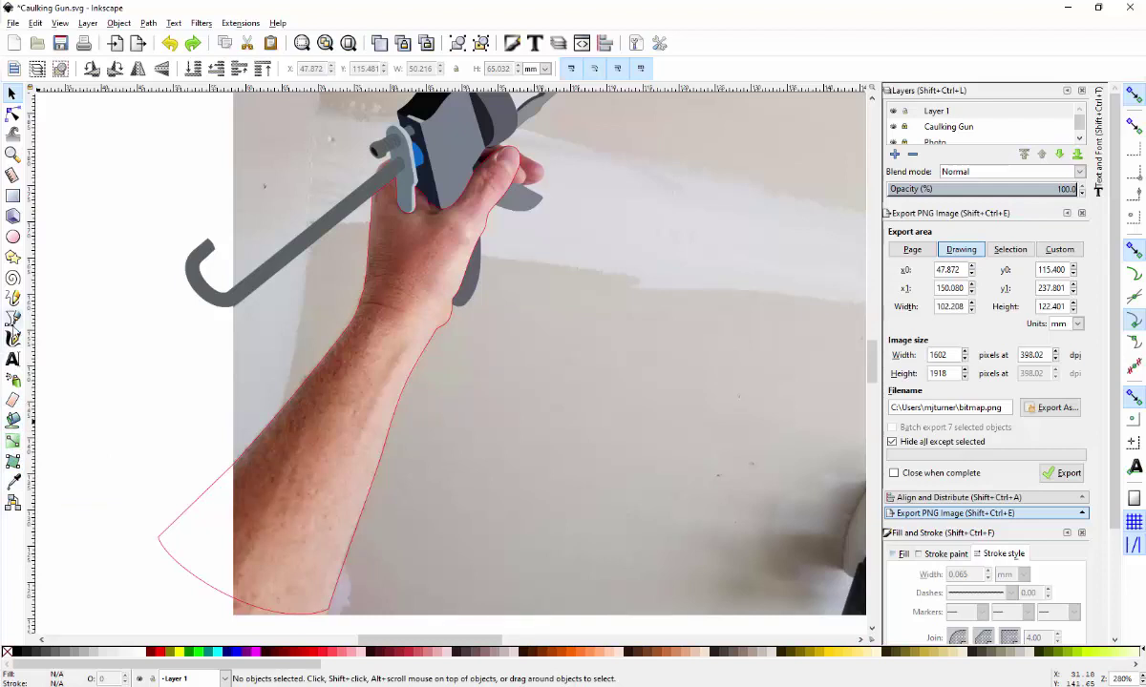
{"action": "left_click", "coordinate": [12, 318]}
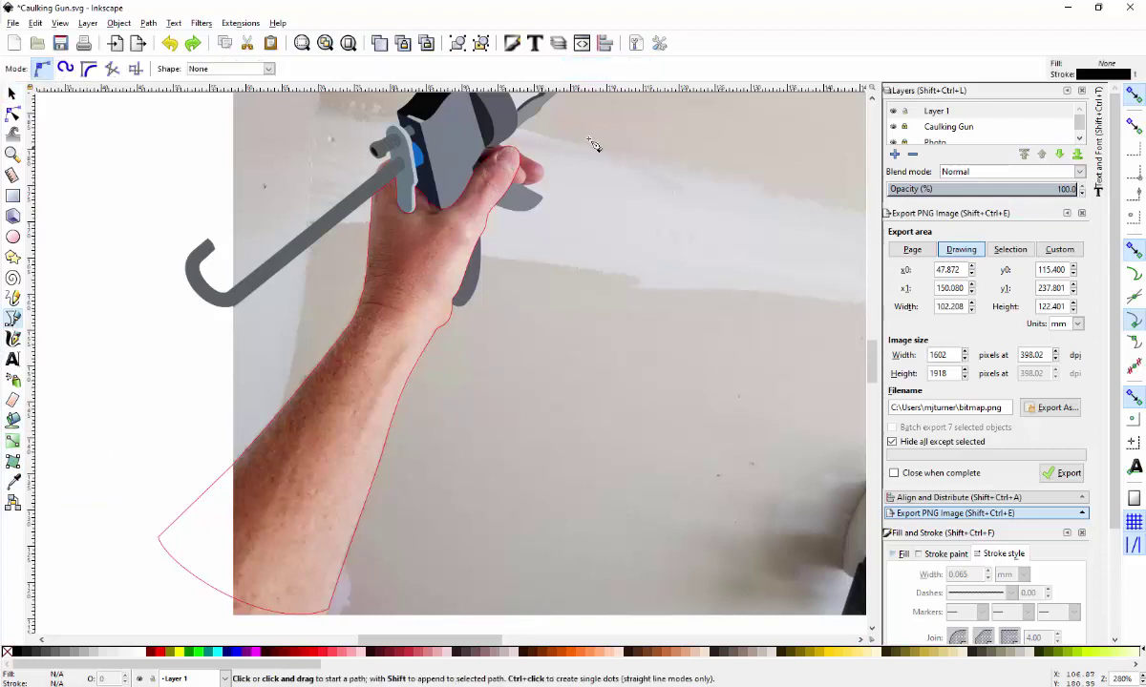
{"action": "scroll", "coordinate": [540, 154], "scroll_direction": "up", "scroll_amount": 4}
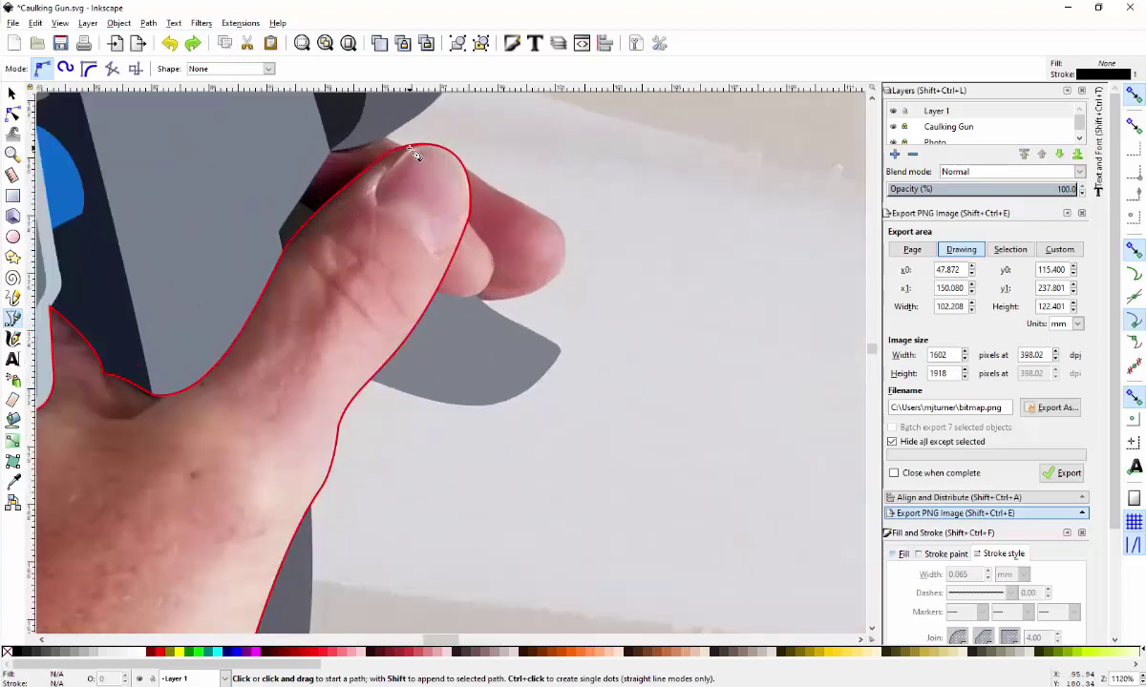
{"action": "left_click", "coordinate": [410, 149]}
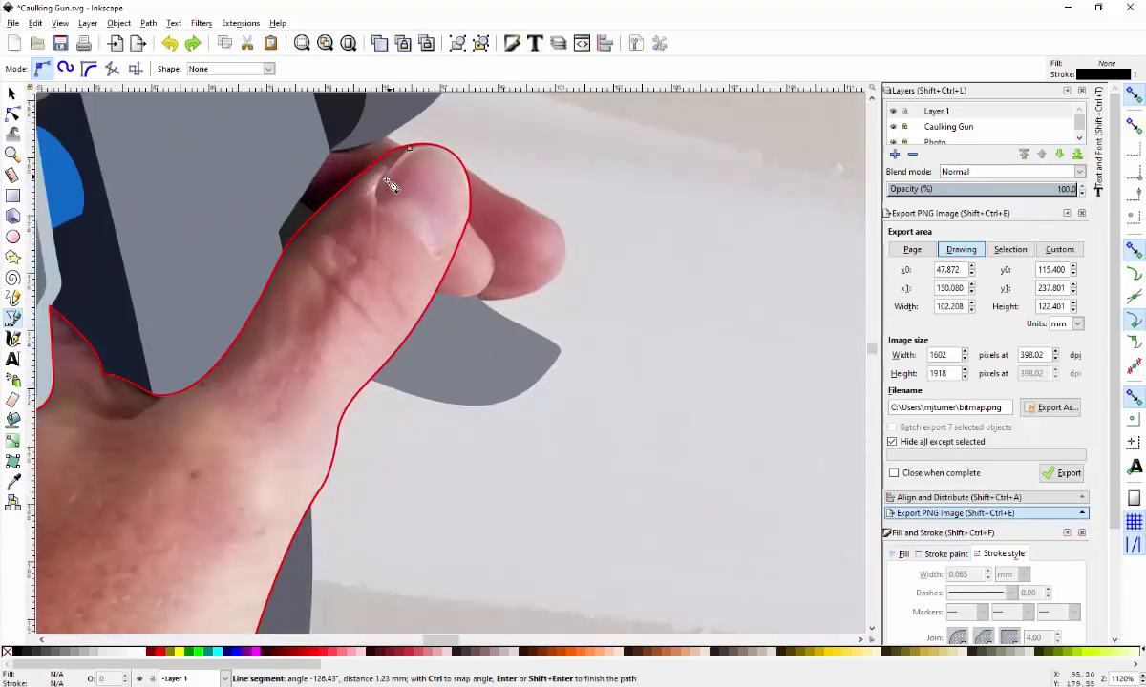
{"action": "left_click", "coordinate": [381, 188]}
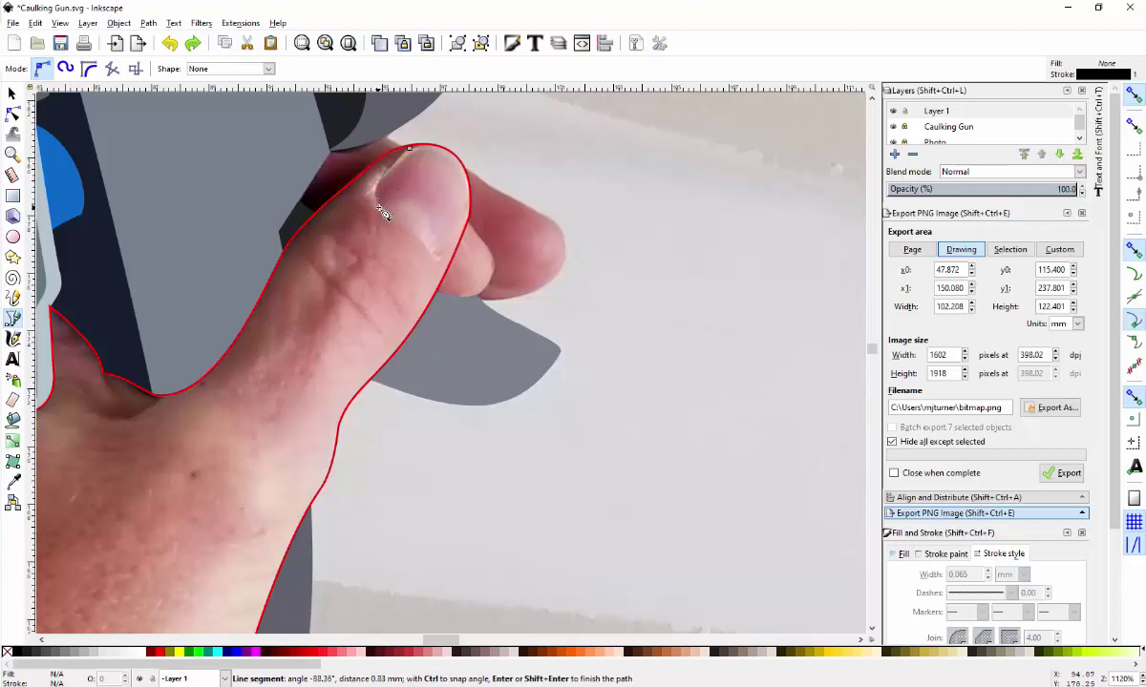
{"action": "left_click", "coordinate": [381, 212]}
{"action": "left_click", "coordinate": [439, 262]}
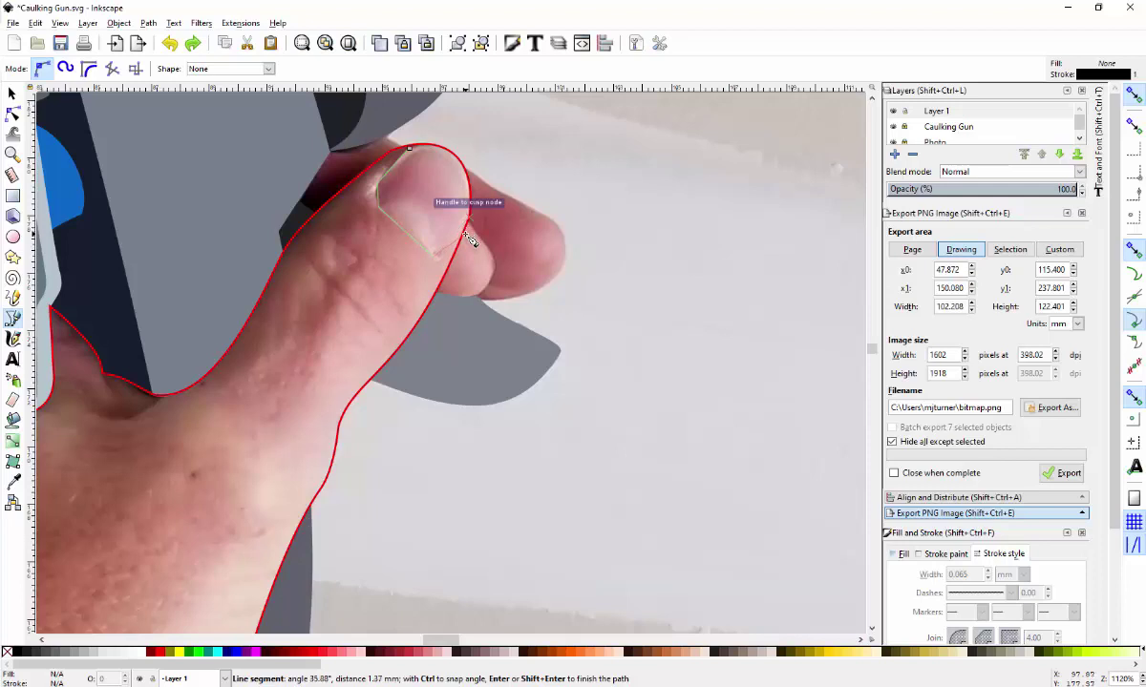
{"action": "left_click", "coordinate": [452, 246]}
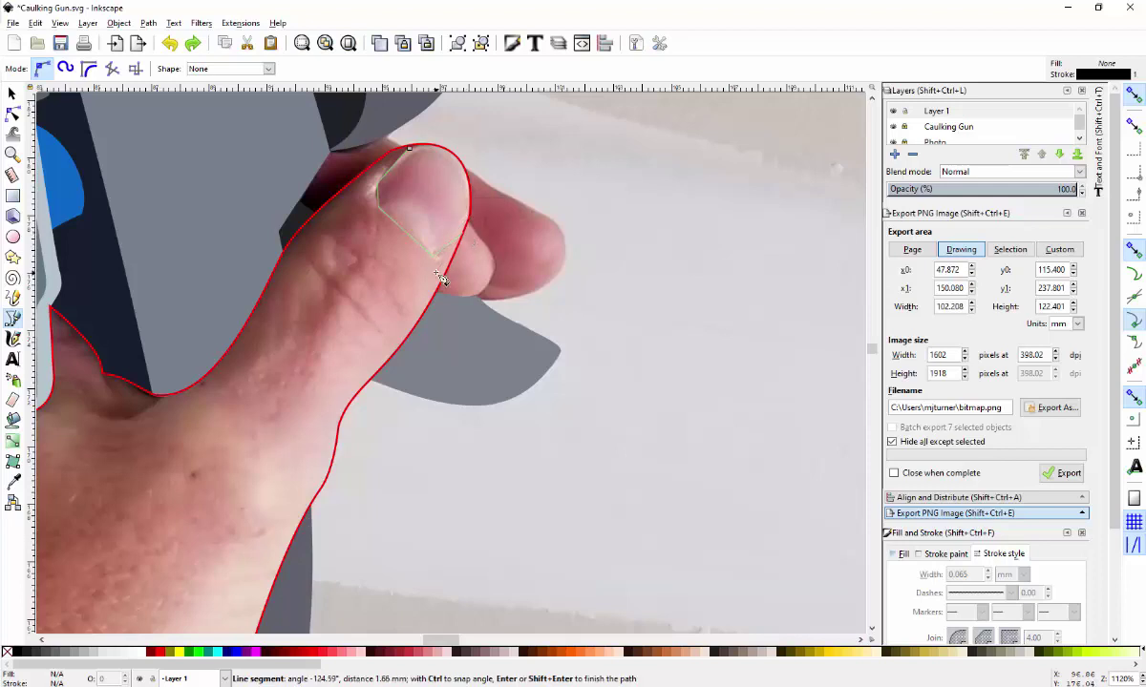
{"action": "key", "text": "Return"}
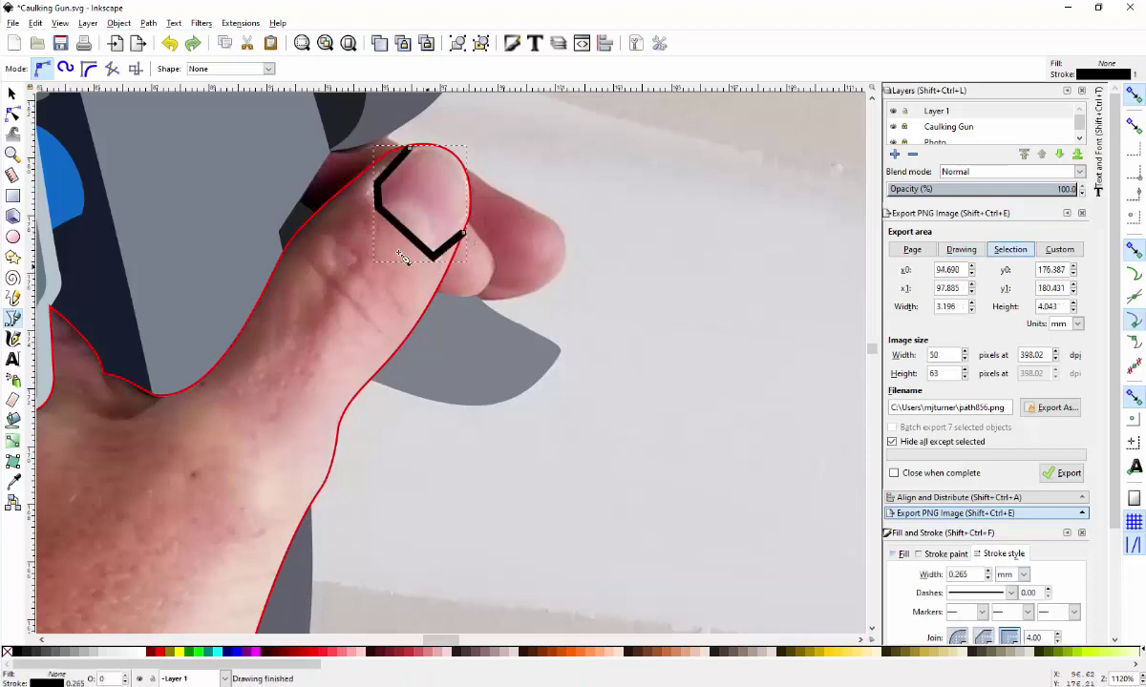
{"action": "left_click", "coordinate": [988, 578]}
{"action": "left_click", "coordinate": [988, 579]}
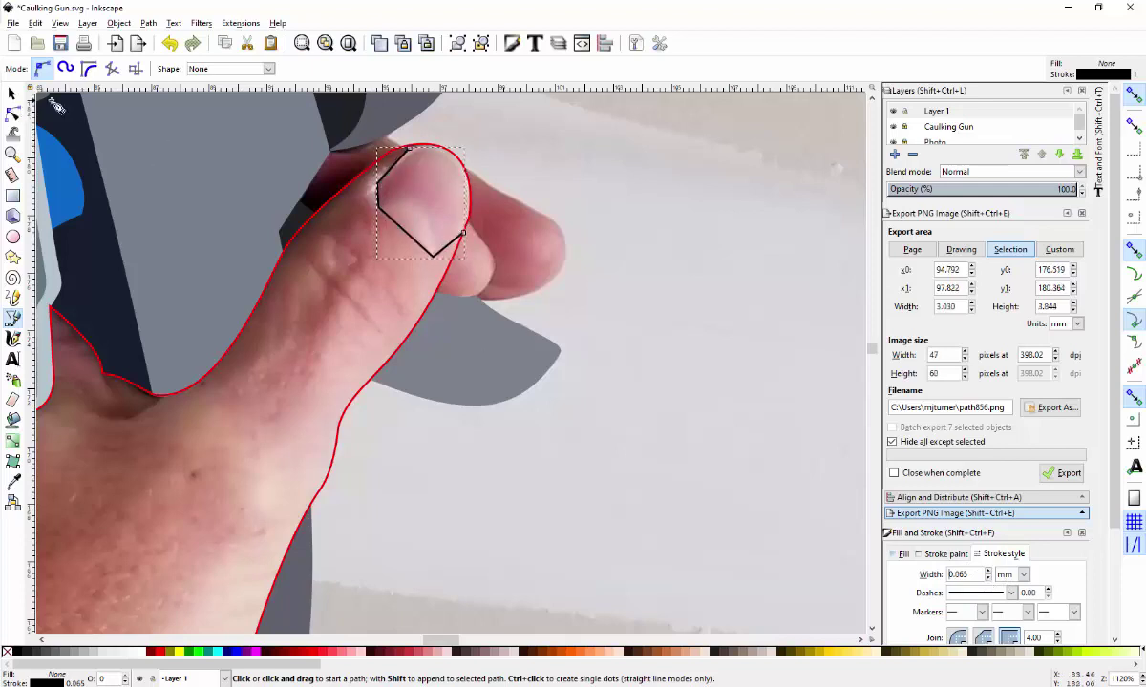
- Convert all segments of the thumbnail path to curves and bend its lower edges to follow the nail
{"action": "left_click", "coordinate": [13, 114]}
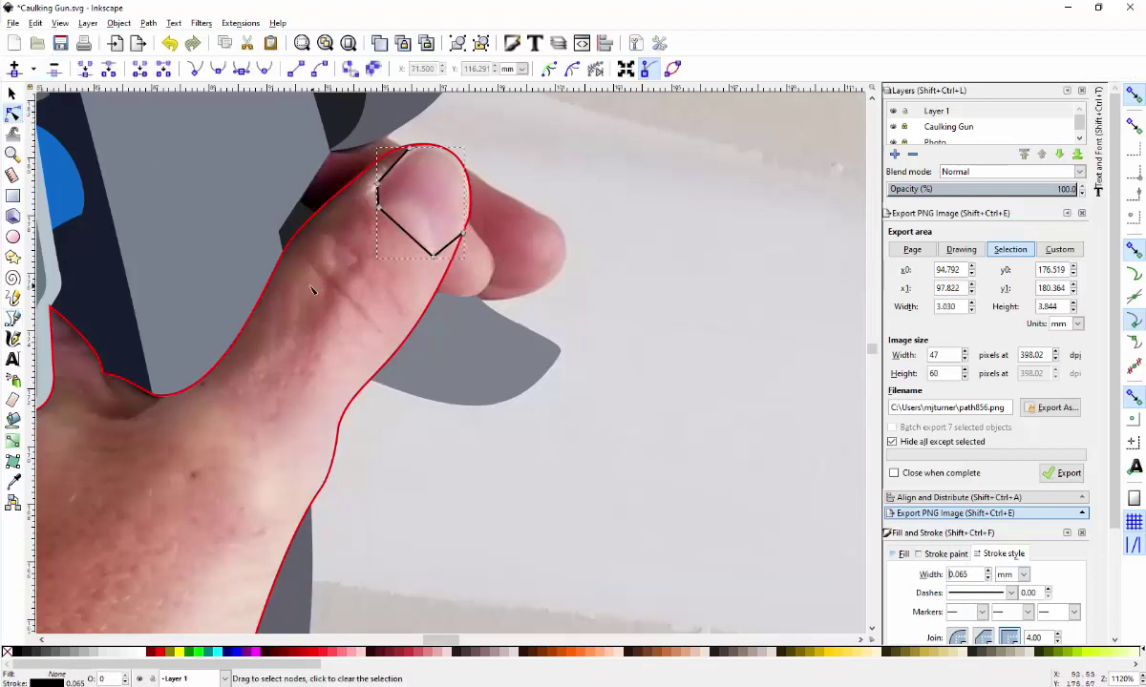
{"action": "left_click_drag", "start_coordinate": [289, 268], "coordinate": [479, 127]}
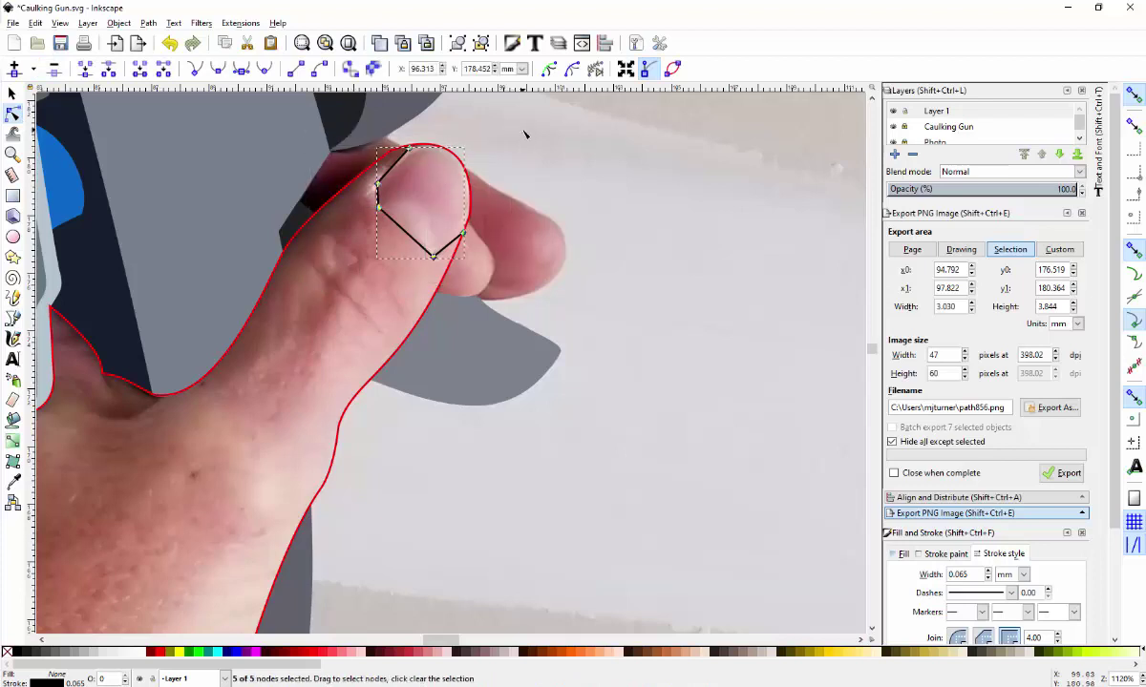
{"action": "left_click", "coordinate": [319, 70]}
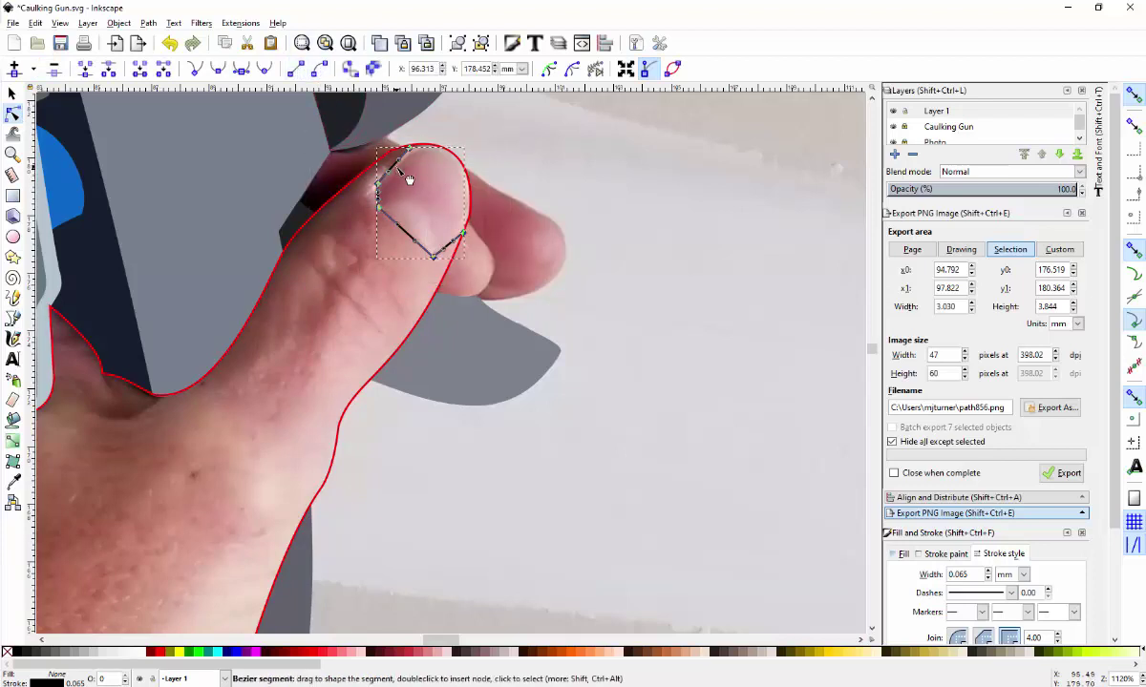
{"action": "left_click_drag", "start_coordinate": [408, 179], "coordinate": [390, 167]}
{"action": "left_click_drag", "start_coordinate": [449, 254], "coordinate": [422, 289]}
{"action": "scroll", "coordinate": [446, 250], "scroll_direction": "up", "scroll_amount": 2}
{"action": "scroll", "coordinate": [446, 250], "scroll_direction": "up", "scroll_amount": 2}
{"action": "left_click_drag", "start_coordinate": [329, 220], "coordinate": [350, 182]}
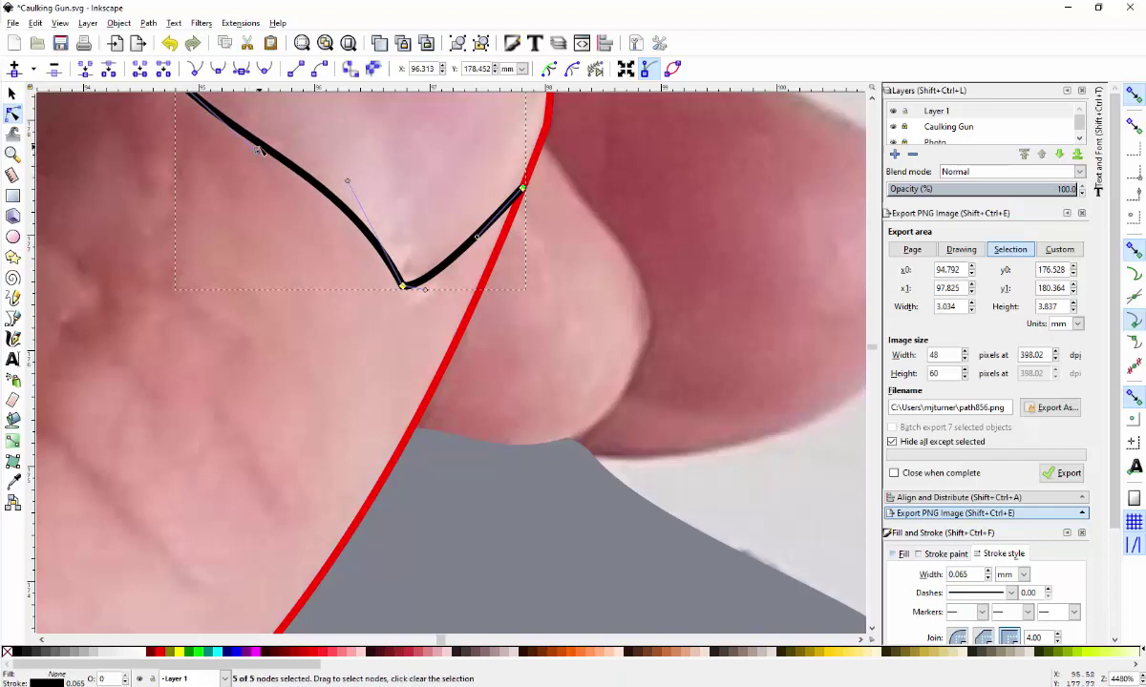
{"action": "key", "text": "Escape"}
- Adjust the thumbnail path's corner node handles and upper segment so the nail's inner side forms a rounded curve
{"action": "scroll", "coordinate": [253, 153], "scroll_direction": "down", "scroll_amount": 2}
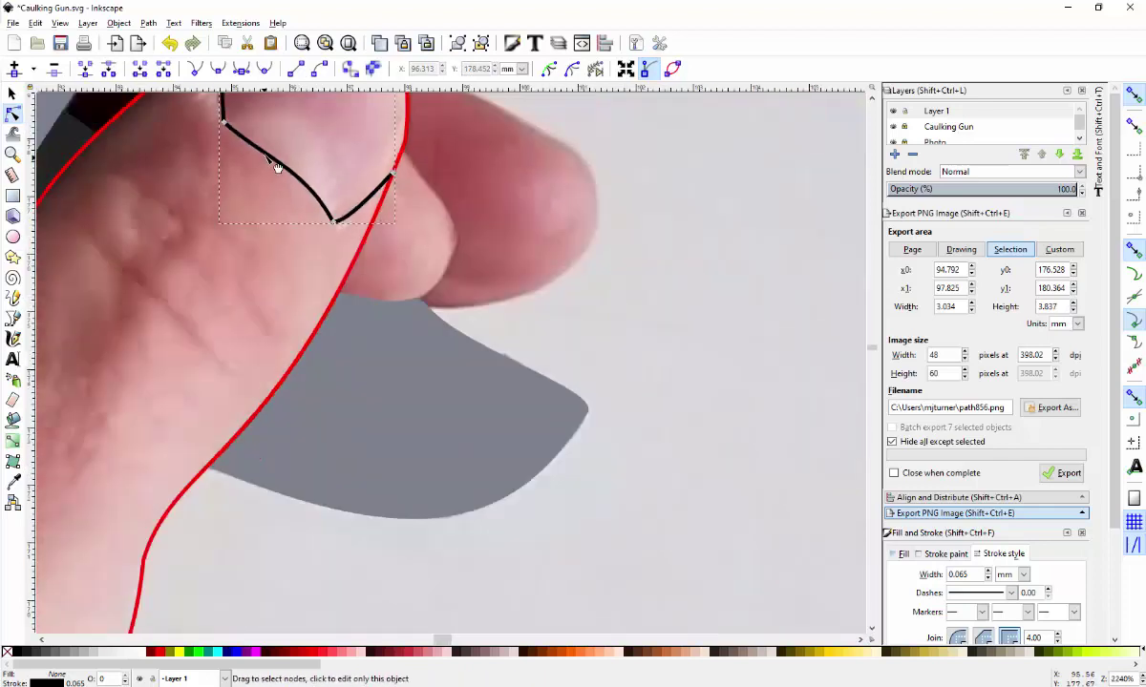
{"action": "scroll", "coordinate": [275, 167], "scroll_direction": "up", "scroll_amount": 3}
{"action": "left_click", "coordinate": [228, 235]}
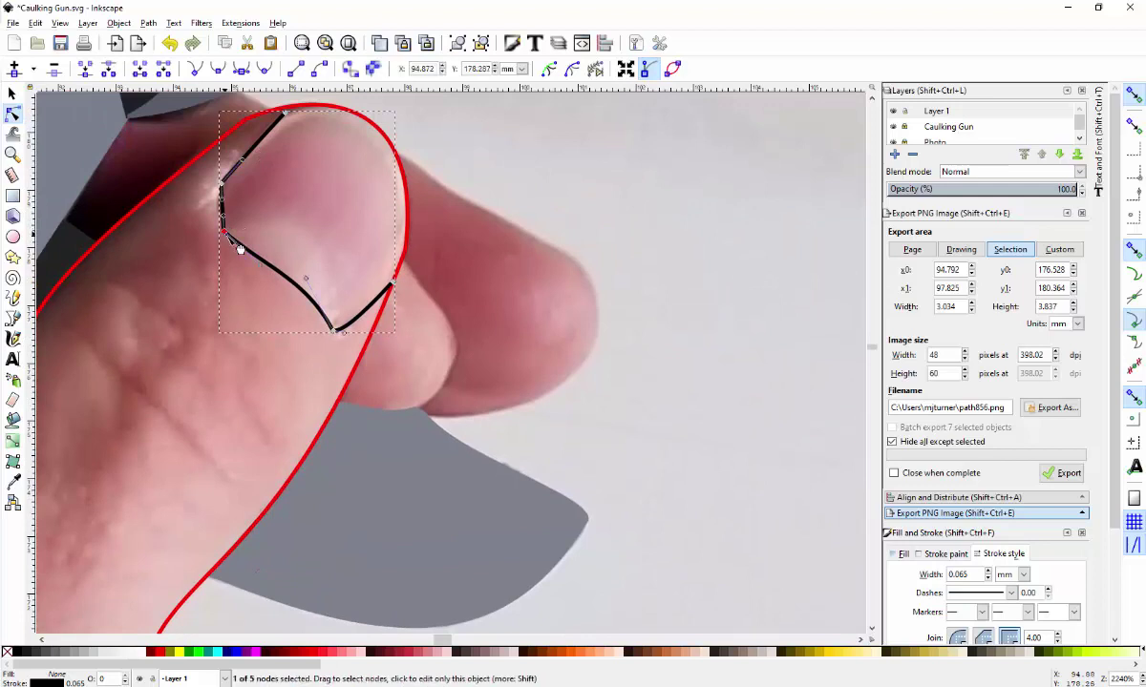
{"action": "left_click_drag", "start_coordinate": [245, 250], "coordinate": [253, 252]}
{"action": "left_click_drag", "start_coordinate": [209, 201], "coordinate": [219, 209]}
{"action": "scroll", "coordinate": [219, 206], "scroll_direction": "up", "scroll_amount": 1}
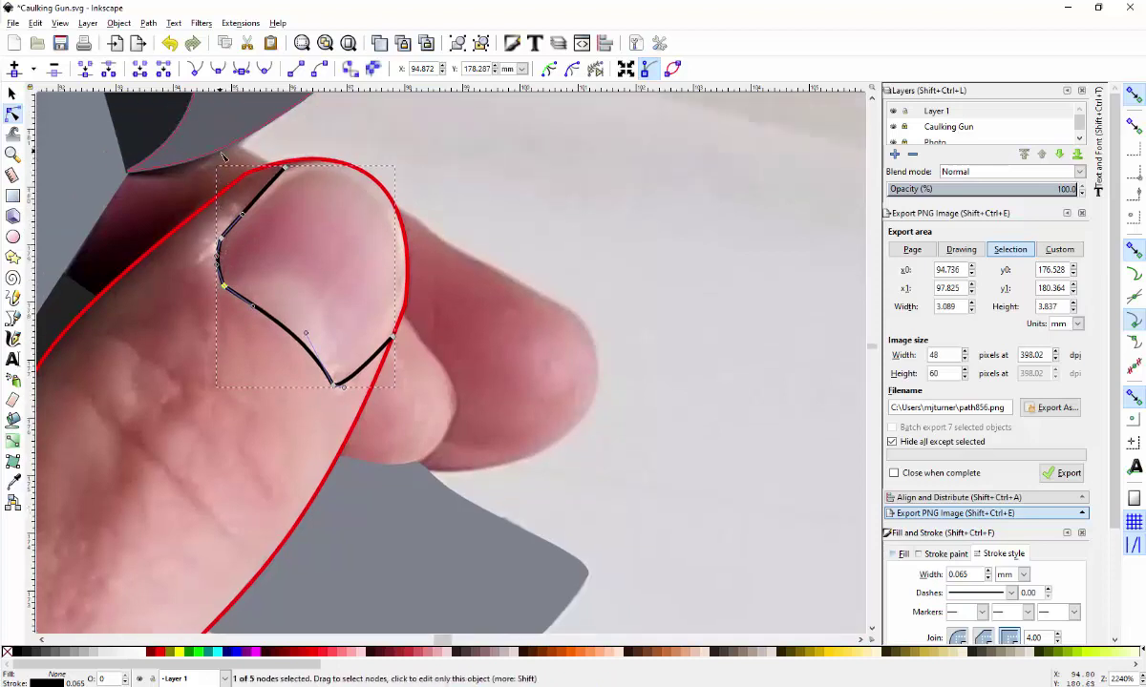
{"action": "left_click", "coordinate": [291, 172]}
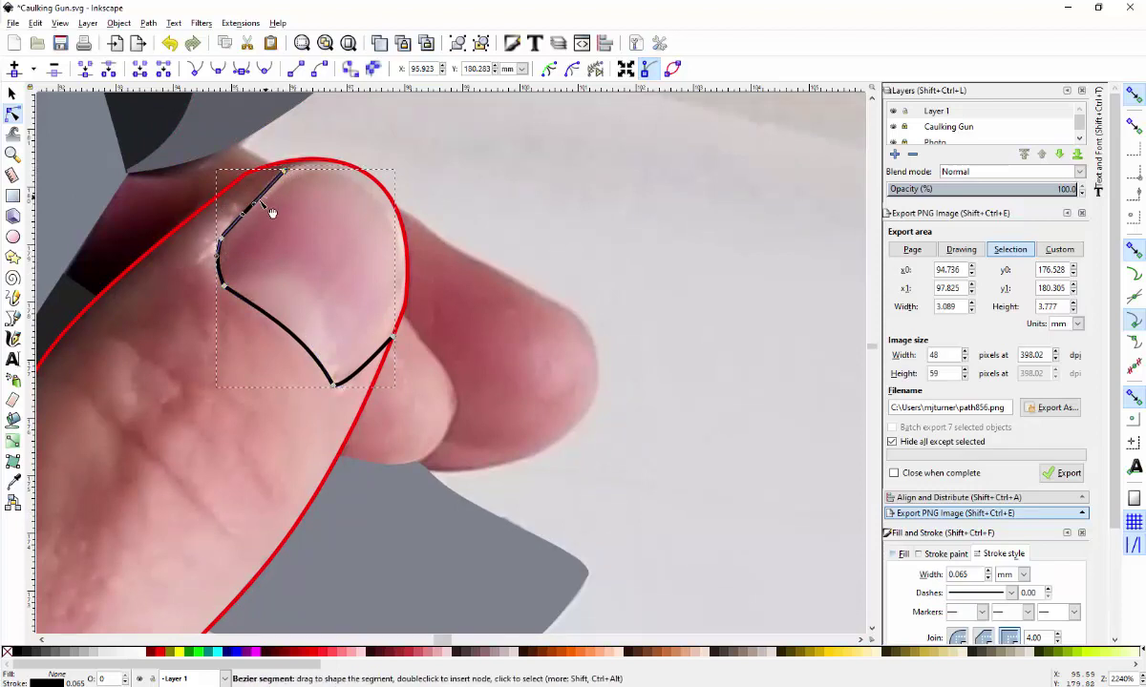
{"action": "left_click_drag", "start_coordinate": [260, 204], "coordinate": [227, 206]}
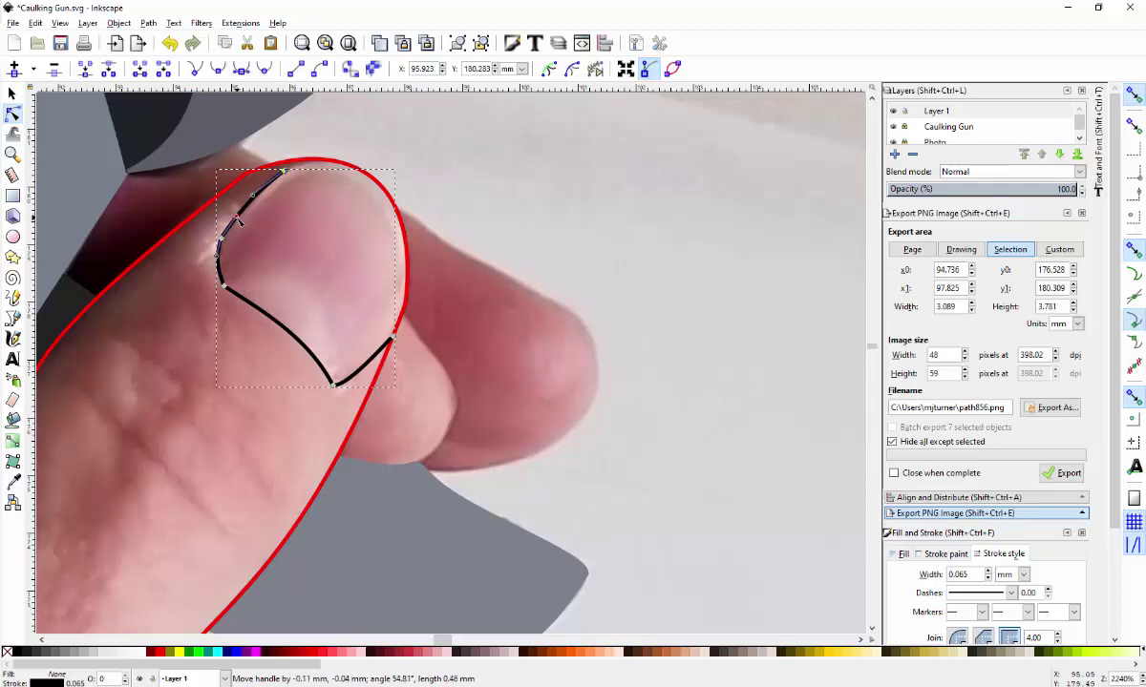
{"action": "left_click", "coordinate": [518, 223]}
- Draw a straight line about 3.8 mm long along the thumb's knuckle crease and set its stroke width to 0.065 mm
{"action": "scroll", "coordinate": [524, 222], "scroll_direction": "down", "scroll_amount": 4}
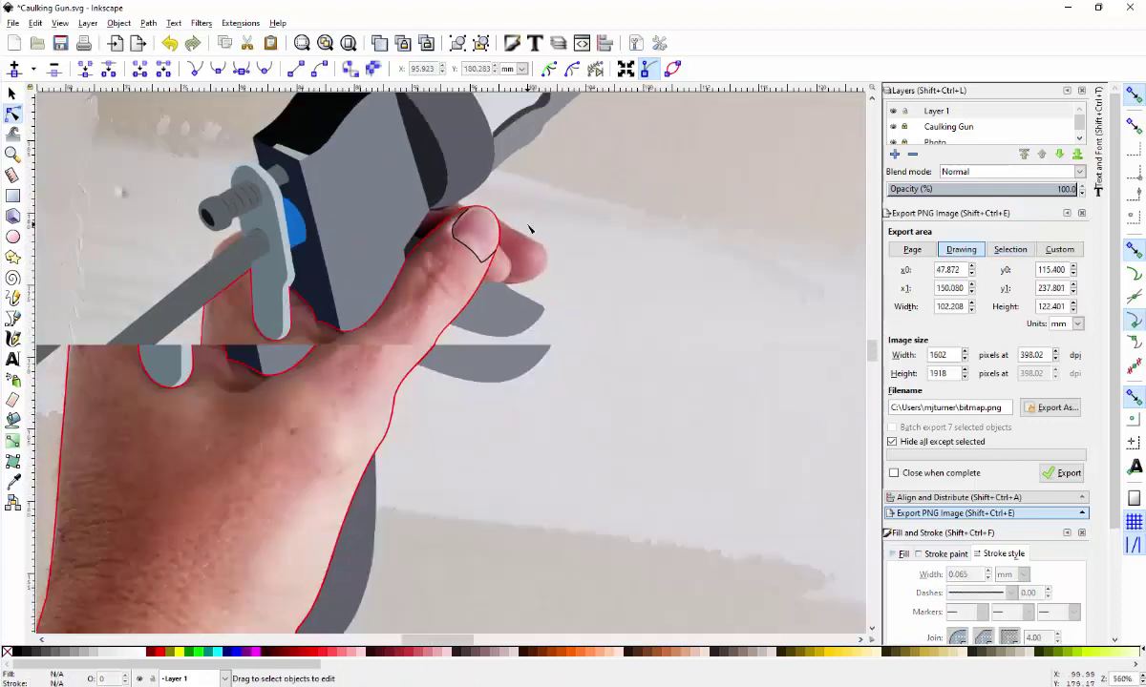
{"action": "scroll", "coordinate": [530, 229], "scroll_direction": "down", "scroll_amount": 2}
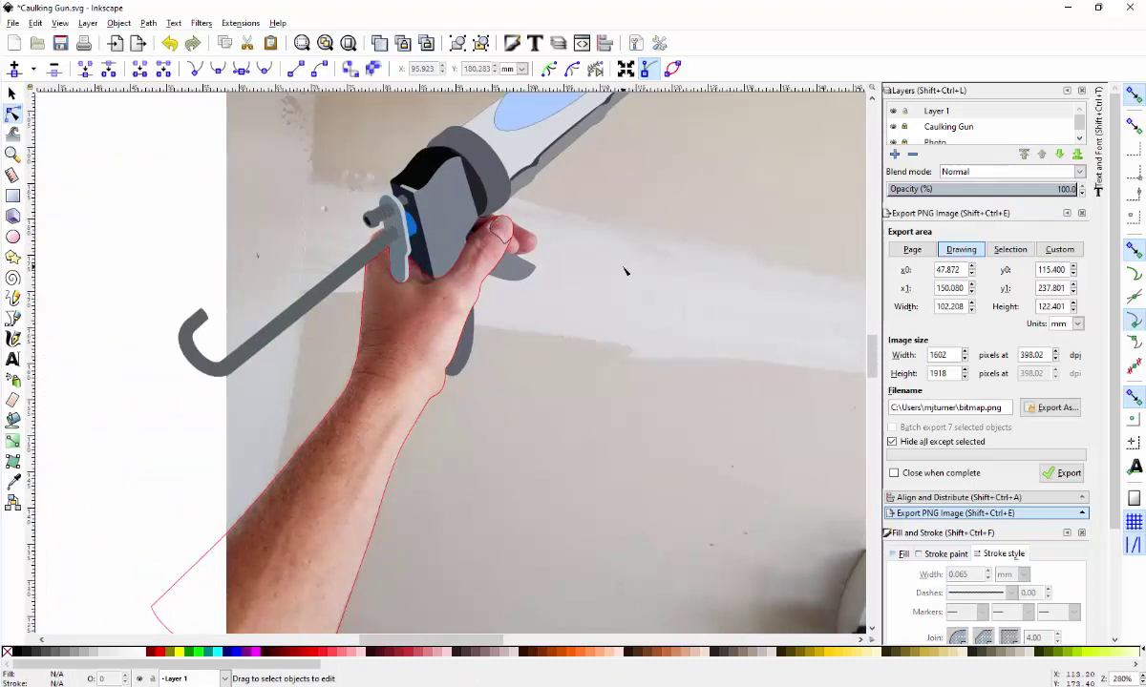
{"action": "scroll", "coordinate": [500, 212], "scroll_direction": "up", "scroll_amount": 4}
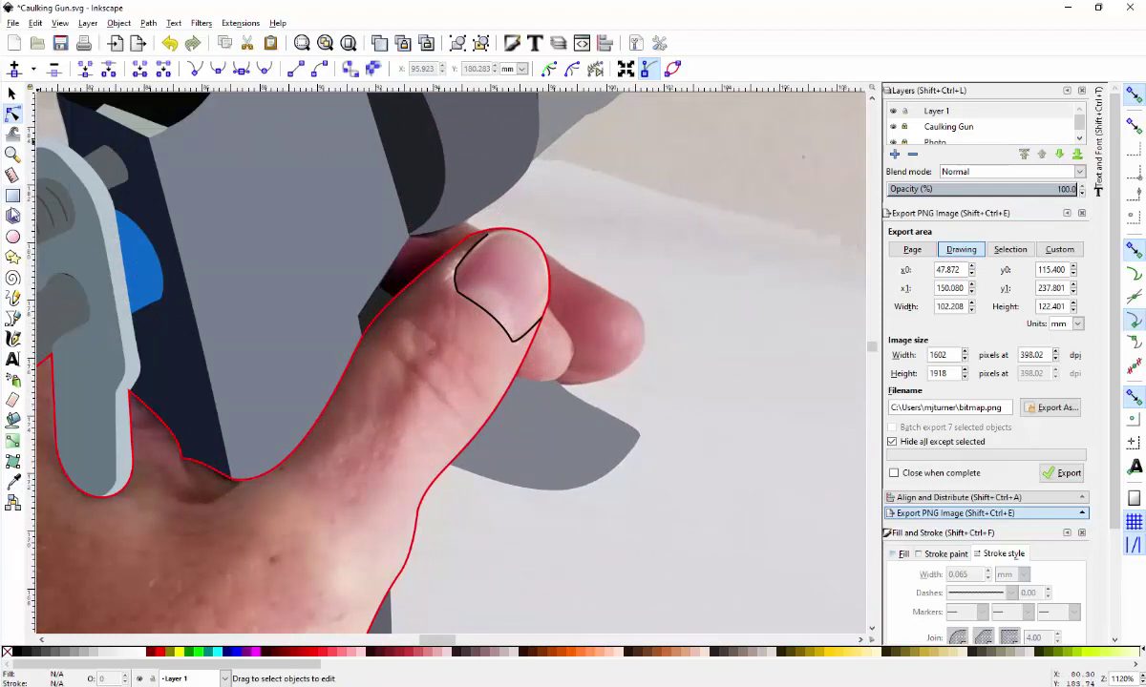
{"action": "left_click", "coordinate": [14, 318]}
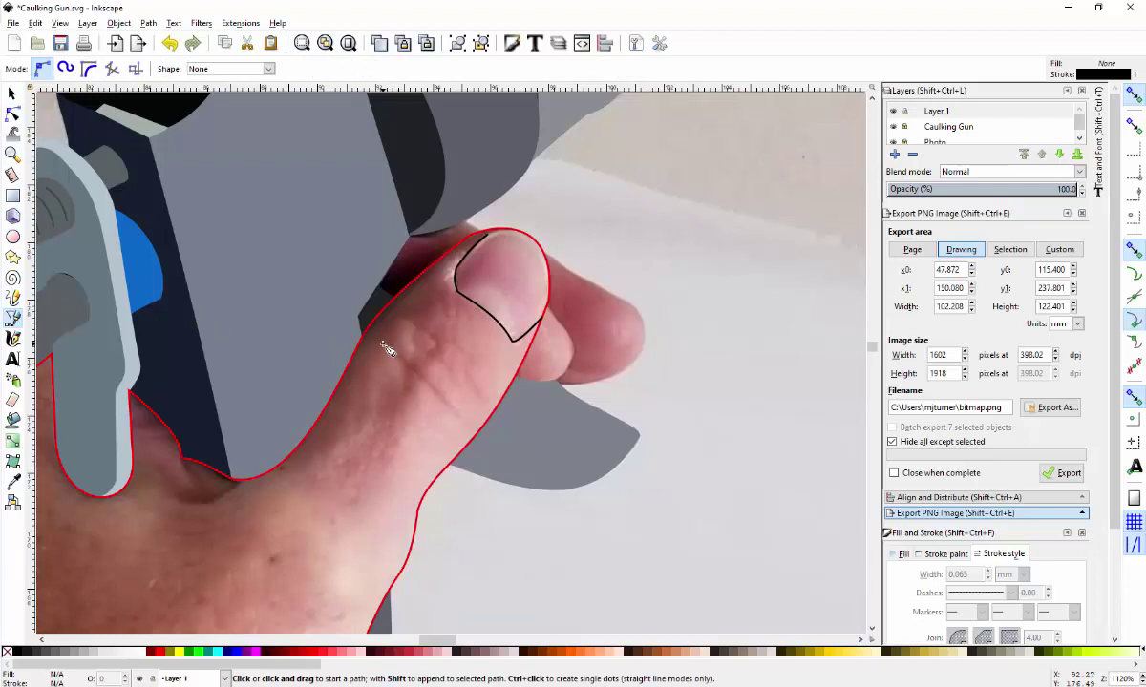
{"action": "left_click", "coordinate": [383, 342]}
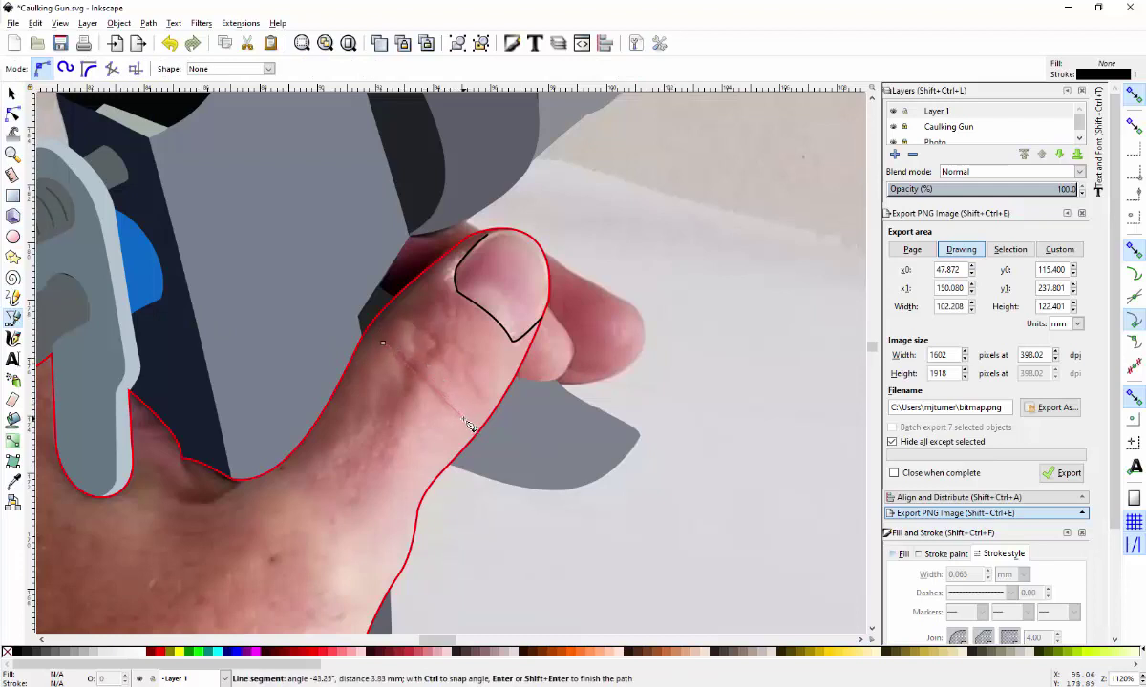
{"action": "double_click", "coordinate": [465, 419]}
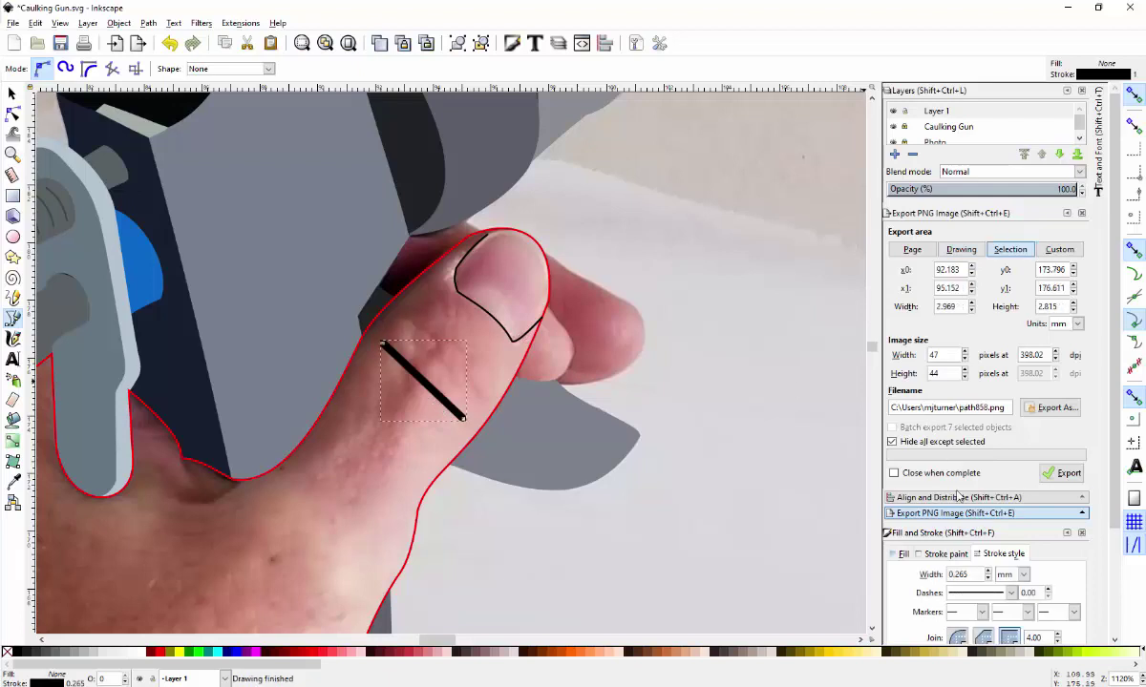
{"action": "left_click", "coordinate": [988, 579]}
{"action": "left_click", "coordinate": [988, 579]}
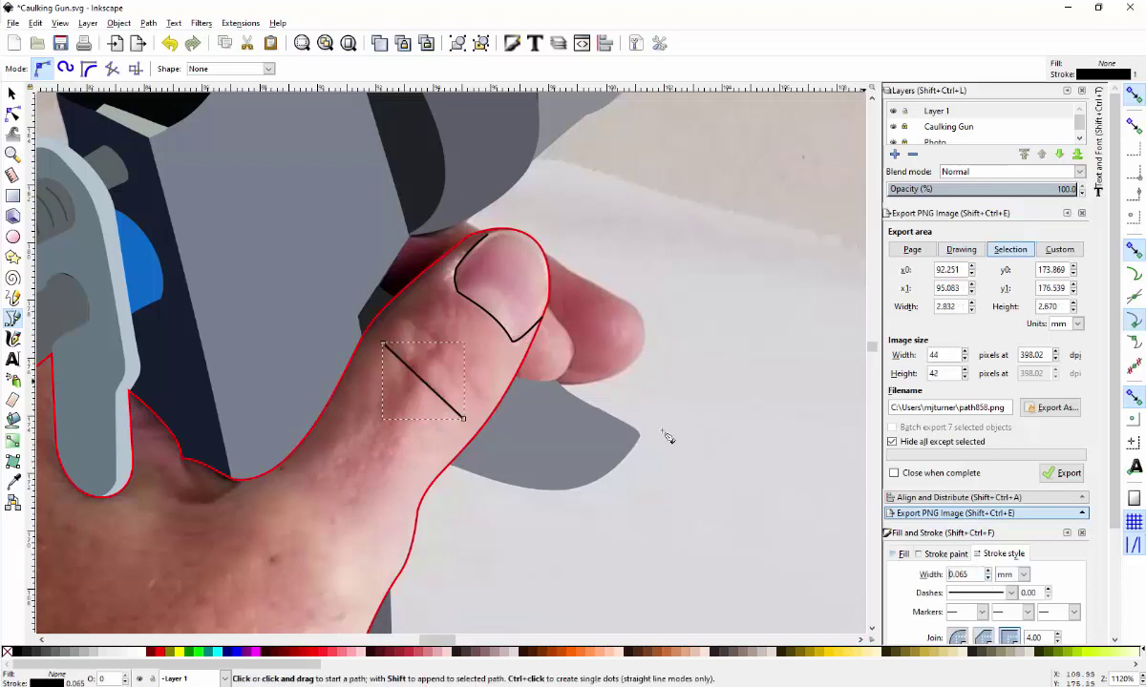
- Convert the thumb's knuckle crease line to a curve and bend it slightly outward to follow the skin fold
{"action": "left_click", "coordinate": [12, 113]}
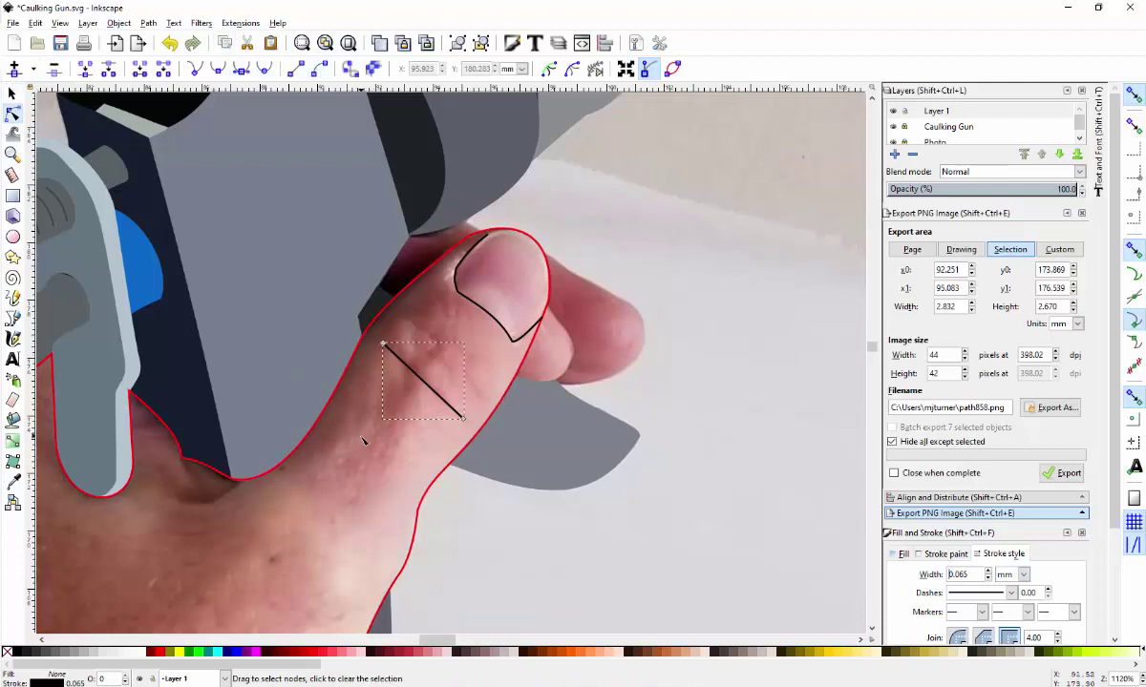
{"action": "left_click_drag", "start_coordinate": [336, 416], "coordinate": [470, 298]}
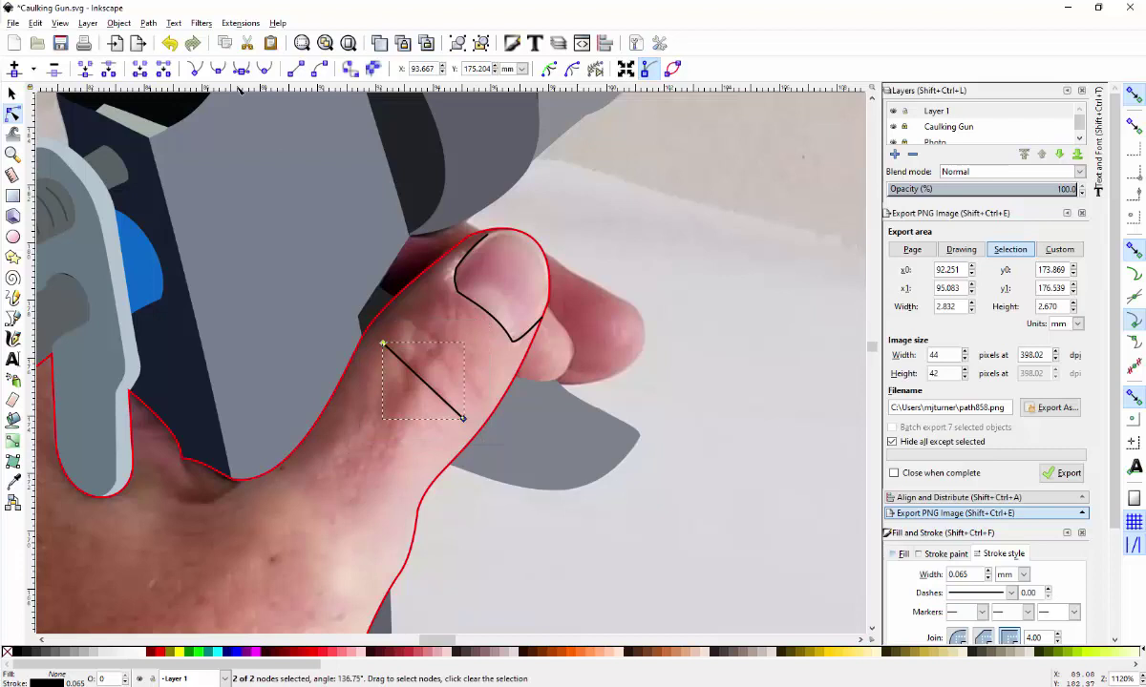
{"action": "left_click", "coordinate": [297, 69]}
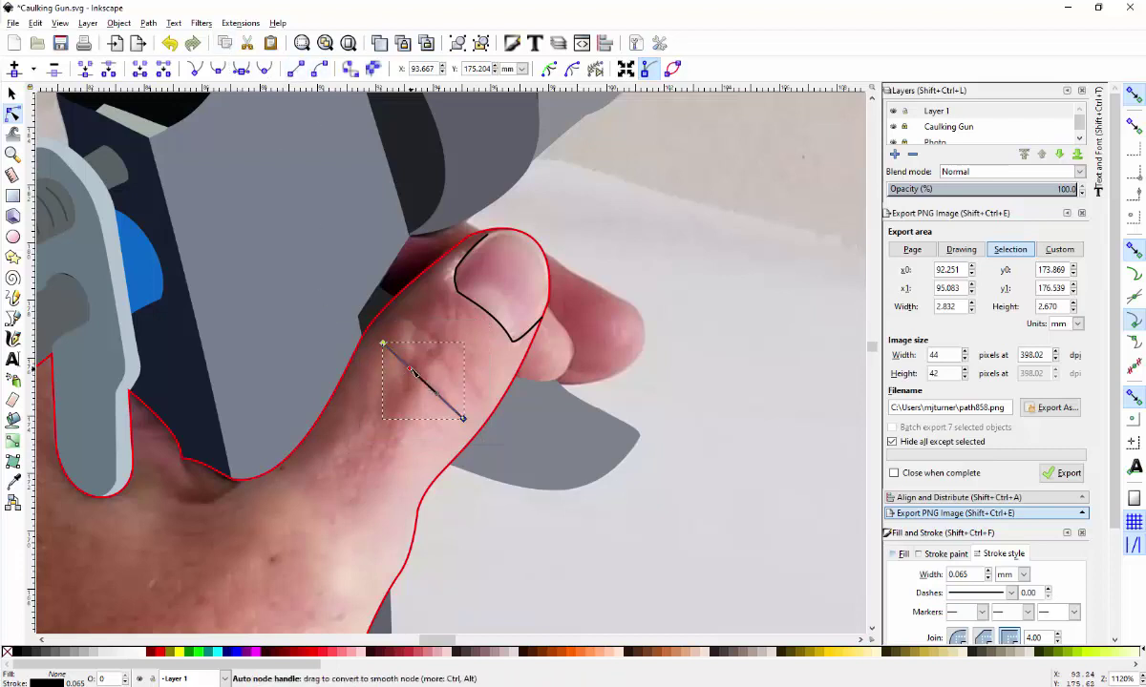
{"action": "left_click_drag", "start_coordinate": [413, 373], "coordinate": [442, 390]}
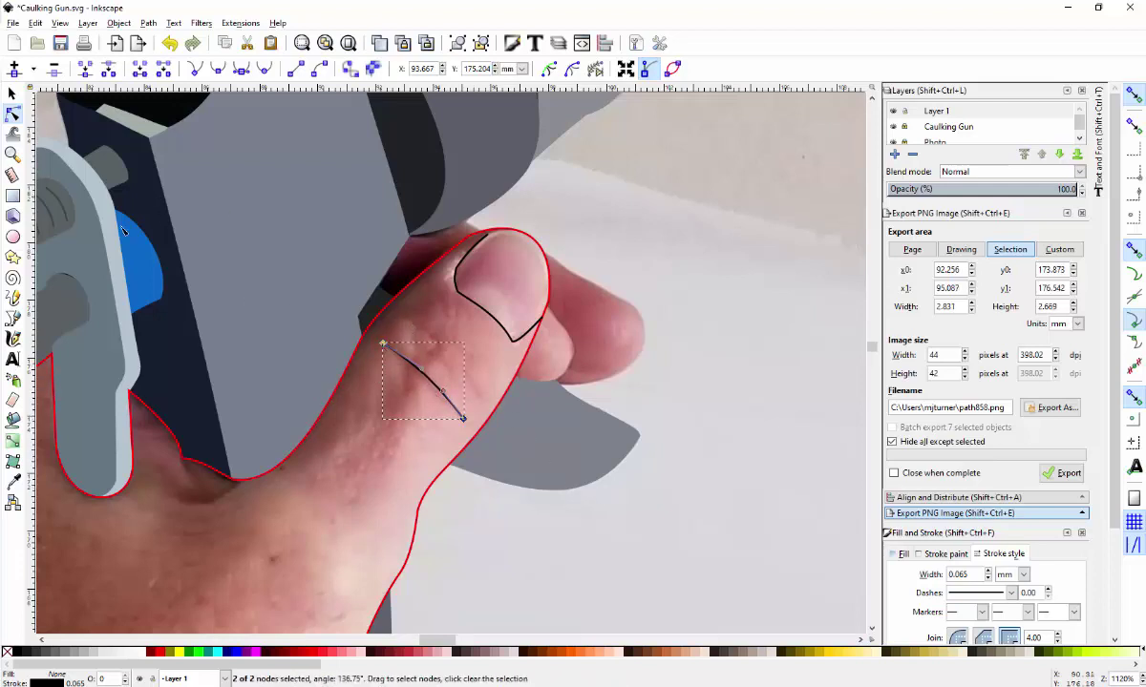
- Duplicate the knuckle crease curve and move the copy toward the thumbnail, parallel to the original
{"action": "left_click", "coordinate": [12, 92]}
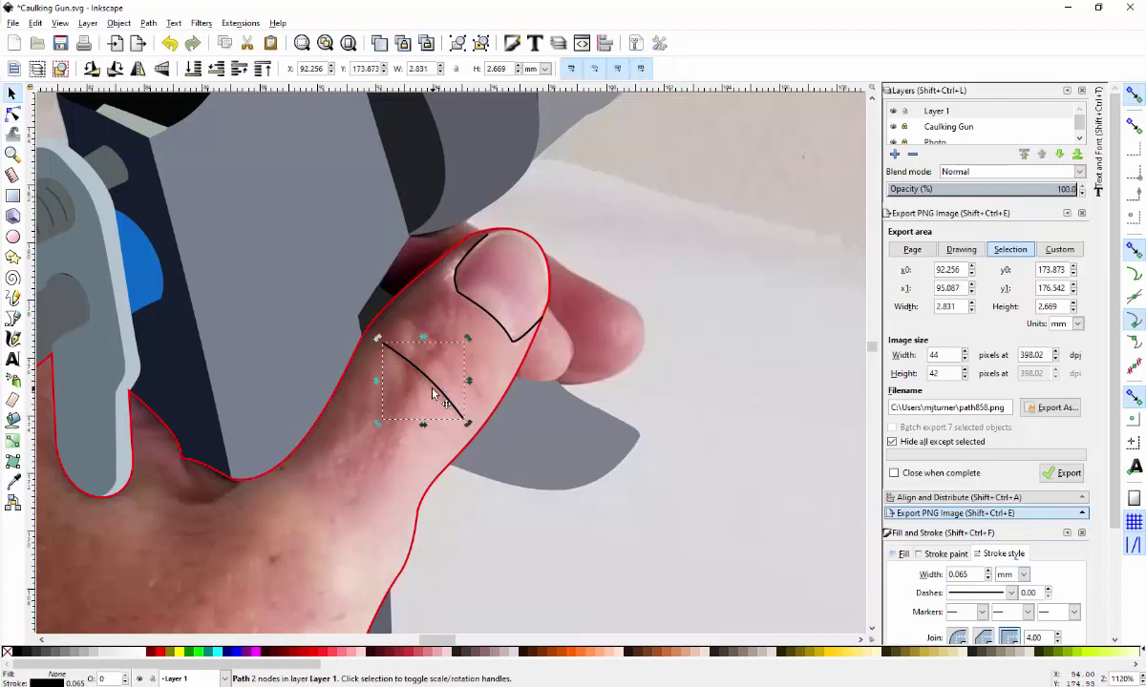
{"action": "key", "text": "ctrl"}
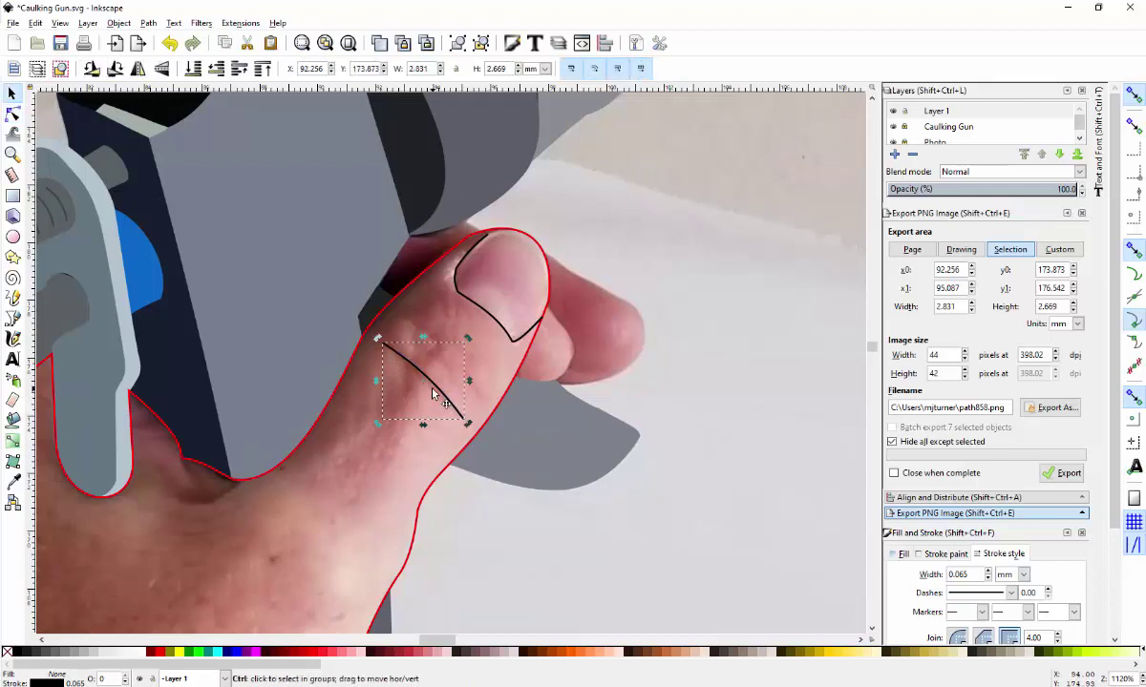
{"action": "key", "text": "ctrl+d"}
{"action": "left_click_drag", "start_coordinate": [431, 393], "coordinate": [436, 386]}
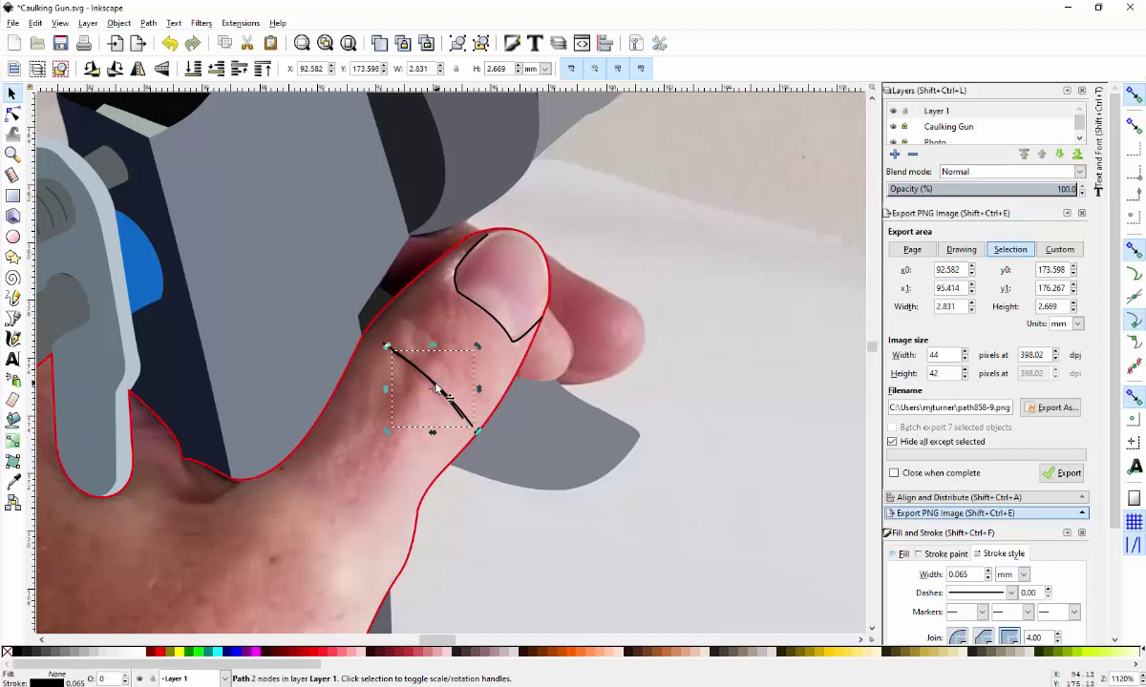
{"action": "key", "text": "Up"}
{"action": "key", "text": "Right"}
{"action": "key", "text": "Up"}
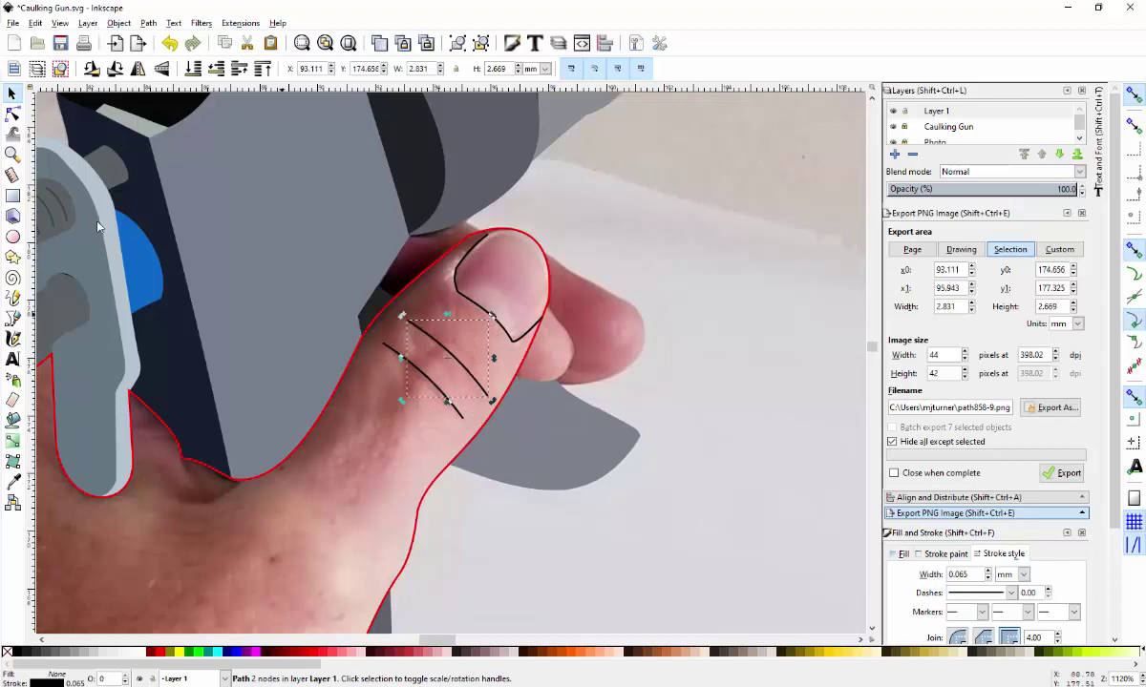
- Shorten the duplicated crease to about 1.5 mm wide by moving both end nodes inward, and adjust its curvature
{"action": "left_click", "coordinate": [13, 113]}
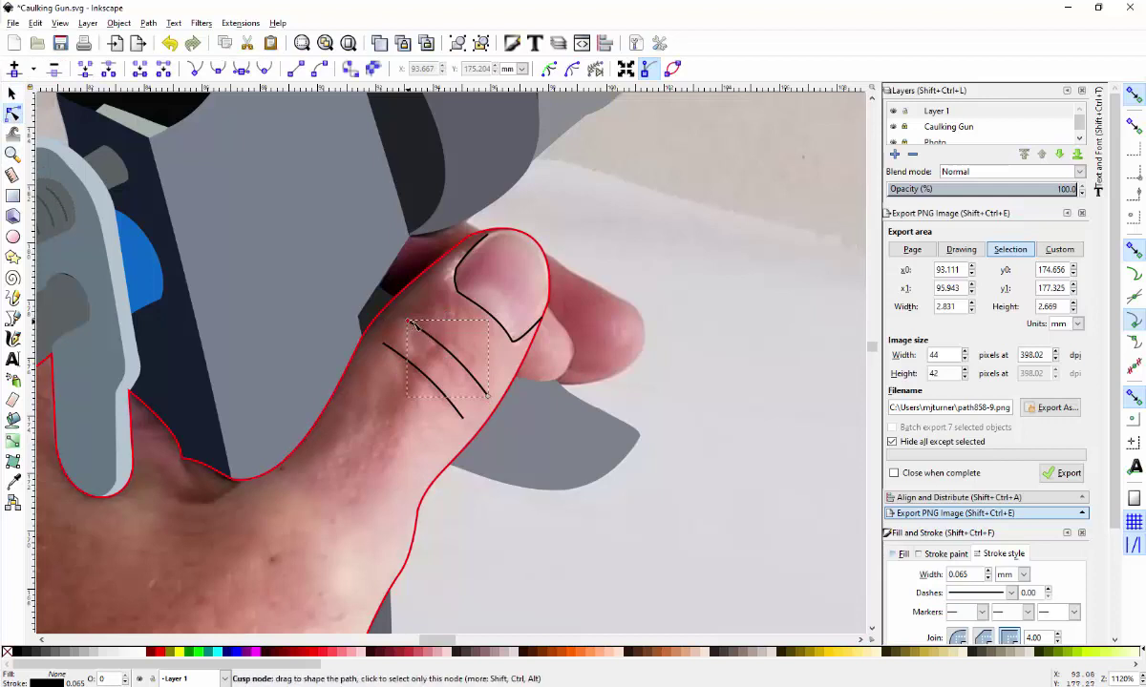
{"action": "left_click_drag", "start_coordinate": [410, 323], "coordinate": [429, 336]}
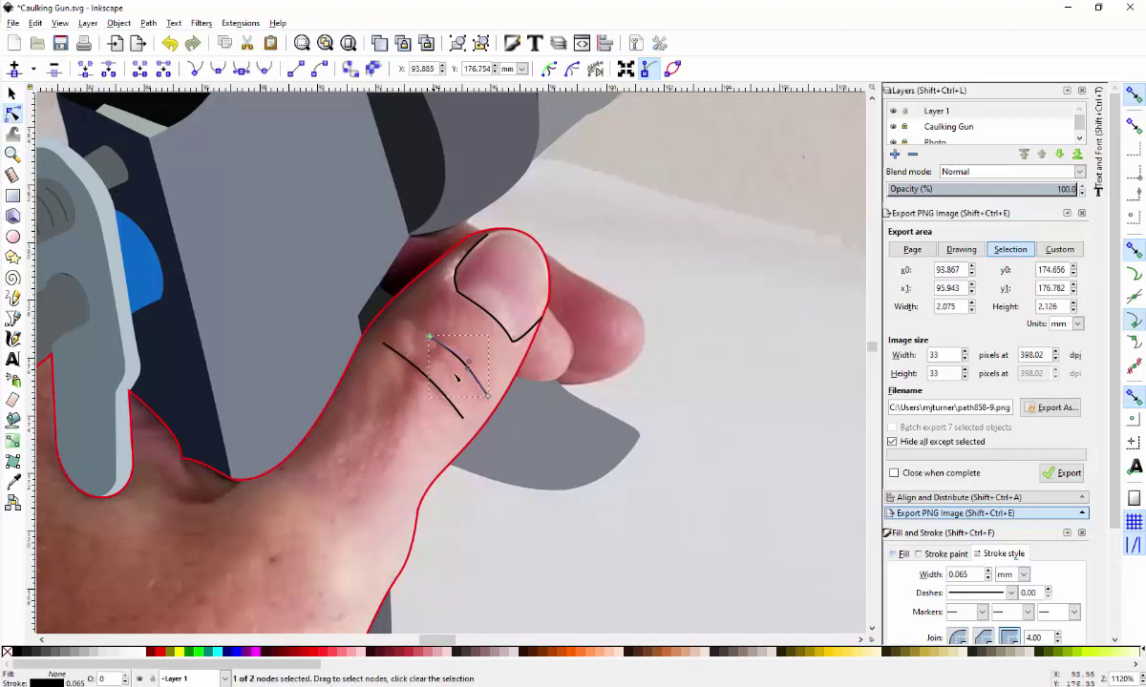
{"action": "left_click_drag", "start_coordinate": [490, 400], "coordinate": [476, 380]}
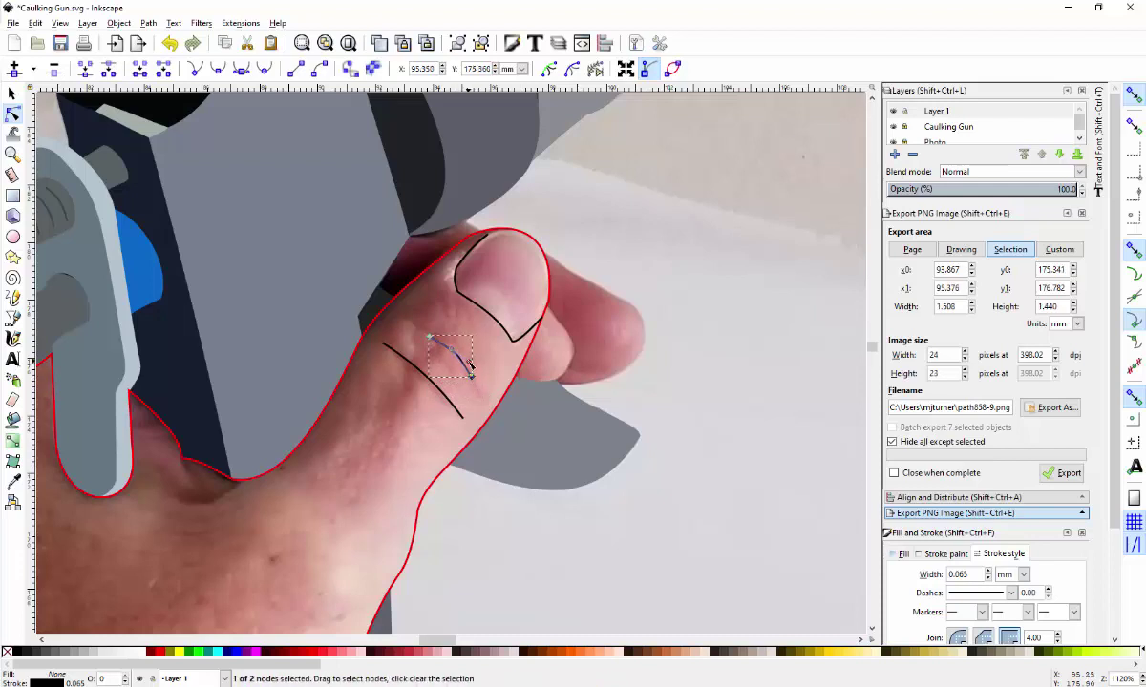
{"action": "mouse_move", "coordinate": [441, 342]}
{"action": "left_mouse_down"}
{"action": "mouse_move", "coordinate": [460, 361]}
{"action": "mouse_move", "coordinate": [441, 349]}
{"action": "left_mouse_up"}
{"action": "scroll", "coordinate": [603, 573], "scroll_direction": "down", "scroll_amount": 2}
{"action": "key", "text": "Escape"}
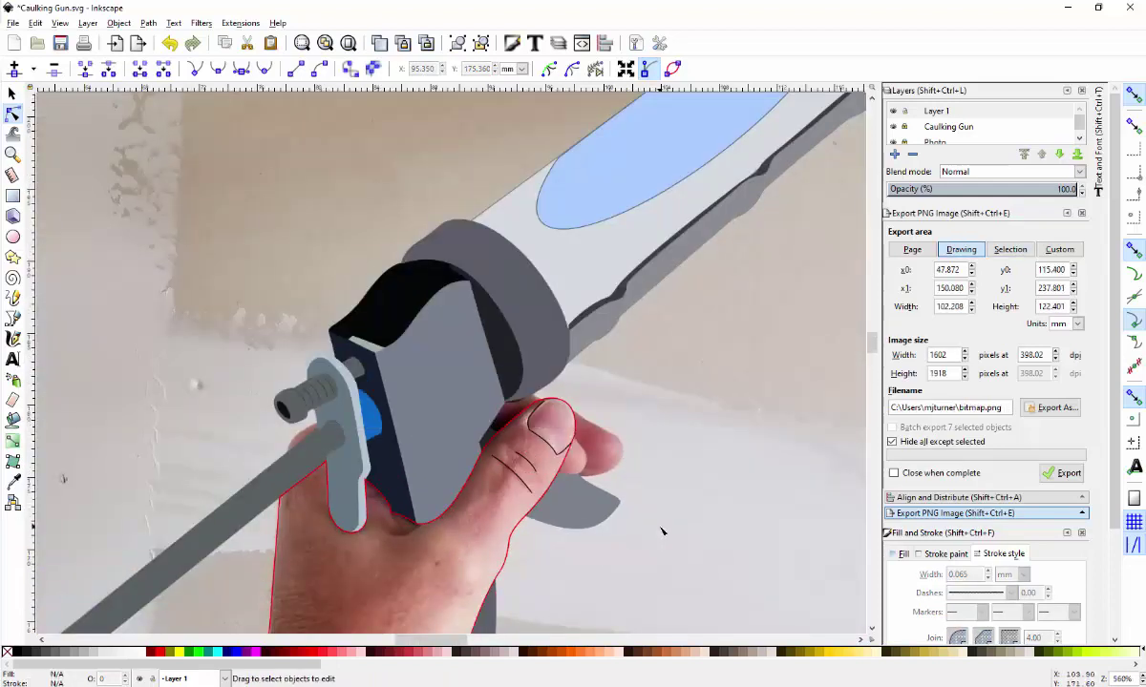
- Draw a straight line about 6.5 mm long across the wrist crease, starting at the arm outline
{"action": "scroll", "coordinate": [621, 499], "scroll_direction": "down", "scroll_amount": 2}
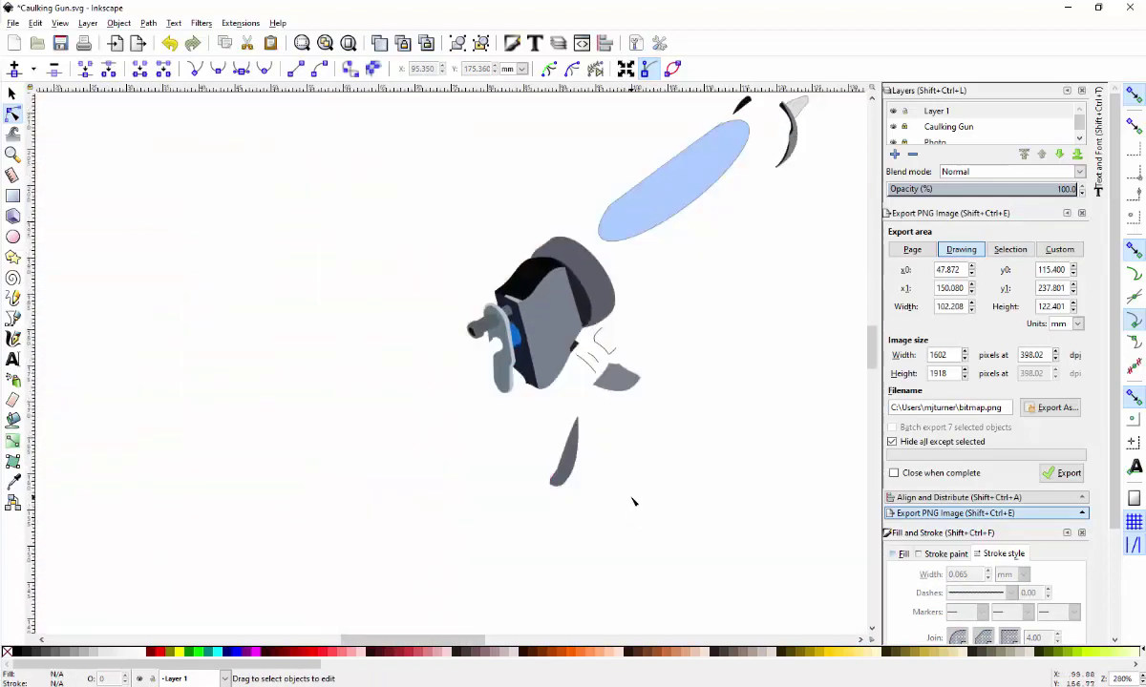
{"action": "scroll", "coordinate": [635, 504], "scroll_direction": "down", "scroll_amount": 3}
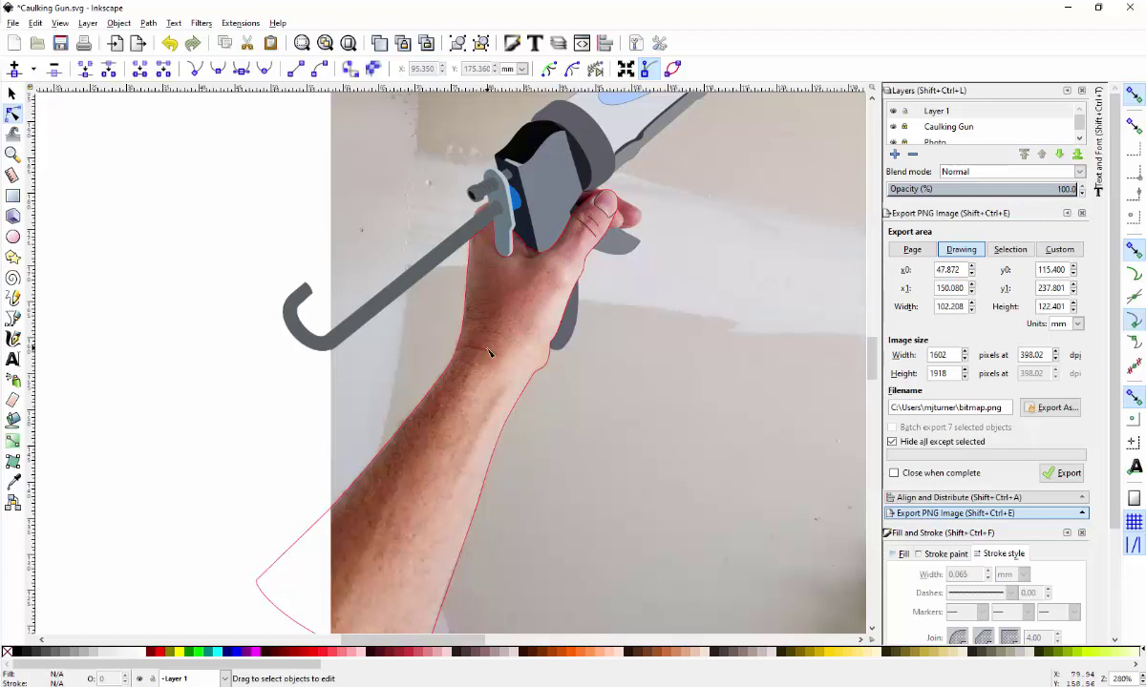
{"action": "left_click", "coordinate": [13, 318]}
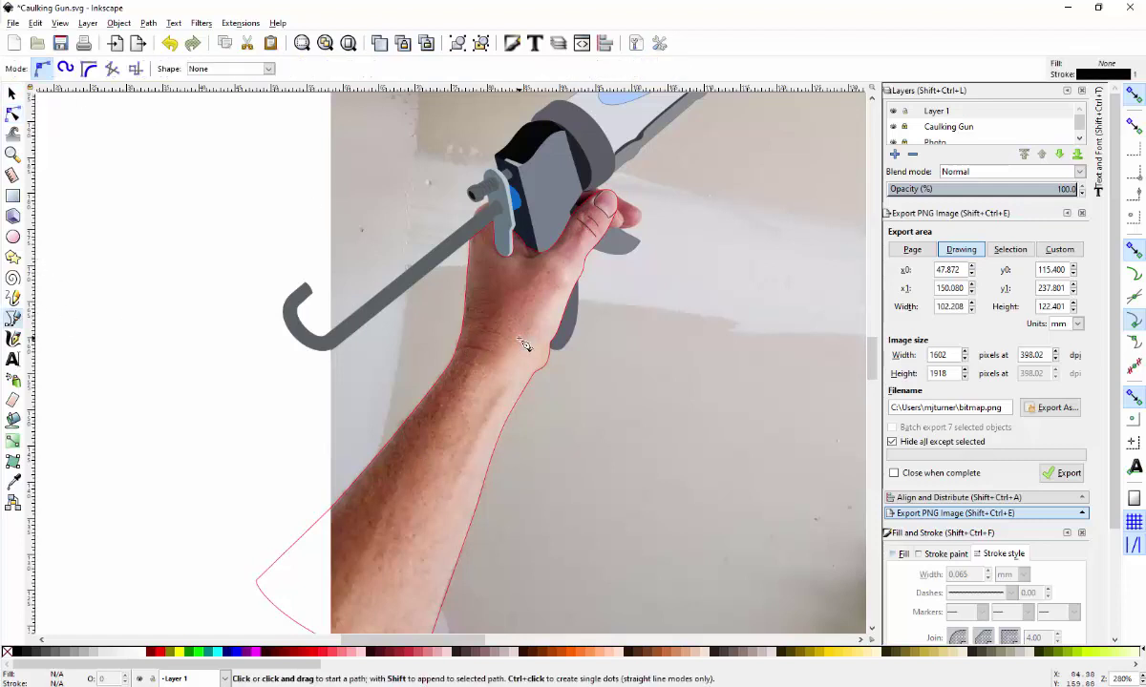
{"action": "left_click", "coordinate": [458, 349]}
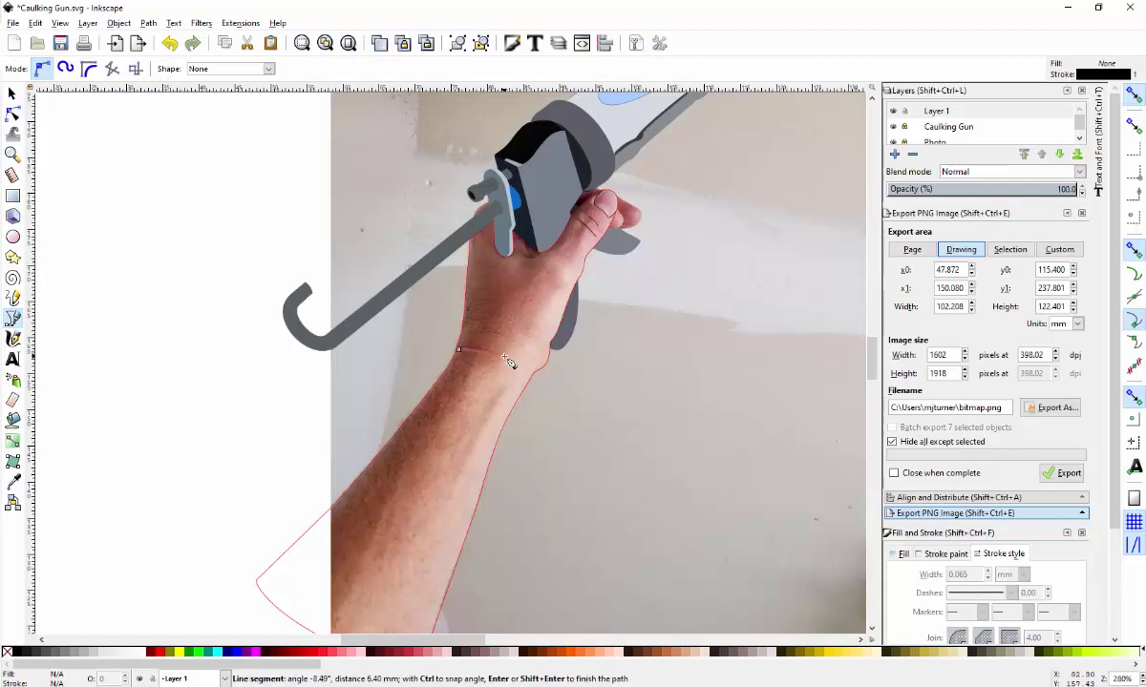
{"action": "double_click", "coordinate": [506, 356]}
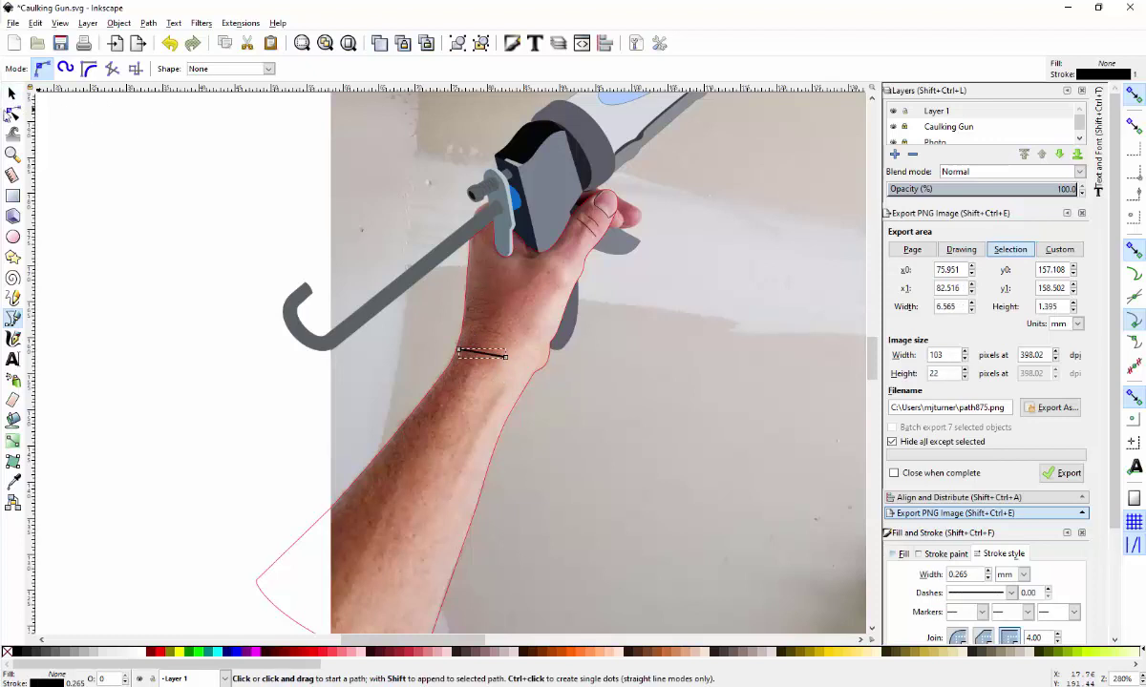
- Bend the wrist crease line into a slight upward arc and set its stroke width to 0.065 mm
{"action": "left_click", "coordinate": [12, 112]}
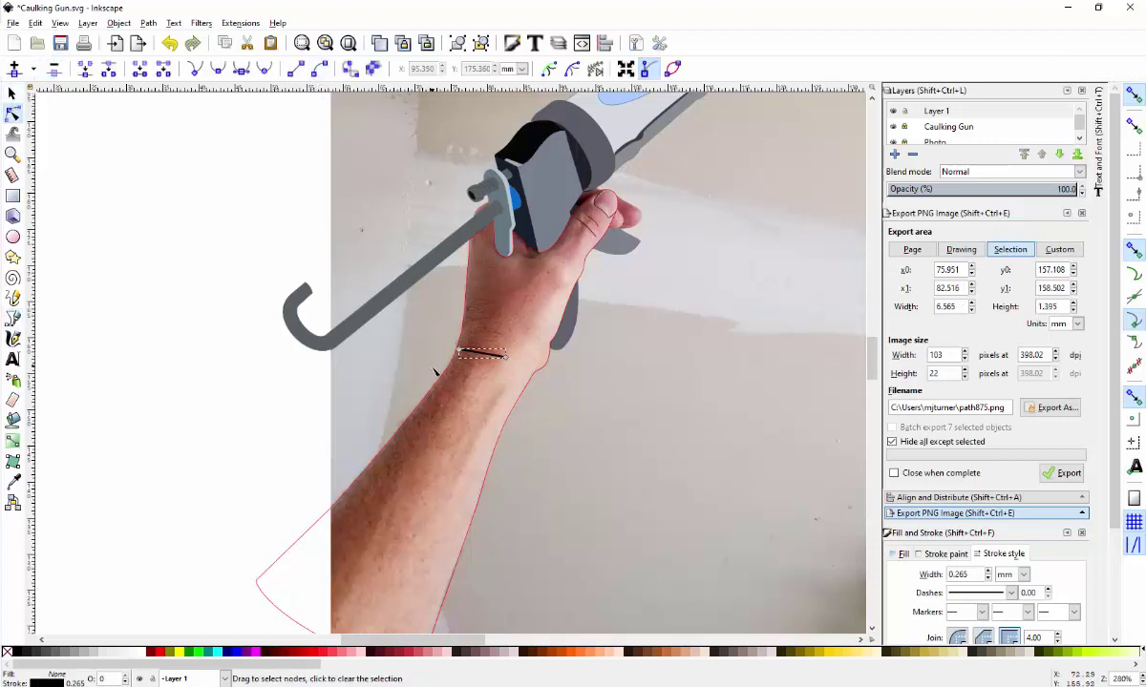
{"action": "left_click_drag", "start_coordinate": [434, 371], "coordinate": [540, 318]}
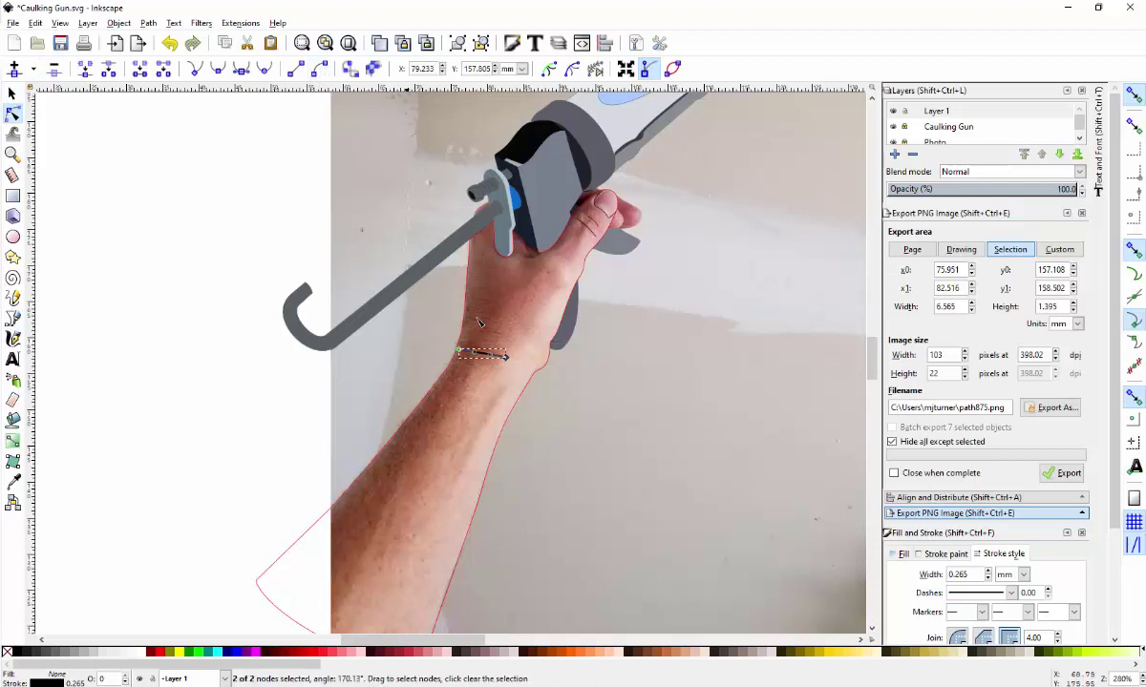
{"action": "mouse_move", "coordinate": [489, 355]}
{"action": "left_mouse_down"}
{"action": "mouse_move", "coordinate": [499, 363]}
{"action": "mouse_move", "coordinate": [477, 351]}
{"action": "left_mouse_up"}
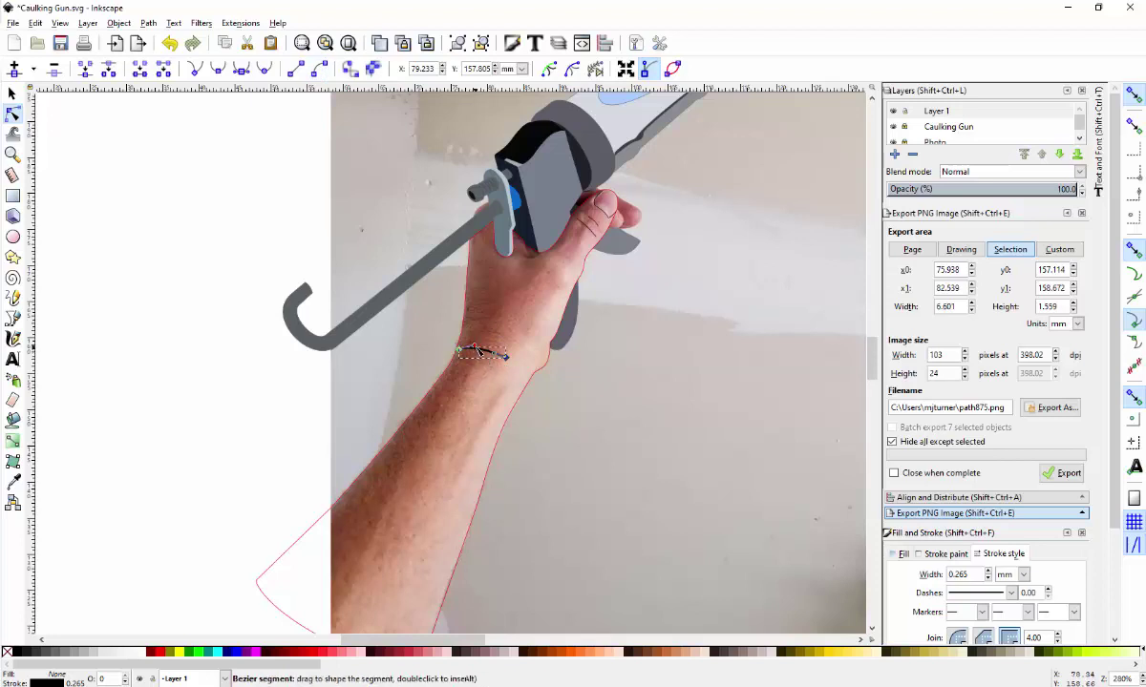
{"action": "scroll", "coordinate": [988, 583], "scroll_direction": "down", "scroll_amount": 2}
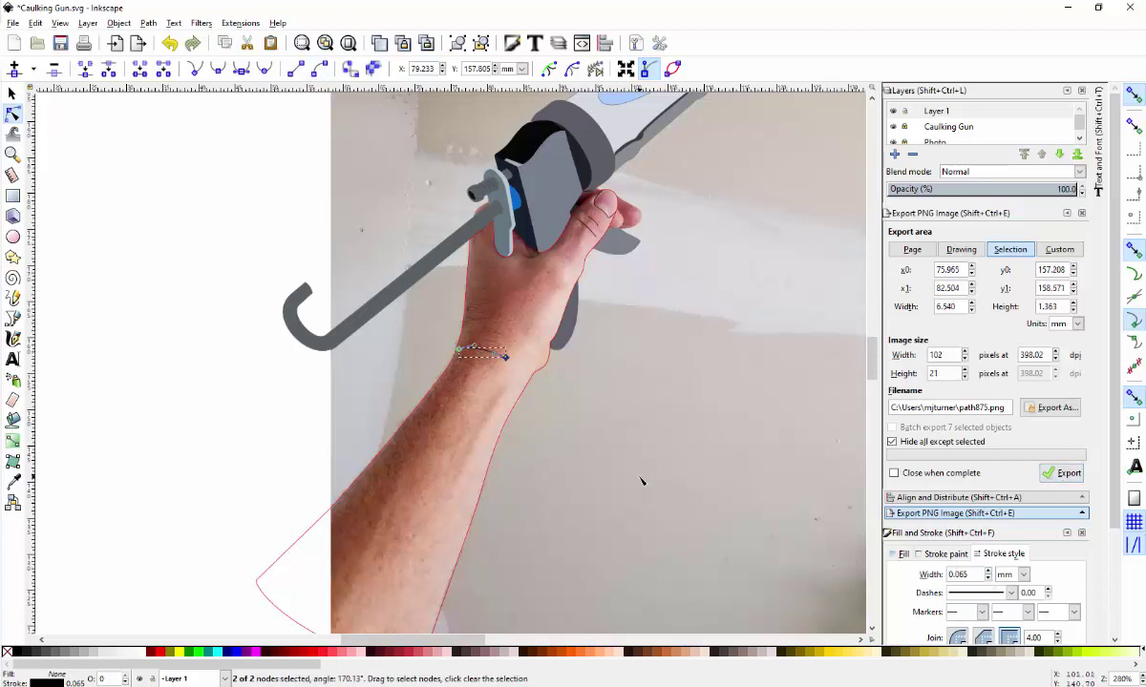
{"action": "left_click", "coordinate": [571, 446]}
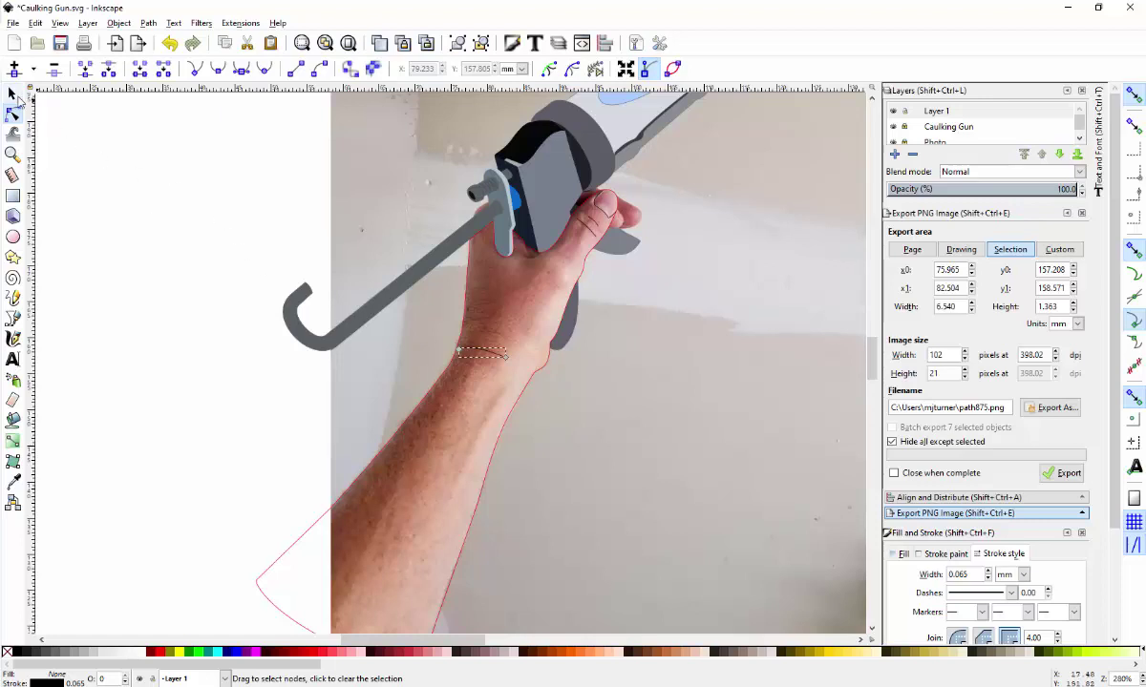
{"action": "left_click", "coordinate": [13, 94]}
{"action": "left_click", "coordinate": [172, 368]}
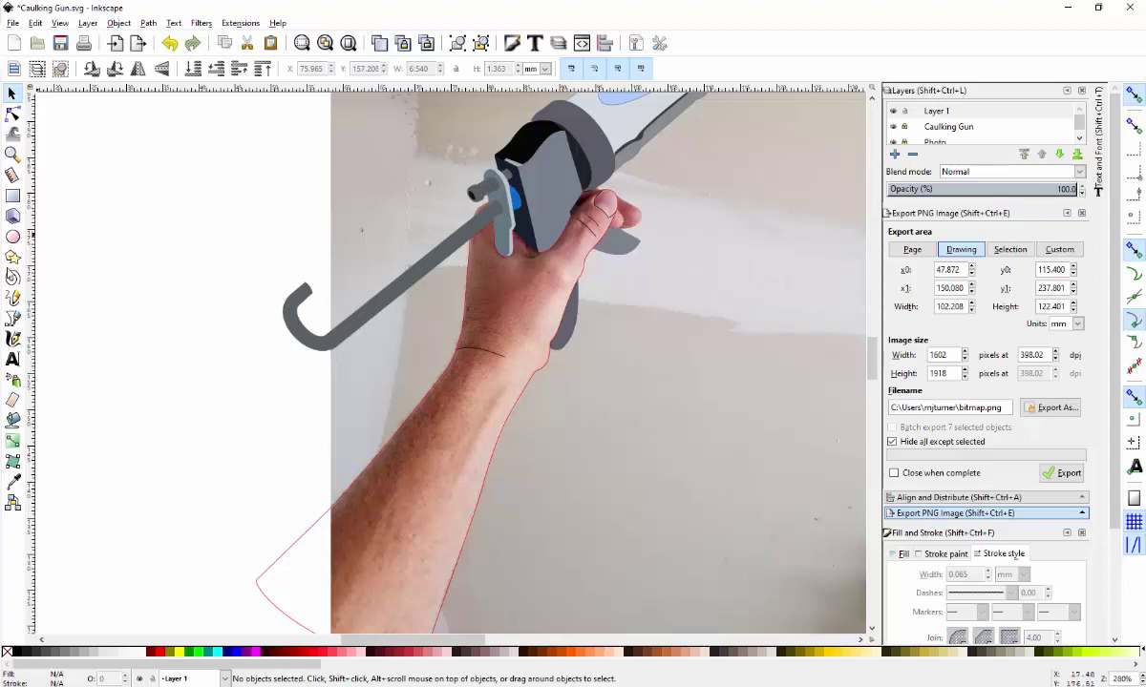
- Draw a straight line about 16 mm long down the forearm below the wrist and set its stroke width to 0.065 mm
{"action": "left_click", "coordinate": [13, 316]}
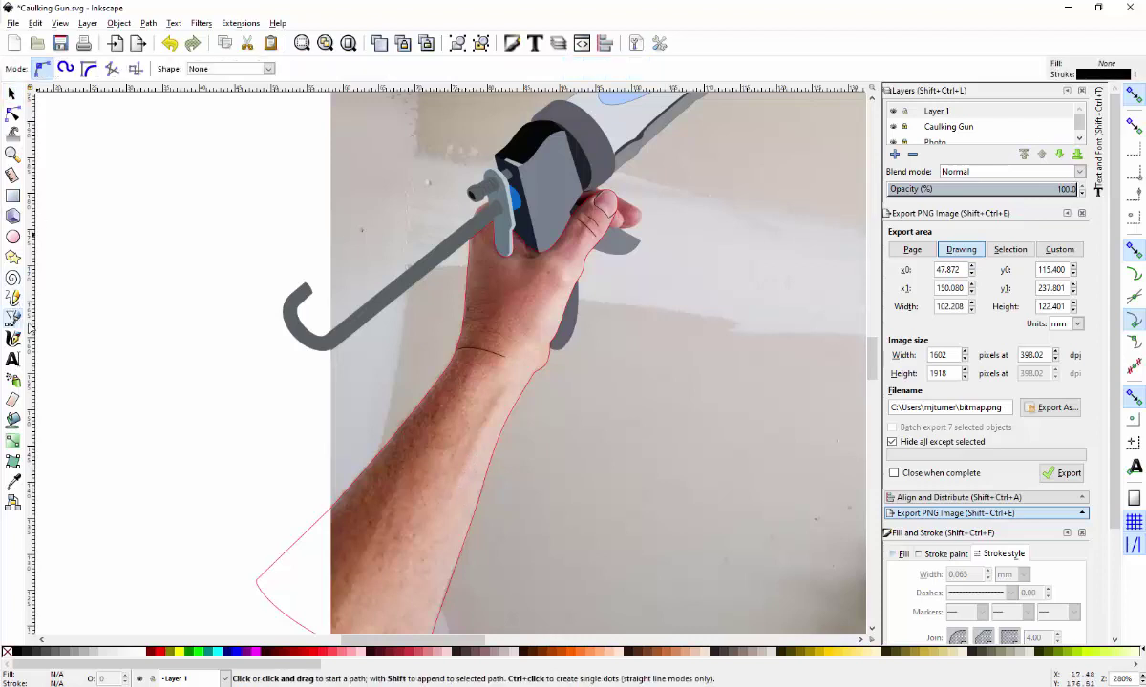
{"action": "left_click", "coordinate": [506, 388]}
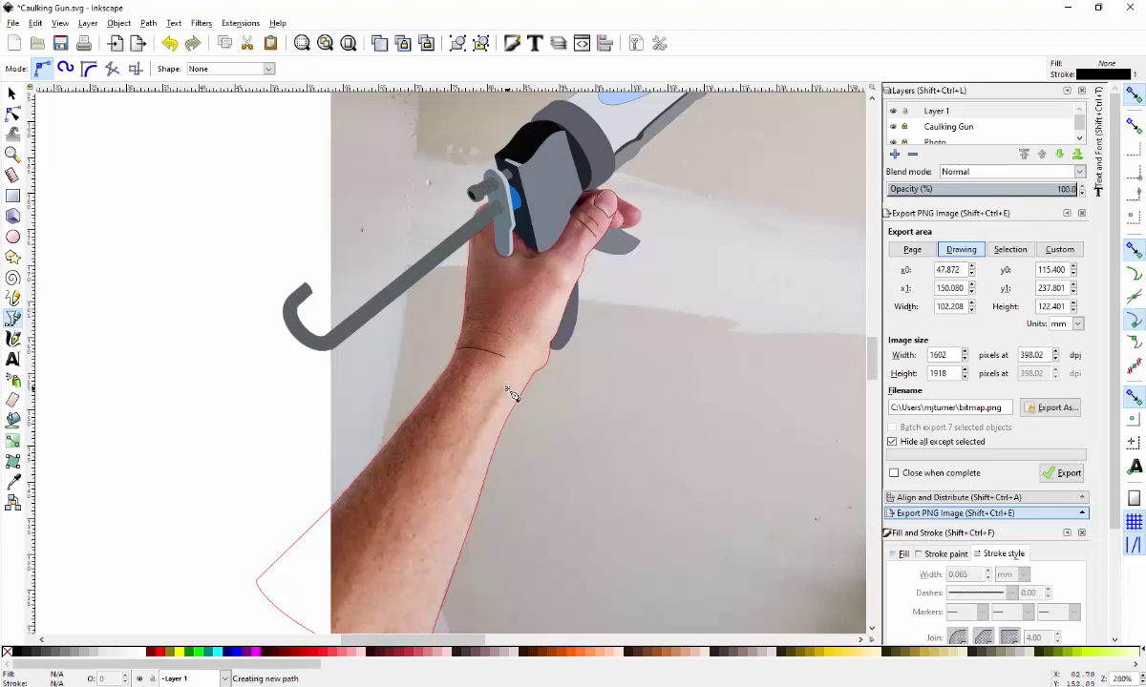
{"action": "double_click", "coordinate": [451, 492]}
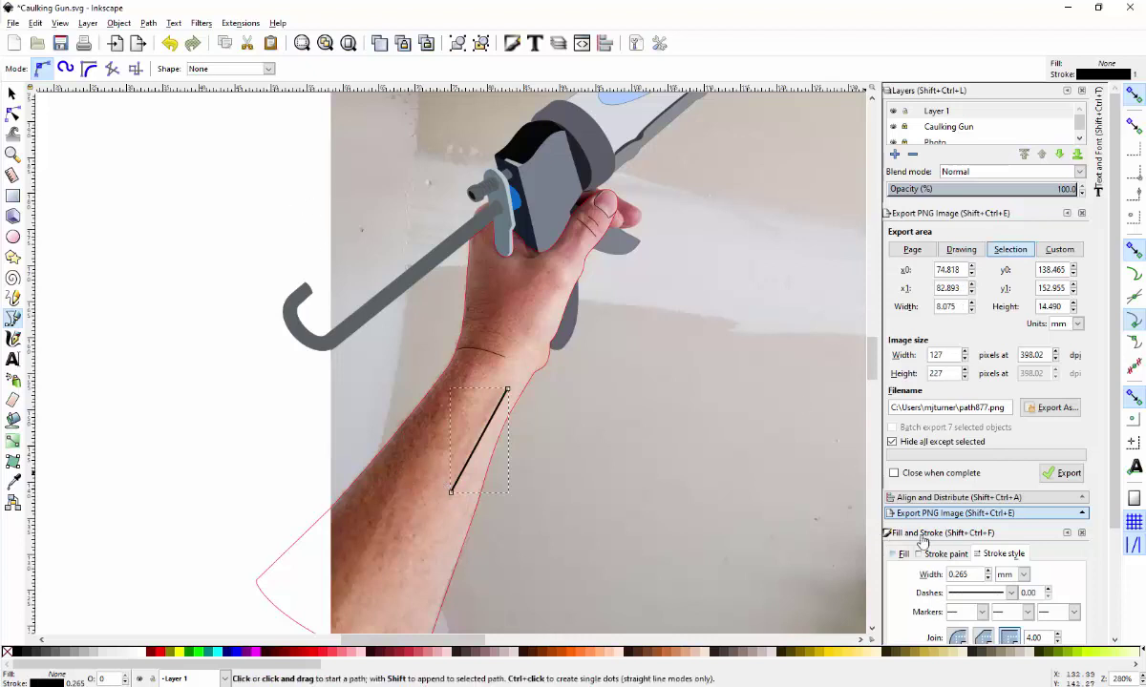
{"action": "left_click", "coordinate": [988, 579]}
{"action": "left_click", "coordinate": [988, 578]}
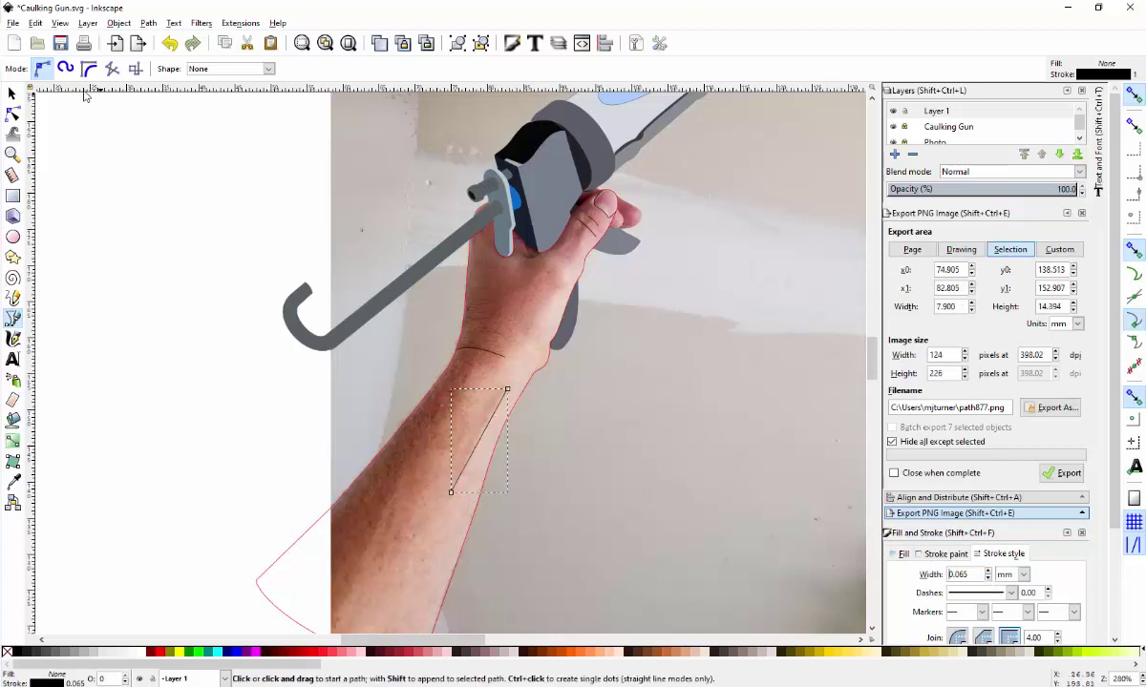
- Convert the forearm line below the wrist to a curve and bend it gently along the arm's contour
{"action": "left_click", "coordinate": [13, 112]}
{"action": "left_click_drag", "start_coordinate": [401, 497], "coordinate": [515, 350]}
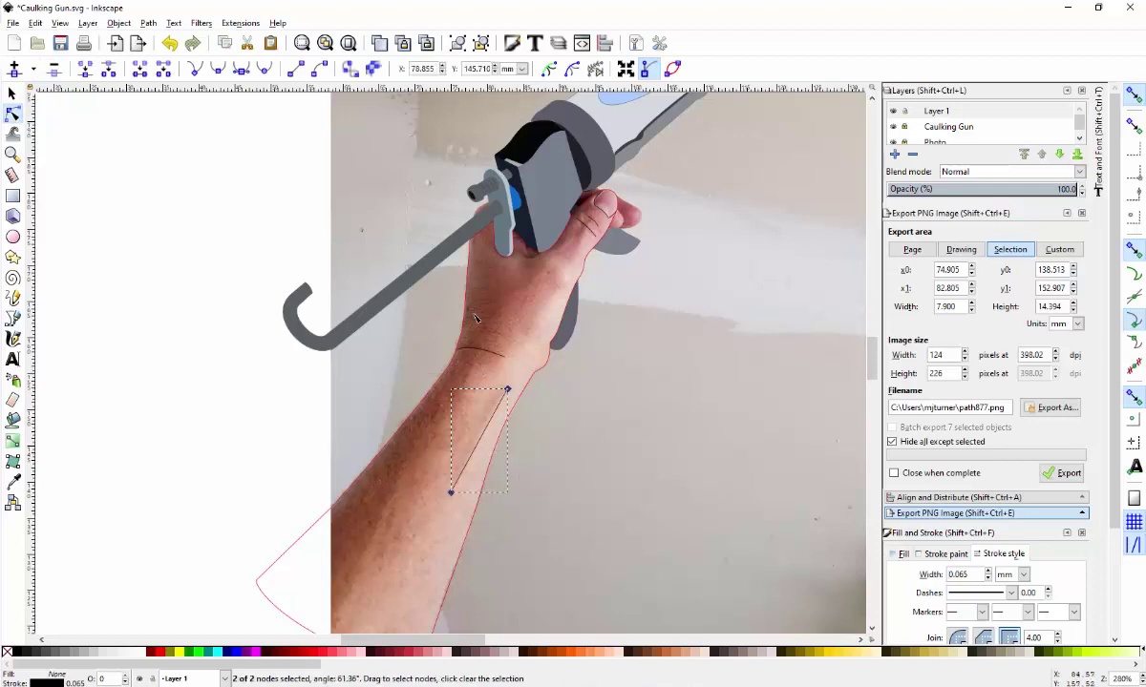
{"action": "left_click", "coordinate": [319, 69]}
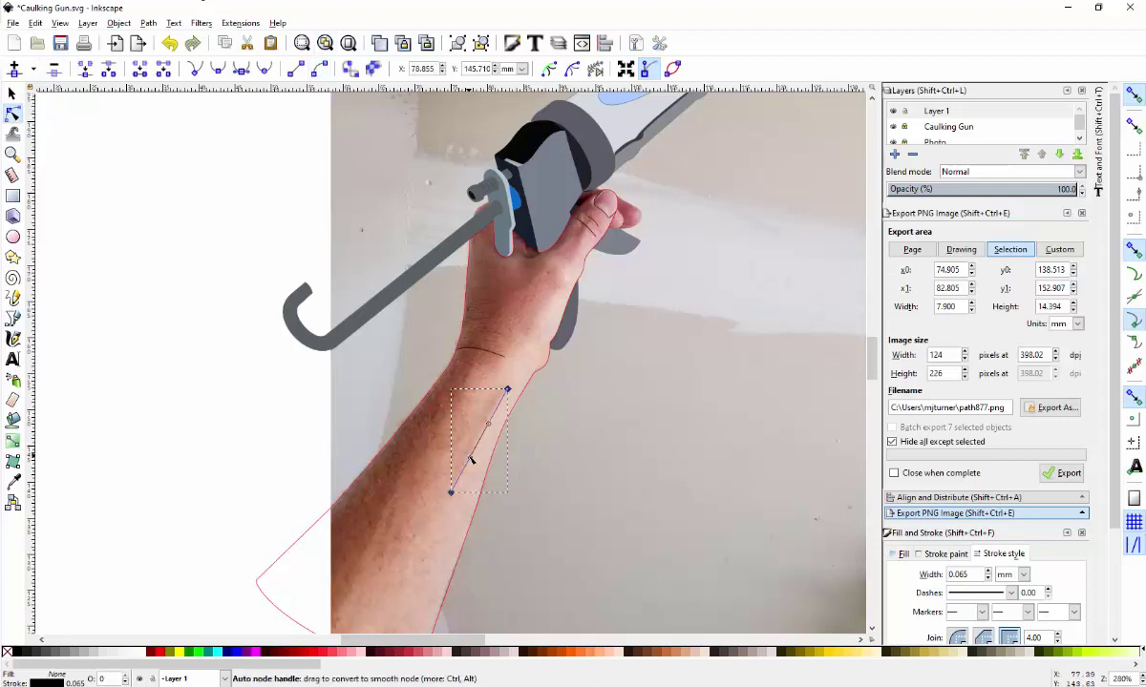
{"action": "left_click_drag", "start_coordinate": [470, 459], "coordinate": [490, 420]}
{"action": "left_click", "coordinate": [584, 477]}
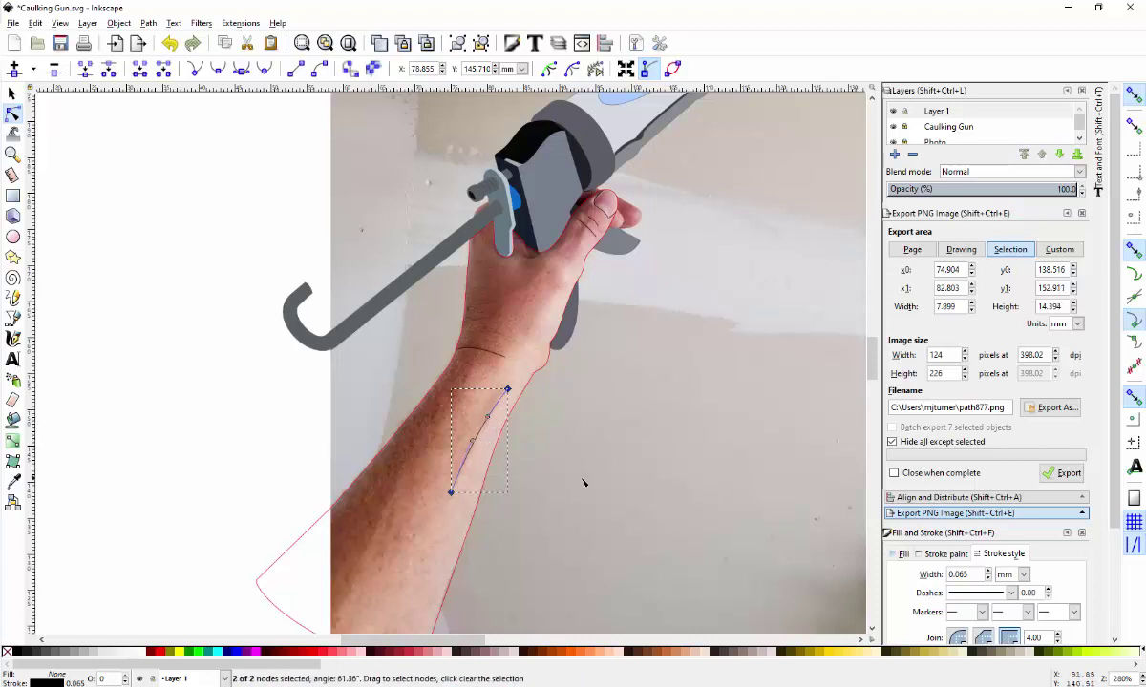
{"action": "left_click", "coordinate": [577, 493]}
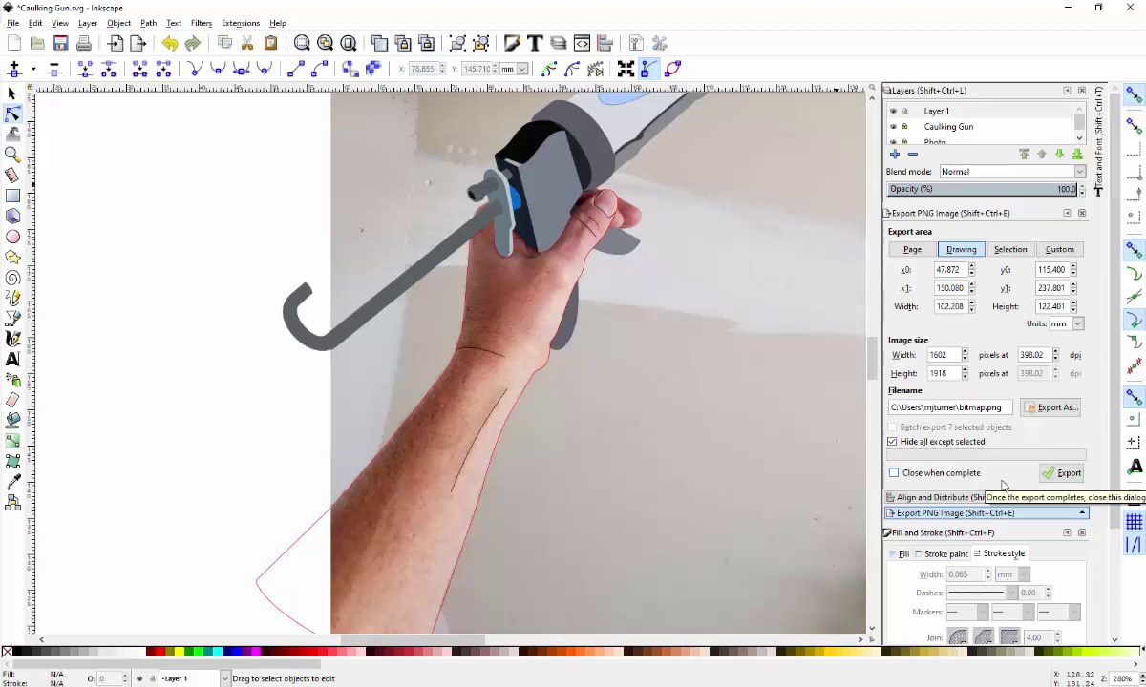
- Draw a straight line about 24 mm long down the lower forearm to the photo's edge and set its stroke width to 0.065 mm
{"action": "left_click", "coordinate": [13, 318]}
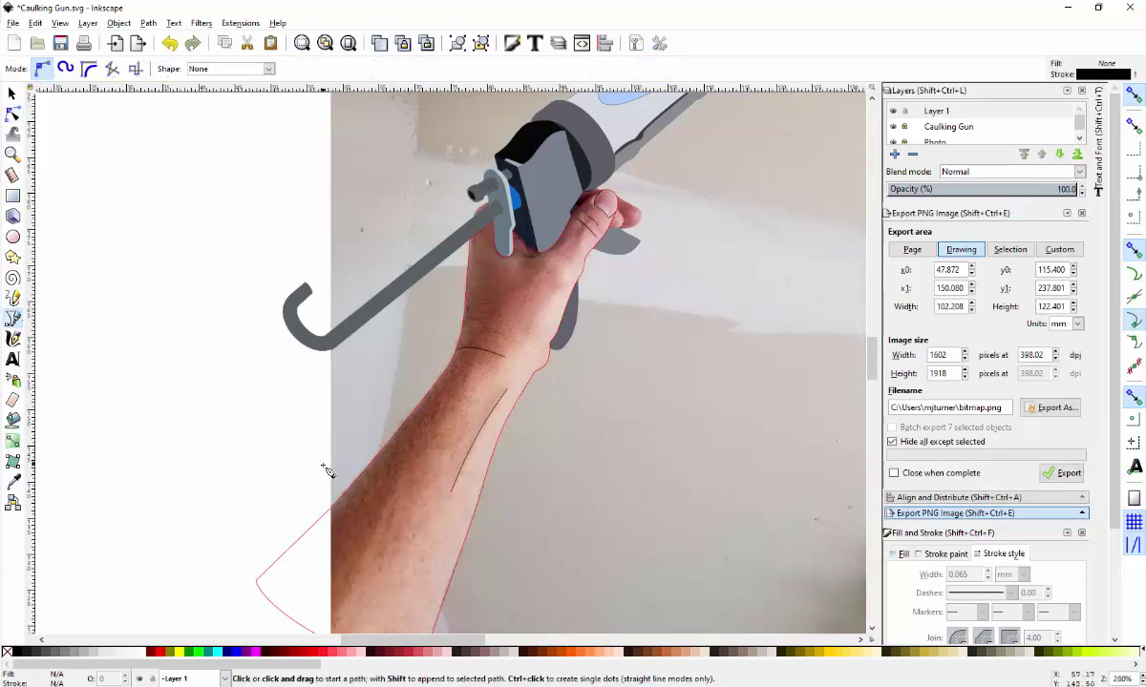
{"action": "left_click", "coordinate": [404, 468]}
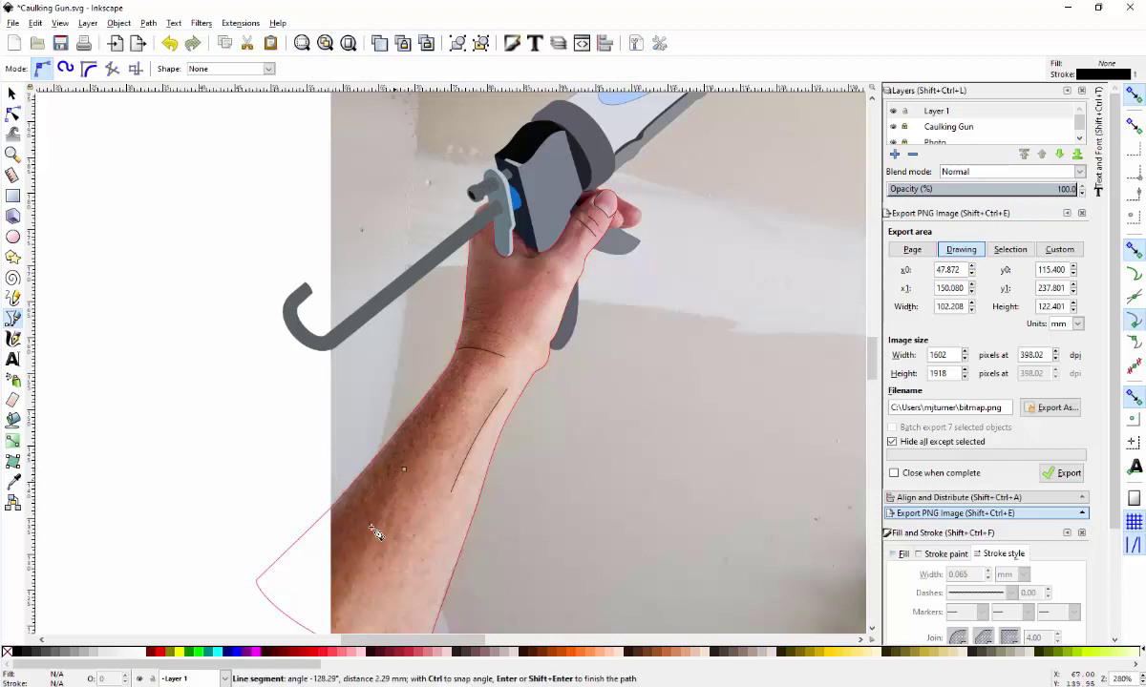
{"action": "double_click", "coordinate": [334, 624]}
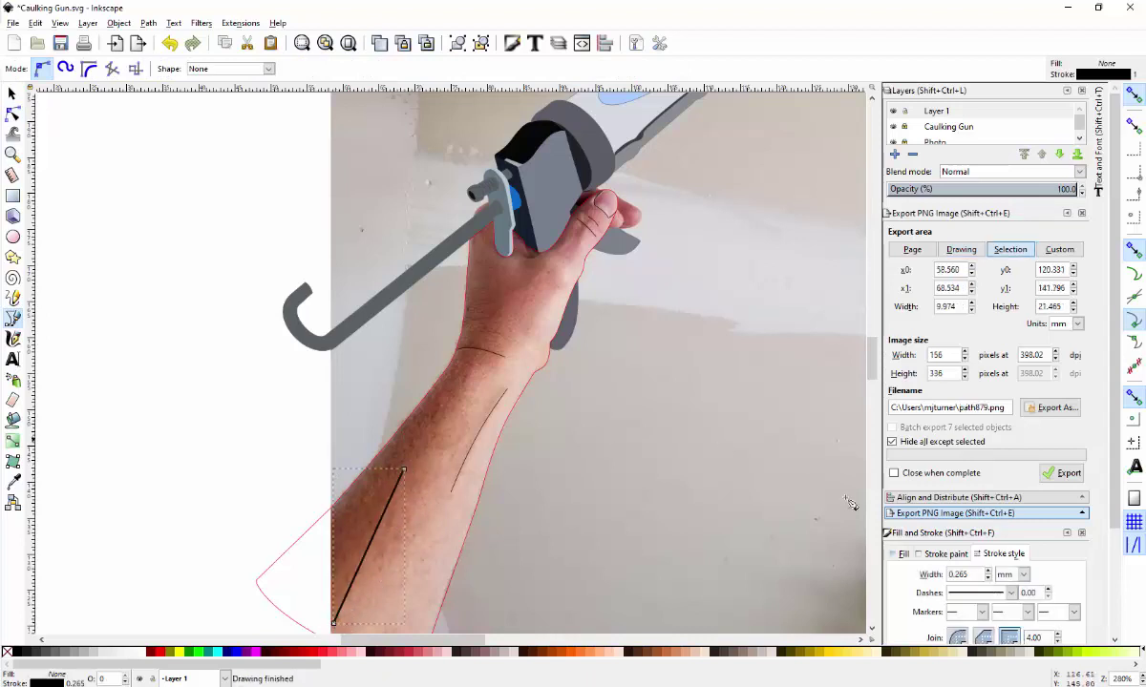
{"action": "left_click", "coordinate": [988, 579]}
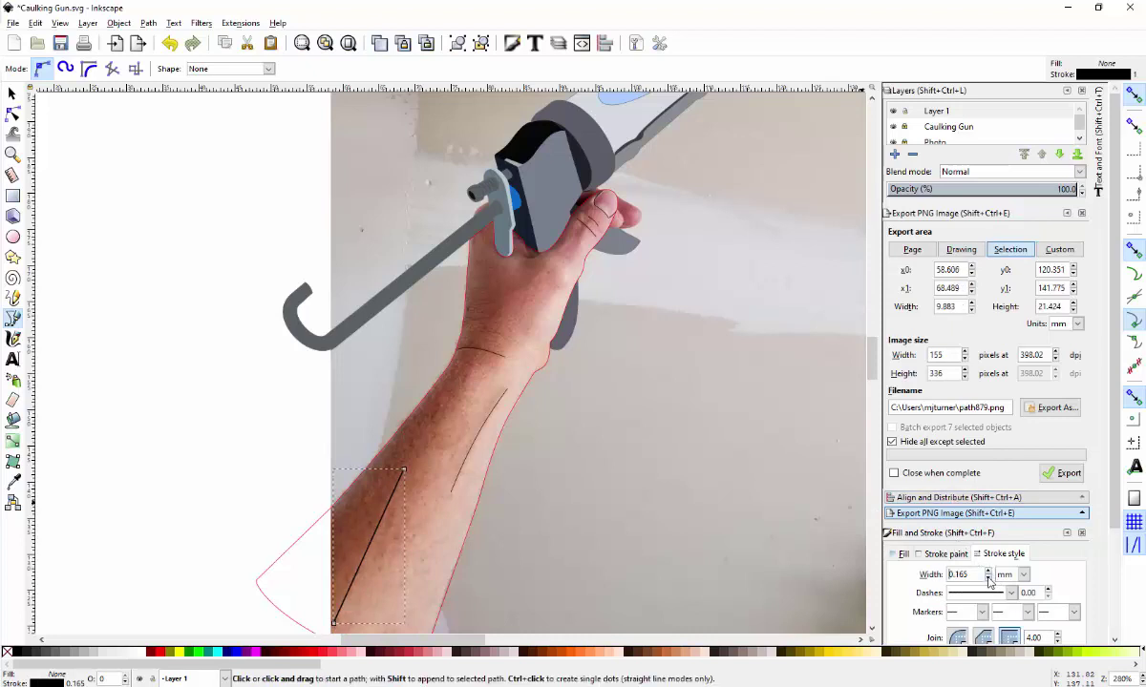
{"action": "left_click", "coordinate": [988, 579]}
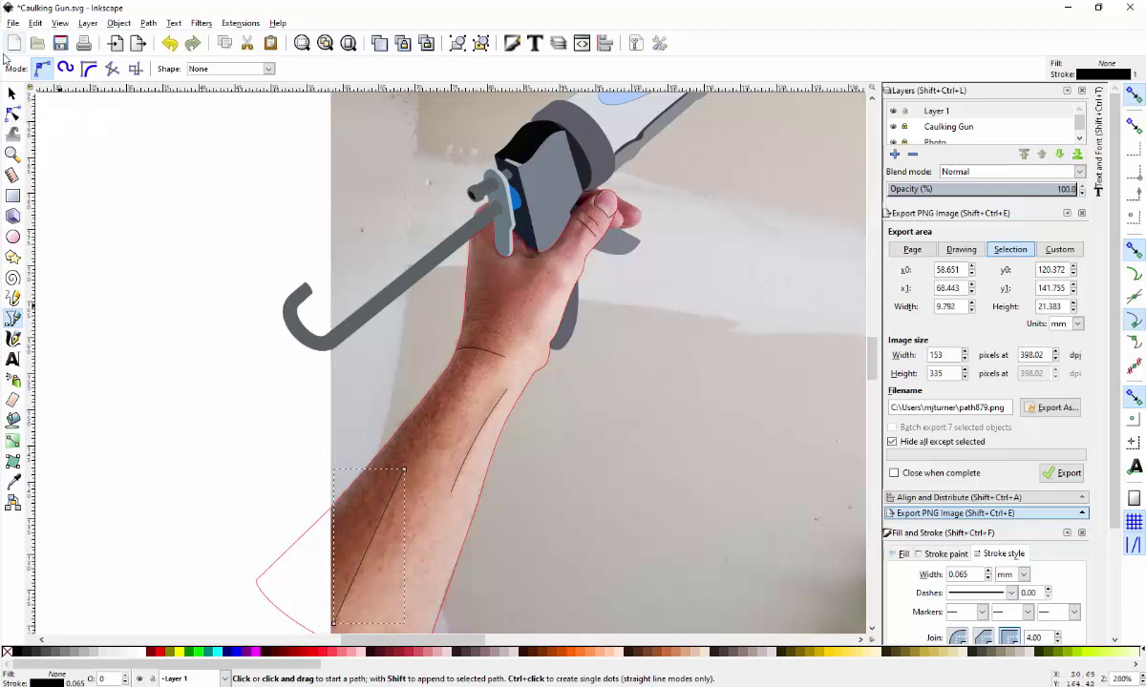
{"action": "left_click", "coordinate": [13, 114]}
{"action": "left_click", "coordinate": [13, 93]}
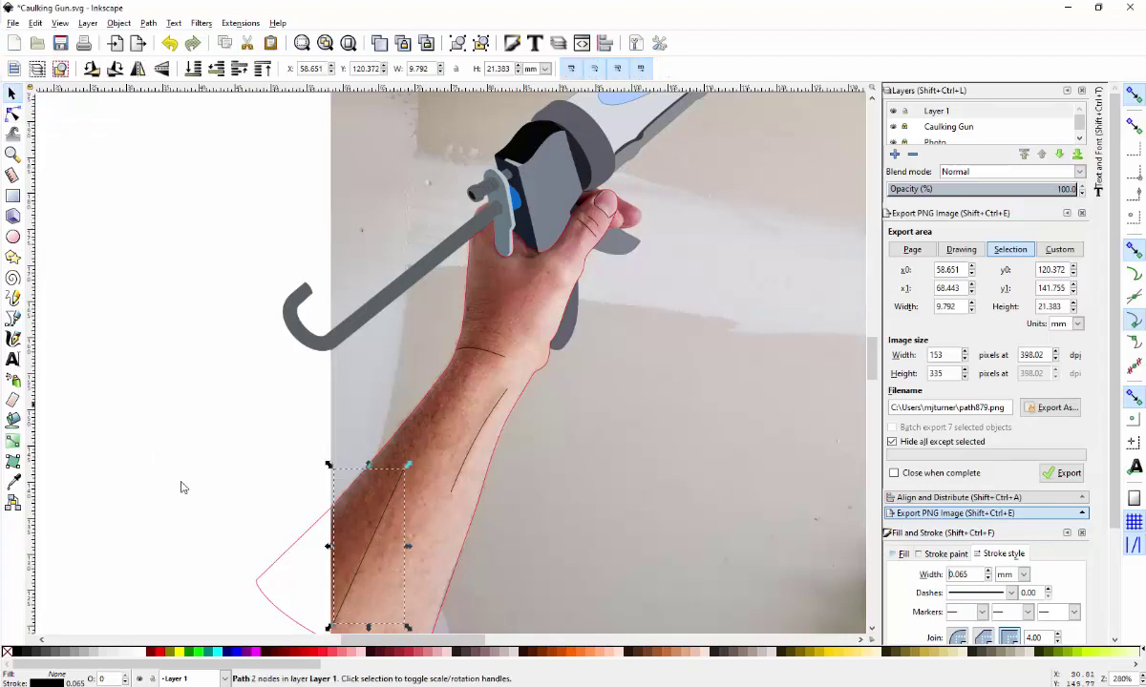
- Convert the straight crease line along the lower forearm to a curve and bend it slightly to follow the arm's shading
{"action": "left_click", "coordinate": [13, 113]}
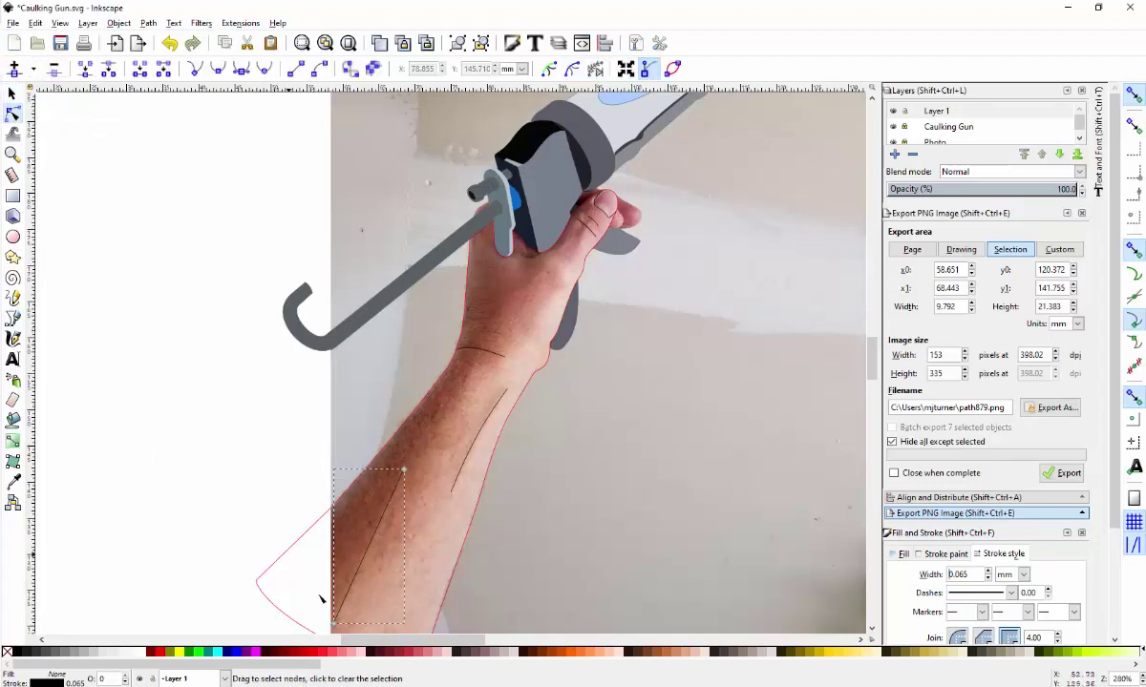
{"action": "left_click_drag", "start_coordinate": [288, 593], "coordinate": [406, 417]}
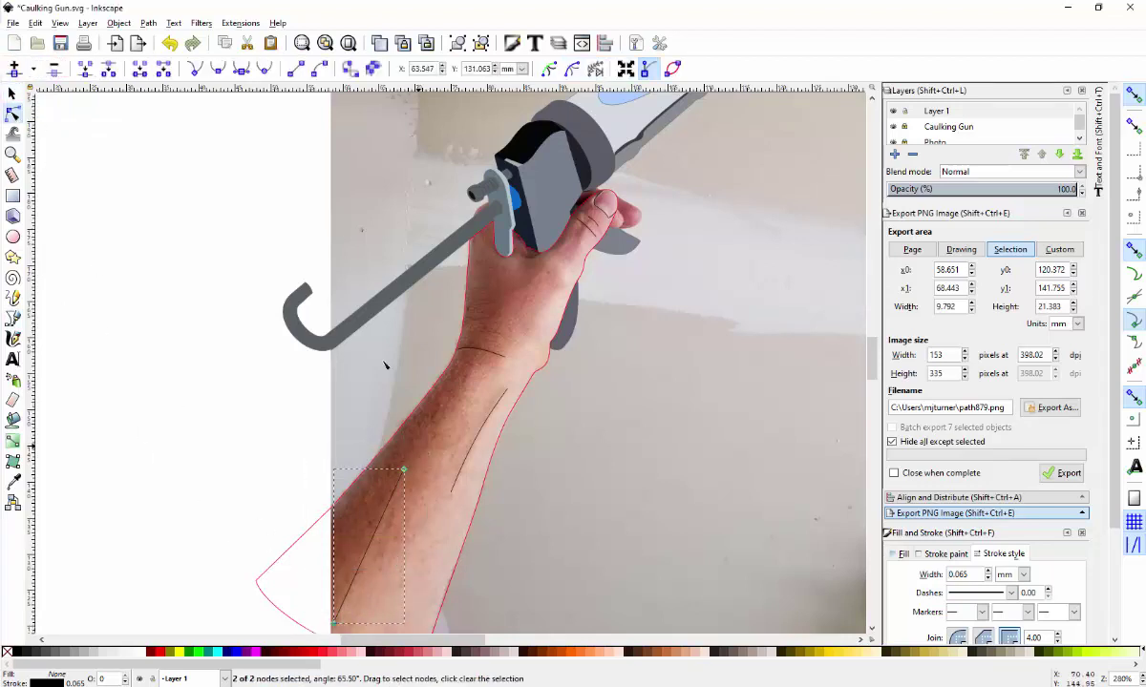
{"action": "left_click", "coordinate": [319, 67]}
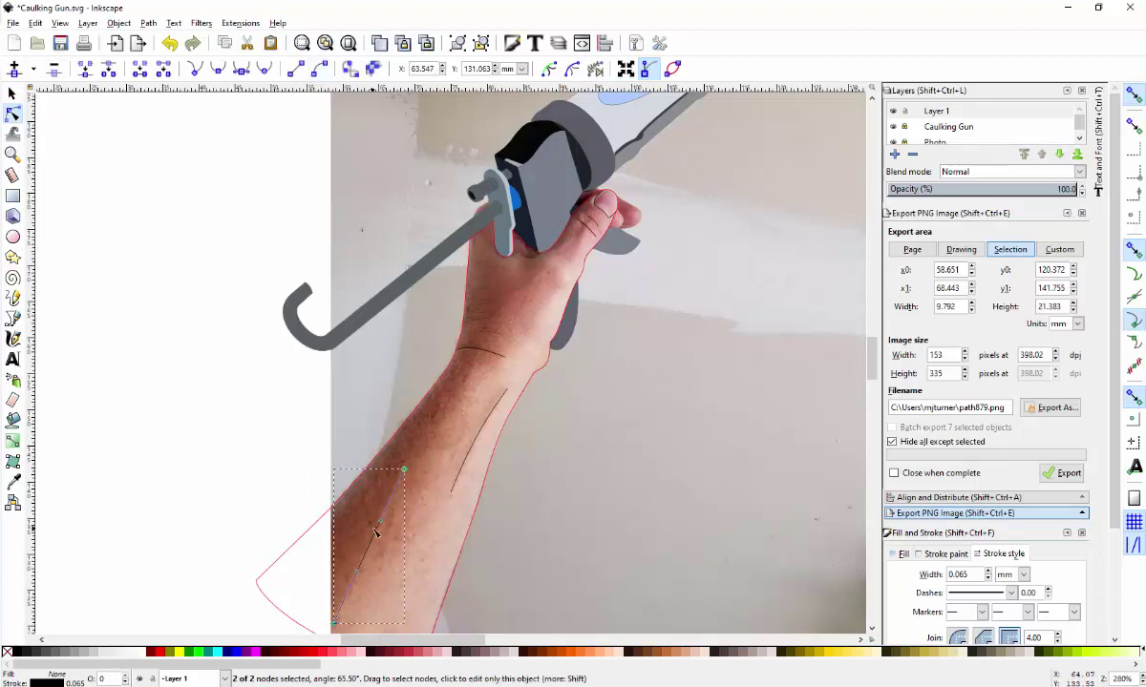
{"action": "left_click_drag", "start_coordinate": [379, 527], "coordinate": [376, 523]}
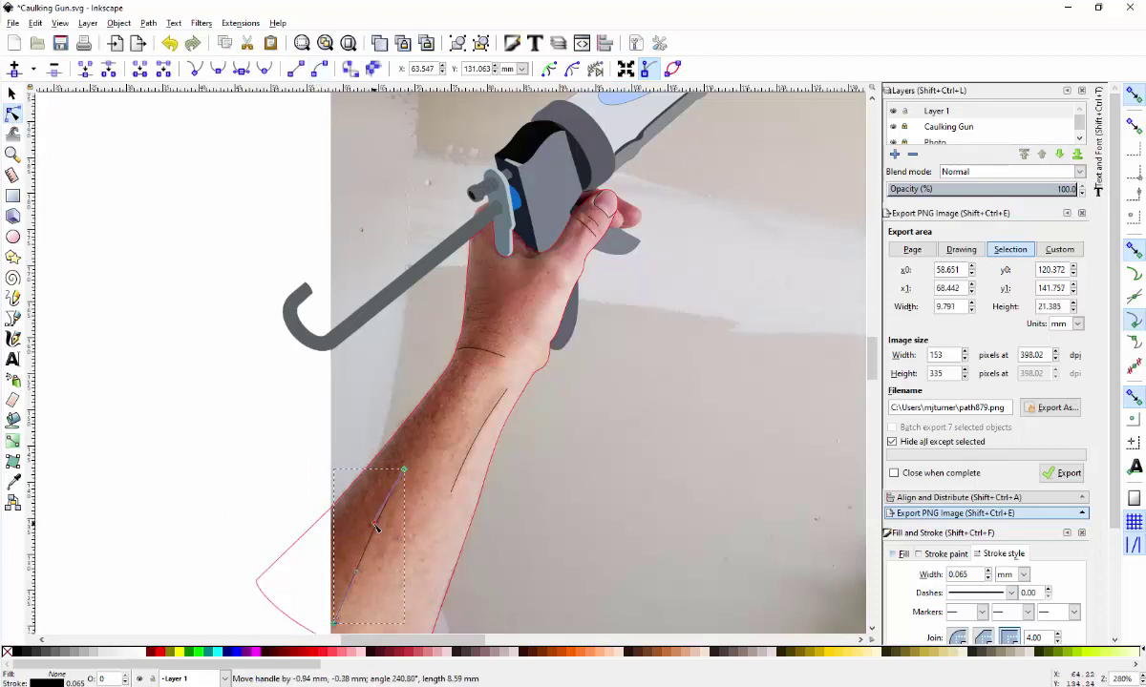
{"action": "left_click_drag", "start_coordinate": [358, 574], "coordinate": [367, 578]}
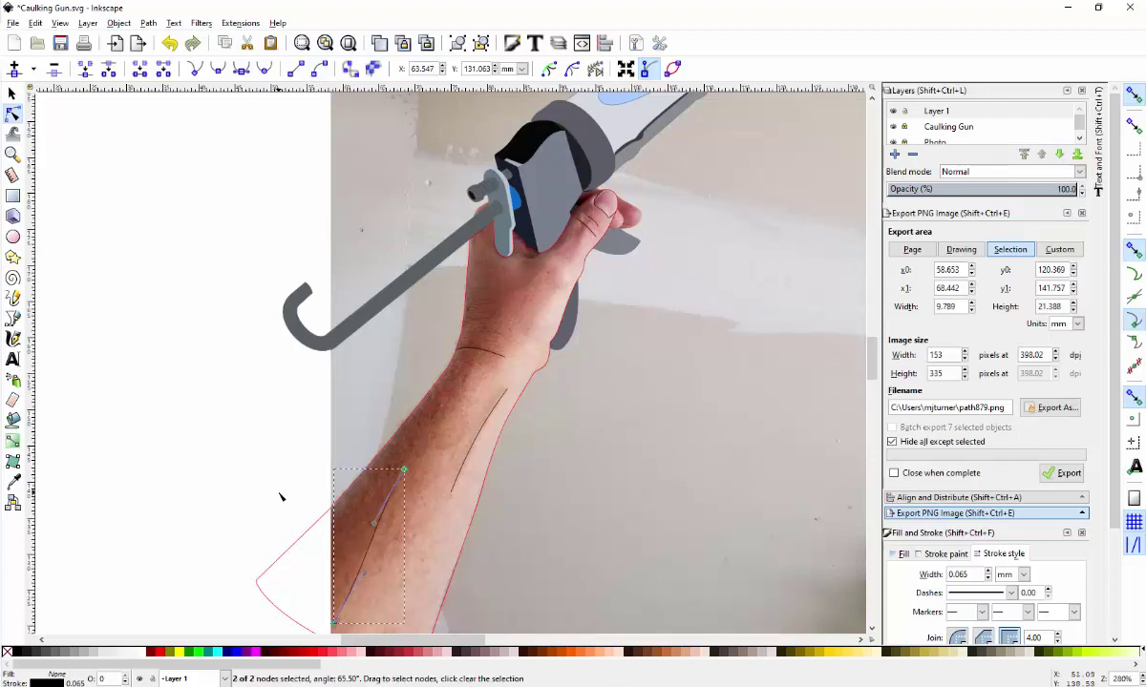
{"action": "left_click", "coordinate": [219, 484]}
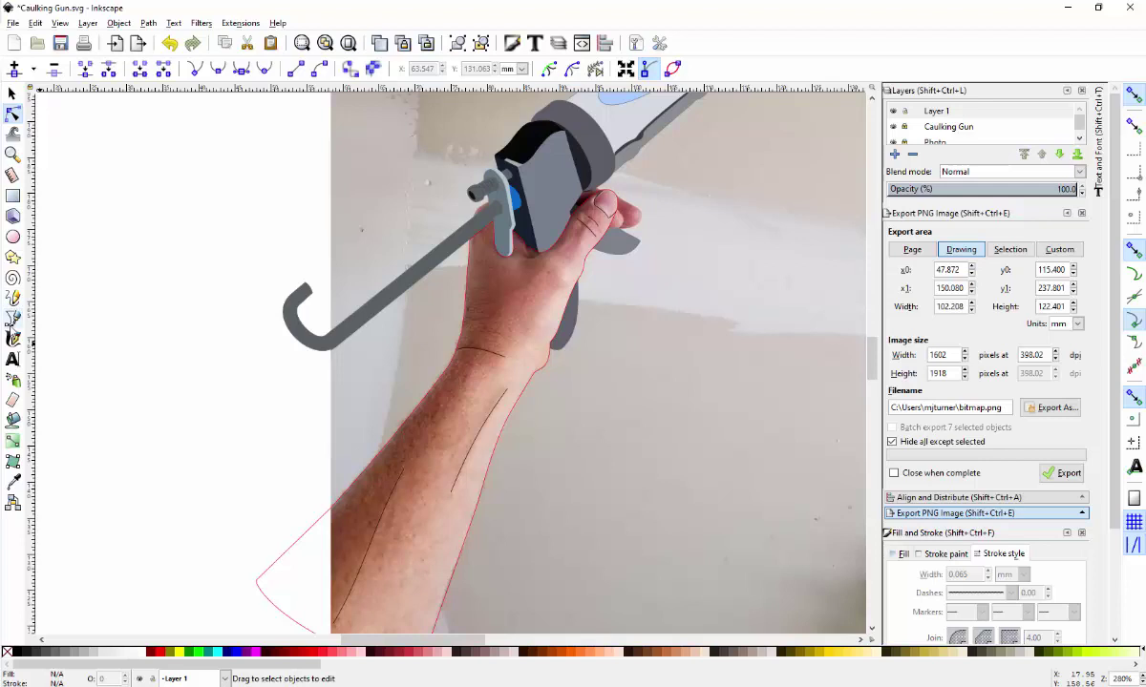
- Draw a straight line about 3.3 mm long from the wrist's thumb-side outline inward, with a 0.065 mm stroke width
{"action": "left_click", "coordinate": [13, 318]}
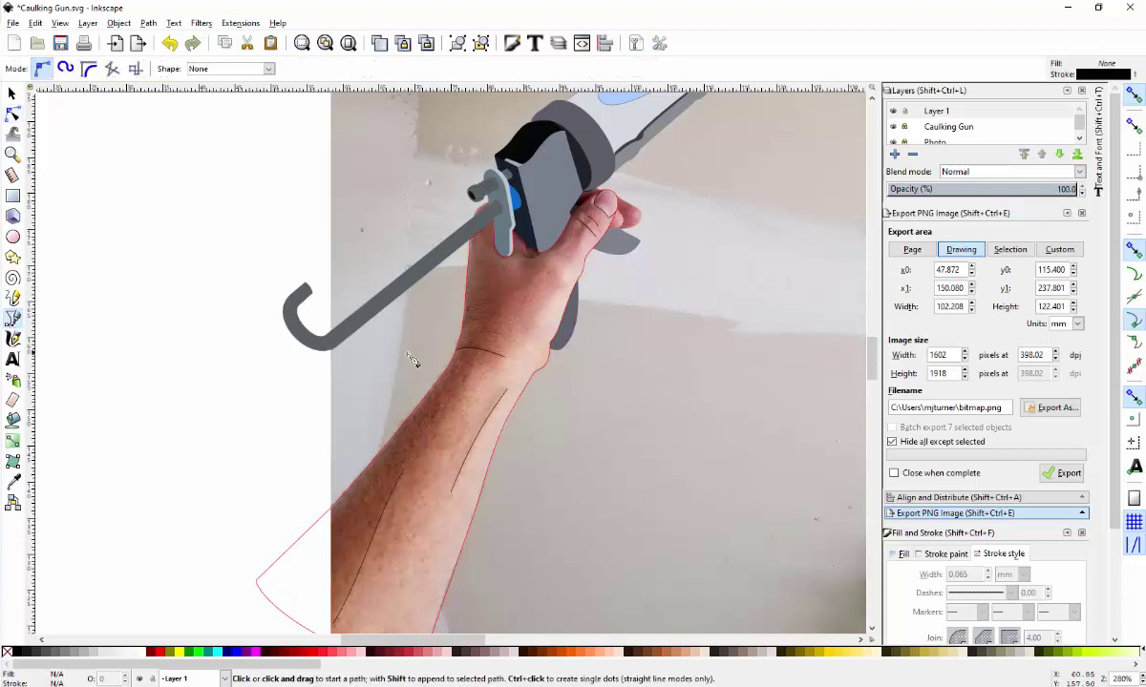
{"action": "left_click", "coordinate": [549, 343]}
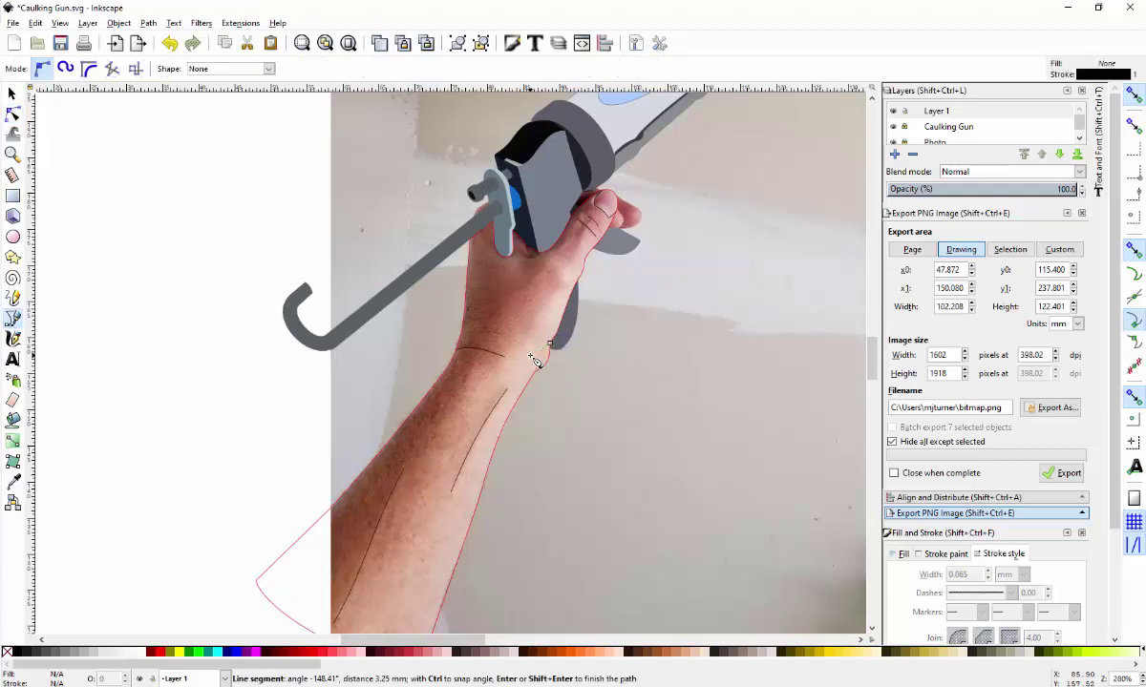
{"action": "left_click", "coordinate": [529, 355]}
{"action": "key", "text": "Return"}
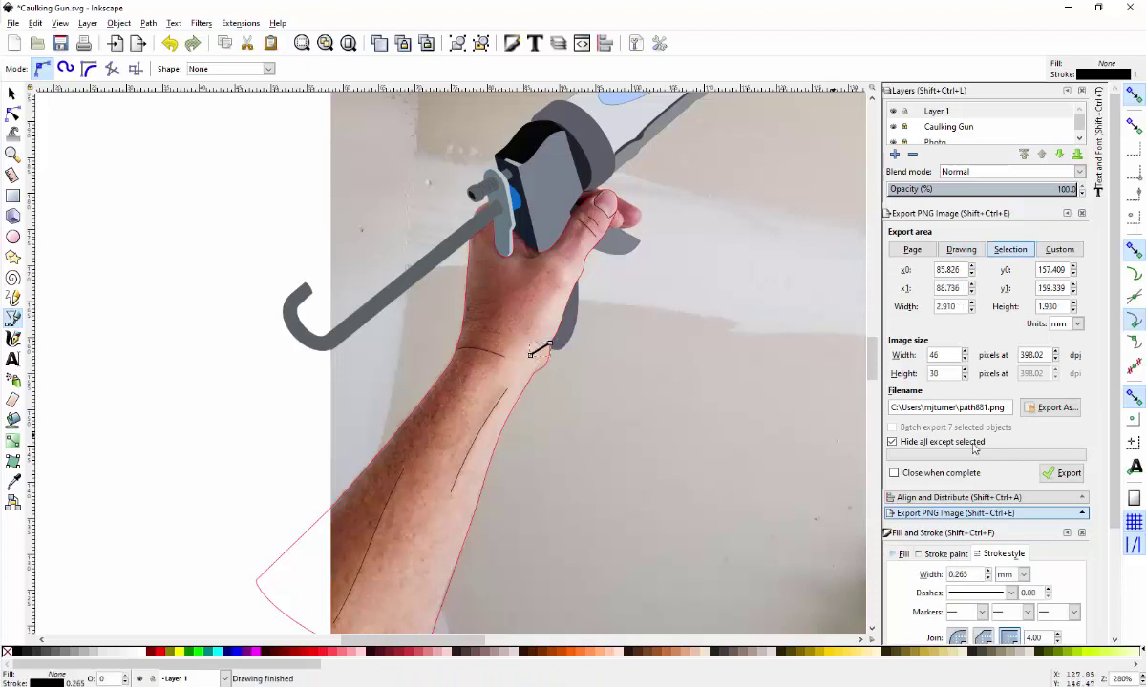
{"action": "scroll", "coordinate": [980, 578], "scroll_direction": "down", "scroll_amount": 2}
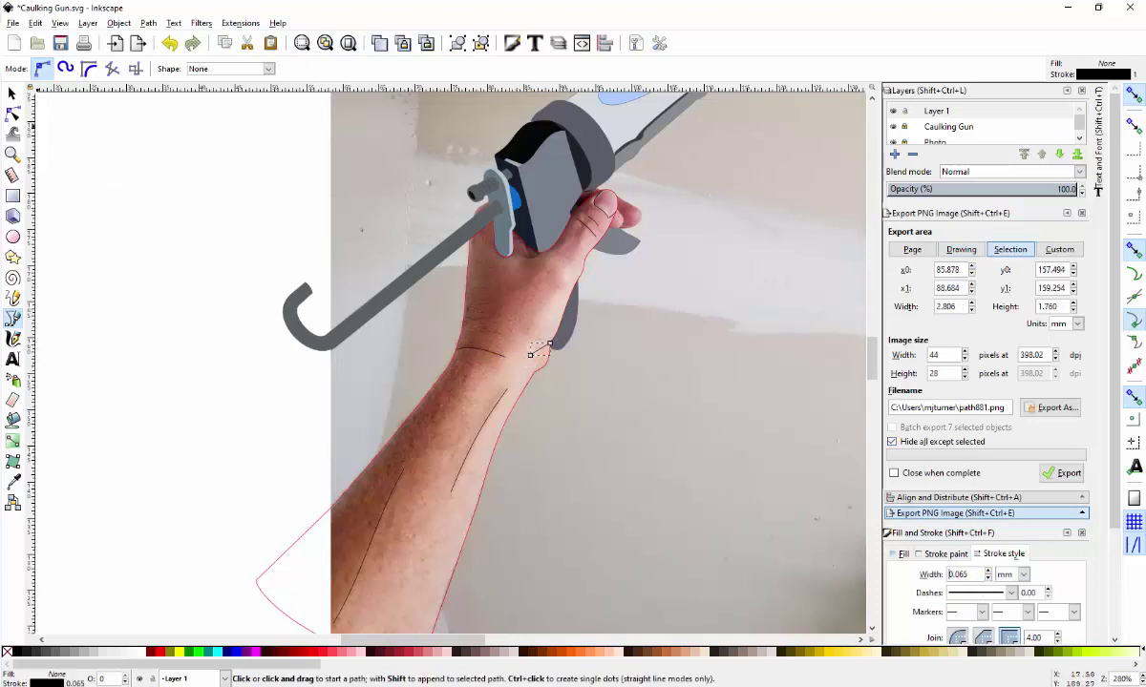
- Convert the short thumb-side wrist line to a curve and bow it downward to match the wrist crease
{"action": "left_click", "coordinate": [13, 113]}
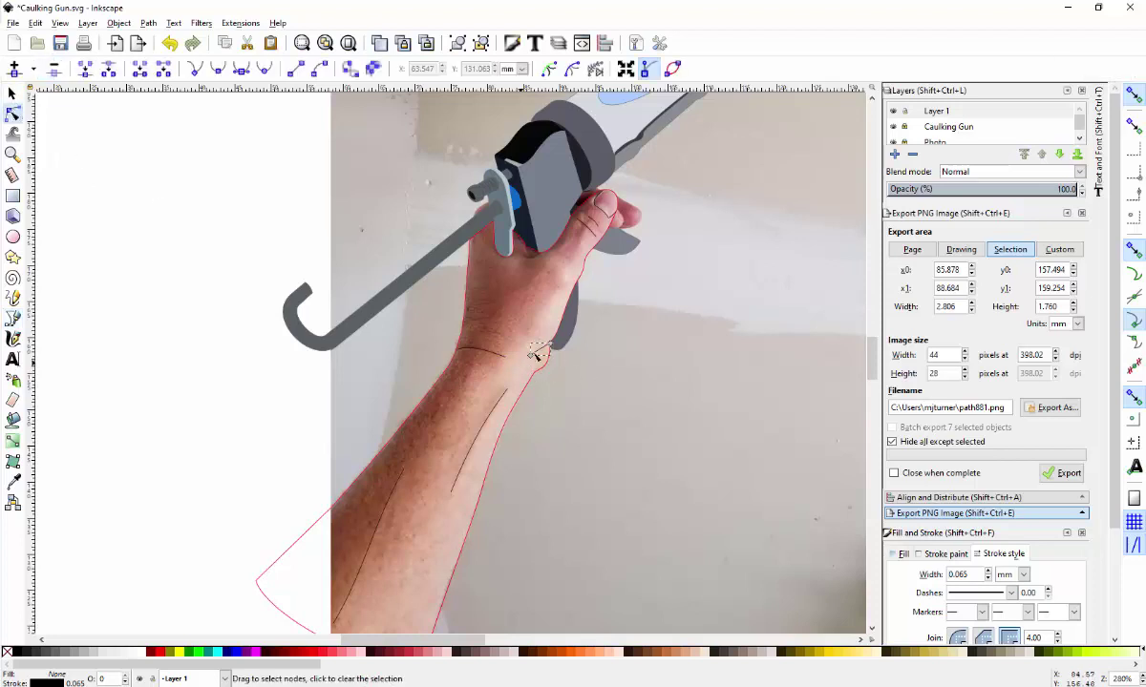
{"action": "left_click", "coordinate": [535, 351]}
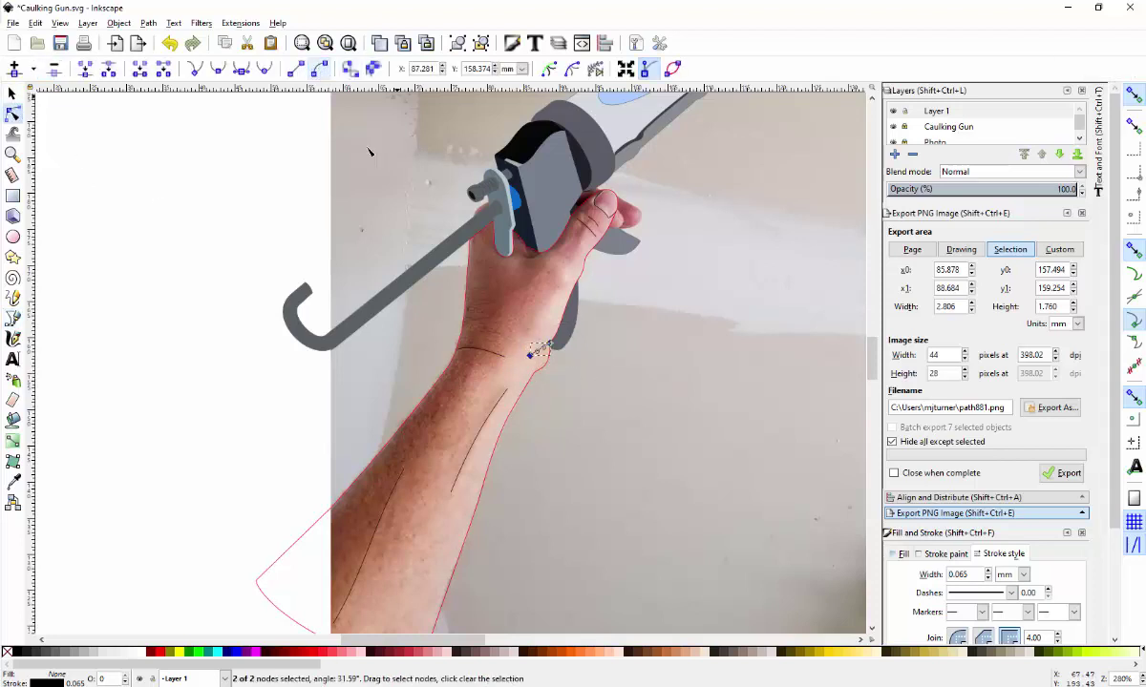
{"action": "scroll", "coordinate": [553, 355], "scroll_direction": "up", "scroll_amount": 4}
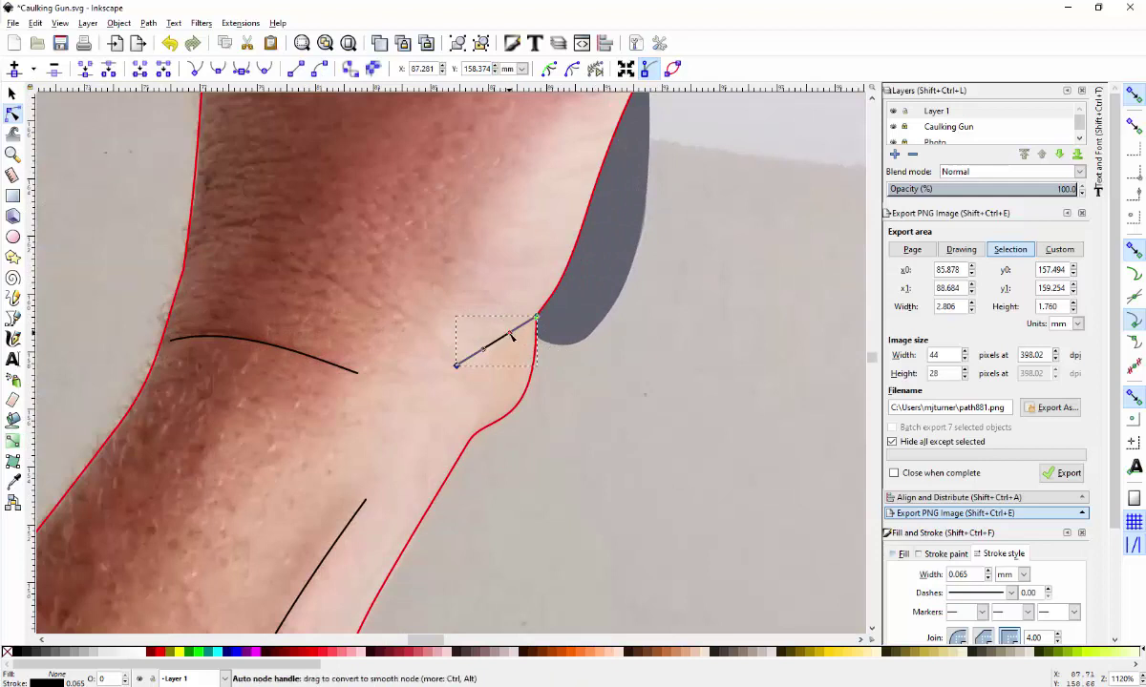
{"action": "left_click_drag", "start_coordinate": [504, 331], "coordinate": [483, 362]}
{"action": "left_click", "coordinate": [556, 455]}
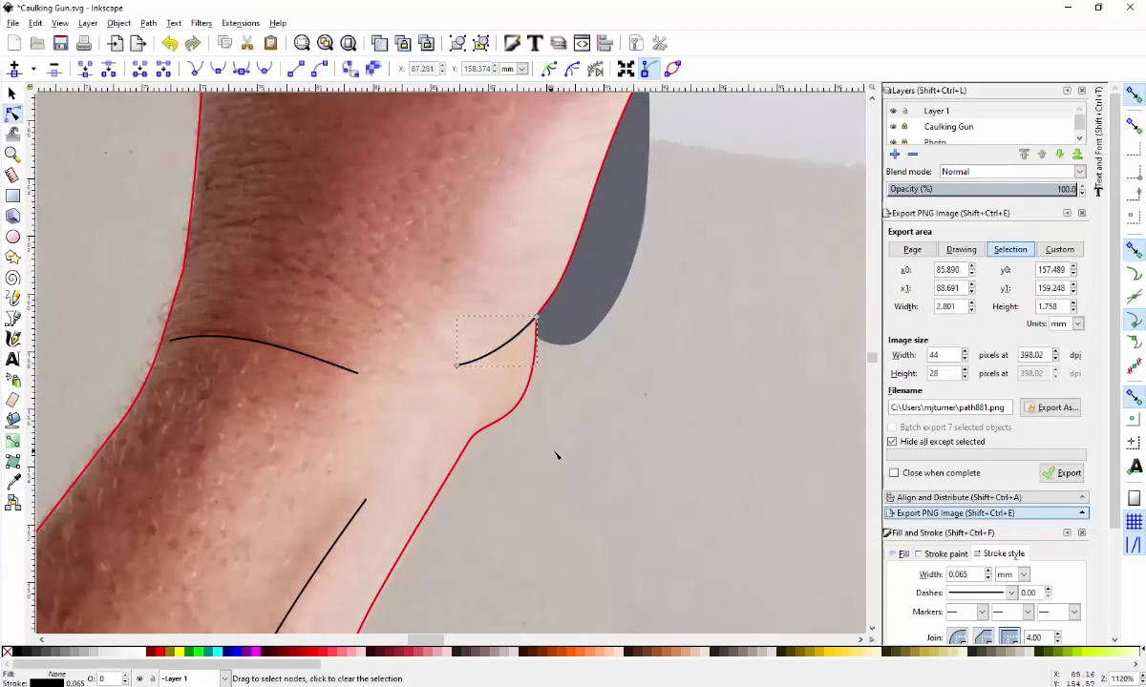
- Draw a horizontal line about 2.6 mm long across the skin fold below the gun body's lower tip, with a 0.065 mm stroke width
{"action": "scroll", "coordinate": [559, 458], "scroll_direction": "down", "scroll_amount": 4}
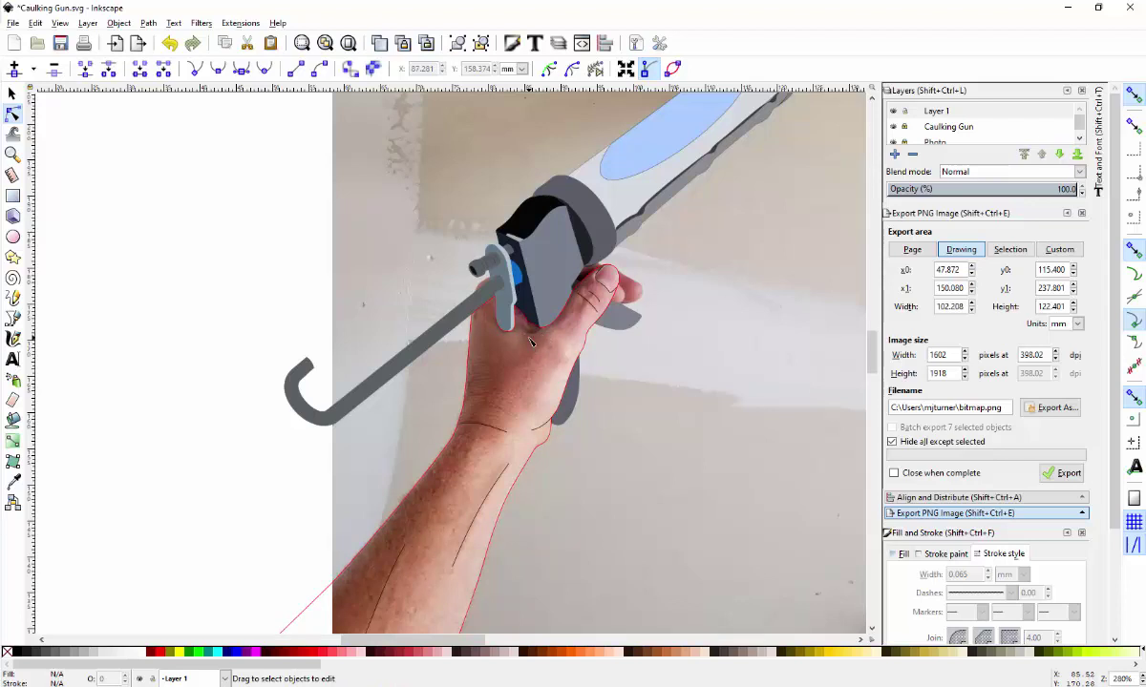
{"action": "scroll", "coordinate": [541, 338], "scroll_direction": "up", "scroll_amount": 3}
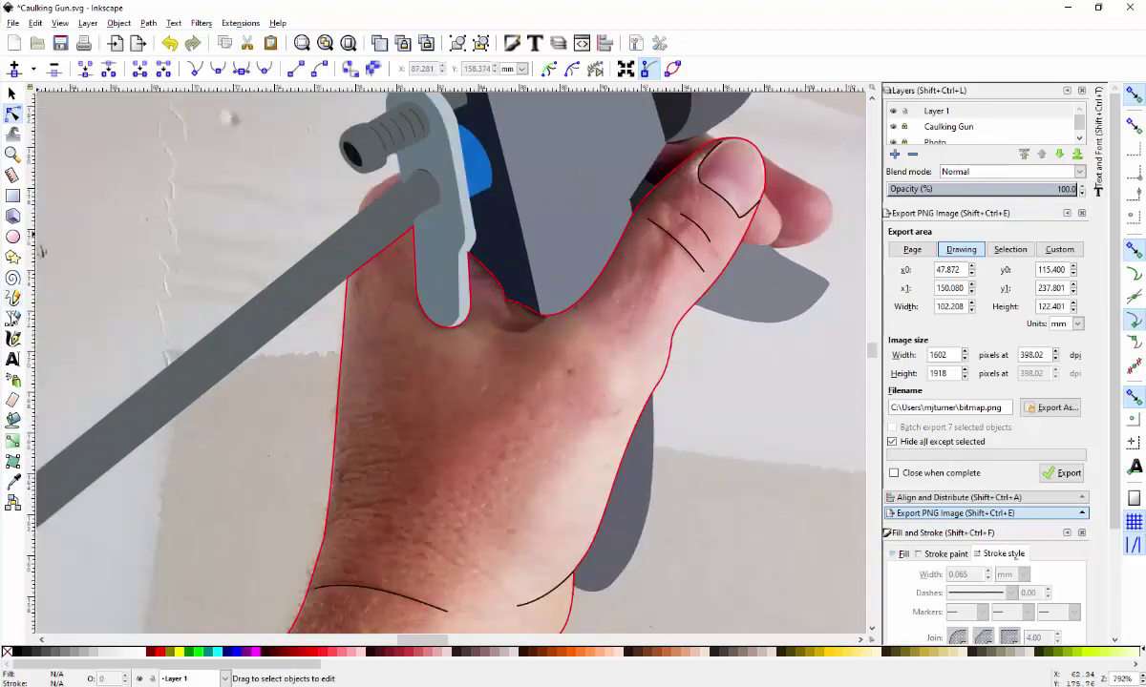
{"action": "left_click", "coordinate": [12, 318]}
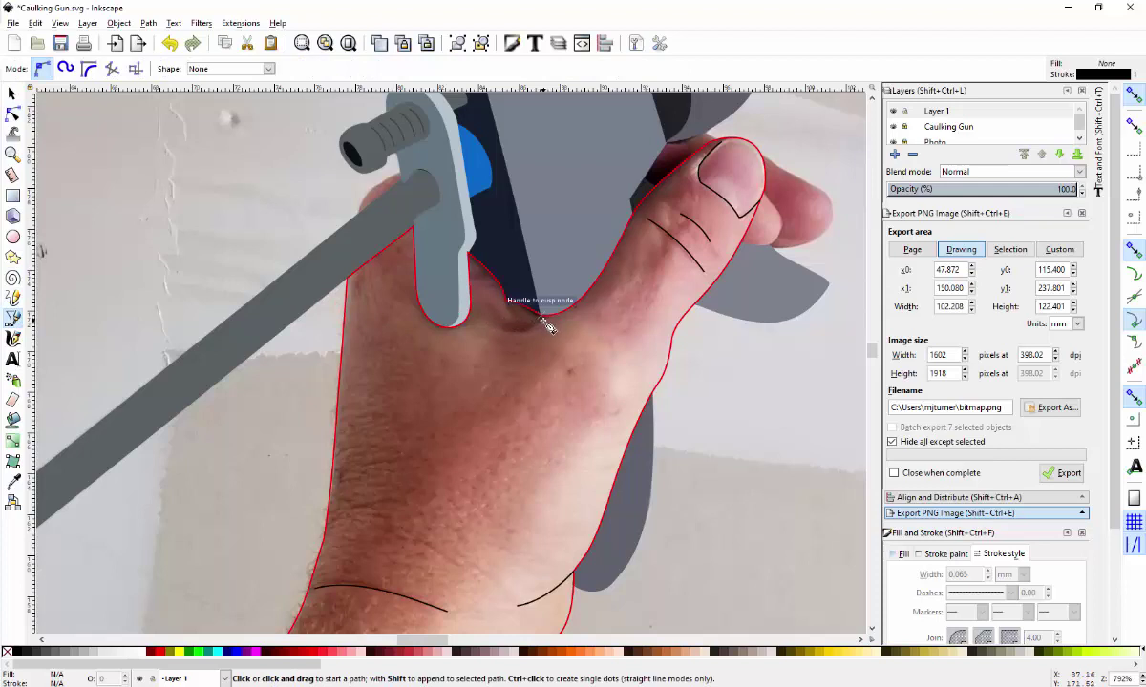
{"action": "left_click", "coordinate": [543, 323]}
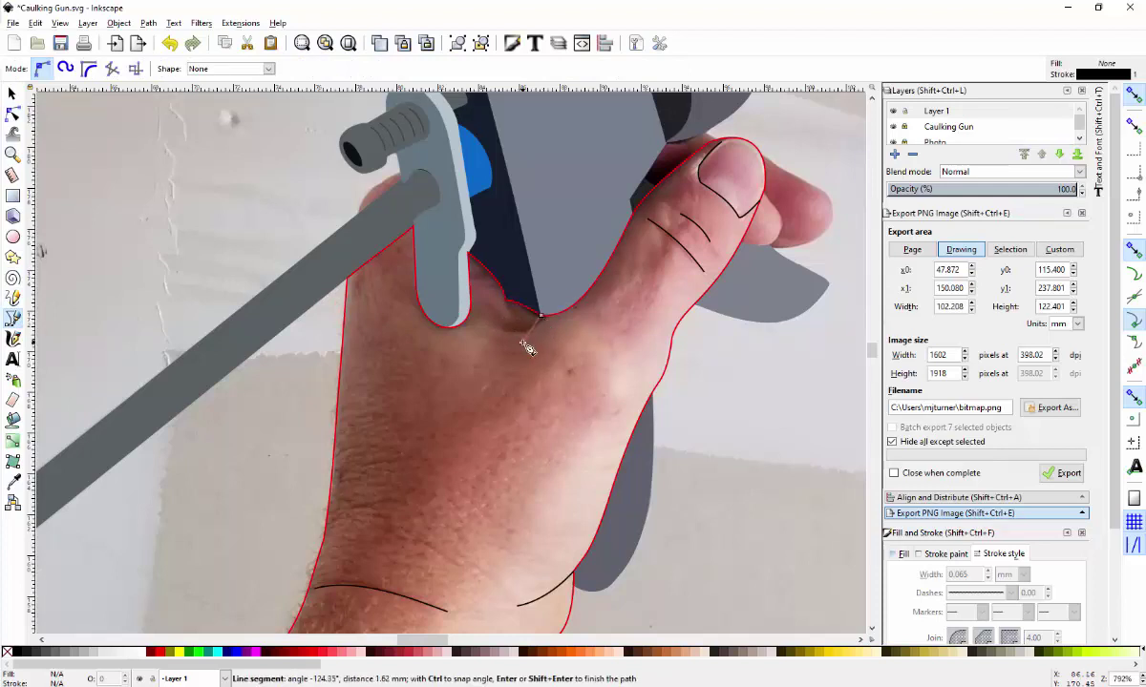
{"action": "key", "text": "Escape"}
{"action": "scroll", "coordinate": [534, 338], "scroll_direction": "up", "scroll_amount": 3, "text": "ctrl"}
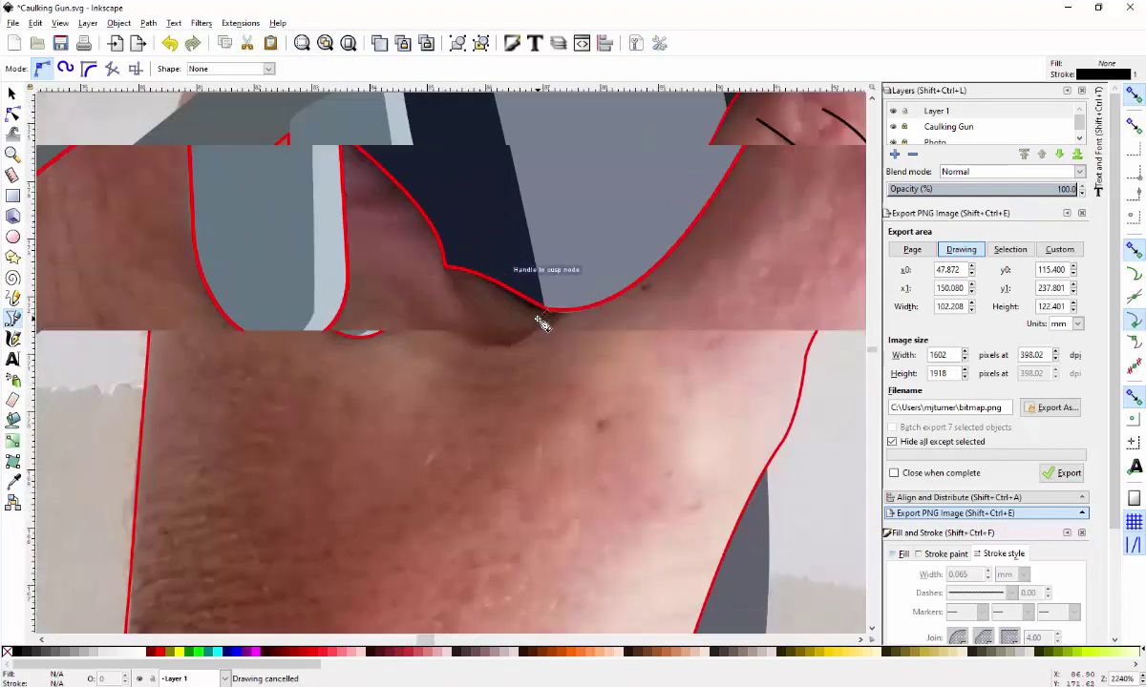
{"action": "left_click", "coordinate": [552, 328]}
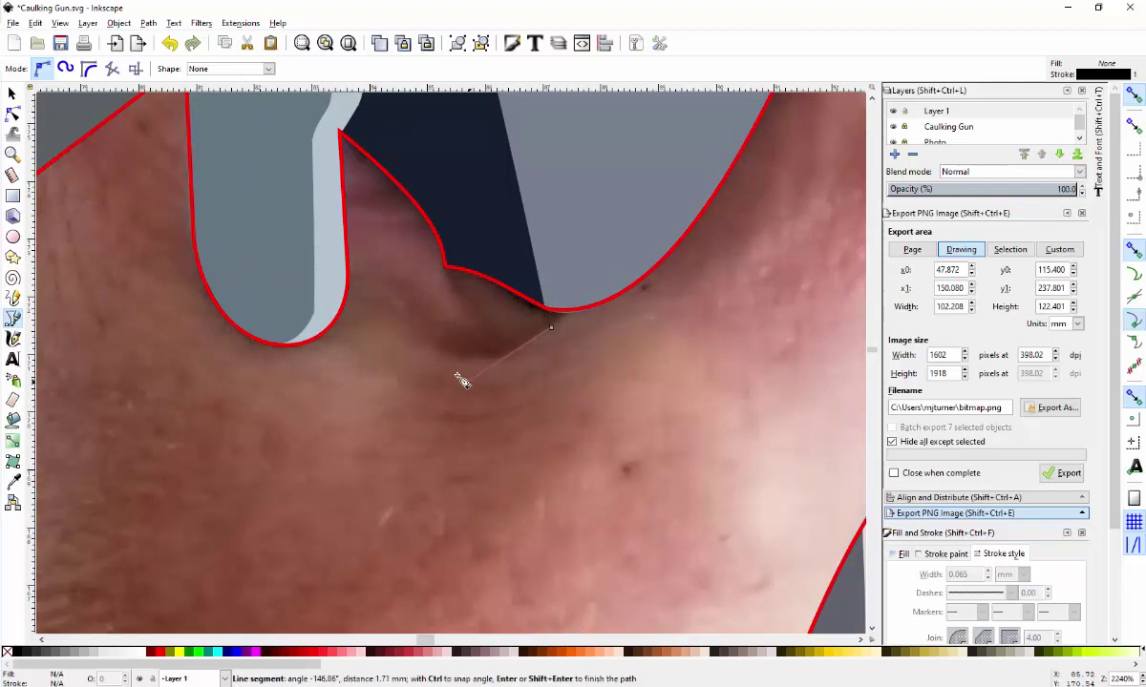
{"action": "left_click", "coordinate": [401, 329]}
{"action": "key", "text": "Return"}
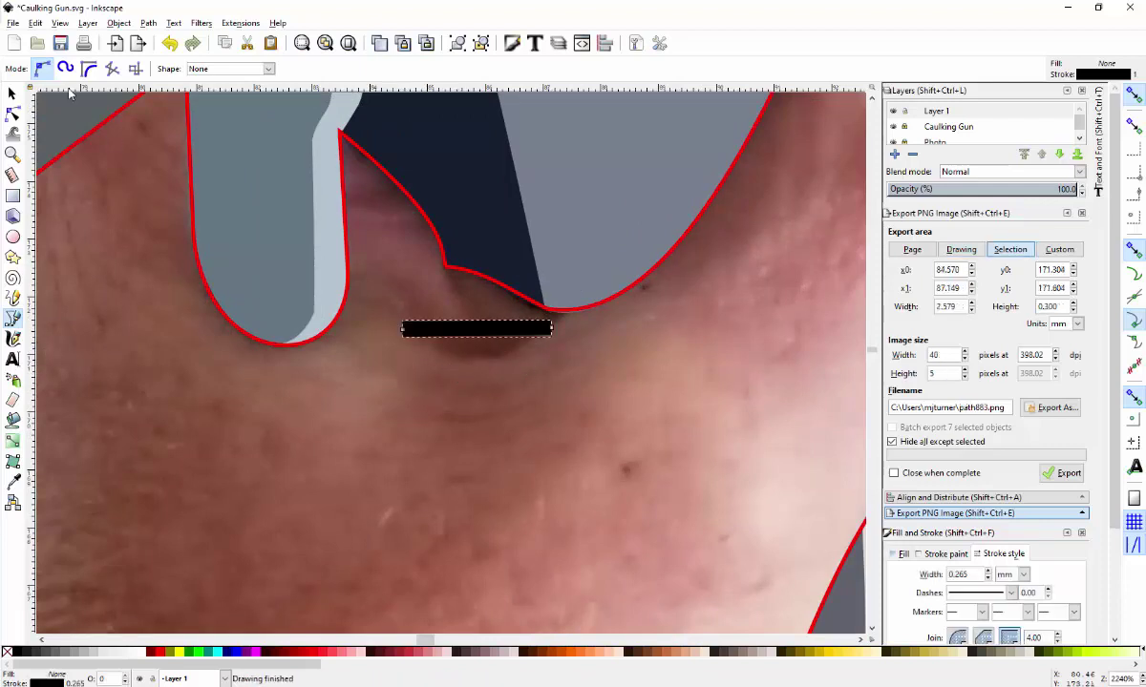
{"action": "left_click", "coordinate": [988, 578]}
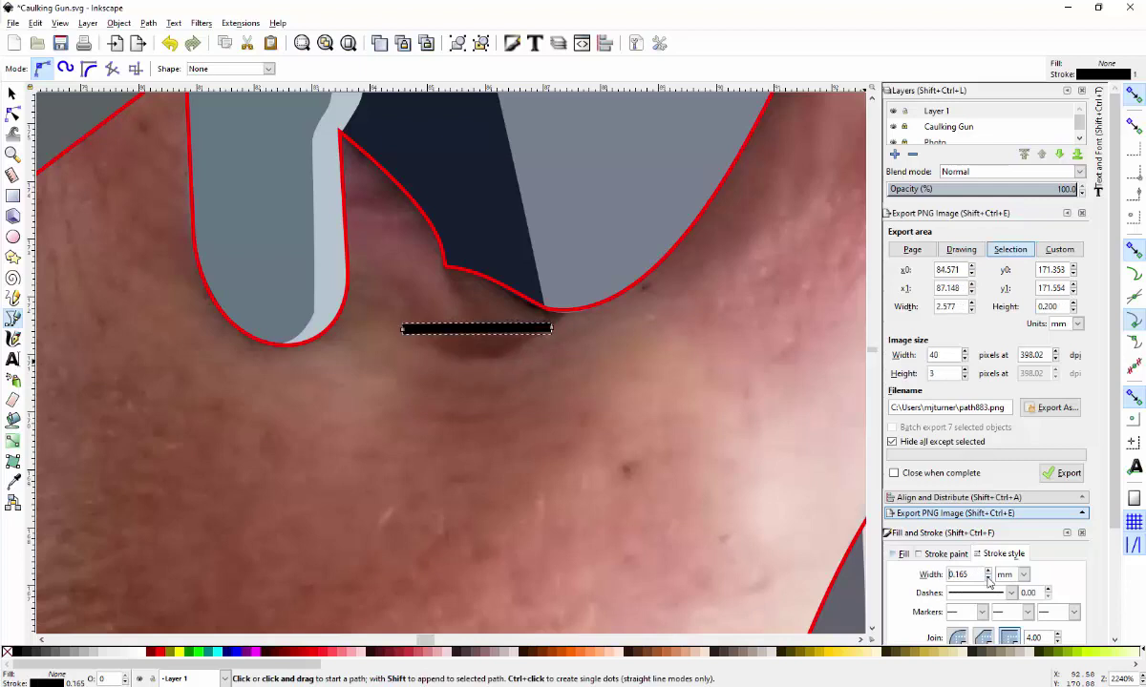
{"action": "left_click", "coordinate": [988, 578]}
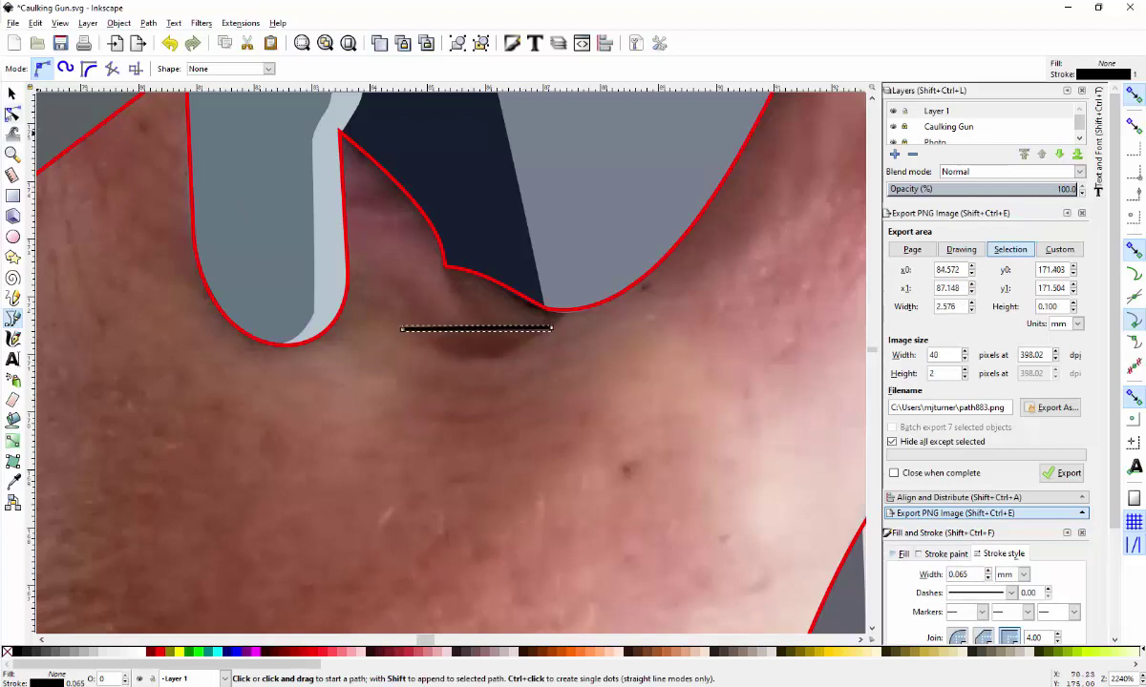
- Convert the skin-fold line to a curve, bow it downward, and shift the whole curve slightly up and right
{"action": "left_click", "coordinate": [11, 92]}
{"action": "left_click", "coordinate": [12, 114]}
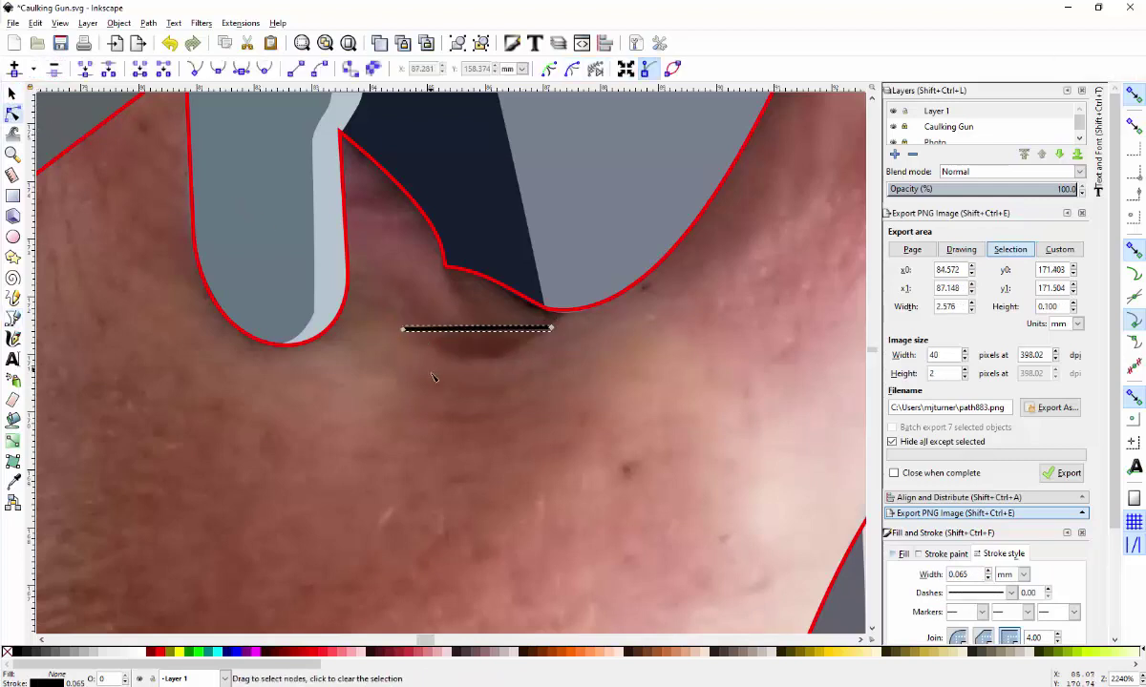
{"action": "left_click_drag", "start_coordinate": [370, 336], "coordinate": [587, 318]}
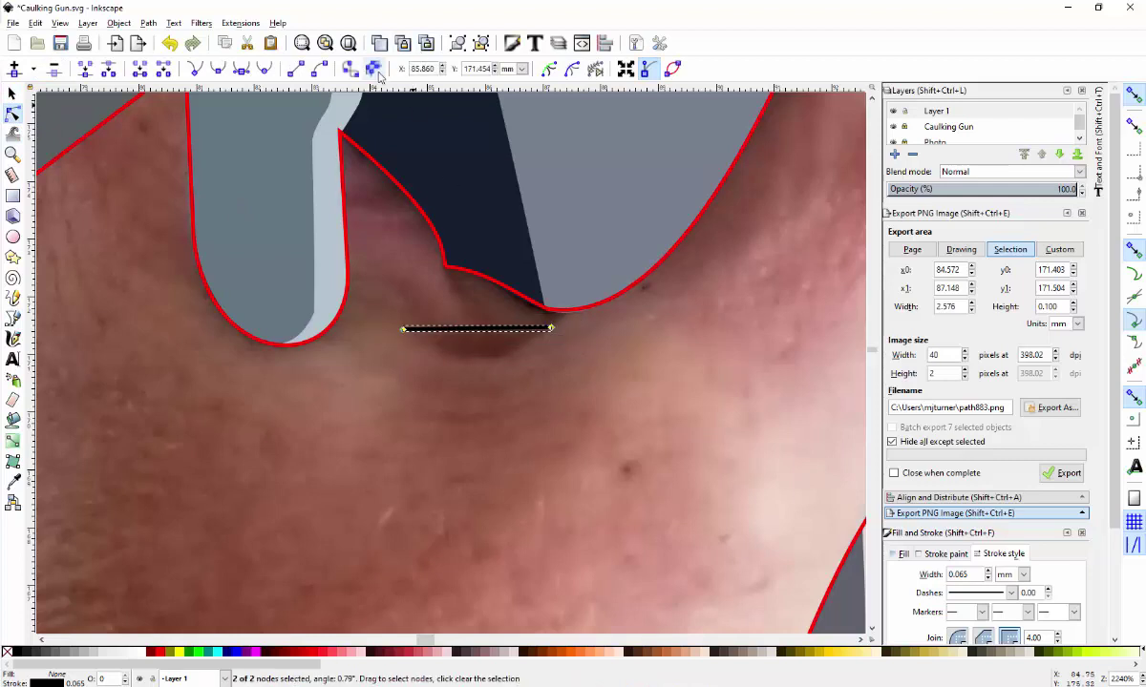
{"action": "left_click", "coordinate": [320, 70]}
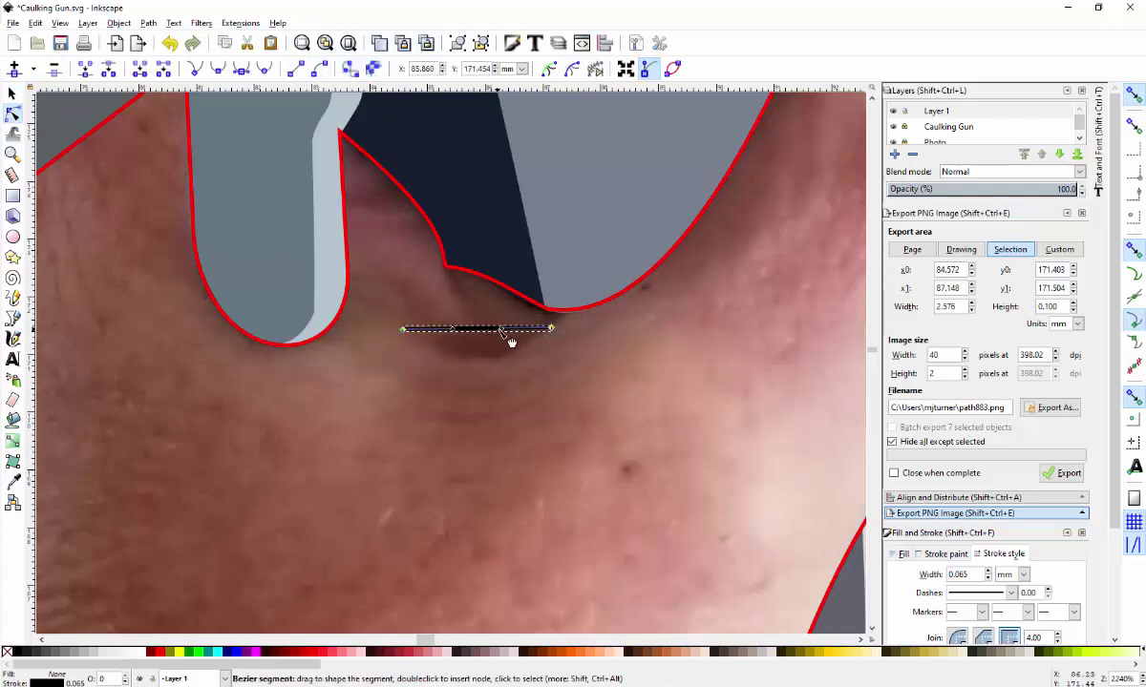
{"action": "left_click_drag", "start_coordinate": [510, 361], "coordinate": [496, 370]}
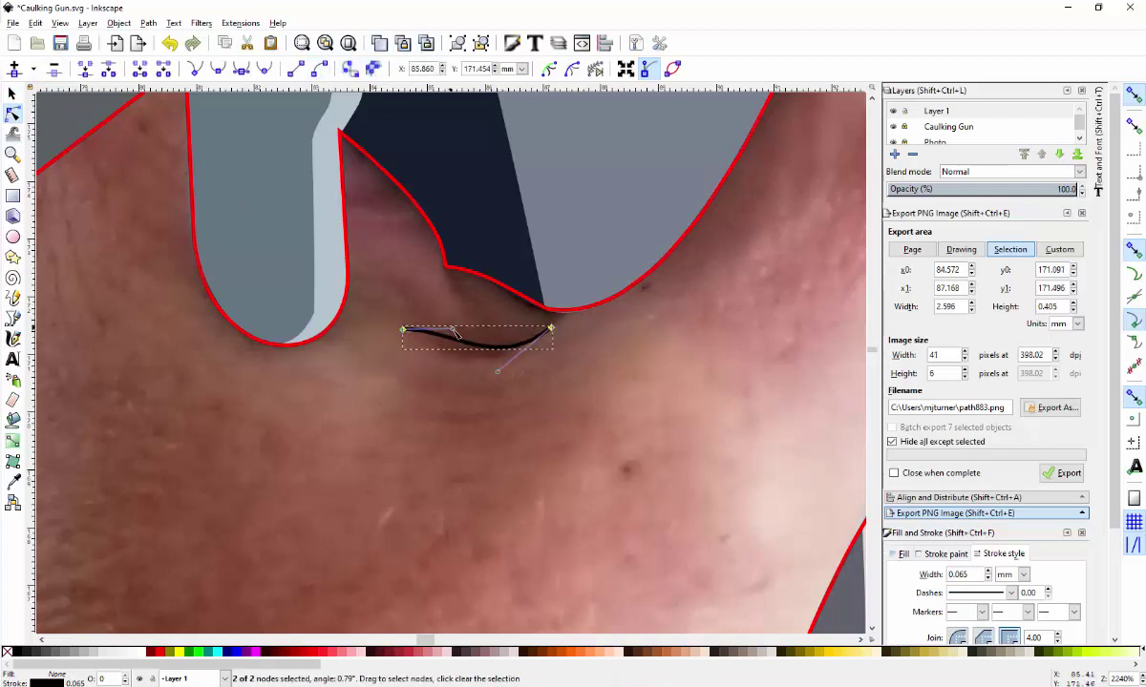
{"action": "left_click_drag", "start_coordinate": [432, 342], "coordinate": [451, 369]}
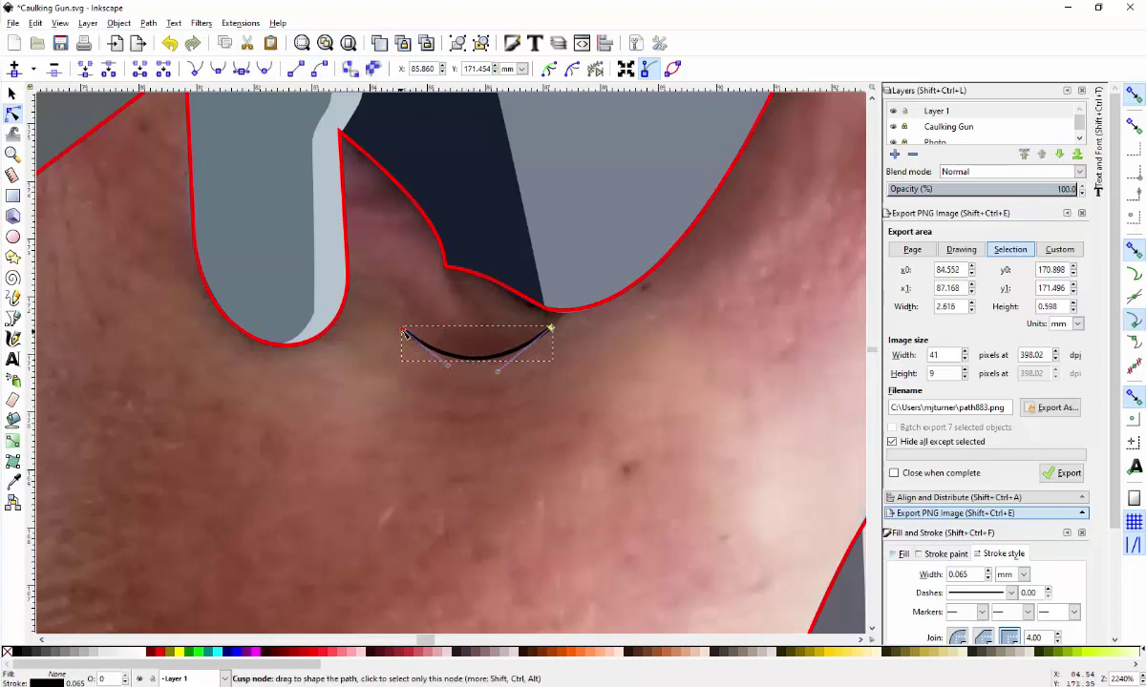
{"action": "mouse_move", "coordinate": [404, 332]}
{"action": "left_mouse_down"}
{"action": "mouse_move", "coordinate": [385, 317]}
{"action": "mouse_move", "coordinate": [416, 328]}
{"action": "left_mouse_up"}
{"action": "left_click", "coordinate": [478, 400]}
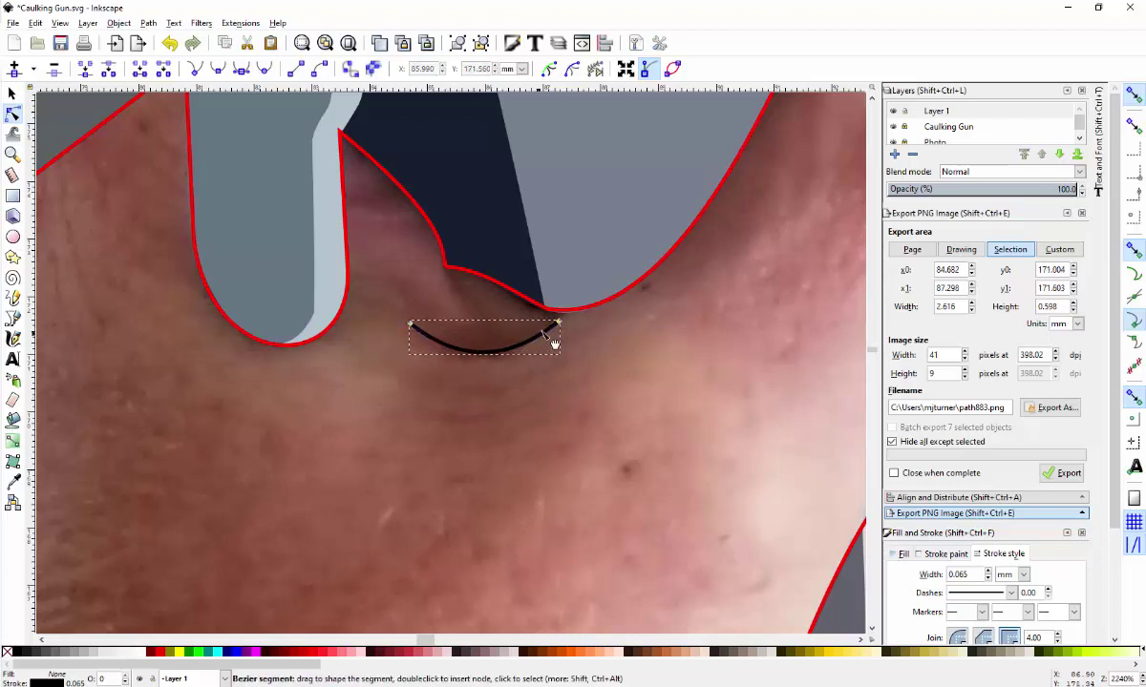
- Adjust the skin-fold curve's end nodes and handles into a shallow arc about 3.3 mm wide and 0.8 mm deep, ending near the hand outline
{"action": "left_click_drag", "start_coordinate": [561, 325], "coordinate": [565, 315]}
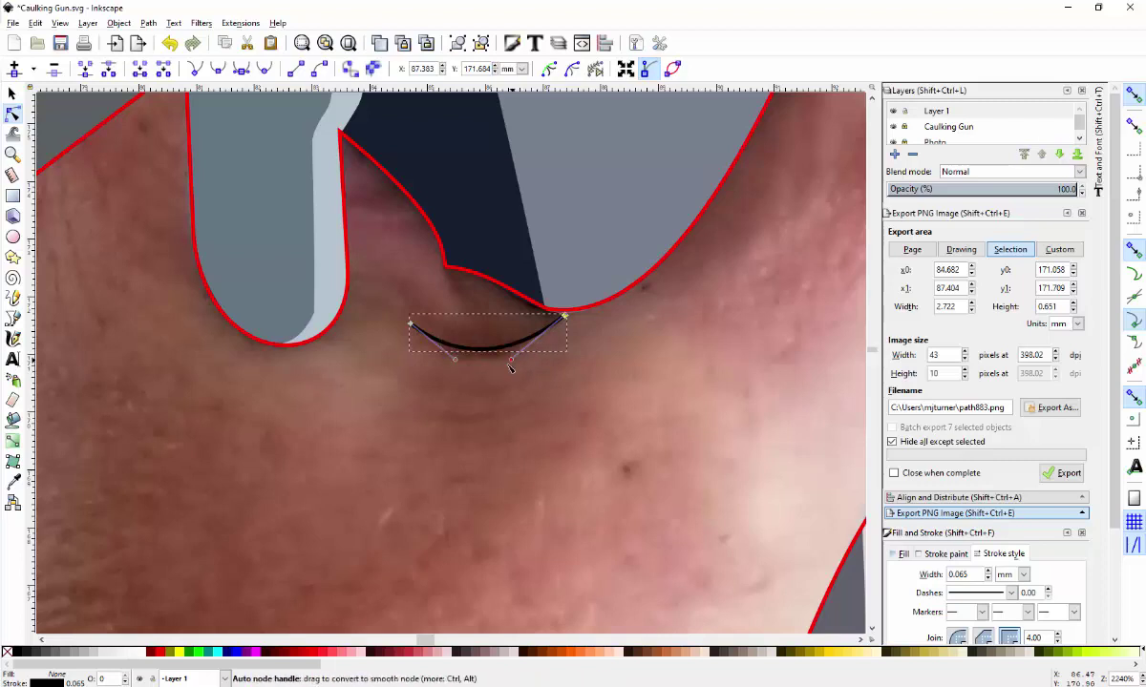
{"action": "mouse_move", "coordinate": [513, 360]}
{"action": "left_mouse_down"}
{"action": "mouse_move", "coordinate": [487, 370]}
{"action": "mouse_move", "coordinate": [496, 374]}
{"action": "left_mouse_up"}
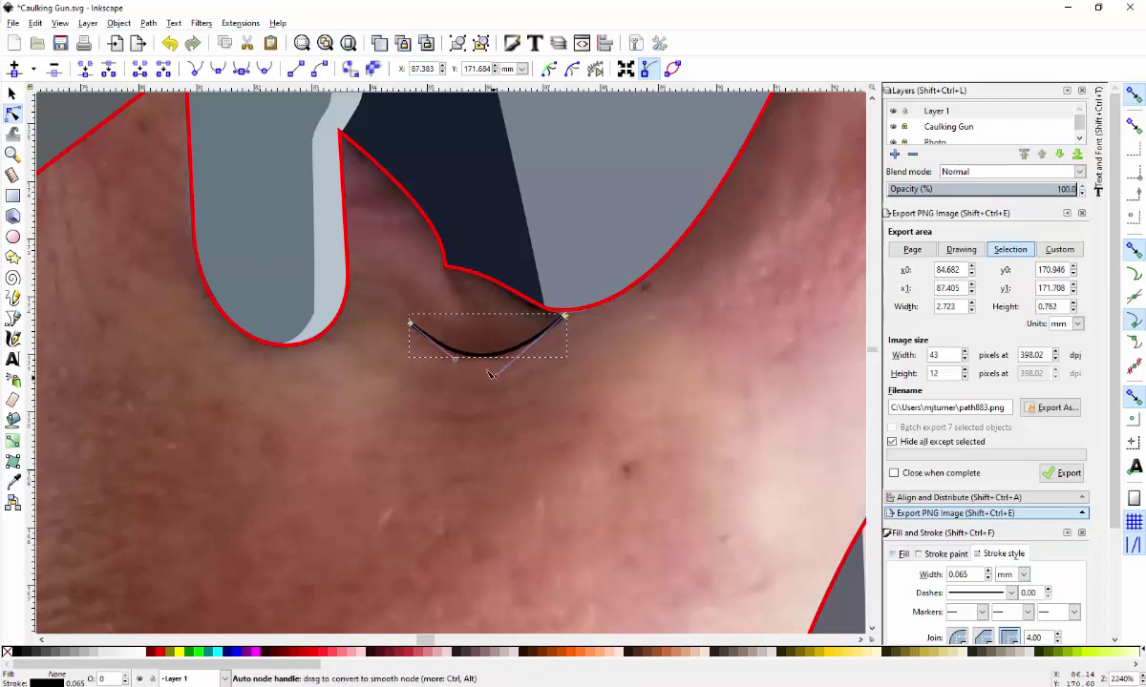
{"action": "left_click", "coordinate": [410, 325]}
{"action": "left_click_drag", "start_coordinate": [411, 325], "coordinate": [396, 287]}
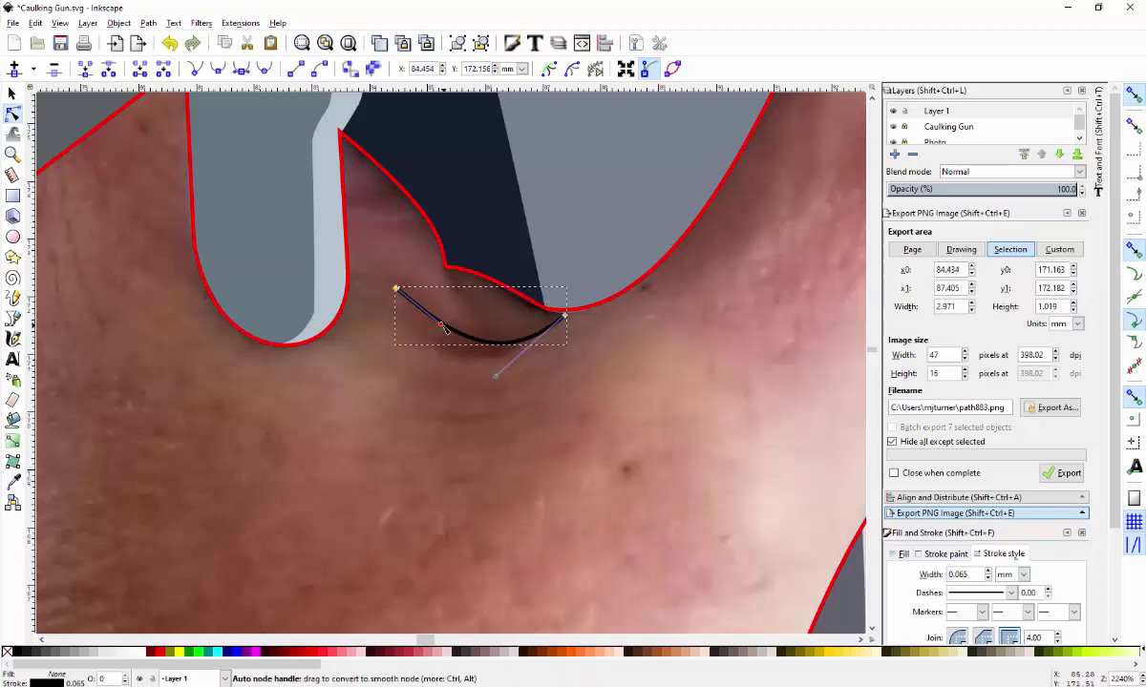
{"action": "mouse_move", "coordinate": [440, 324]}
{"action": "left_mouse_down"}
{"action": "mouse_move", "coordinate": [440, 371]}
{"action": "mouse_move", "coordinate": [454, 330]}
{"action": "left_mouse_up"}
{"action": "left_click_drag", "start_coordinate": [398, 291], "coordinate": [385, 322]}
{"action": "left_click", "coordinate": [434, 421]}
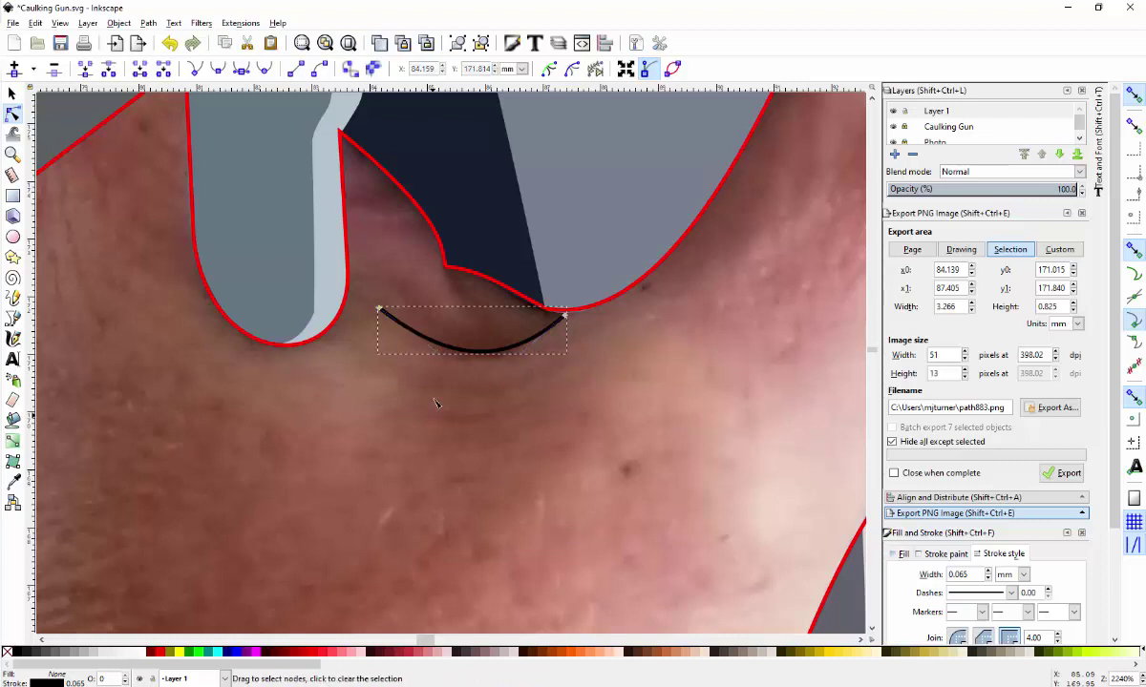
- Duplicate the skin-fold curve and place the copy about 1.2 mm below the original, slightly to the left
{"action": "left_click", "coordinate": [14, 99]}
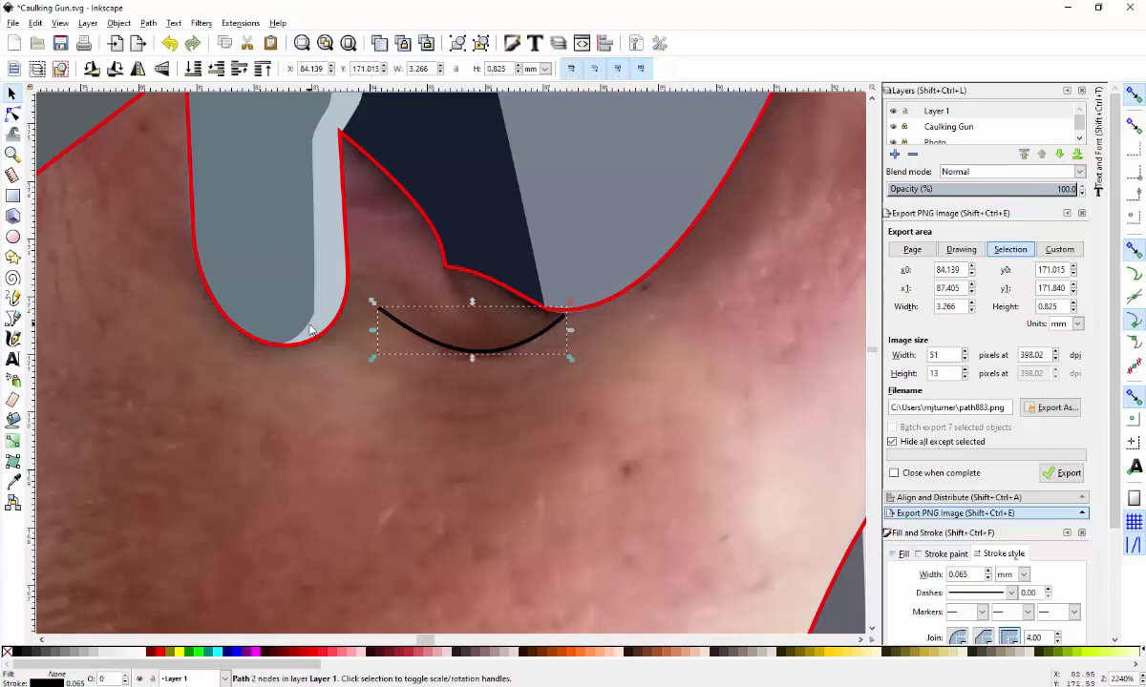
{"action": "key", "text": "ctrl+d"}
{"action": "left_click_drag", "start_coordinate": [522, 370], "coordinate": [471, 427]}
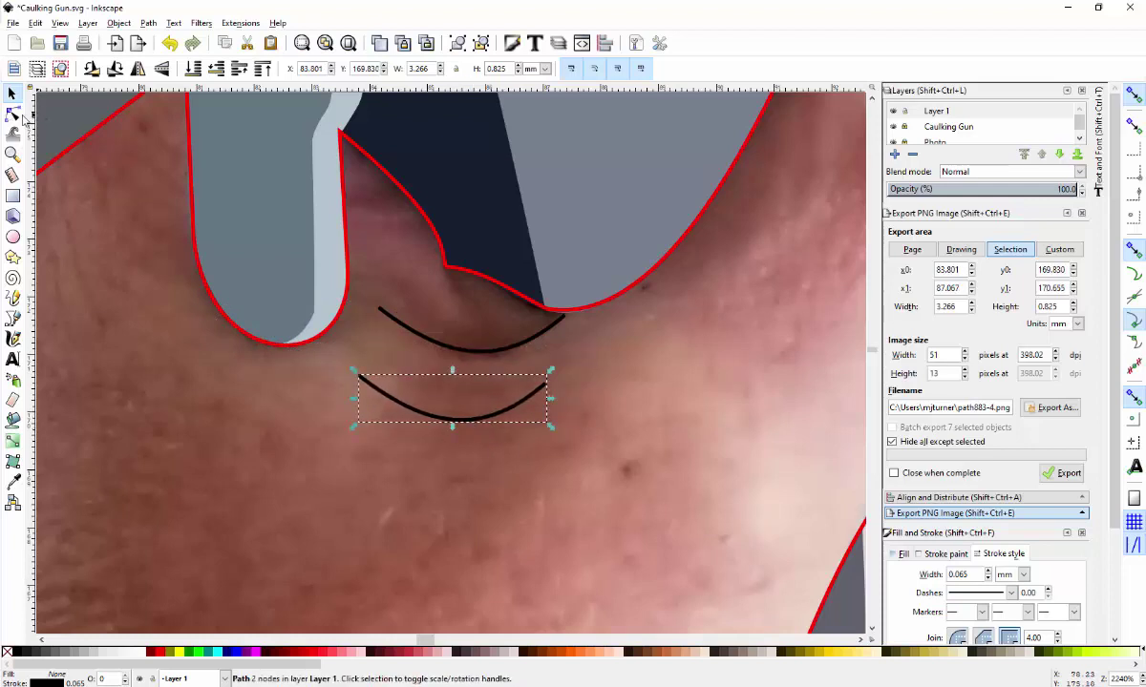
- Move the lower skin-fold curve's end nodes inward and flatten its bow into an arc about 2.5 mm wide and 0.5 mm deep
{"action": "left_click", "coordinate": [13, 114]}
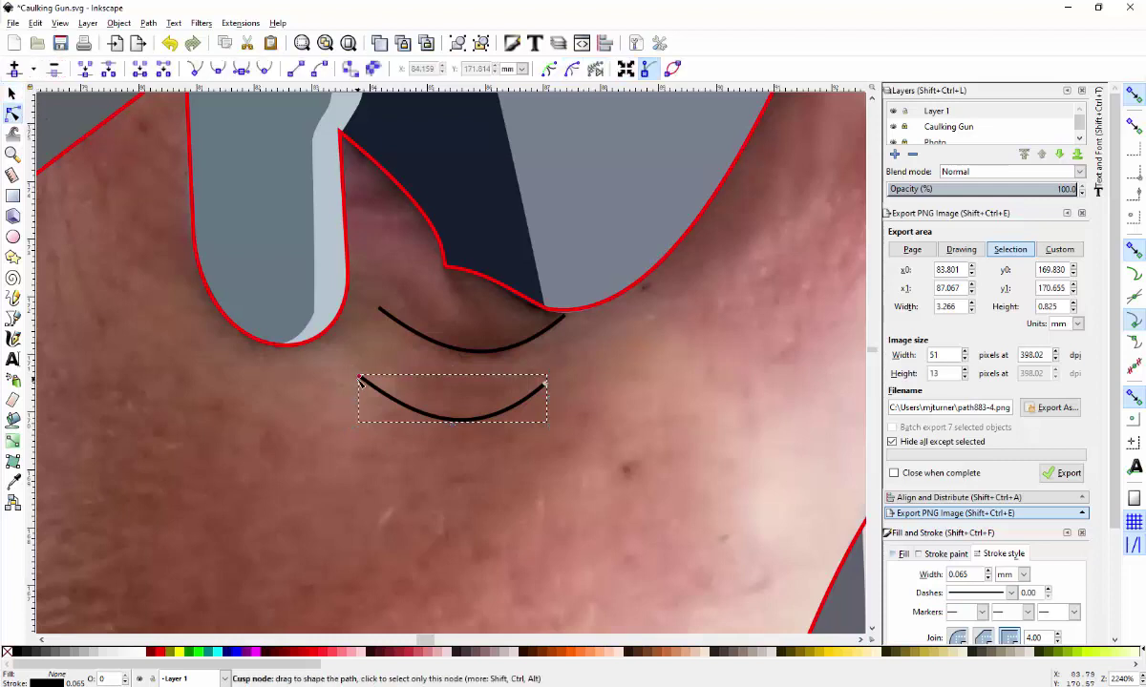
{"action": "left_click_drag", "start_coordinate": [361, 381], "coordinate": [526, 395]}
{"action": "left_click_drag", "start_coordinate": [461, 462], "coordinate": [428, 417]}
{"action": "left_click", "coordinate": [467, 490]}
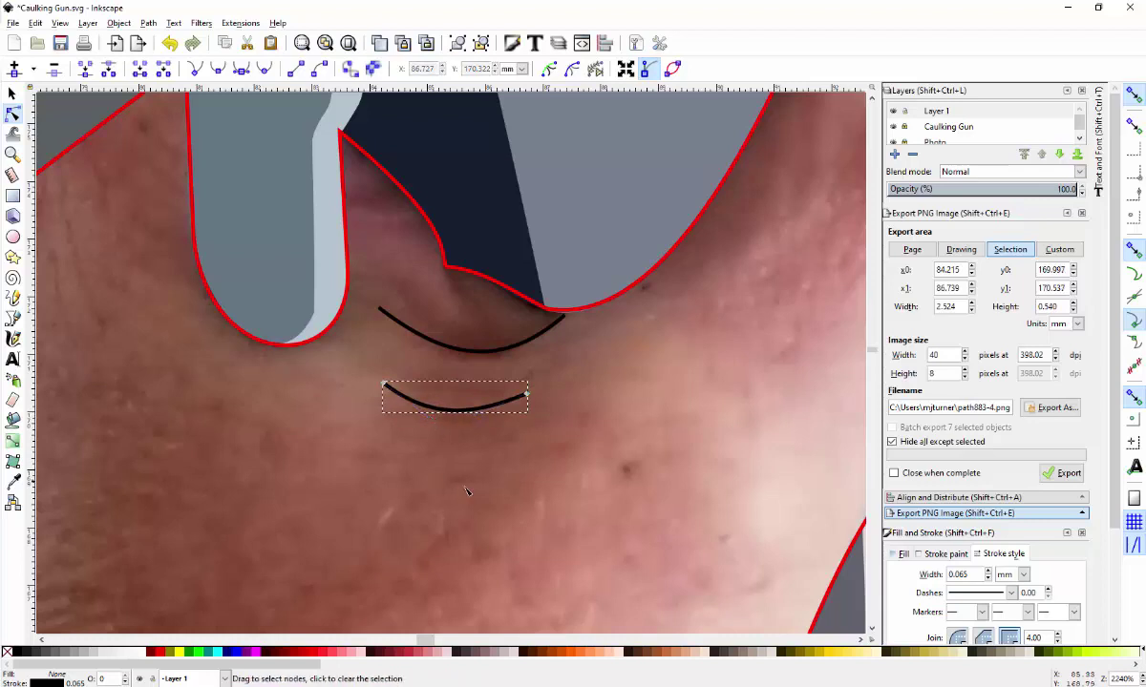
{"action": "key", "text": "Escape"}
- Fill the hand and forearm outline with a light skin tone averaged from a patch of the forearm in the photo
{"action": "key", "text": "5"}
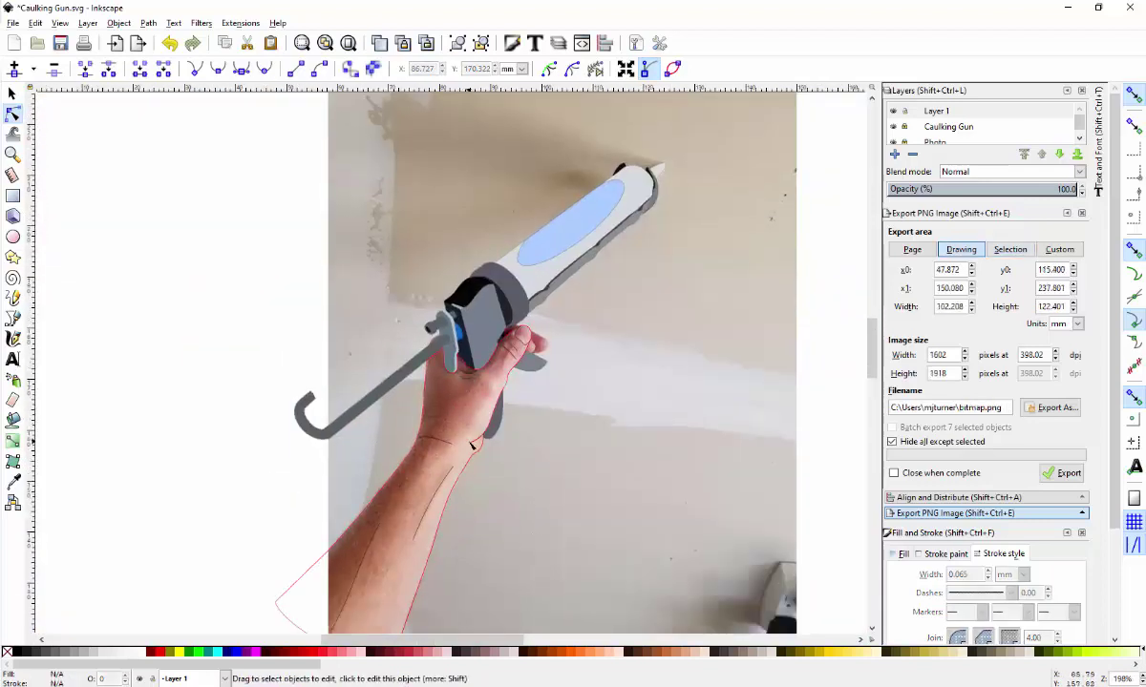
{"action": "scroll", "coordinate": [463, 485], "scroll_direction": "down", "scroll_amount": 2}
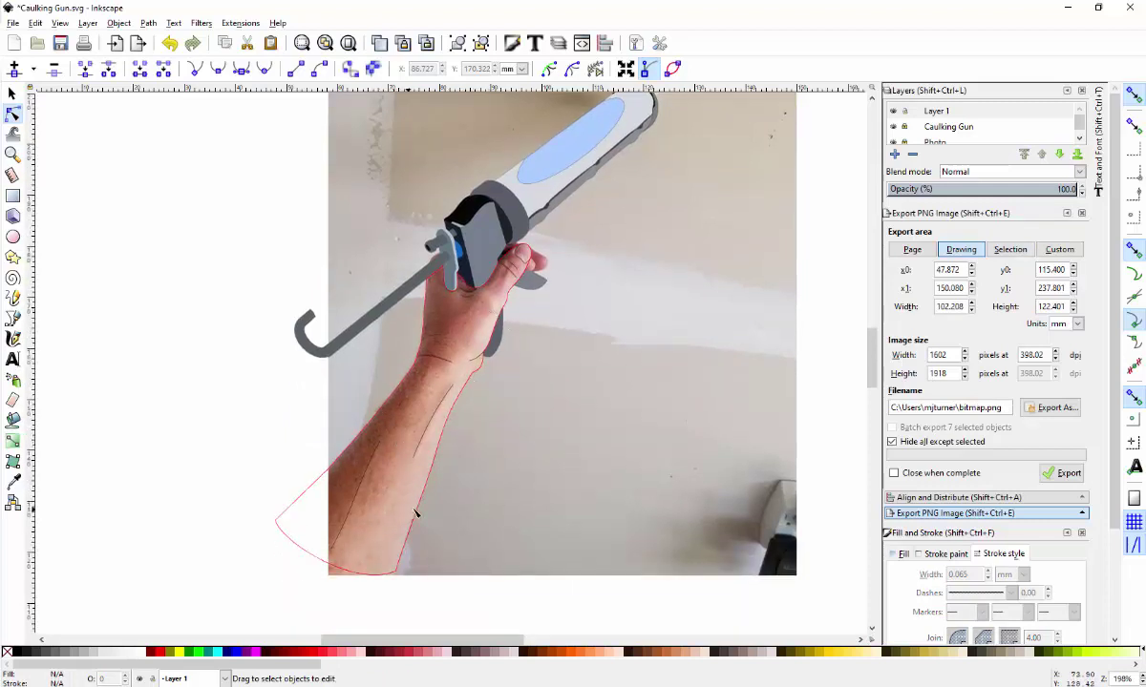
{"action": "left_click", "coordinate": [12, 92]}
{"action": "left_click", "coordinate": [335, 468]}
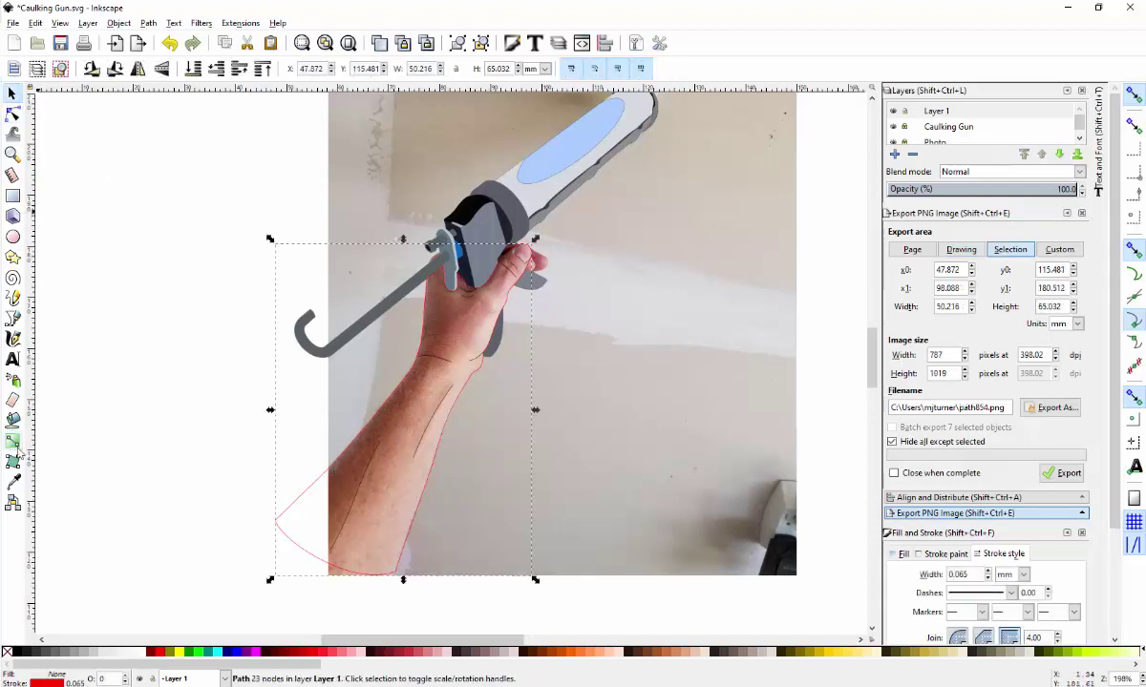
{"action": "left_click", "coordinate": [13, 481]}
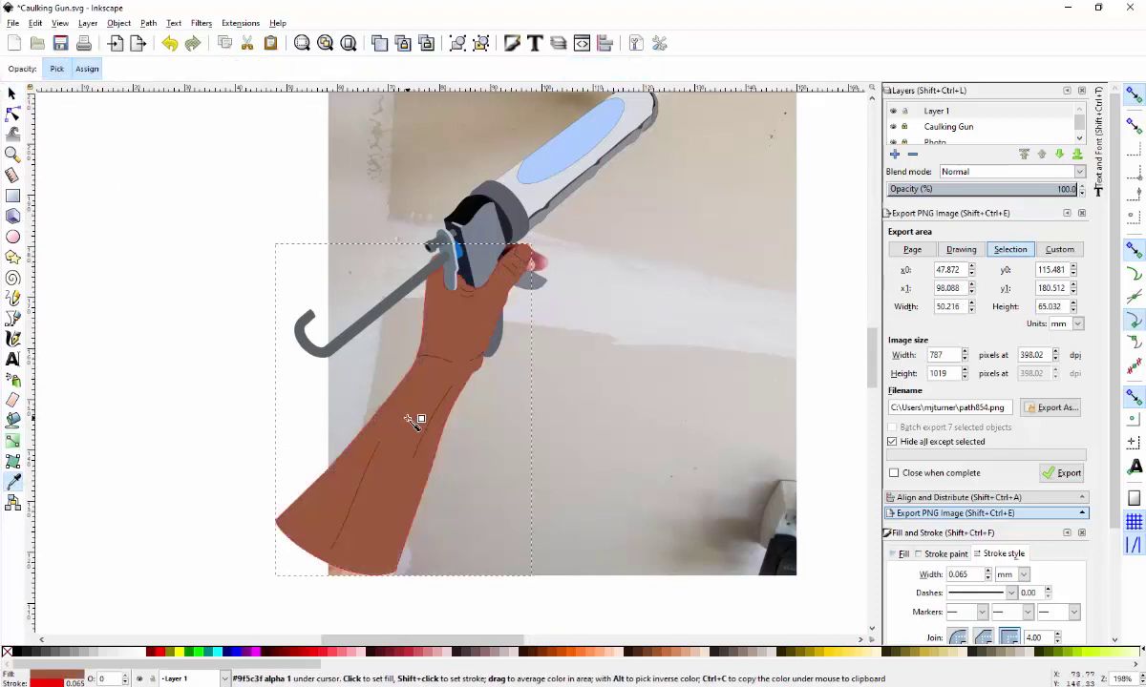
{"action": "left_click_drag", "start_coordinate": [413, 420], "coordinate": [427, 399]}
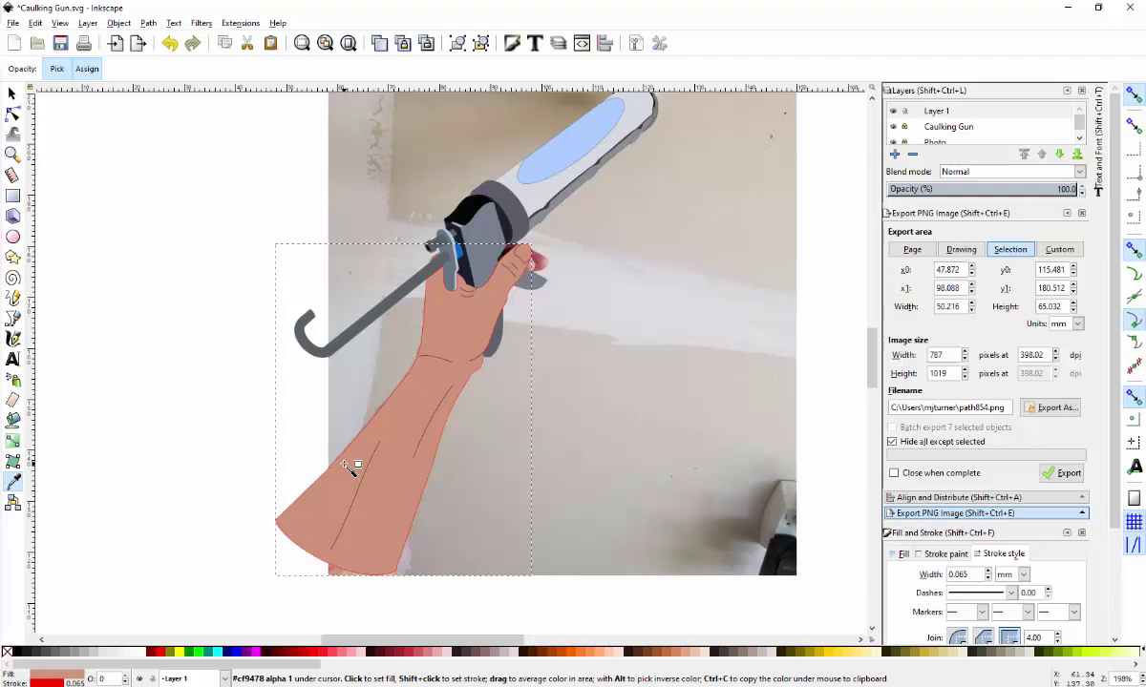
- Set the hand and forearm outline's stroke to black, undo the accidental transparent fill, and deselect the shape
{"action": "left_click", "coordinate": [14, 657], "text": "shift"}
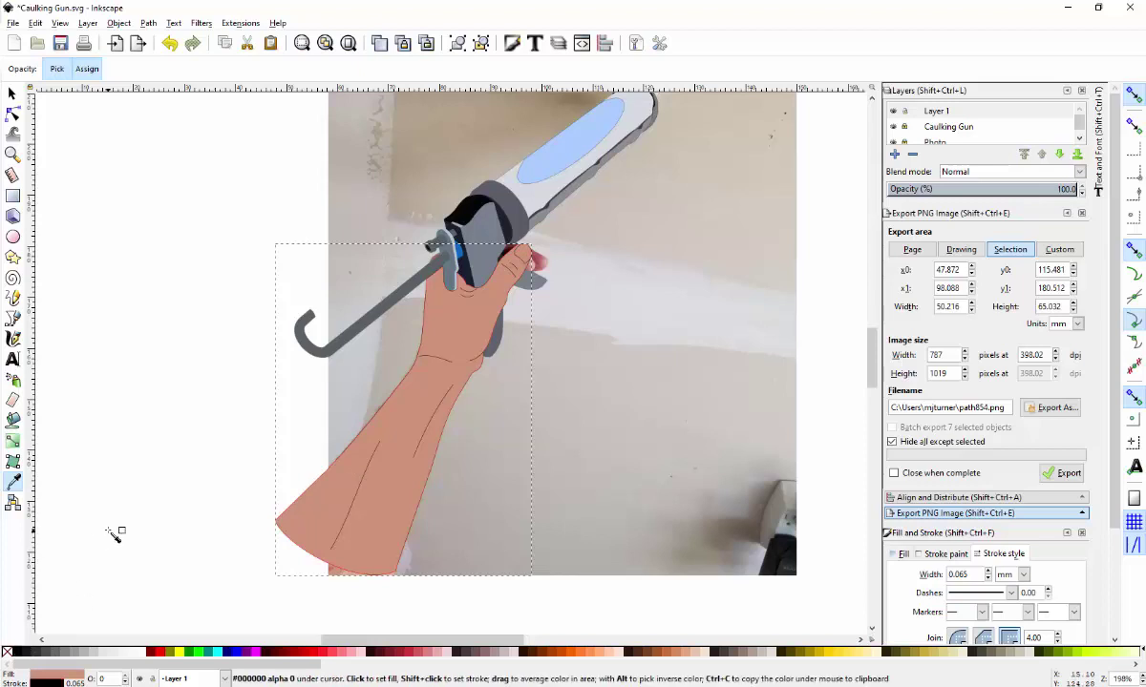
{"action": "left_click", "coordinate": [148, 562]}
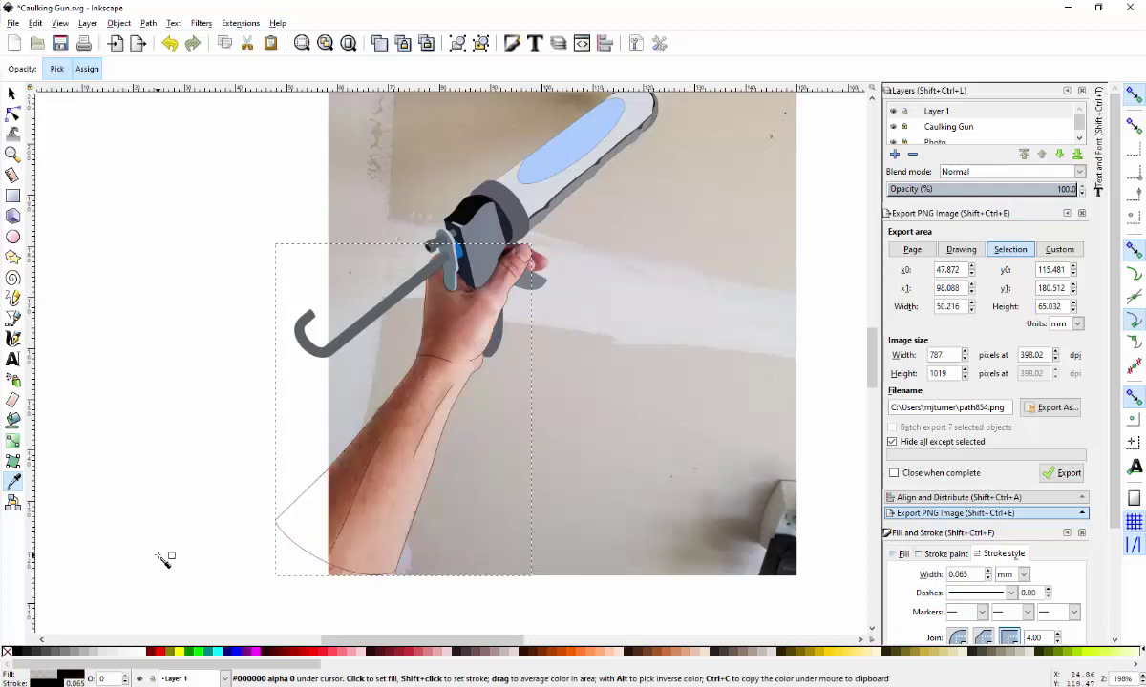
{"action": "key", "text": "ctrl+z"}
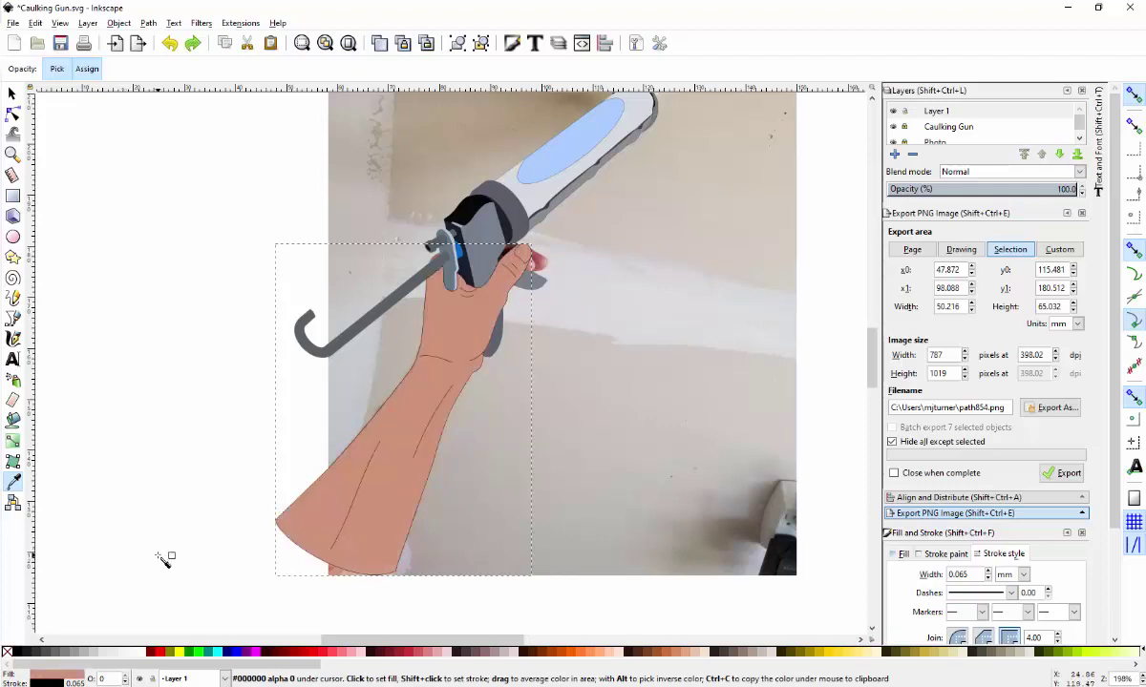
{"action": "left_click", "coordinate": [13, 94]}
{"action": "left_click", "coordinate": [154, 281]}
- Hide the Photo layer to review the drawing, show it again, and examine the untraced fingertip behind the plunger rod
{"action": "scroll", "coordinate": [434, 344], "scroll_direction": "down", "scroll_amount": 2}
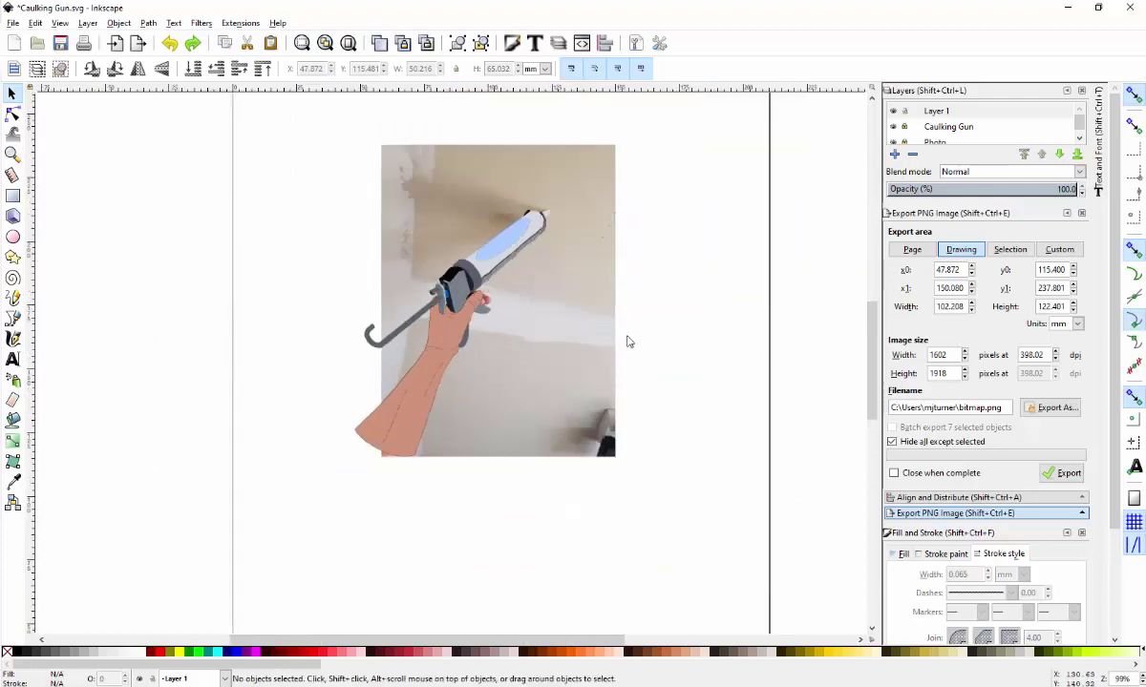
{"action": "left_click", "coordinate": [893, 143]}
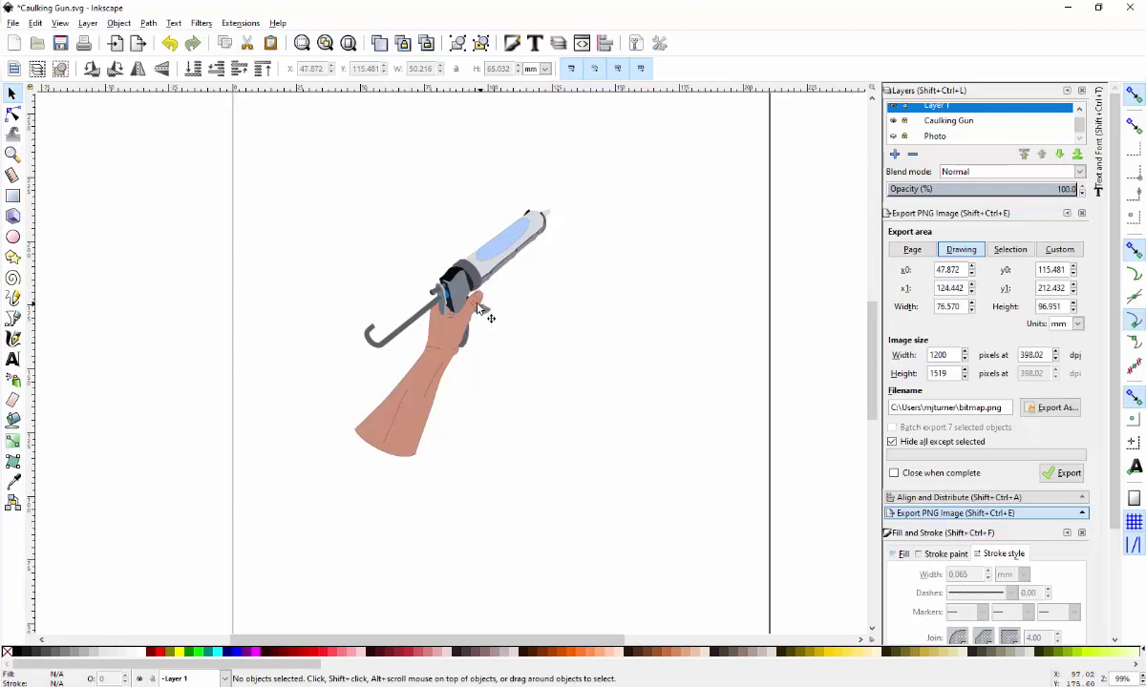
{"action": "scroll", "coordinate": [914, 250], "scroll_direction": "down", "scroll_amount": 3}
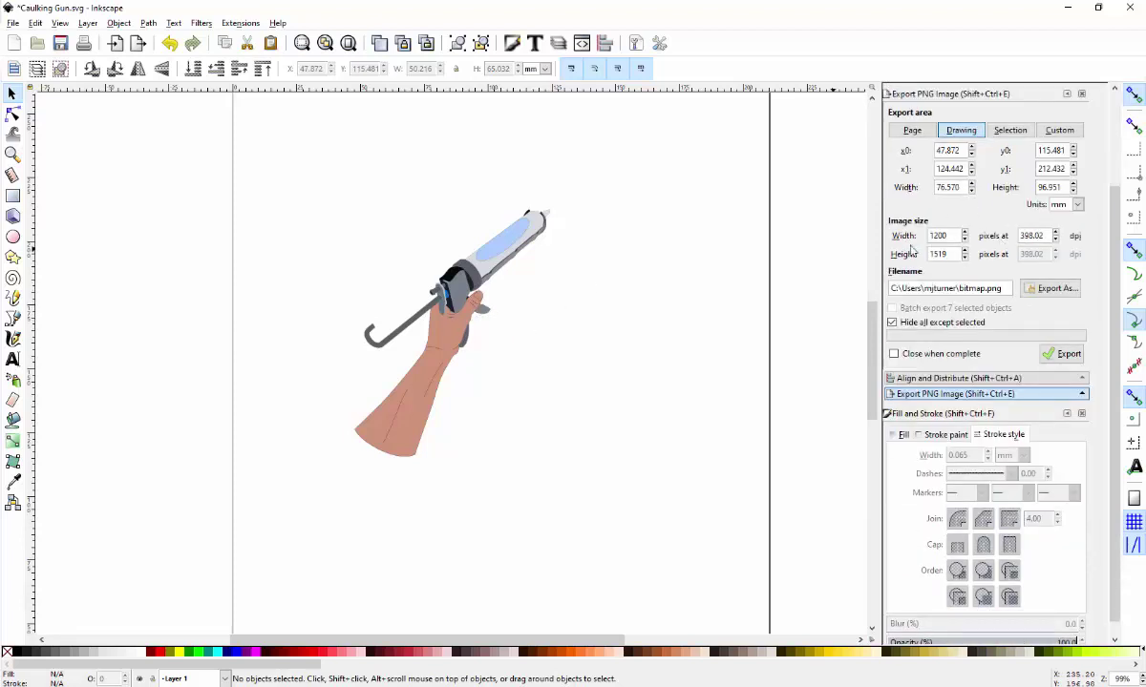
{"action": "scroll", "coordinate": [905, 214], "scroll_direction": "up", "scroll_amount": 2}
{"action": "scroll", "coordinate": [1047, 148], "scroll_direction": "up", "scroll_amount": 2}
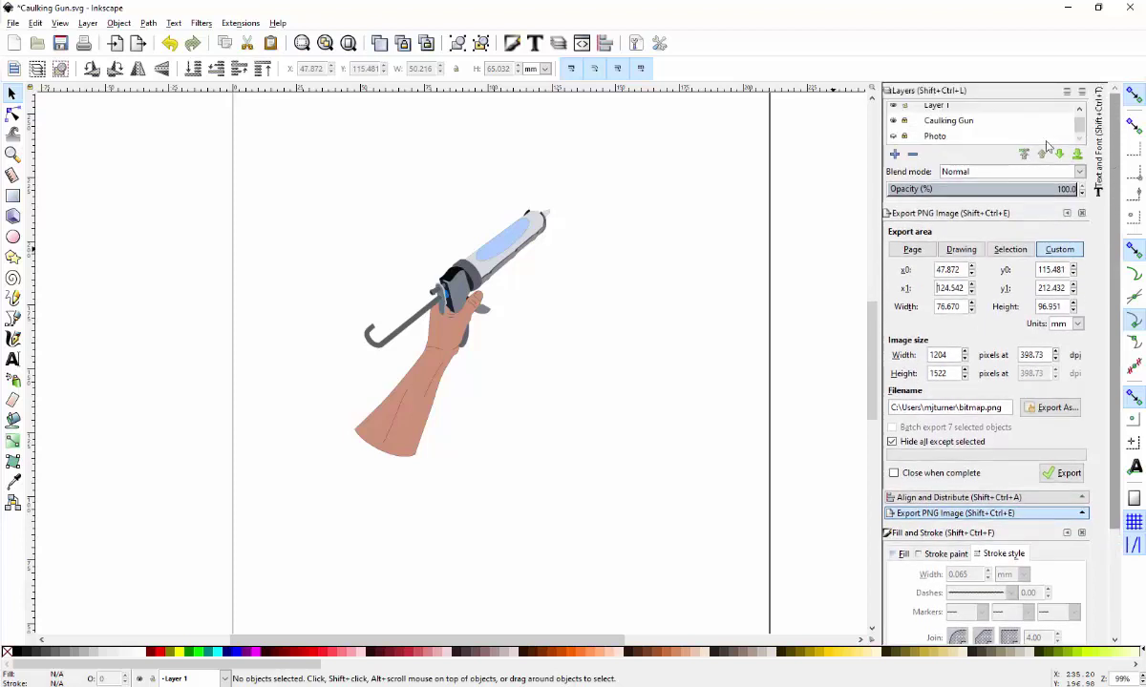
{"action": "left_click", "coordinate": [893, 135]}
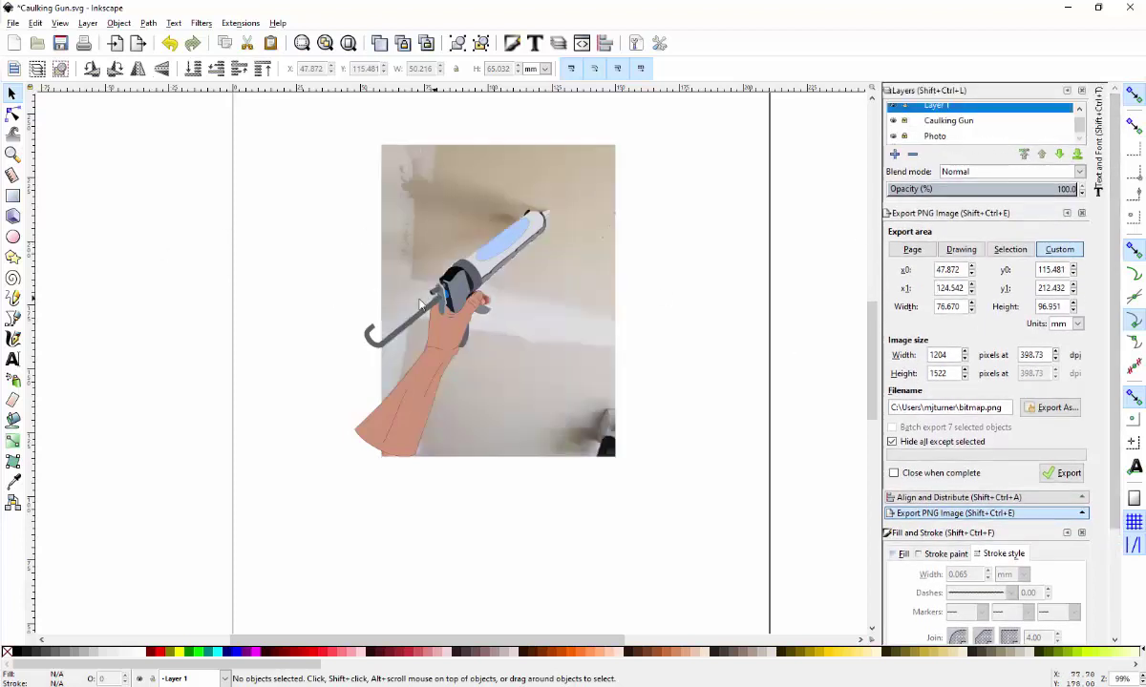
{"action": "scroll", "coordinate": [419, 303], "scroll_direction": "up", "scroll_amount": 10}
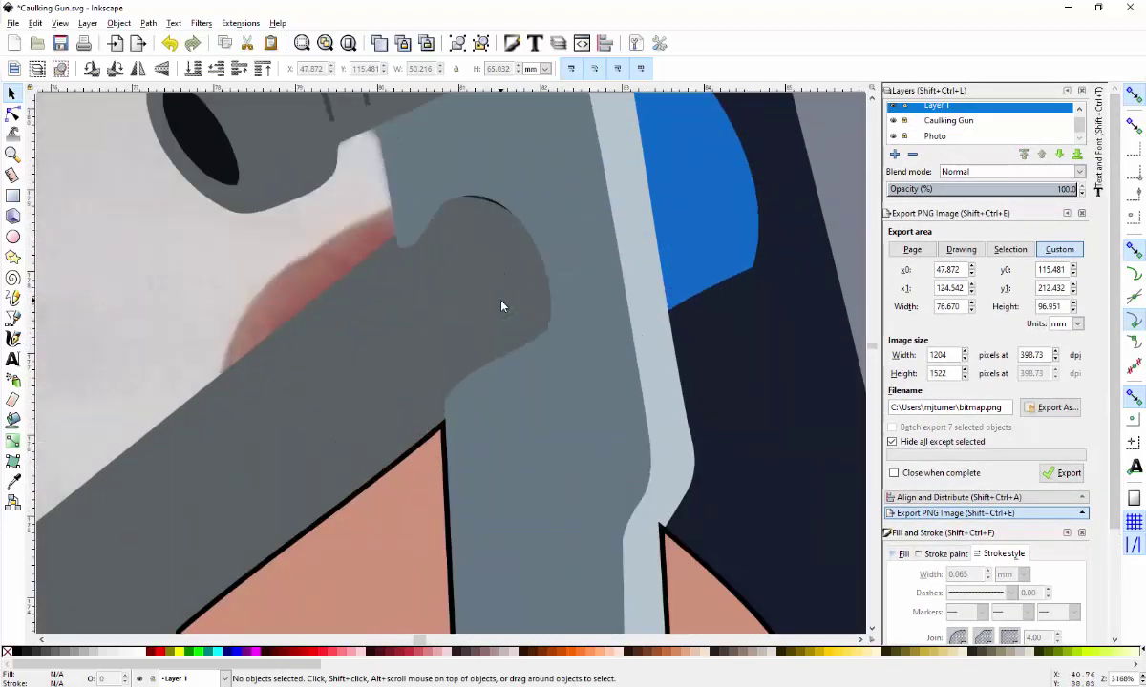
{"action": "scroll", "coordinate": [502, 306], "scroll_direction": "down", "scroll_amount": 1}
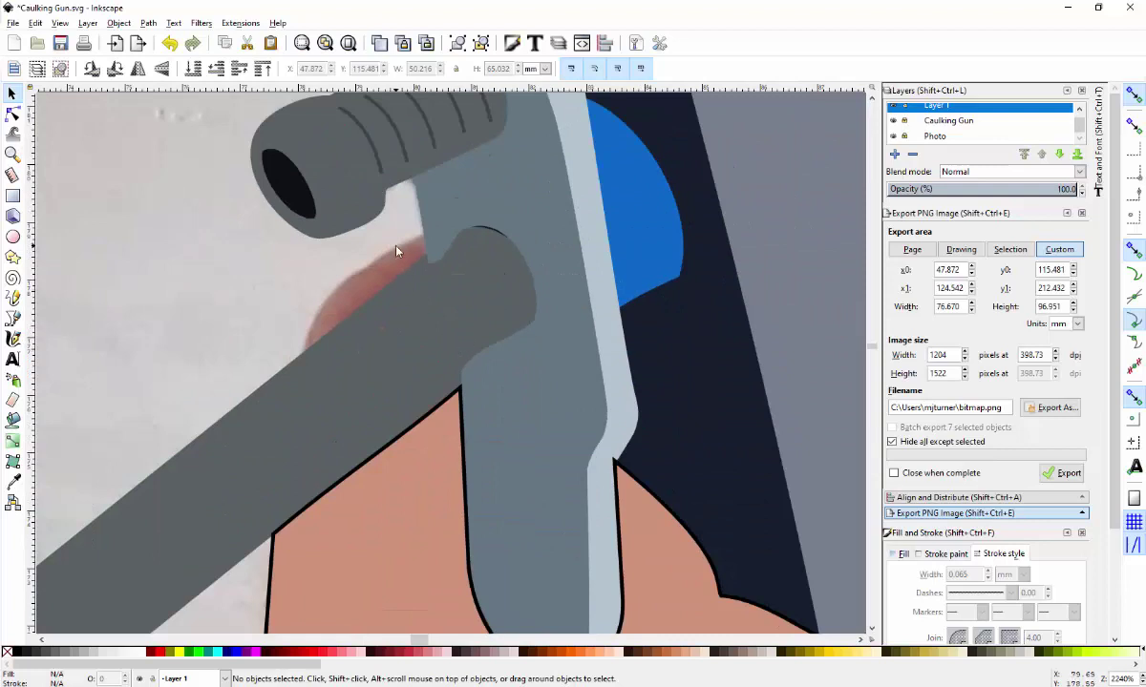
{"action": "scroll", "coordinate": [426, 386], "scroll_direction": "down", "scroll_amount": 8}
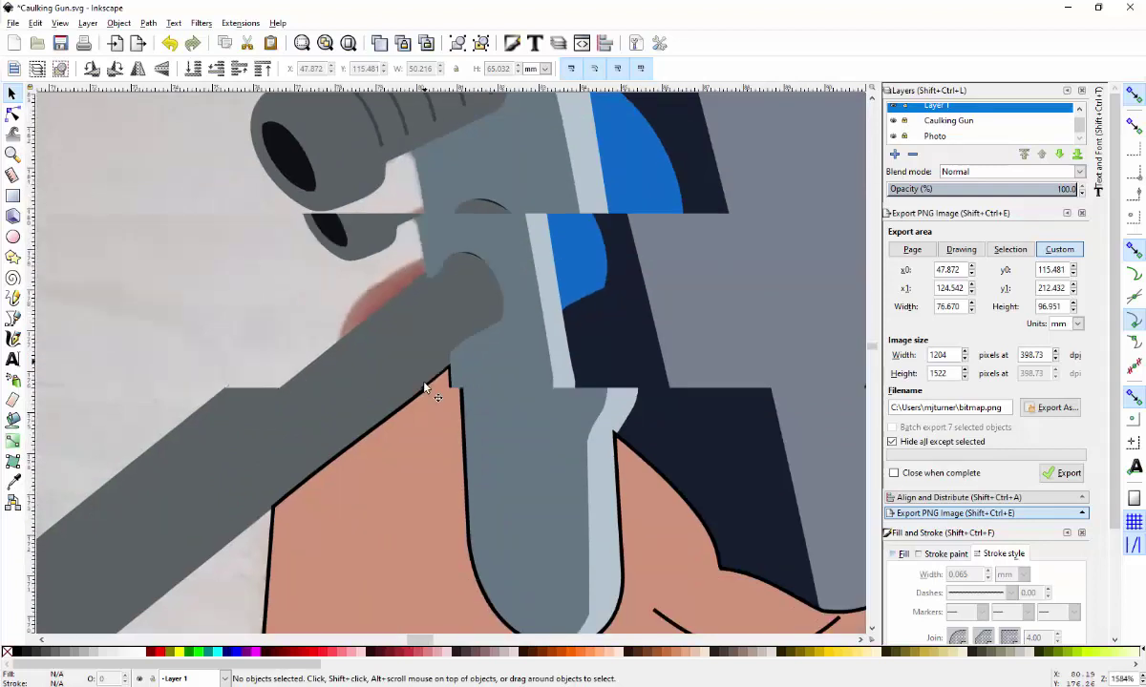
{"action": "scroll", "coordinate": [377, 600], "scroll_direction": "down", "scroll_amount": 1}
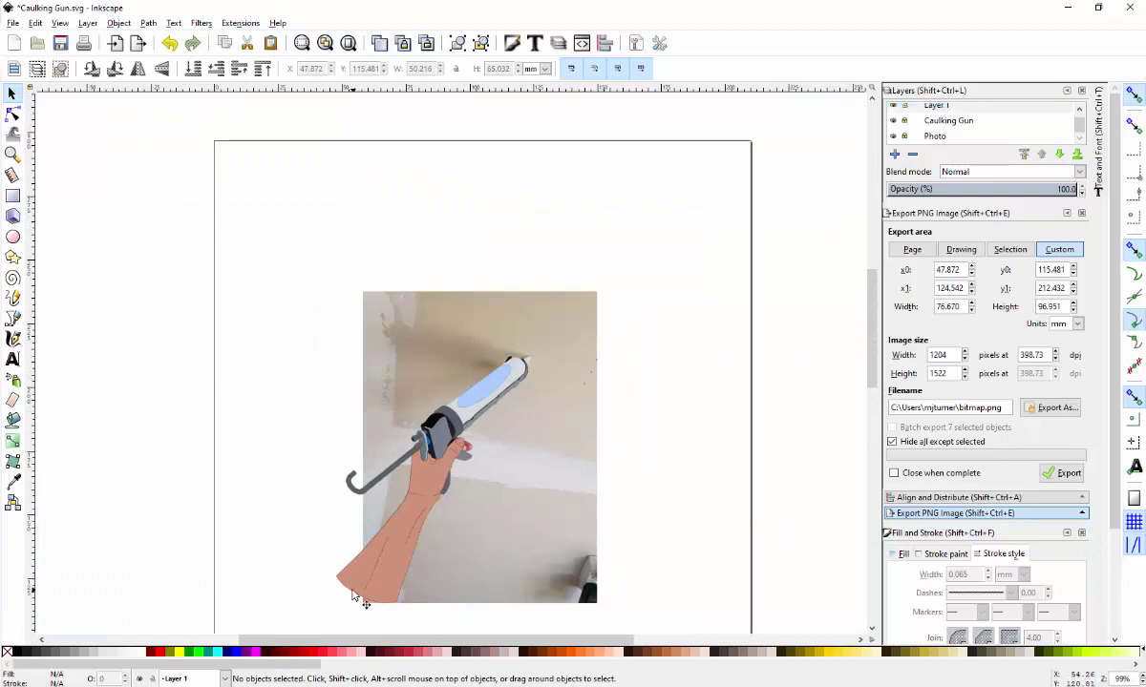
- Select all hand and forearm paths together with the remaining Layer 1 objects and move them to the Caulking Gun layer
{"action": "left_click", "coordinate": [353, 598]}
{"action": "left_click", "coordinate": [314, 611]}
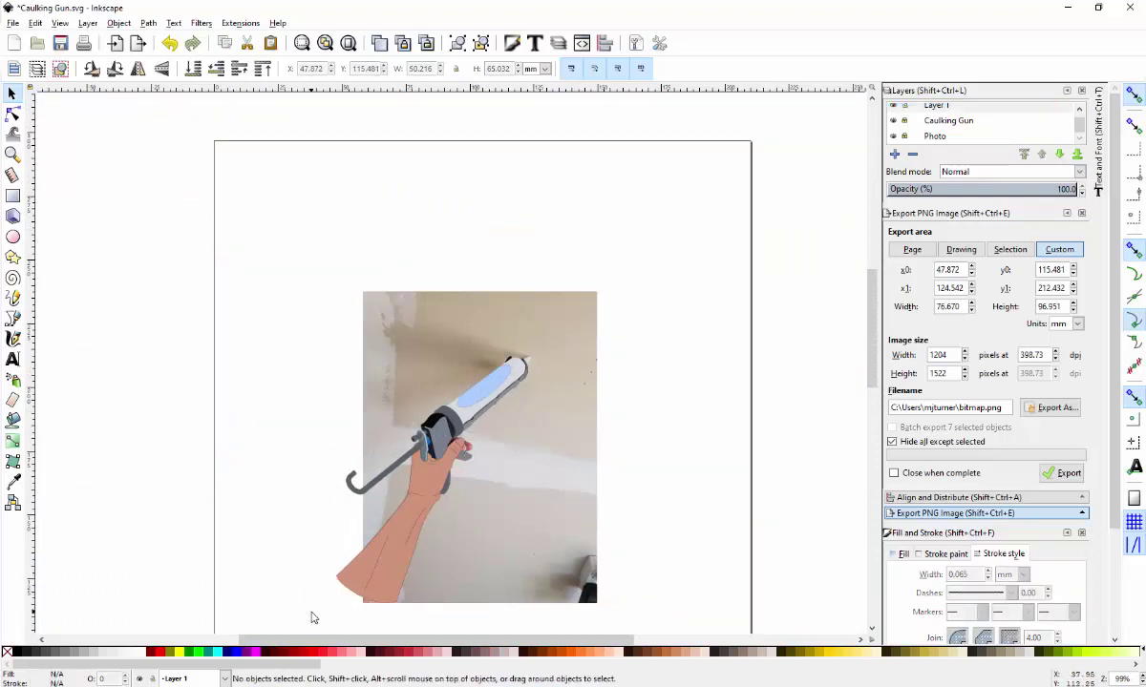
{"action": "left_click_drag", "start_coordinate": [313, 611], "coordinate": [456, 405]}
{"action": "scroll", "coordinate": [469, 464], "scroll_direction": "up", "scroll_amount": 4}
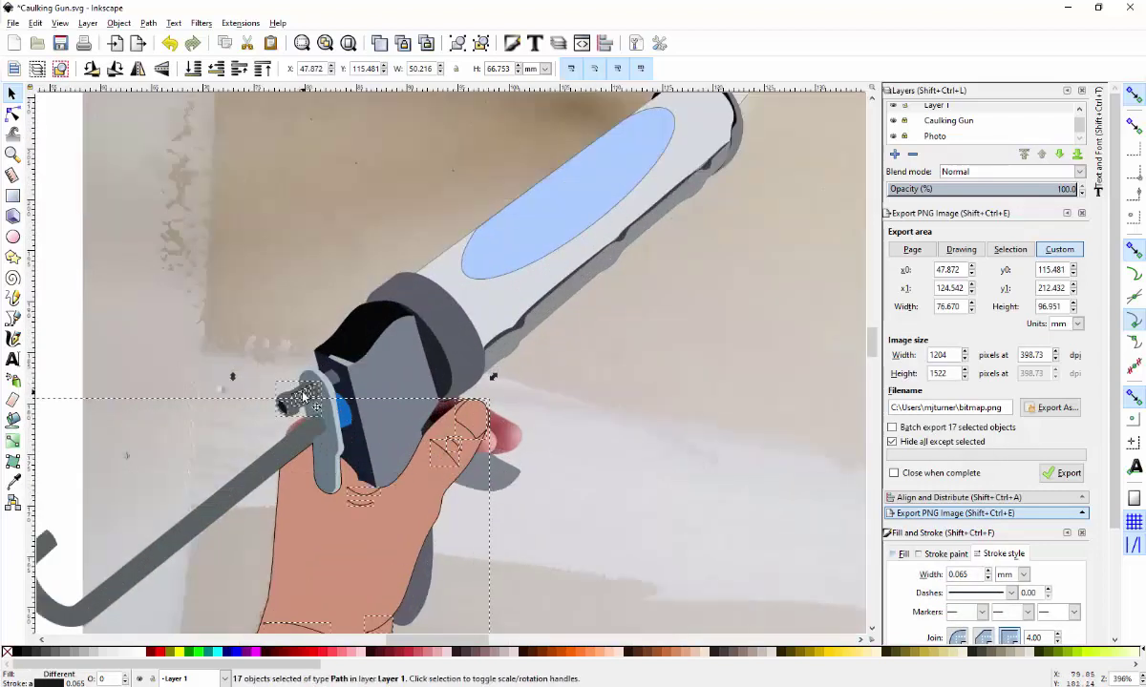
{"action": "right_click", "coordinate": [428, 483]}
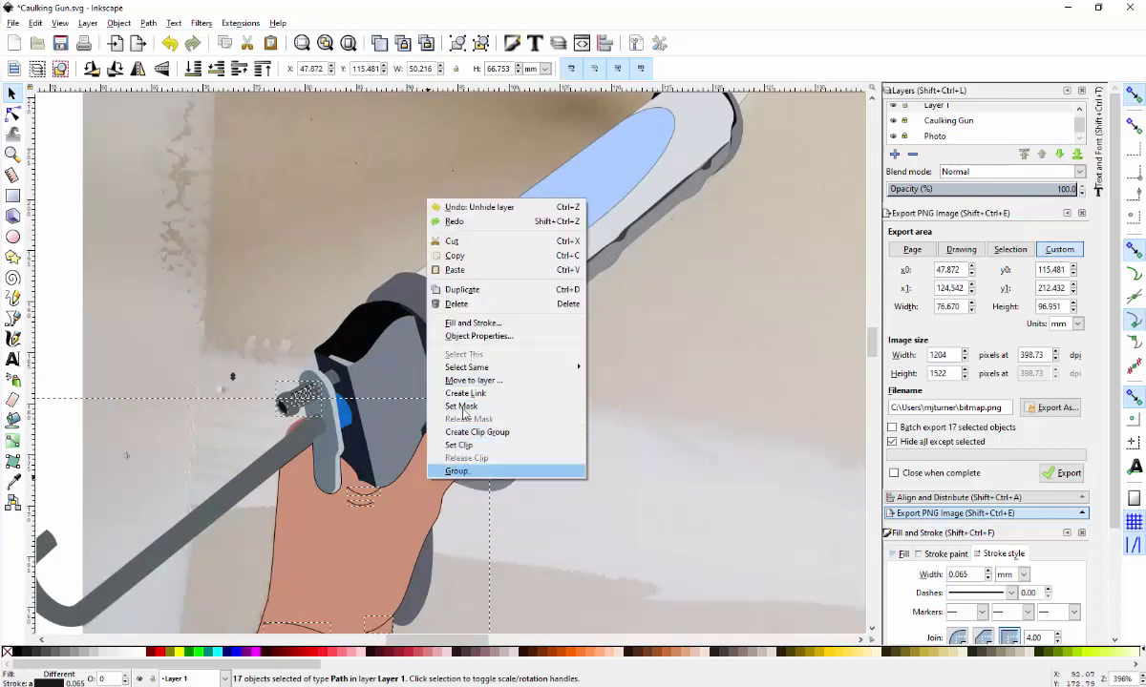
{"action": "left_click", "coordinate": [483, 380]}
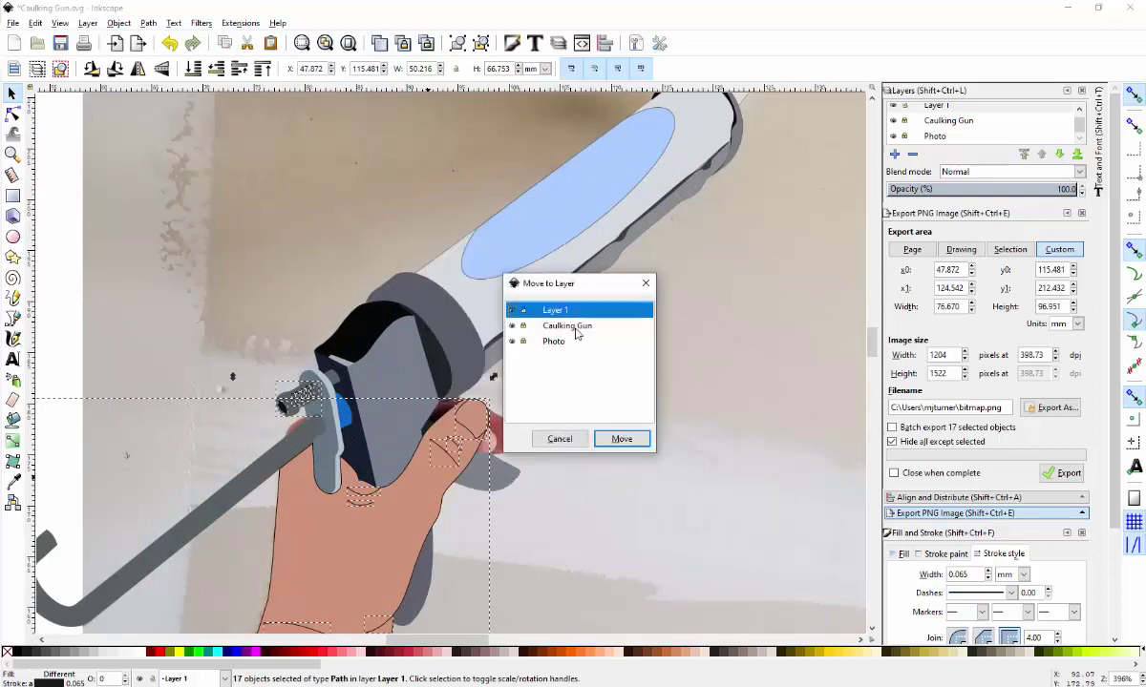
{"action": "left_click", "coordinate": [571, 327]}
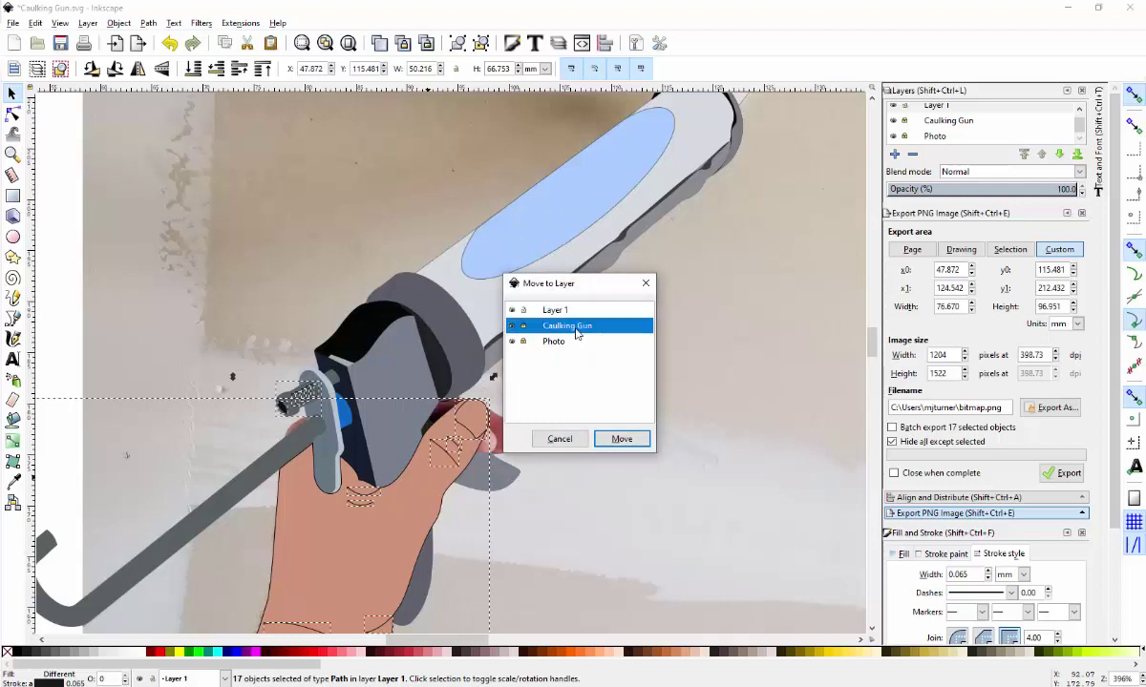
{"action": "left_click", "coordinate": [621, 439]}
{"action": "left_click", "coordinate": [689, 502]}
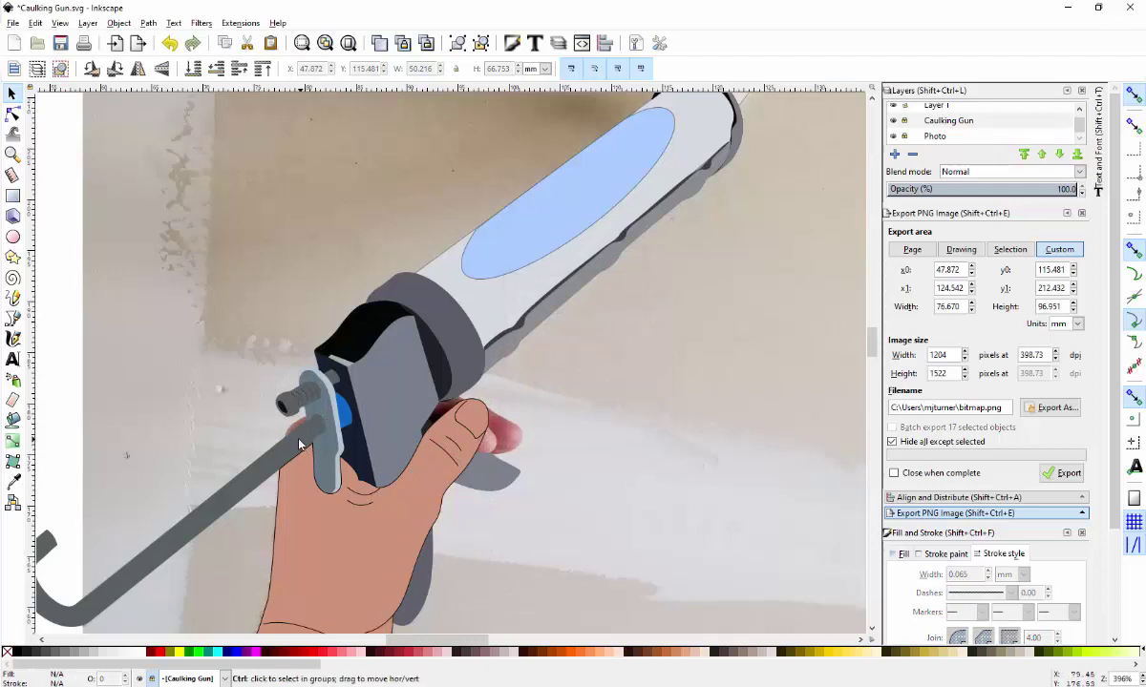
- On Layer 1, draw a closed triangle over the fingertip above the plunger rod, about 2.8 mm along the rod and 0.3 mm at its short side
{"action": "scroll", "coordinate": [277, 429], "scroll_direction": "up", "scroll_amount": 5}
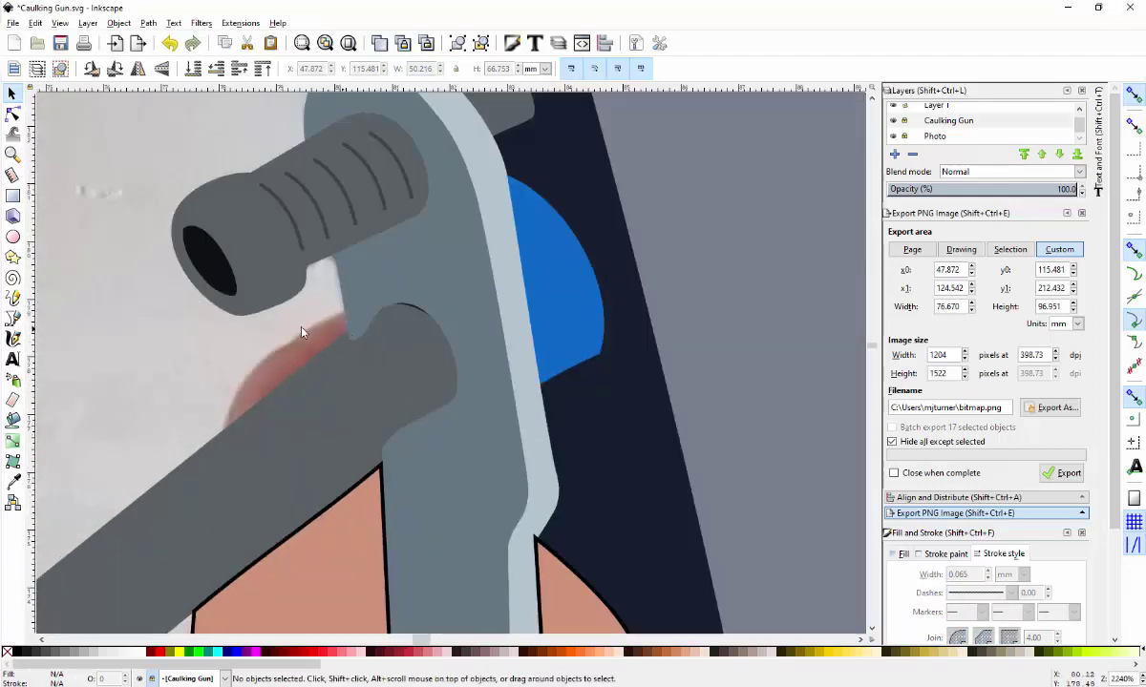
{"action": "left_click", "coordinate": [13, 317]}
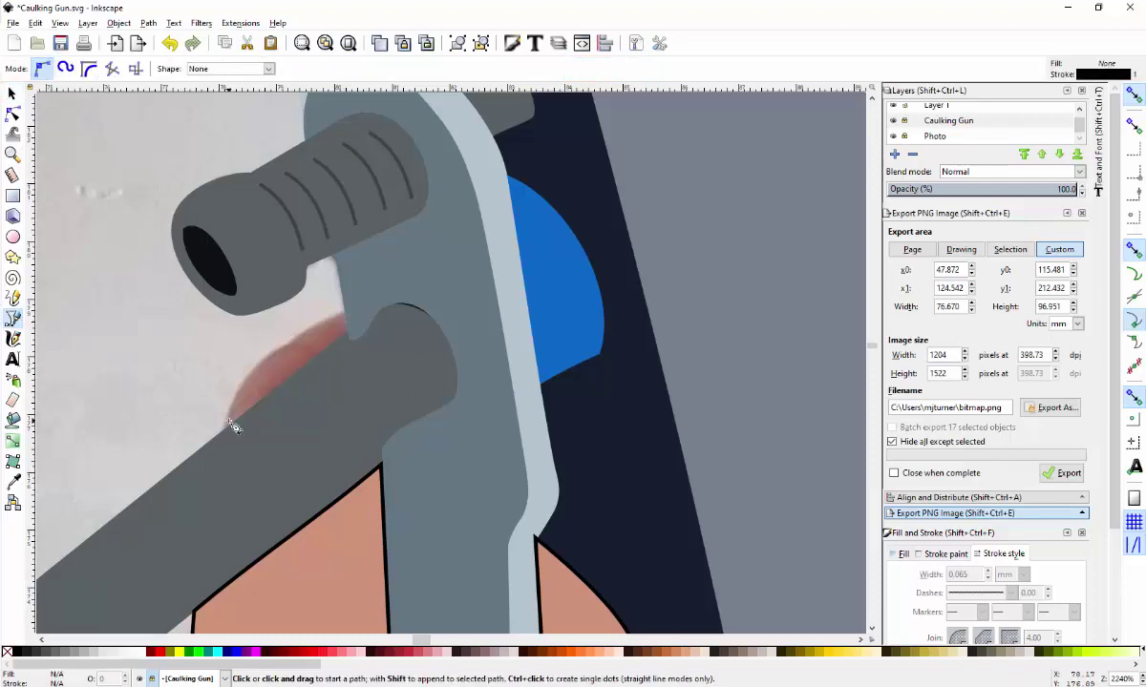
{"action": "left_click", "coordinate": [942, 109]}
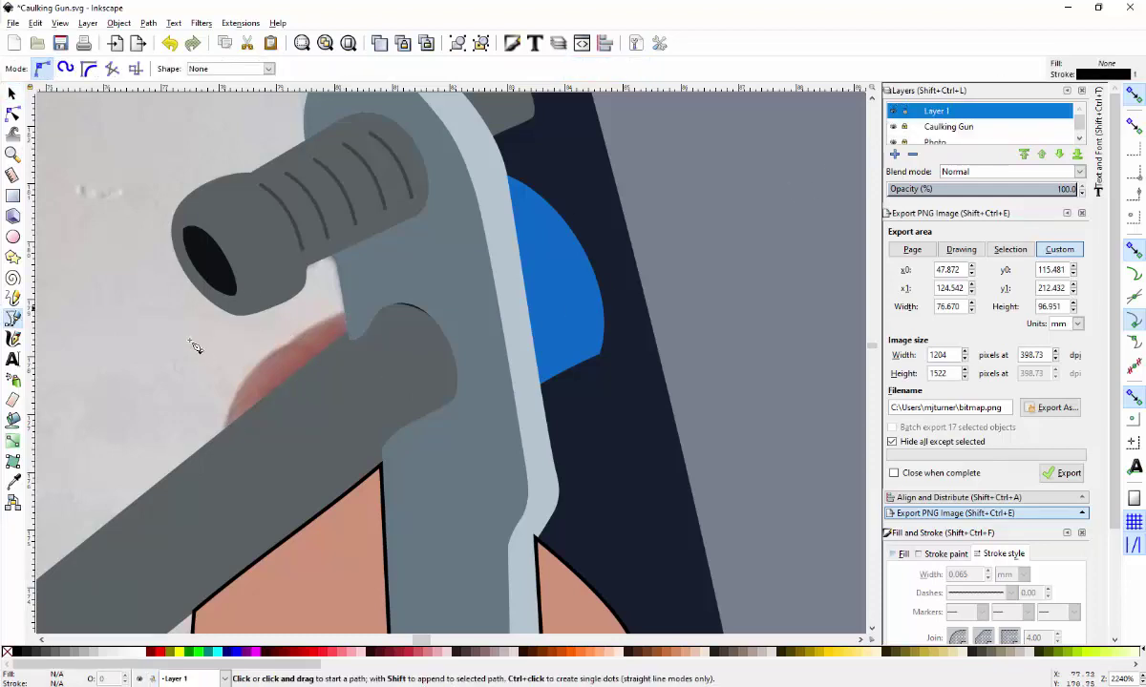
{"action": "left_click", "coordinate": [222, 432]}
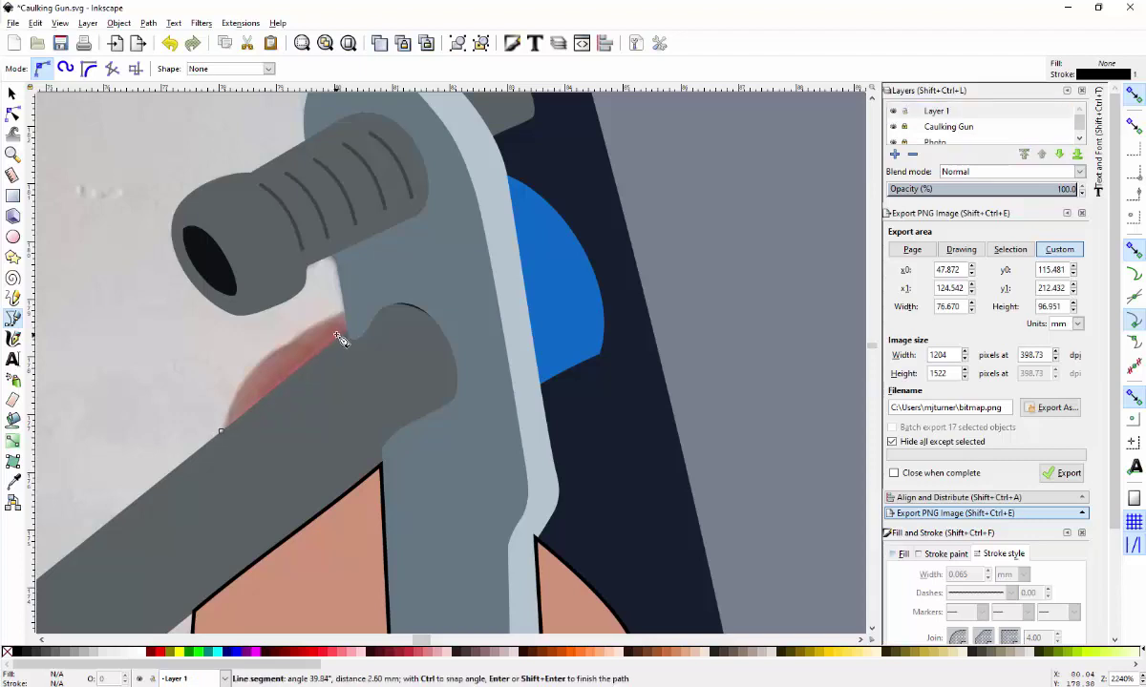
{"action": "scroll", "coordinate": [351, 335], "scroll_direction": "up", "scroll_amount": 5}
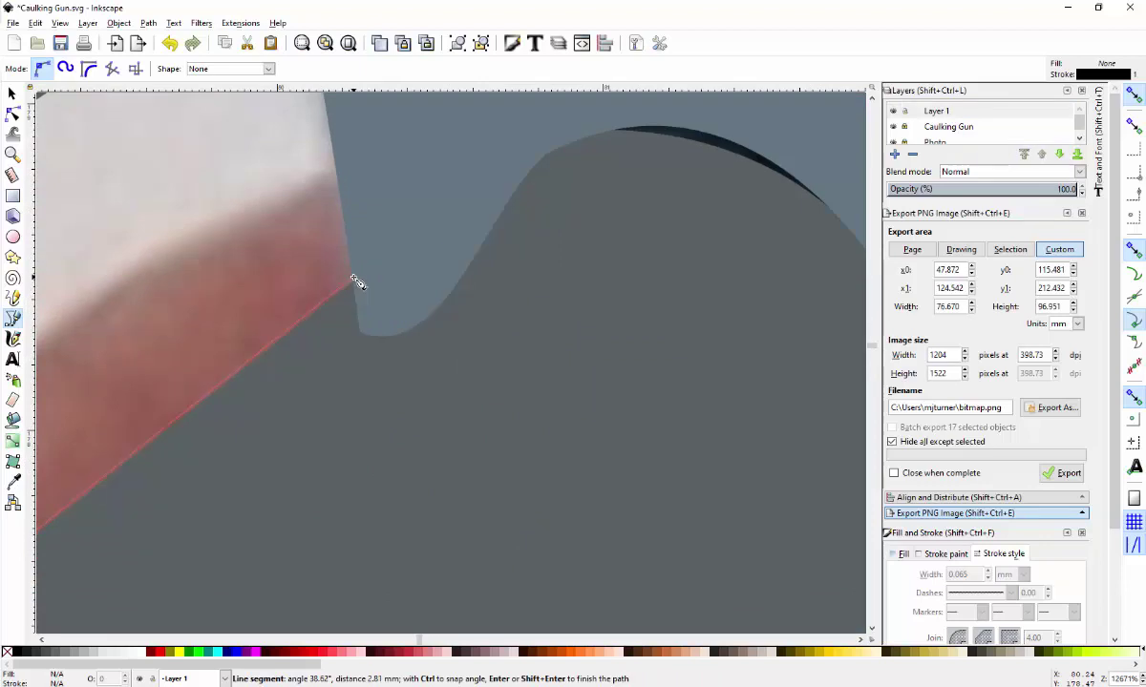
{"action": "scroll", "coordinate": [355, 284], "scroll_direction": "down", "scroll_amount": 3}
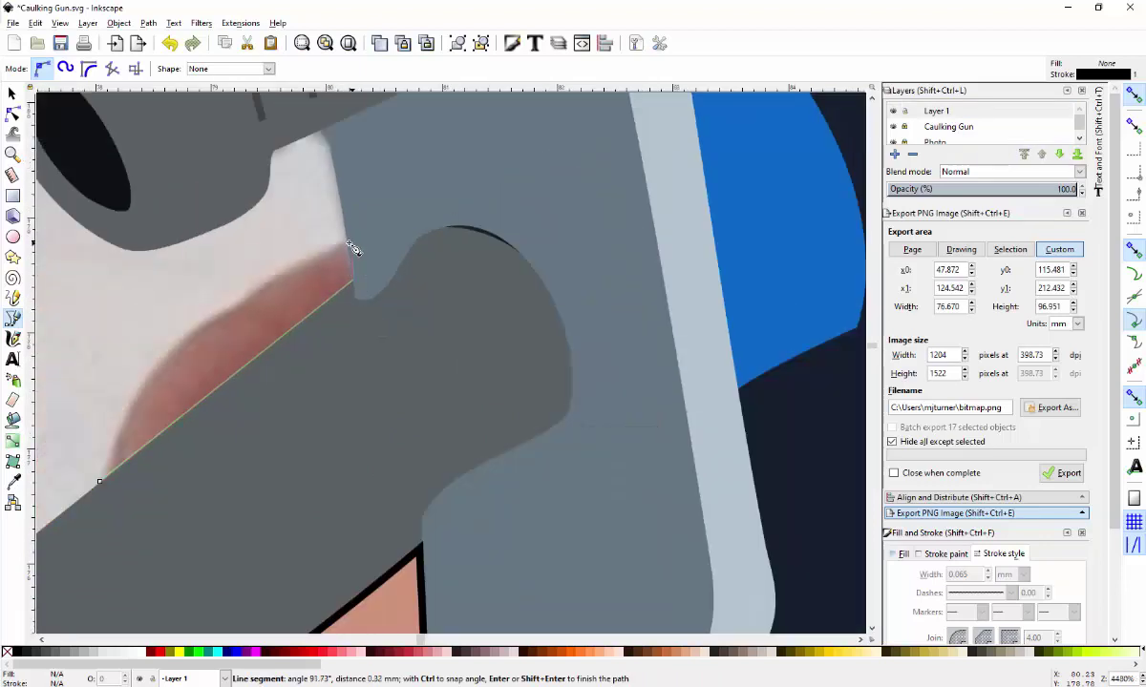
{"action": "left_click", "coordinate": [351, 245]}
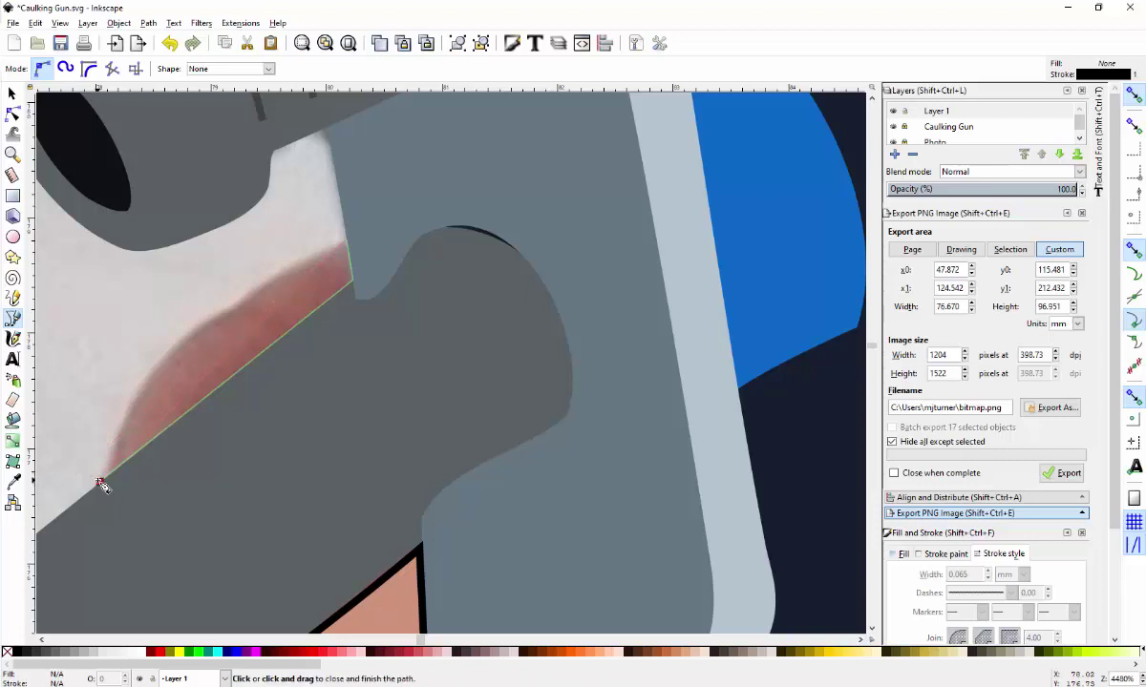
{"action": "left_click", "coordinate": [101, 483]}
- Set the fingertip triangle's stroke width to 0.065 mm and show its nodes for editing
{"action": "right_click", "coordinate": [105, 484]}
{"action": "left_click", "coordinate": [925, 548]}
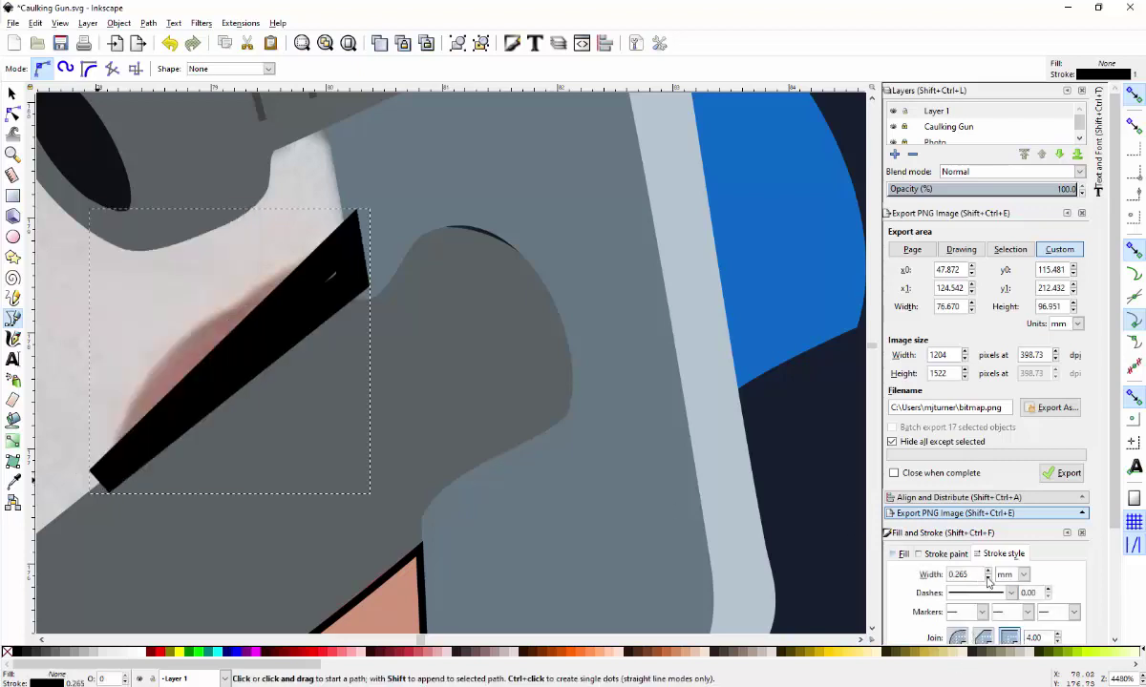
{"action": "left_click", "coordinate": [988, 579]}
{"action": "left_click", "coordinate": [989, 579]}
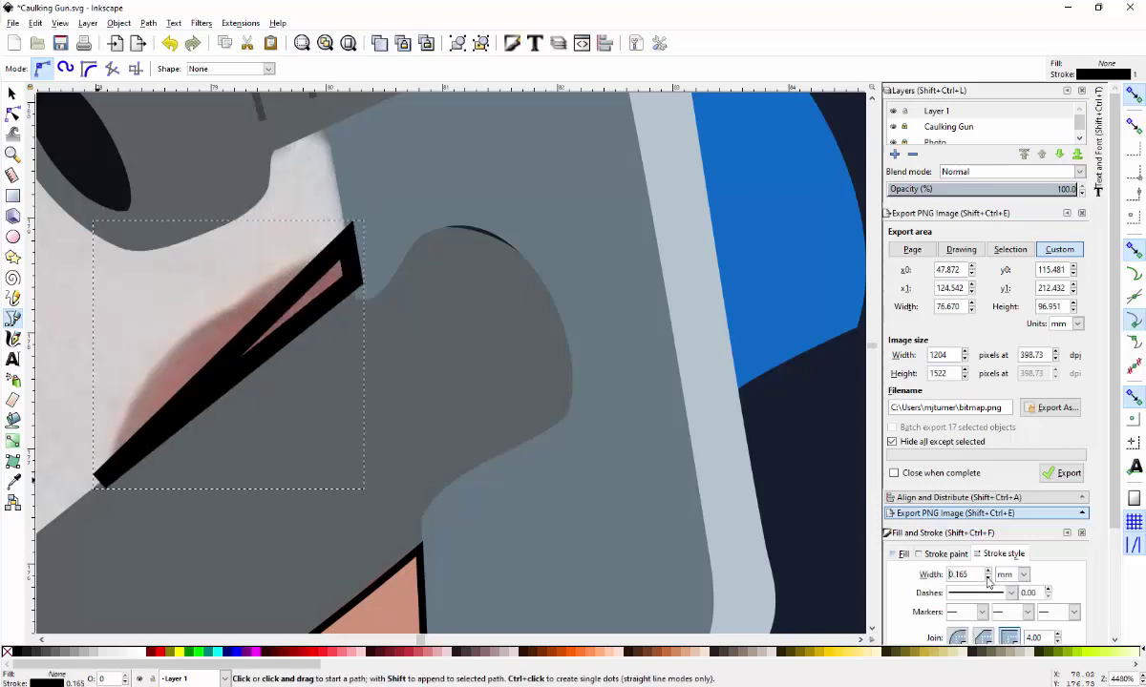
{"action": "left_click", "coordinate": [12, 114]}
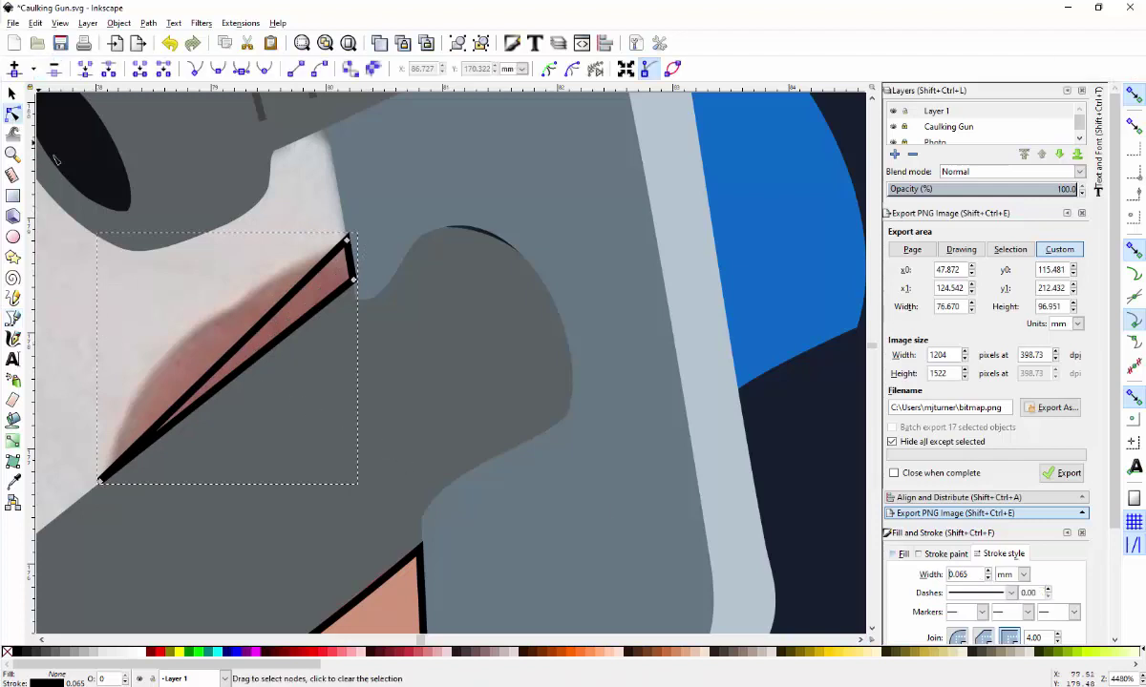
- Convert the fingertip triangle's segments to curves and bend its long upper edge outward to follow the fingertip's outline in the photo
{"action": "left_click_drag", "start_coordinate": [88, 495], "coordinate": [355, 197]}
{"action": "left_click", "coordinate": [319, 69]}
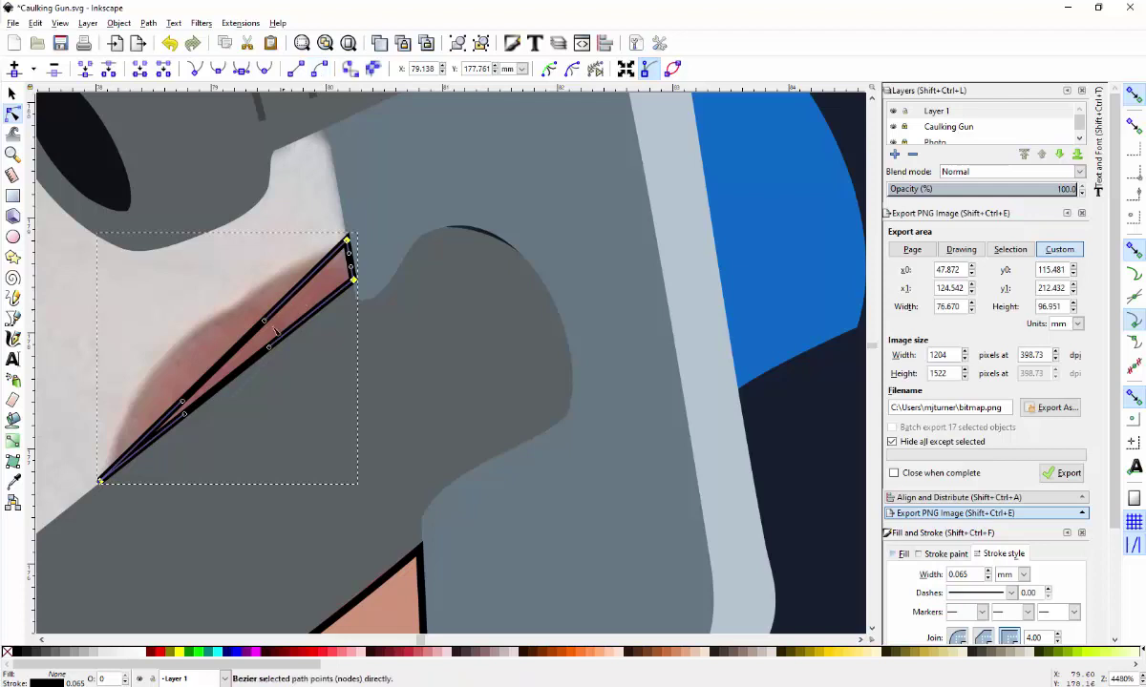
{"action": "left_click_drag", "start_coordinate": [246, 315], "coordinate": [217, 293]}
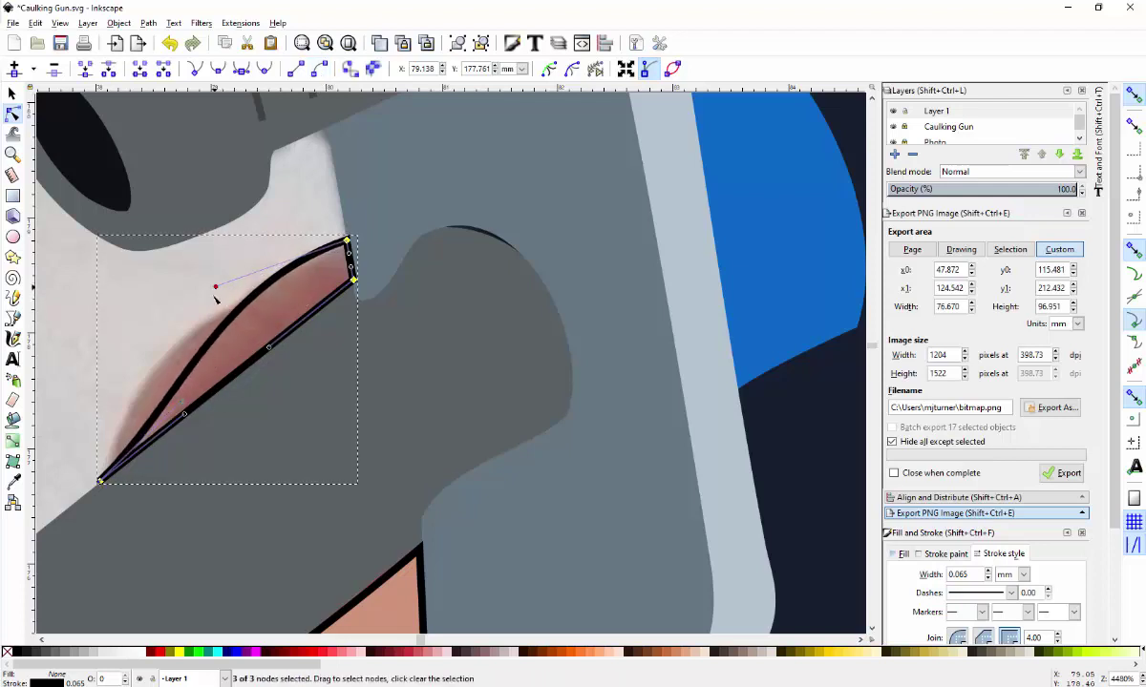
{"action": "left_click_drag", "start_coordinate": [184, 409], "coordinate": [136, 368]}
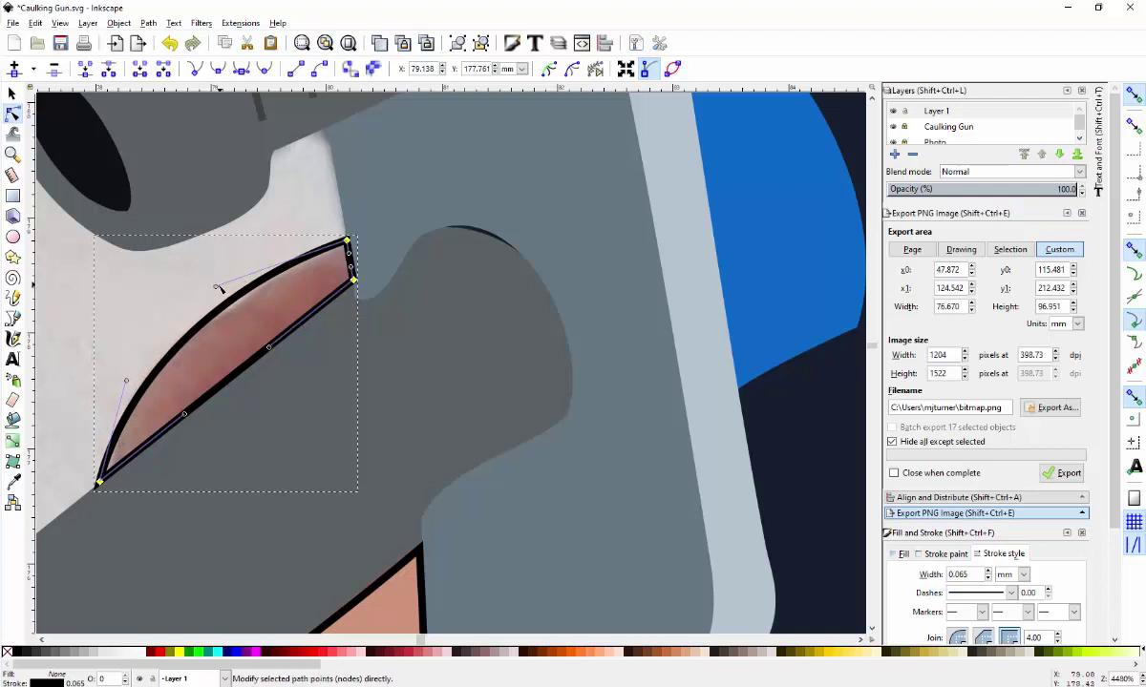
{"action": "left_click_drag", "start_coordinate": [217, 289], "coordinate": [212, 289]}
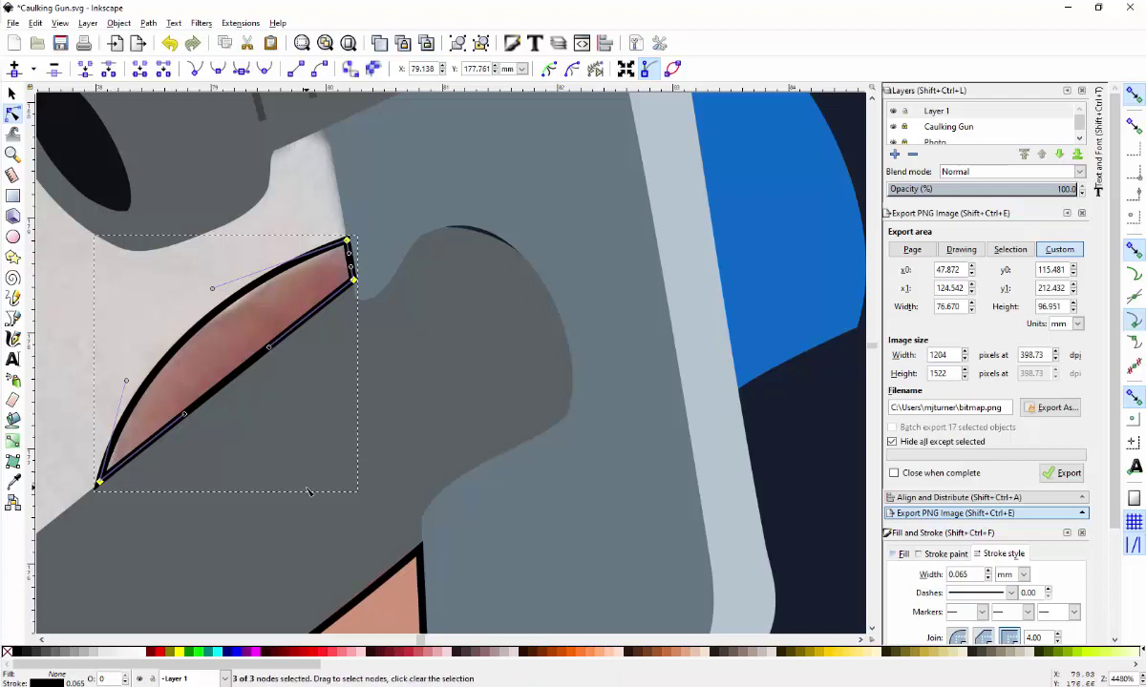
- Fill the curved fingertip shape above the plunger rod with the skin colour sampled from the hand
{"action": "scroll", "coordinate": [308, 492], "scroll_direction": "down", "scroll_amount": 1}
{"action": "scroll", "coordinate": [286, 381], "scroll_direction": "down", "scroll_amount": 4}
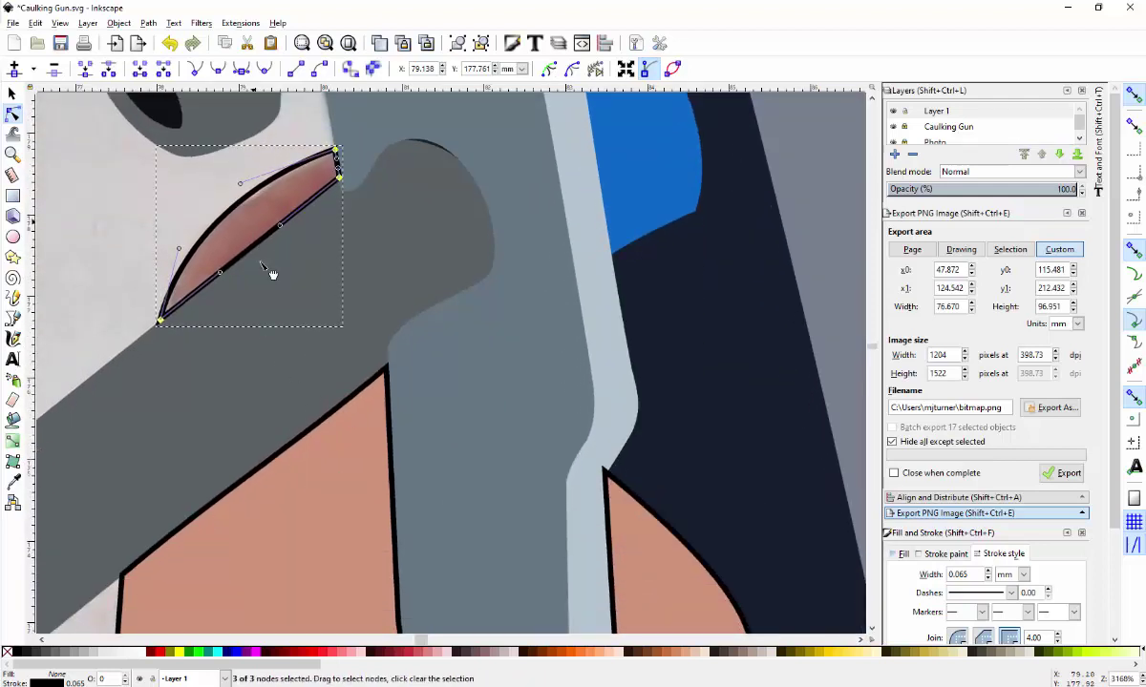
{"action": "left_click", "coordinate": [14, 481]}
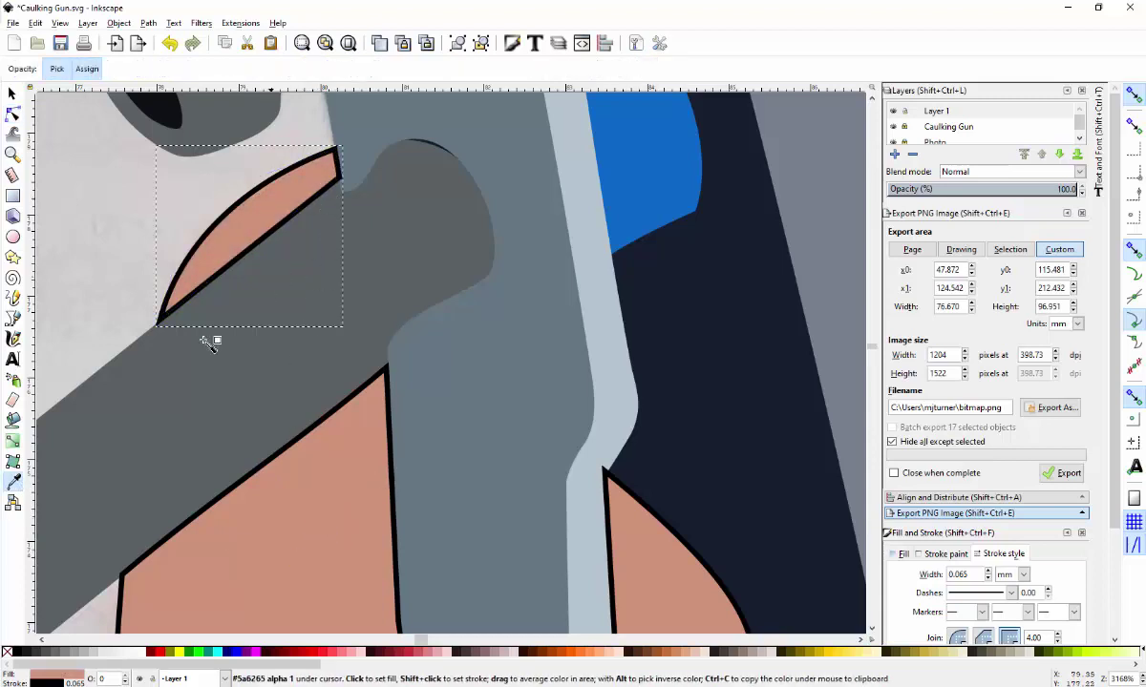
- Draw a closed four-sided shape, about 5 mm wide and 3.7 mm high, over the dark finger area between the gun body and the thumb
{"action": "scroll", "coordinate": [233, 447], "scroll_direction": "down", "scroll_amount": 4}
{"action": "scroll", "coordinate": [233, 446], "scroll_direction": "down", "scroll_amount": 2}
{"action": "scroll", "coordinate": [222, 461], "scroll_direction": "down", "scroll_amount": 2}
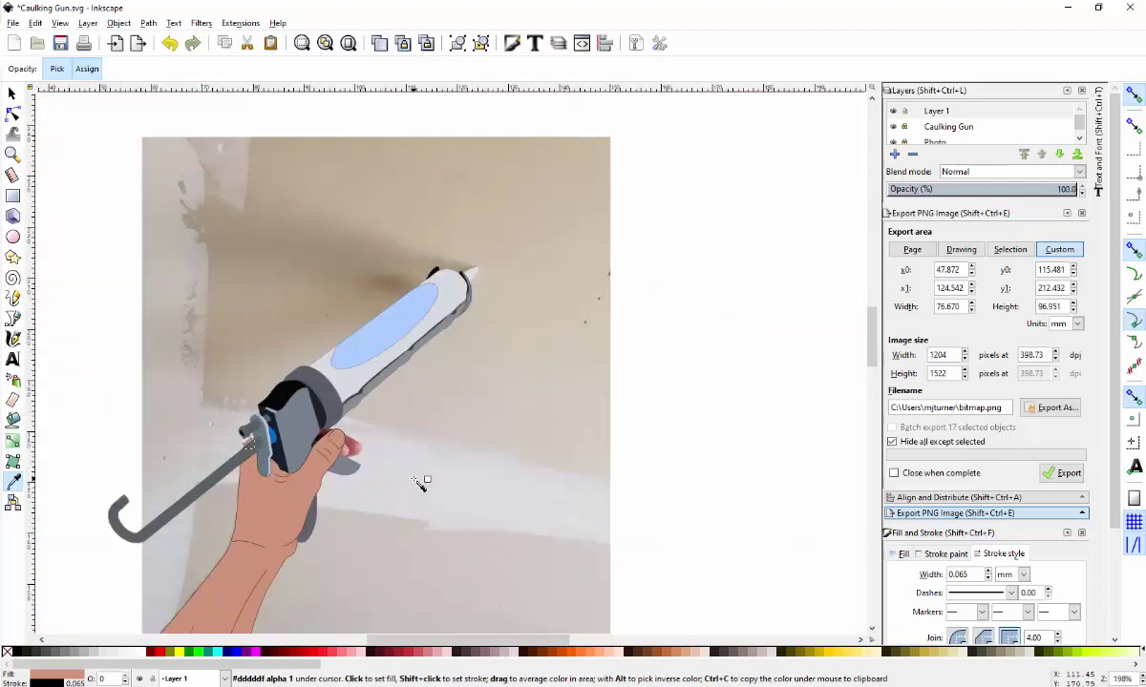
{"action": "scroll", "coordinate": [378, 460], "scroll_direction": "up", "scroll_amount": 4}
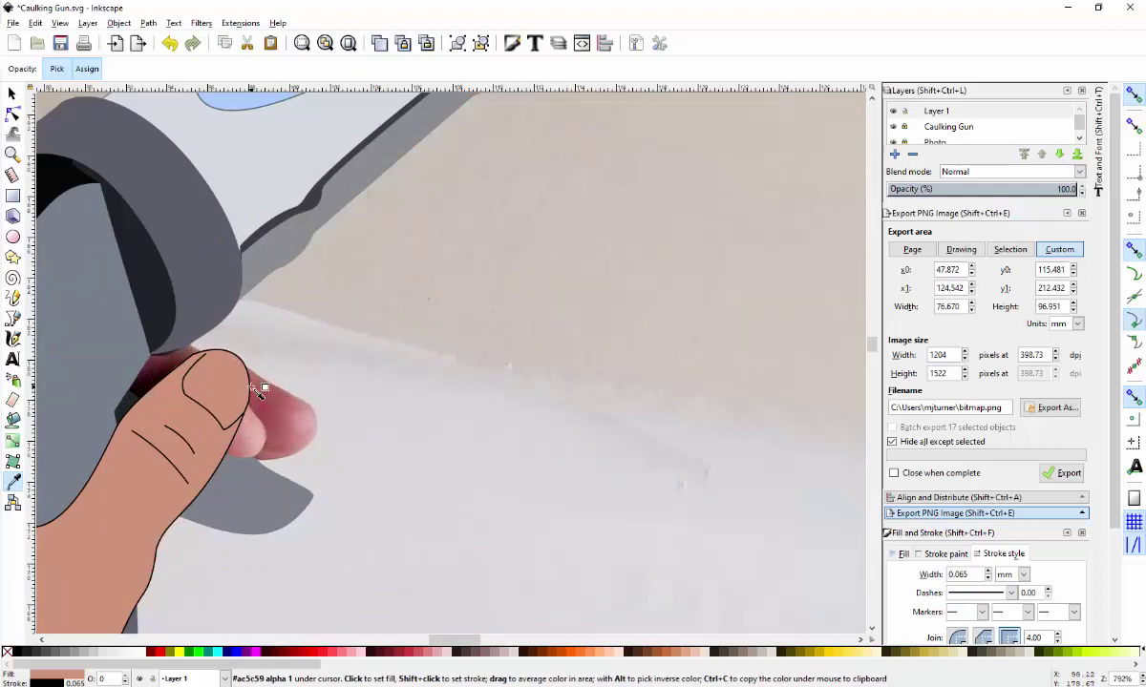
{"action": "scroll", "coordinate": [408, 413], "scroll_direction": "left", "scroll_amount": 6}
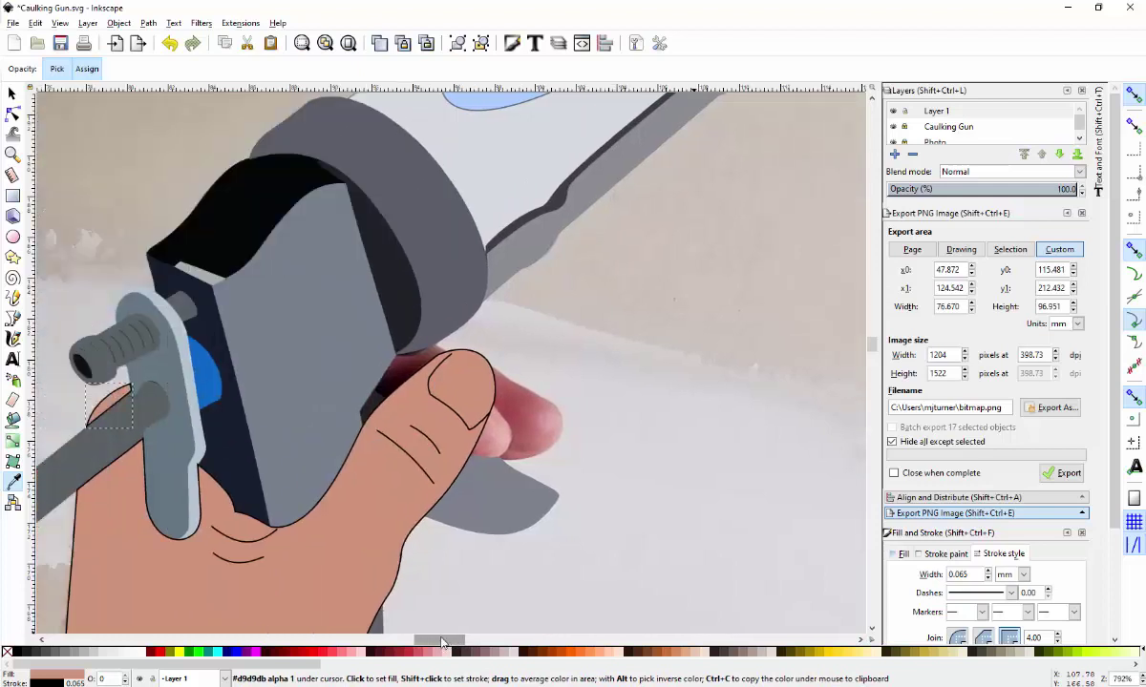
{"action": "scroll", "coordinate": [408, 412], "scroll_direction": "up", "scroll_amount": 3}
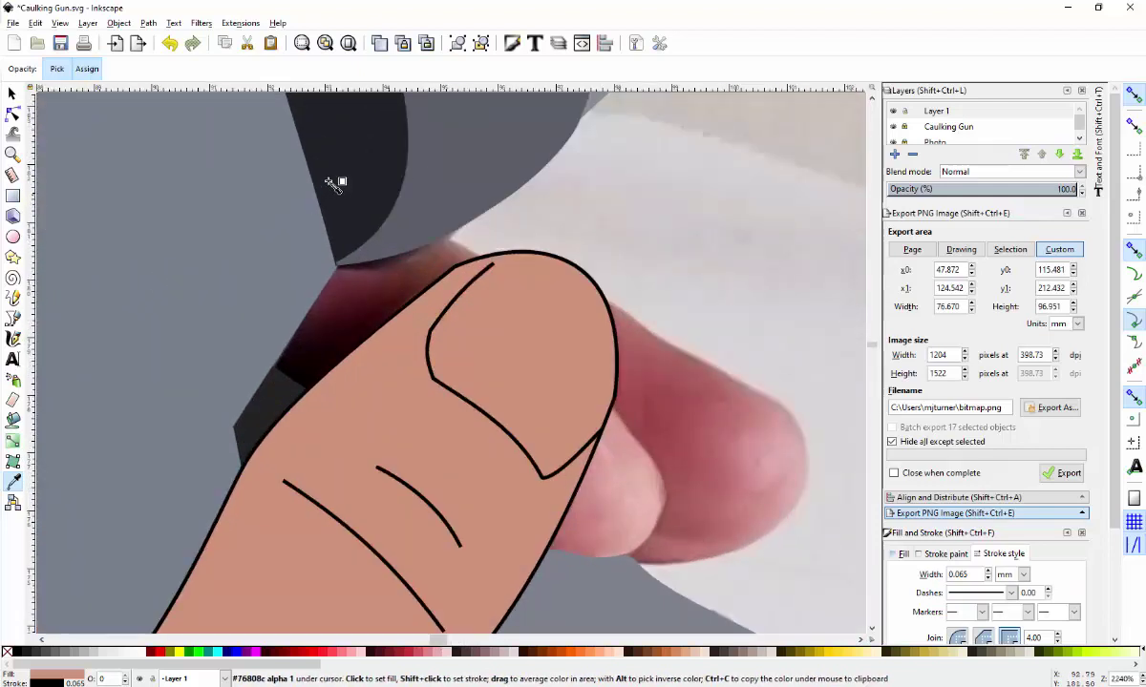
{"action": "left_click", "coordinate": [13, 316]}
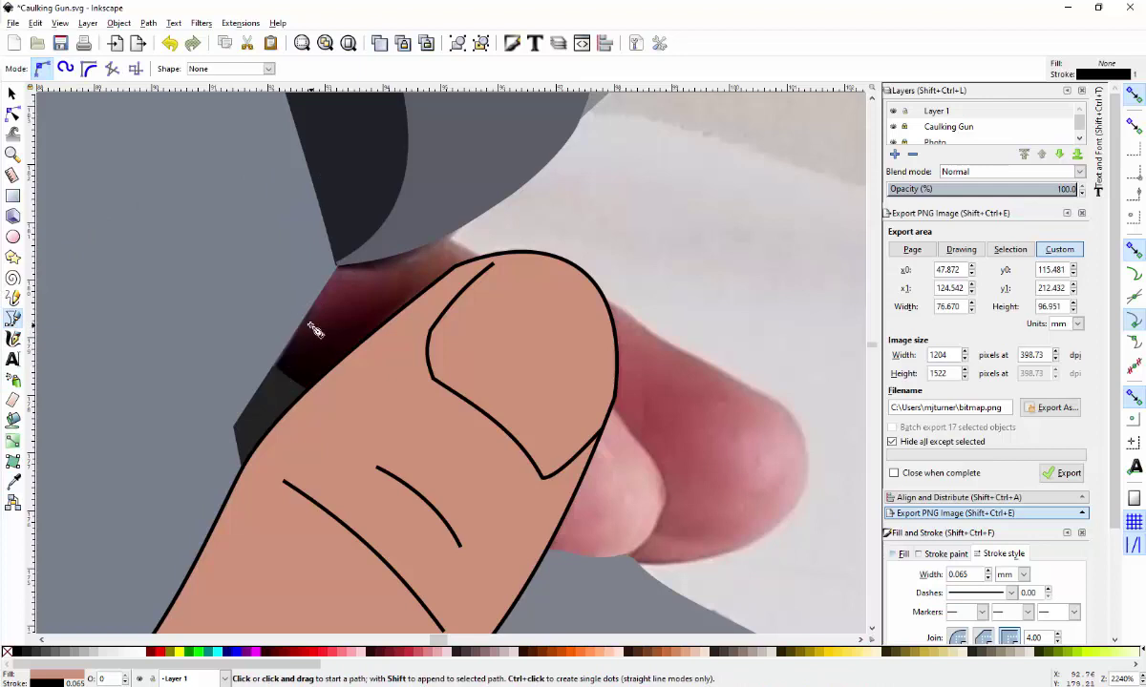
{"action": "scroll", "coordinate": [296, 311], "scroll_direction": "up", "scroll_amount": 1}
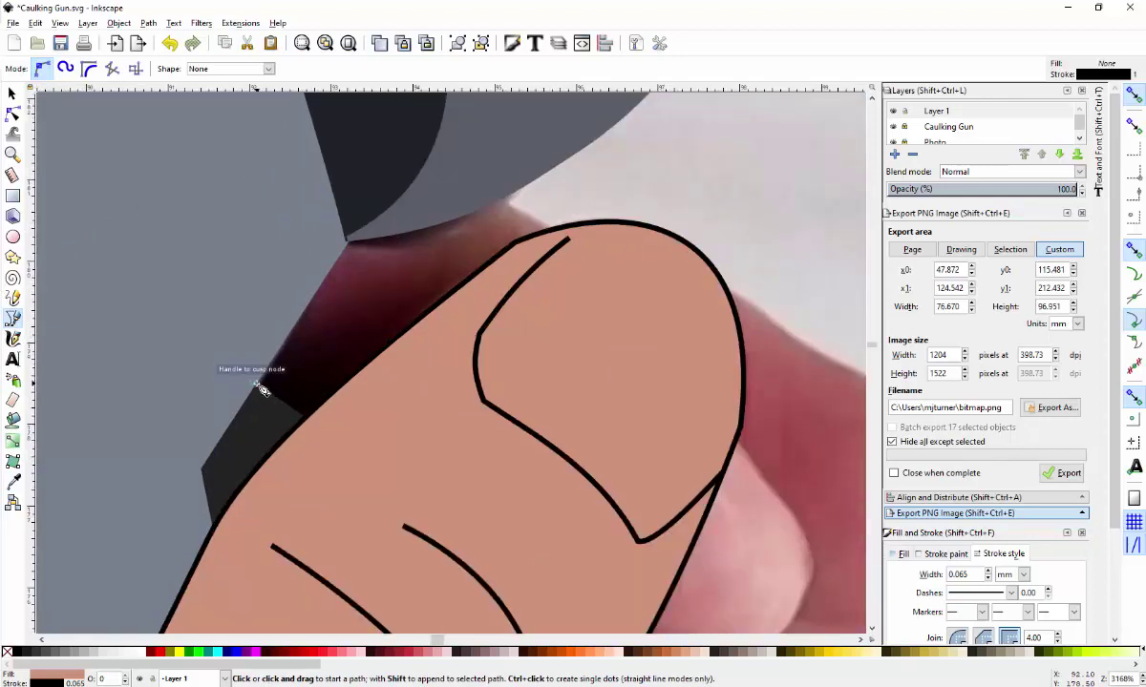
{"action": "scroll", "coordinate": [261, 390], "scroll_direction": "up", "scroll_amount": 2}
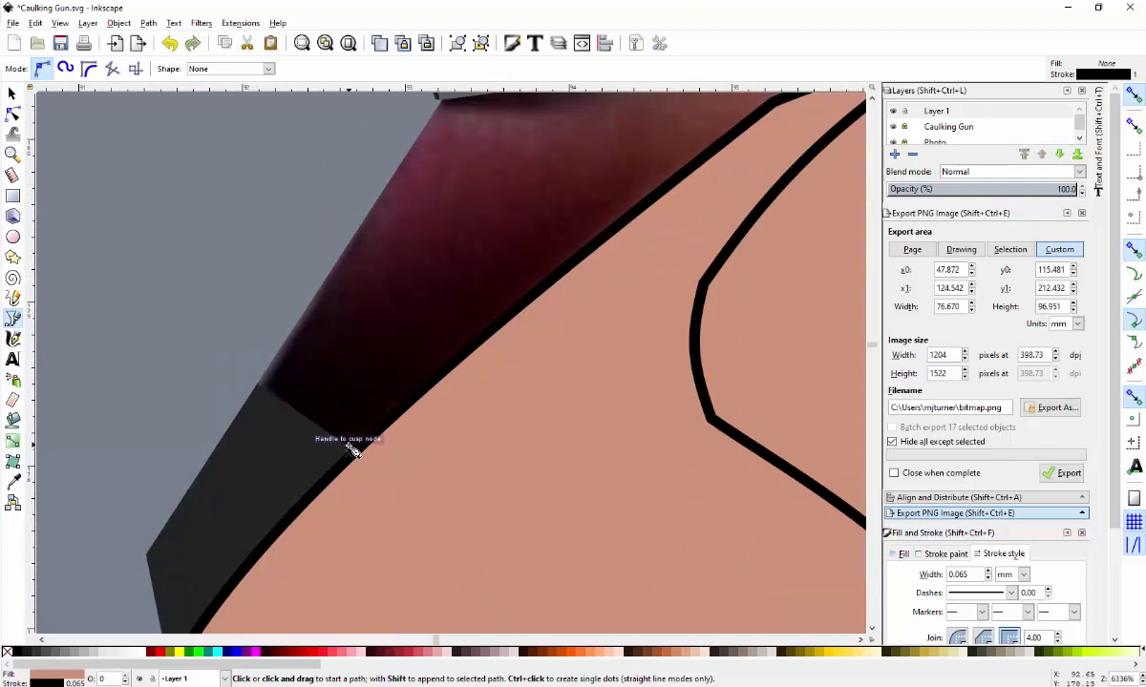
{"action": "scroll", "coordinate": [355, 446], "scroll_direction": "down", "scroll_amount": 3}
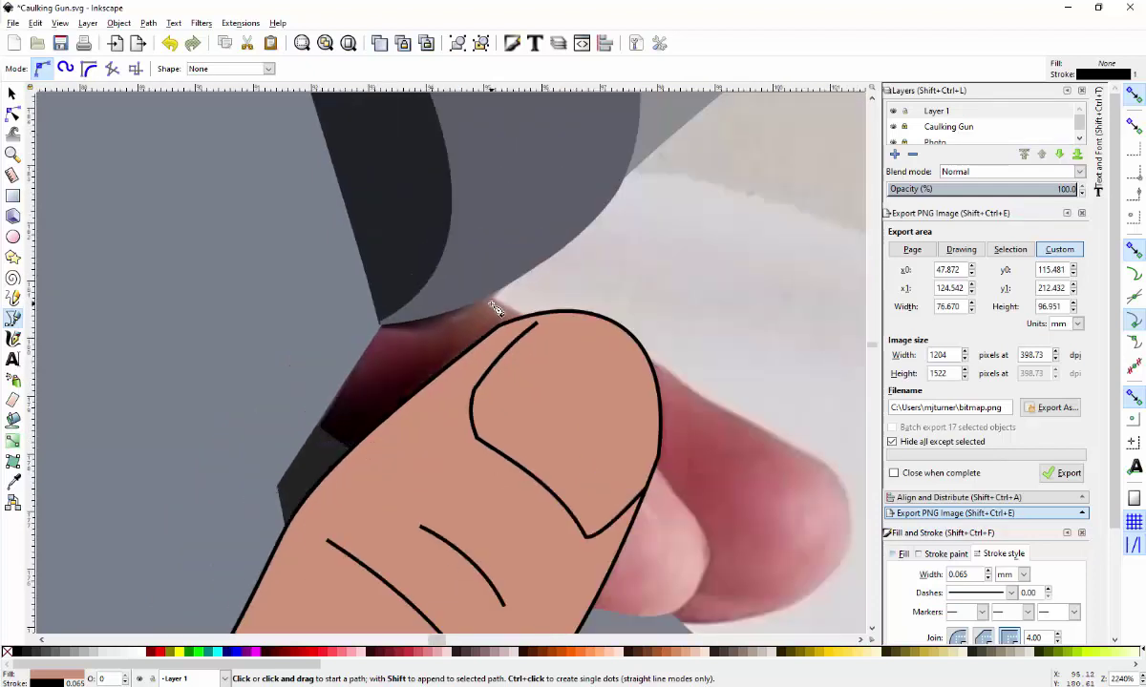
{"action": "scroll", "coordinate": [573, 373], "scroll_direction": "down", "scroll_amount": 2}
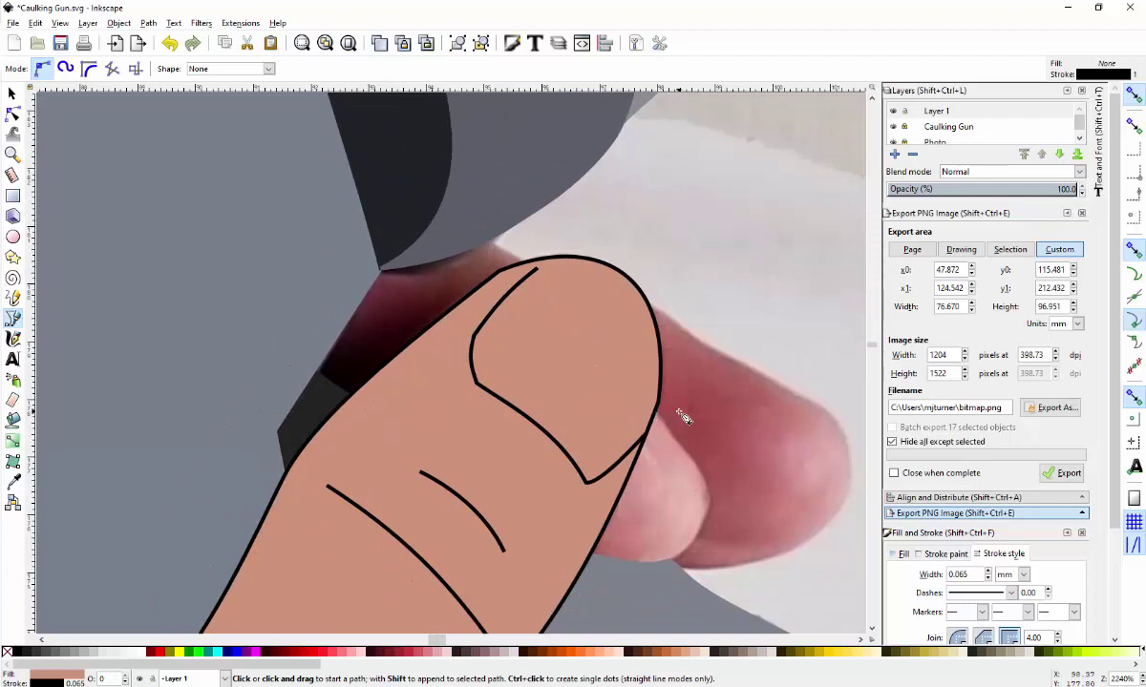
{"action": "scroll", "coordinate": [682, 416], "scroll_direction": "down", "scroll_amount": 1}
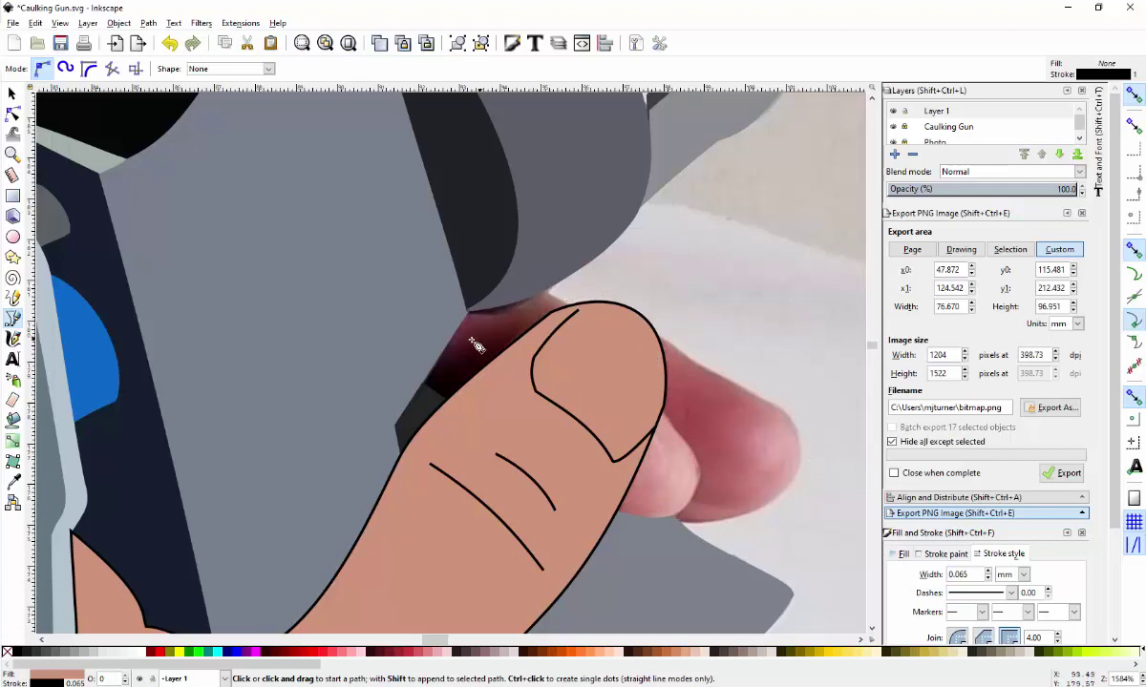
{"action": "left_click", "coordinate": [395, 363]}
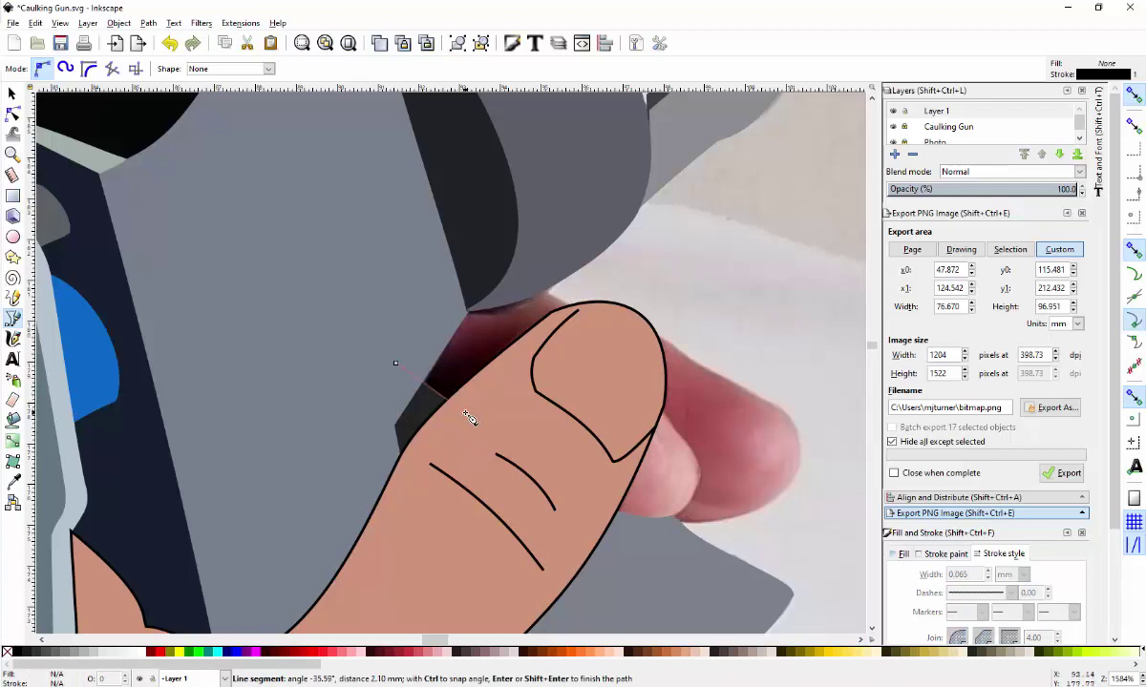
{"action": "left_click", "coordinate": [465, 413]}
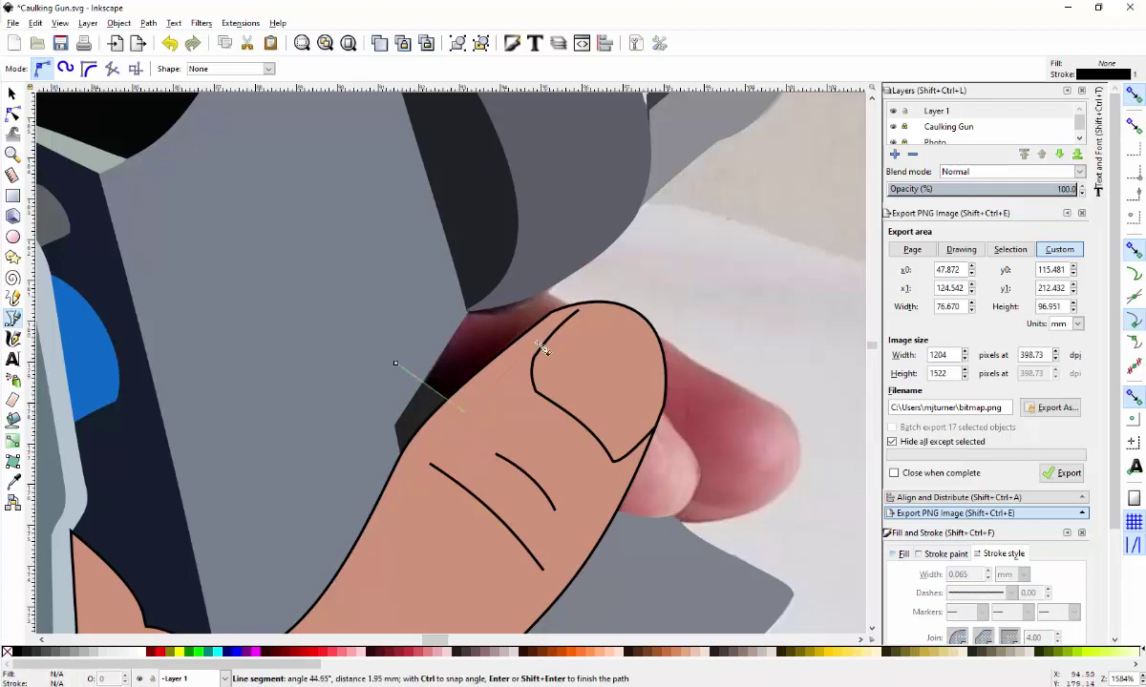
{"action": "left_click", "coordinate": [594, 316]}
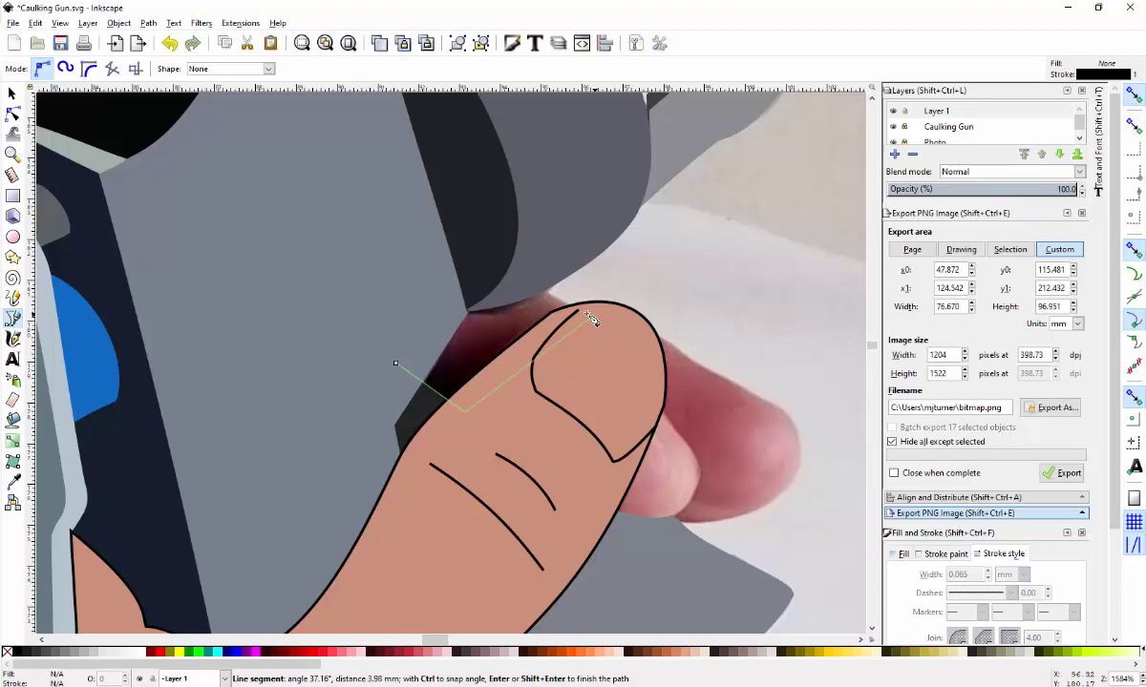
{"action": "left_click", "coordinate": [477, 264]}
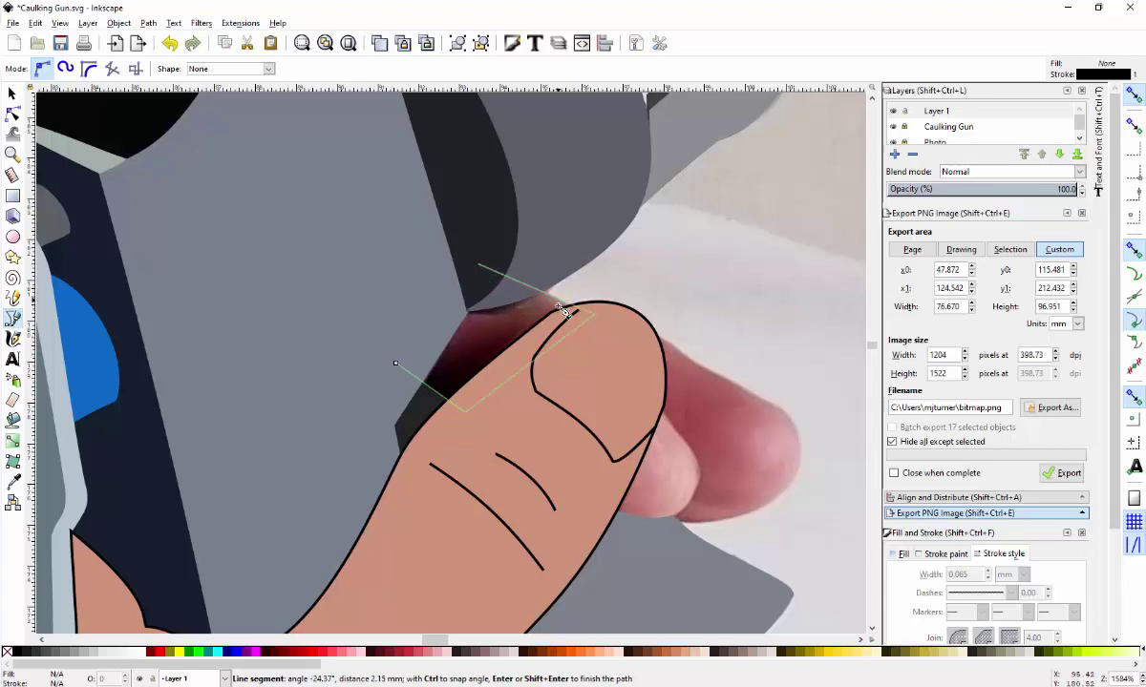
{"action": "left_click", "coordinate": [396, 364]}
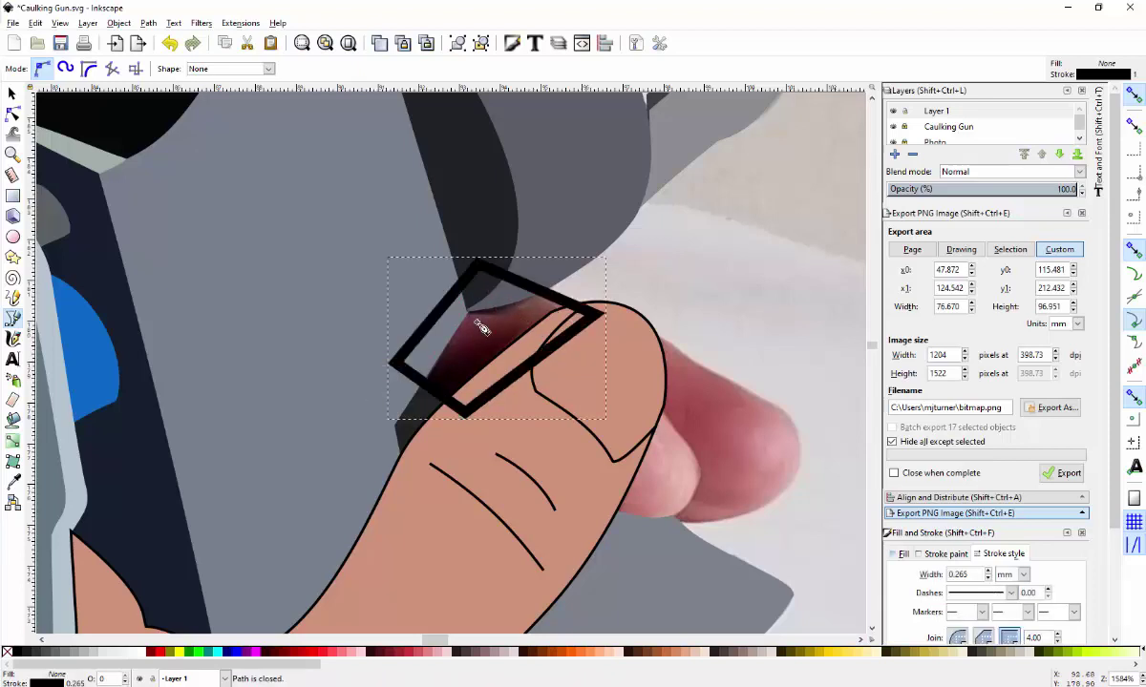
- Set the four-sided shape's stroke width to 0.065 mm and fill it with a reddish brown sampled from the upper part of the finger in the photo
{"action": "left_click", "coordinate": [988, 579]}
{"action": "left_click", "coordinate": [989, 578]}
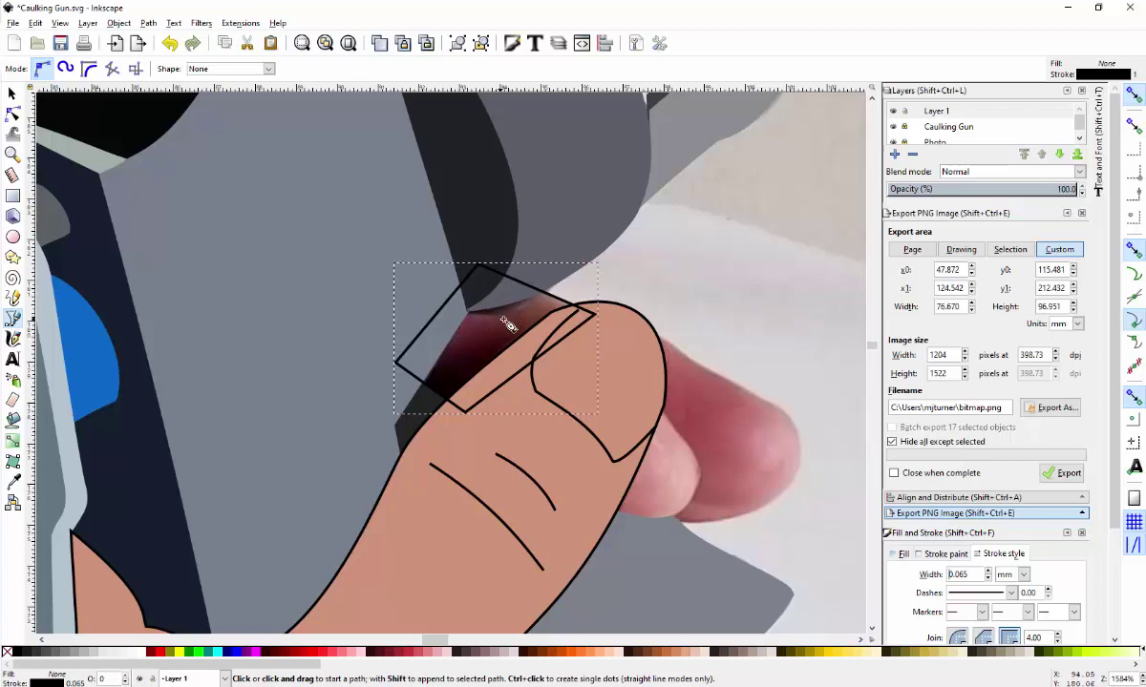
{"action": "left_click", "coordinate": [13, 481]}
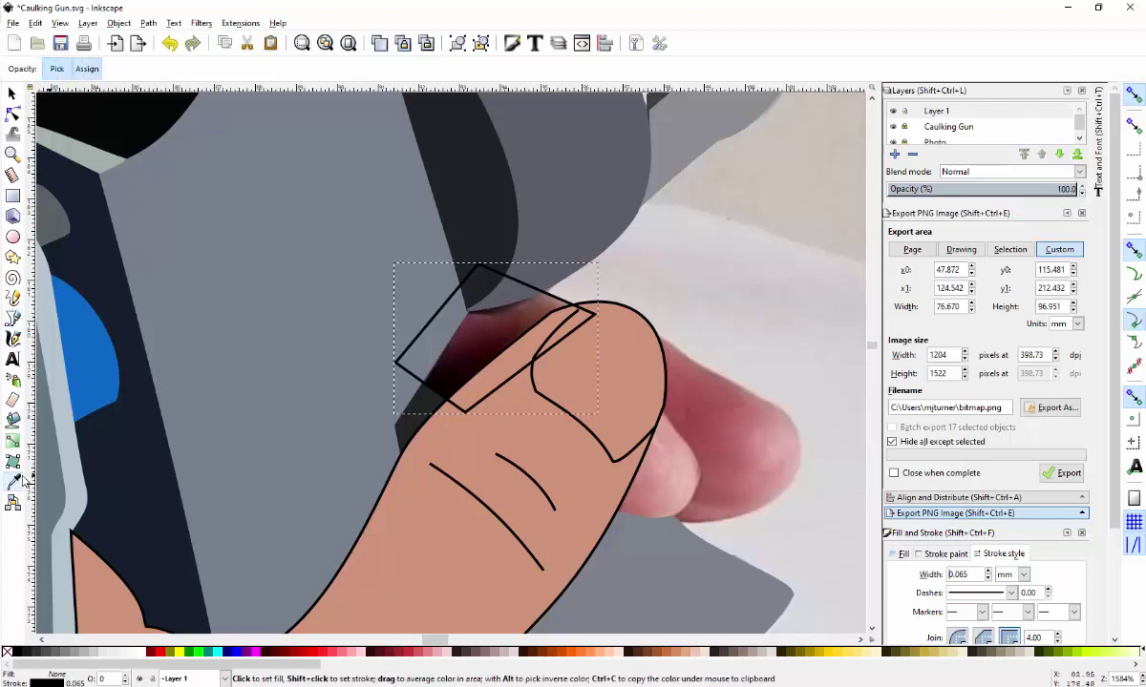
{"action": "left_click", "coordinate": [510, 322]}
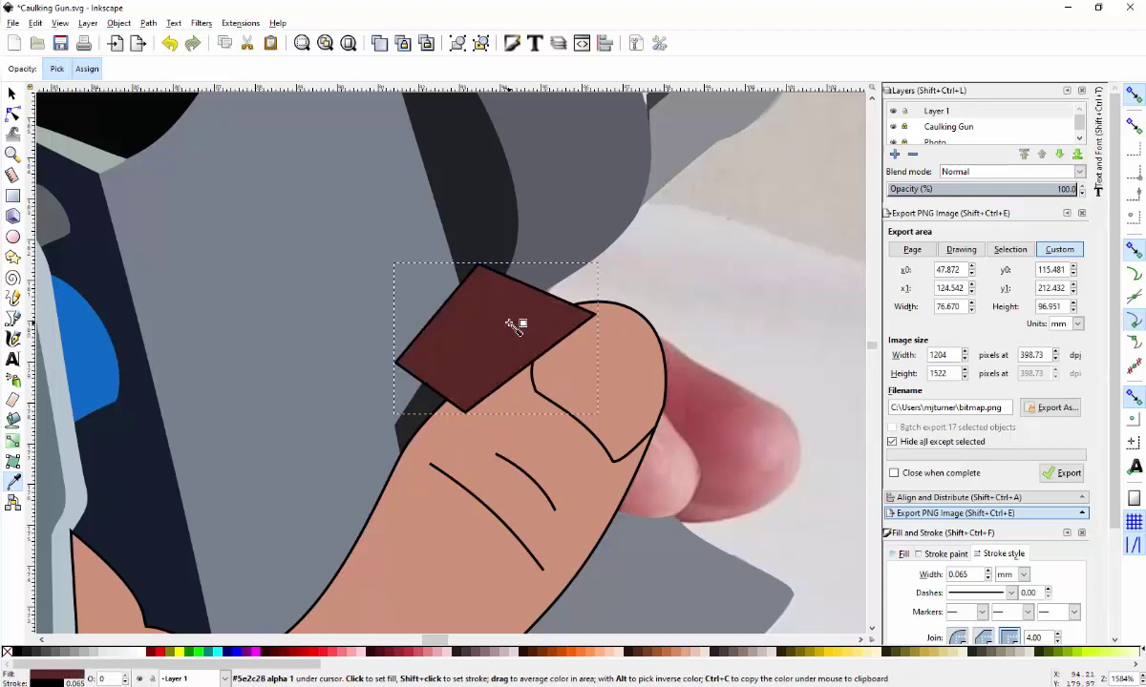
{"action": "key", "text": "ctrl+z"}
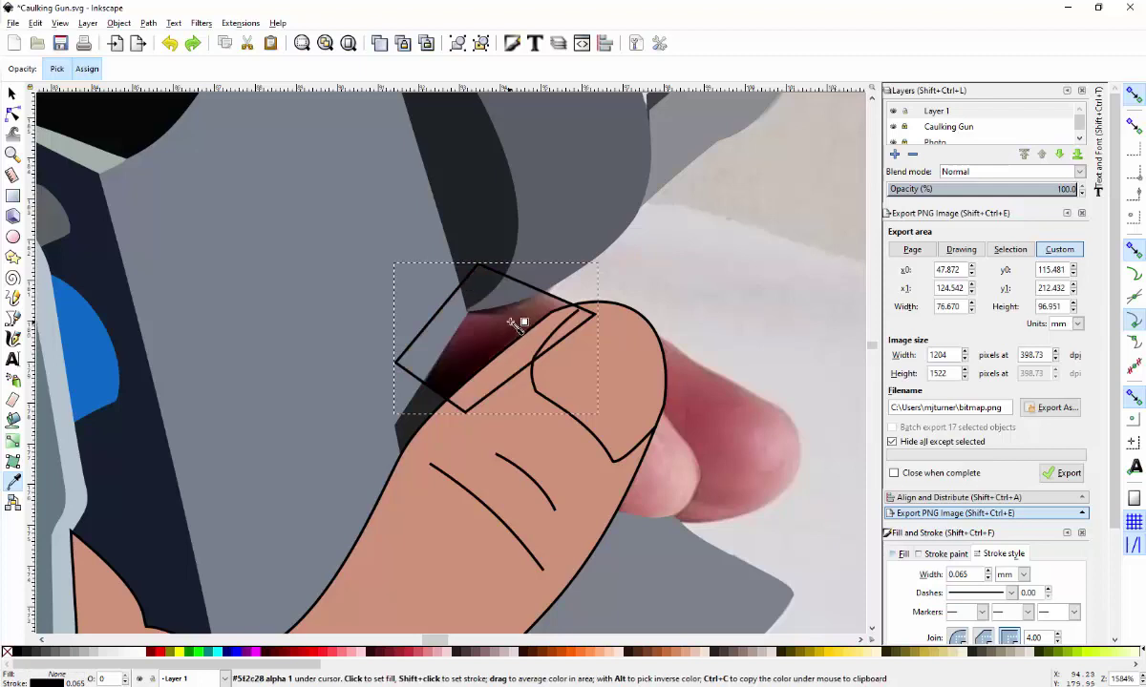
{"action": "left_click", "coordinate": [510, 304]}
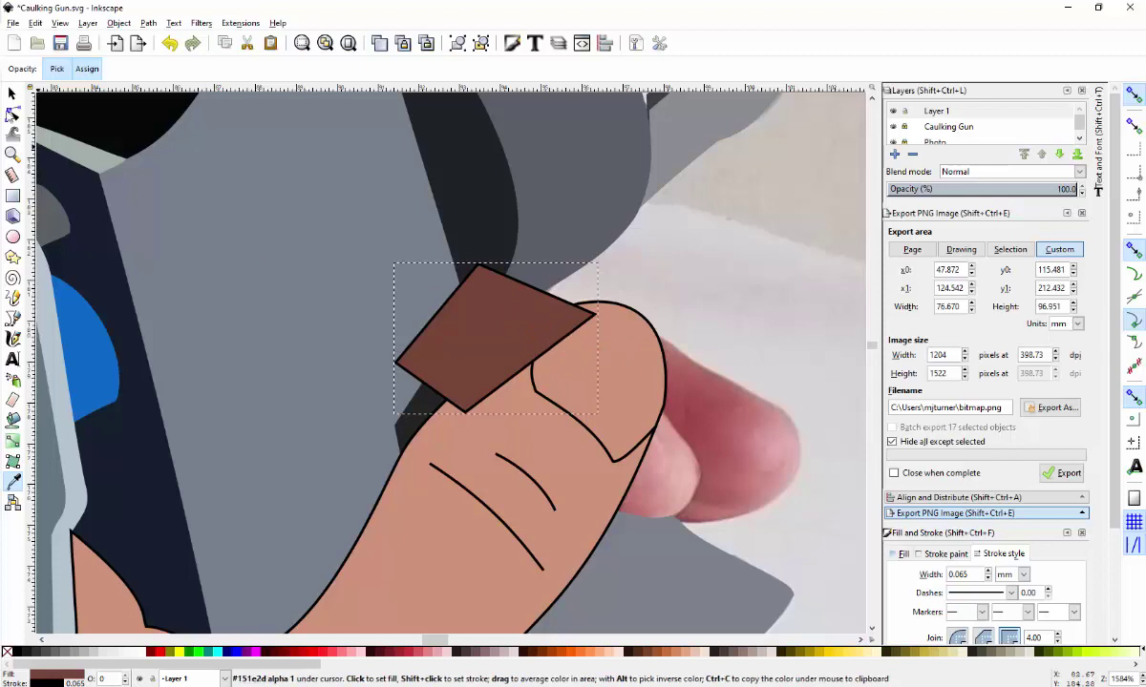
- Move the brown four-sided finger shape to the Caulking Gun layer
{"action": "left_click", "coordinate": [12, 93]}
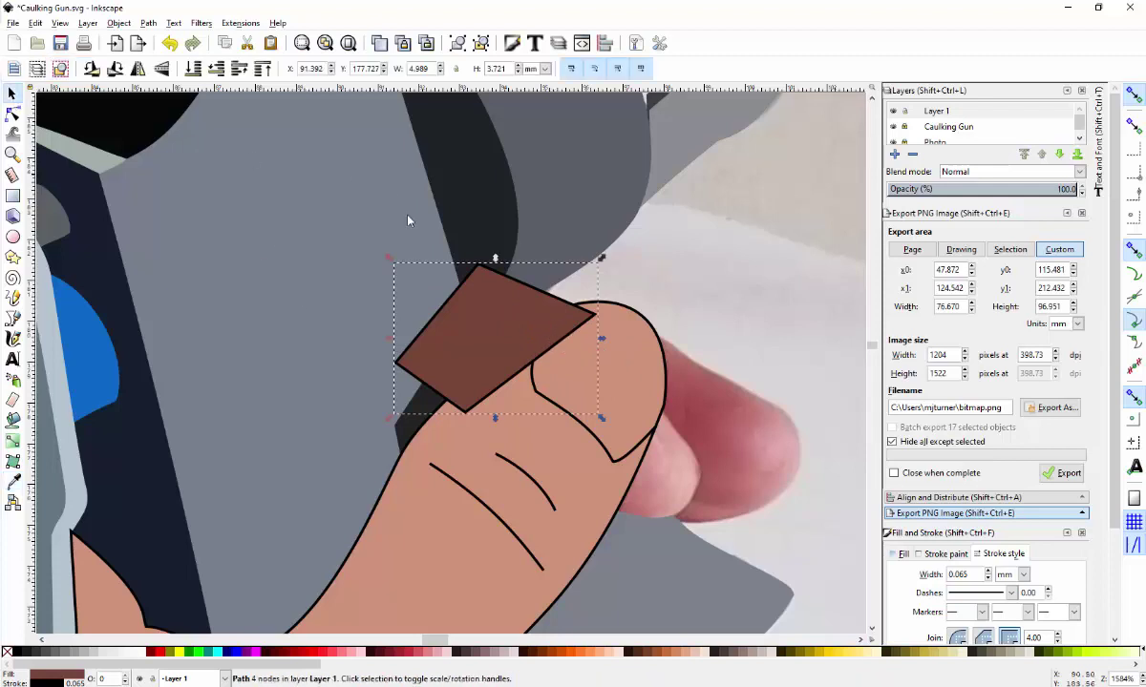
{"action": "right_click", "coordinate": [468, 315]}
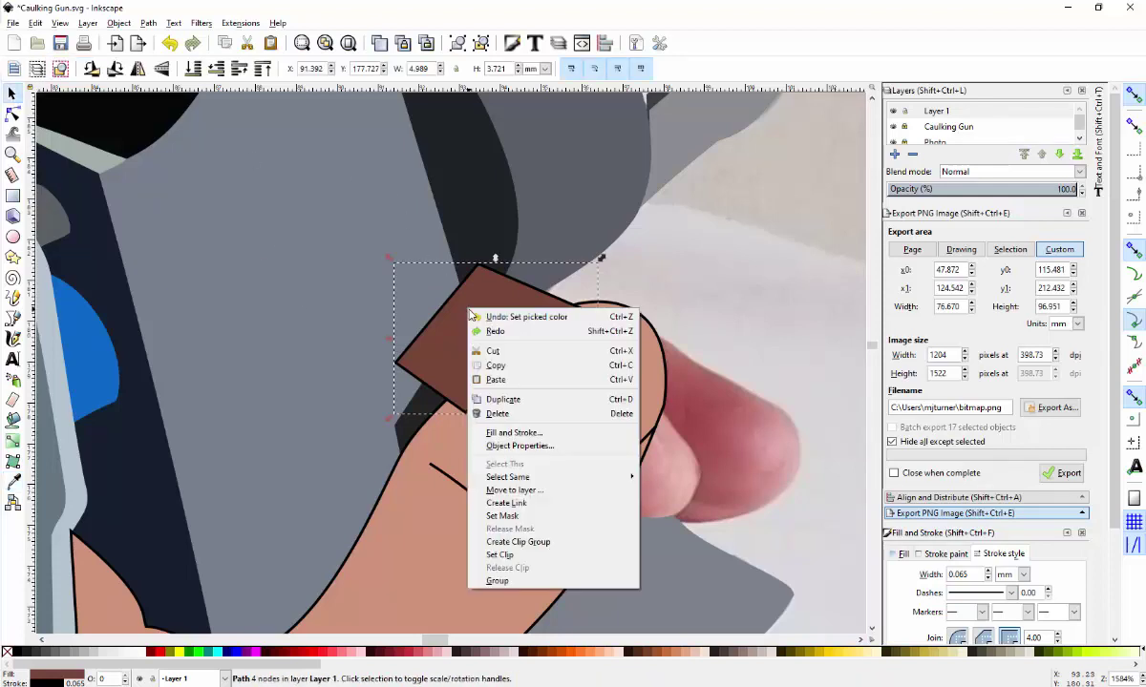
{"action": "left_click", "coordinate": [524, 492]}
{"action": "left_click", "coordinate": [534, 325]}
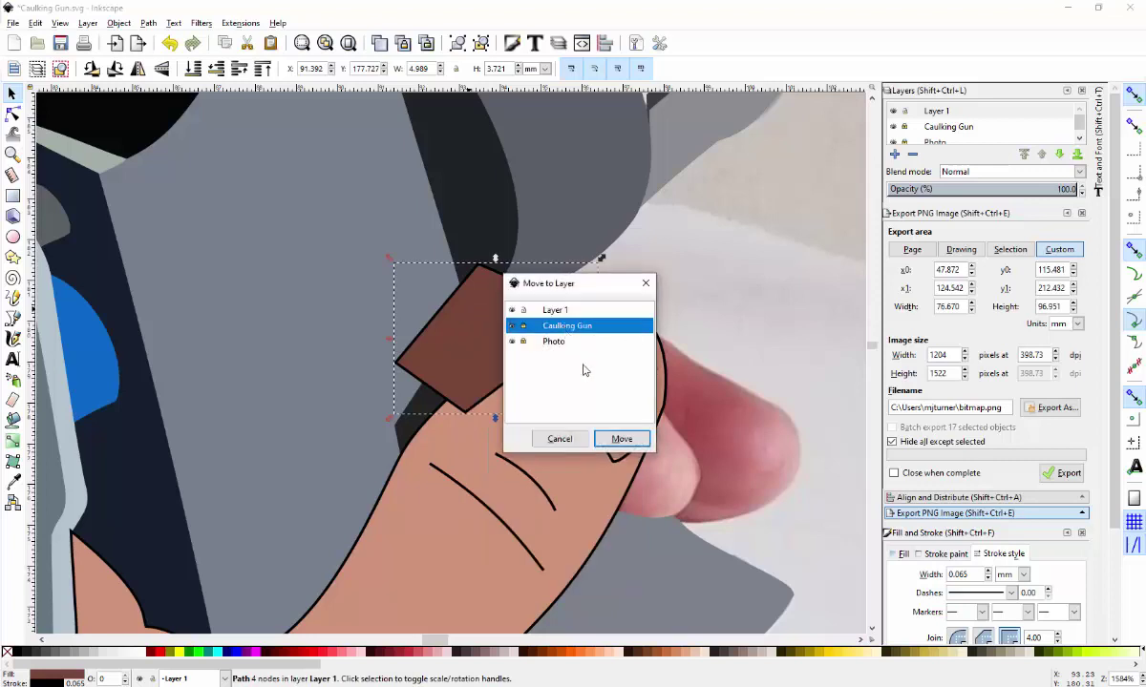
{"action": "left_click", "coordinate": [621, 439]}
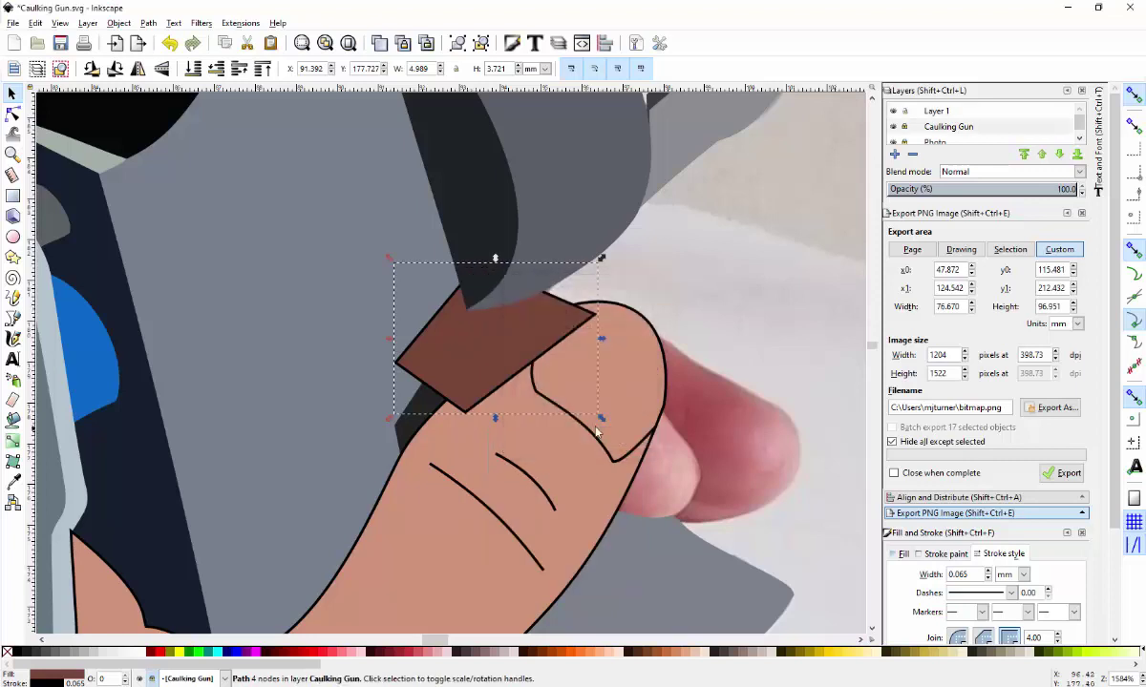
- Unlock the Caulking Gun layer and lower the brown finger shape to the bottom, behind the thumb and gun body
{"action": "left_click", "coordinate": [907, 132]}
{"action": "left_click", "coordinate": [512, 347]}
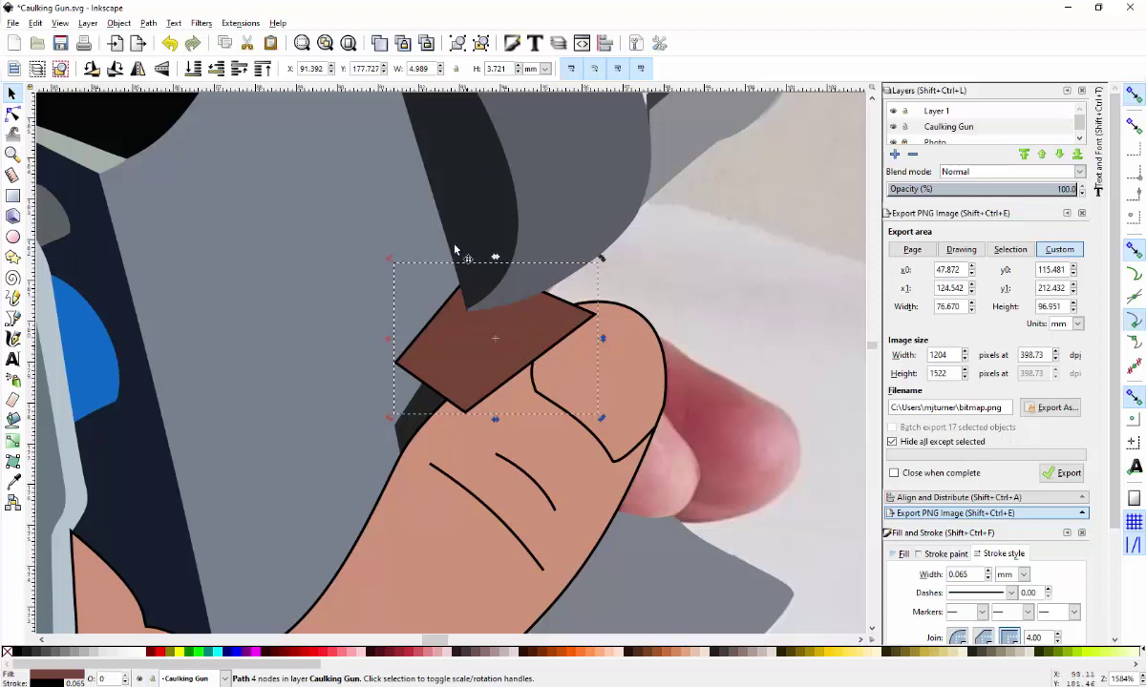
{"action": "left_click", "coordinate": [190, 70]}
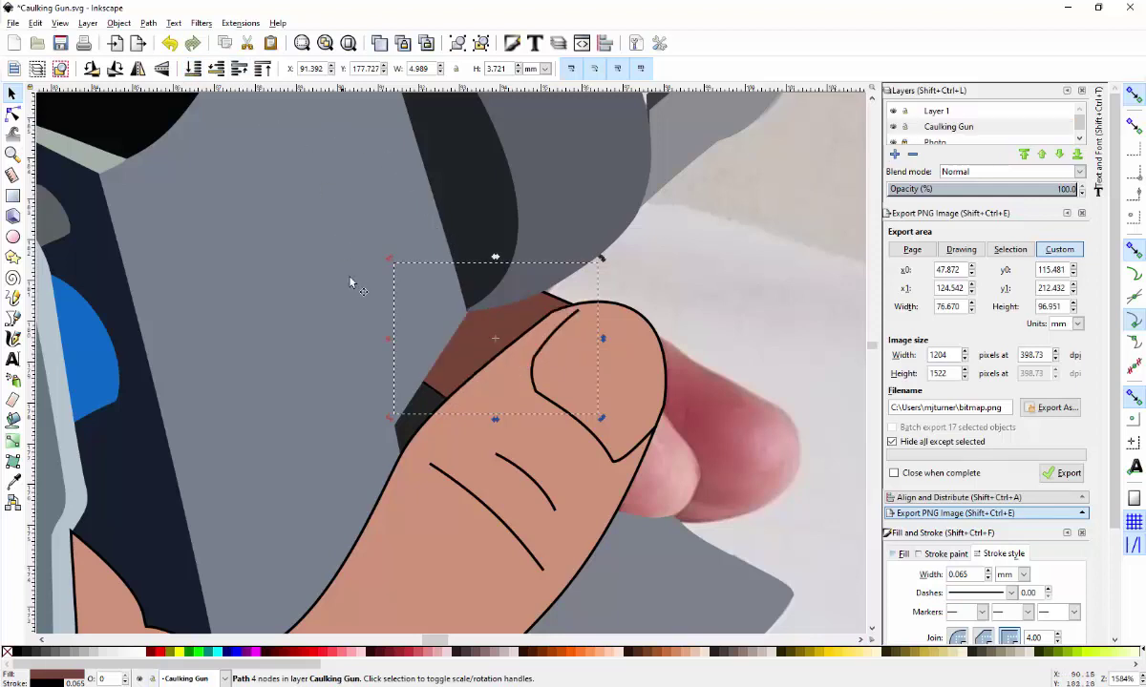
- Deselect the finger shape, lock the Caulking Gun layer again and make Layer 1 the current layer
{"action": "left_click", "coordinate": [716, 276]}
{"action": "left_click", "coordinate": [903, 131]}
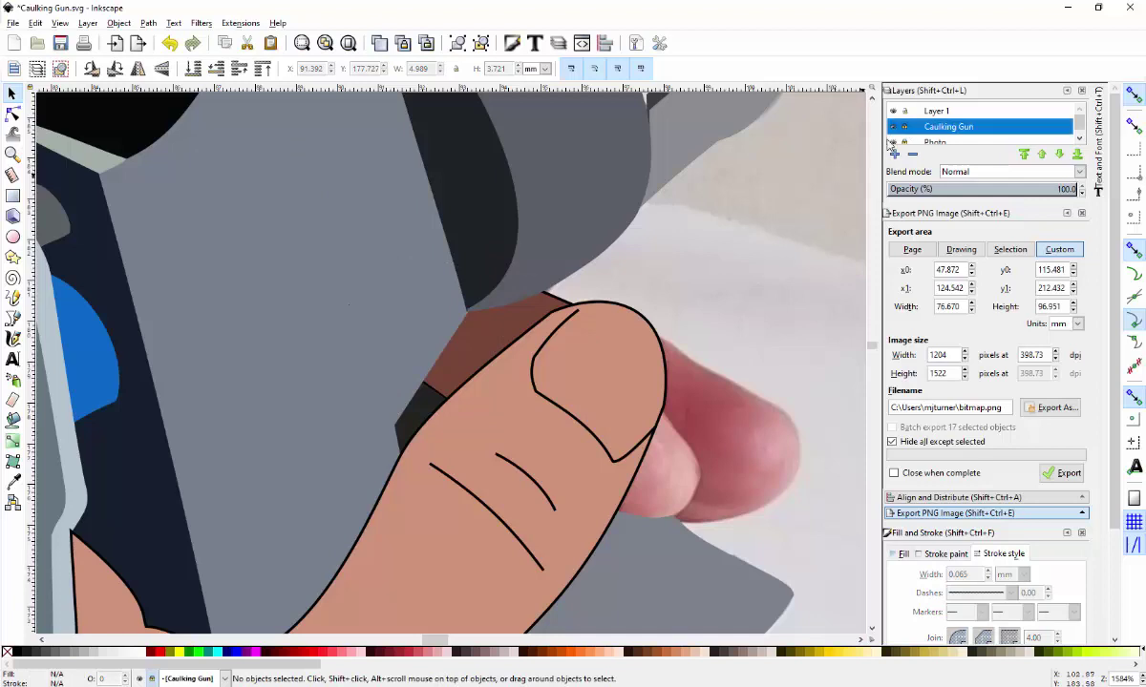
{"action": "left_click", "coordinate": [933, 113]}
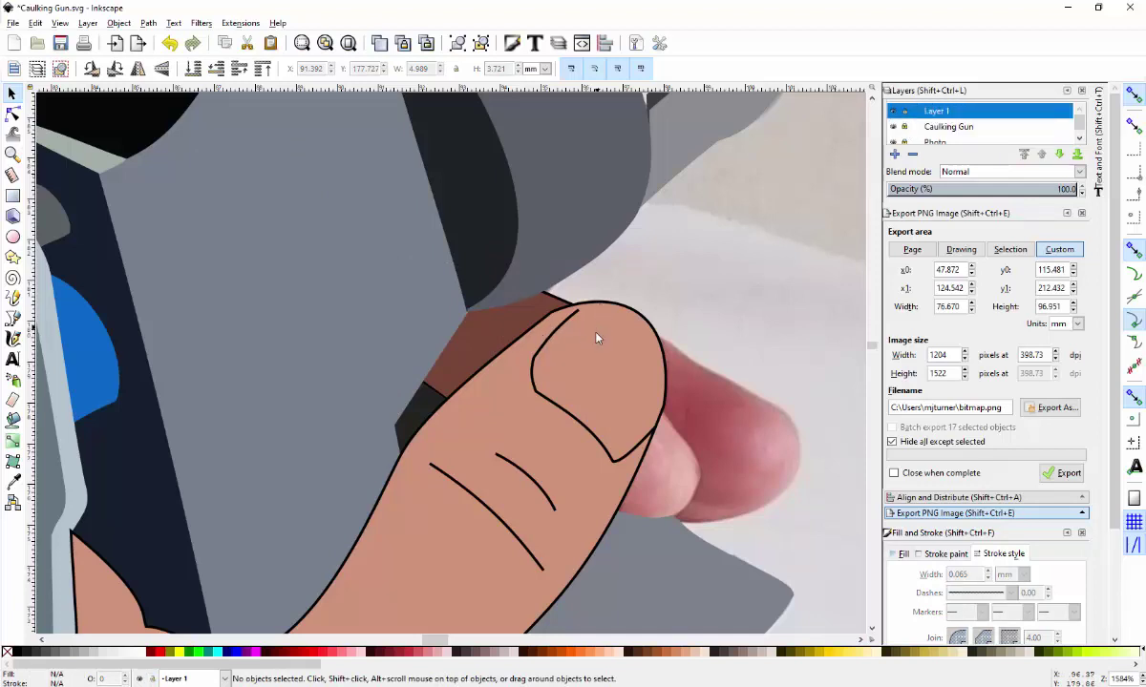
{"action": "scroll", "coordinate": [597, 337], "scroll_direction": "down", "scroll_amount": 4}
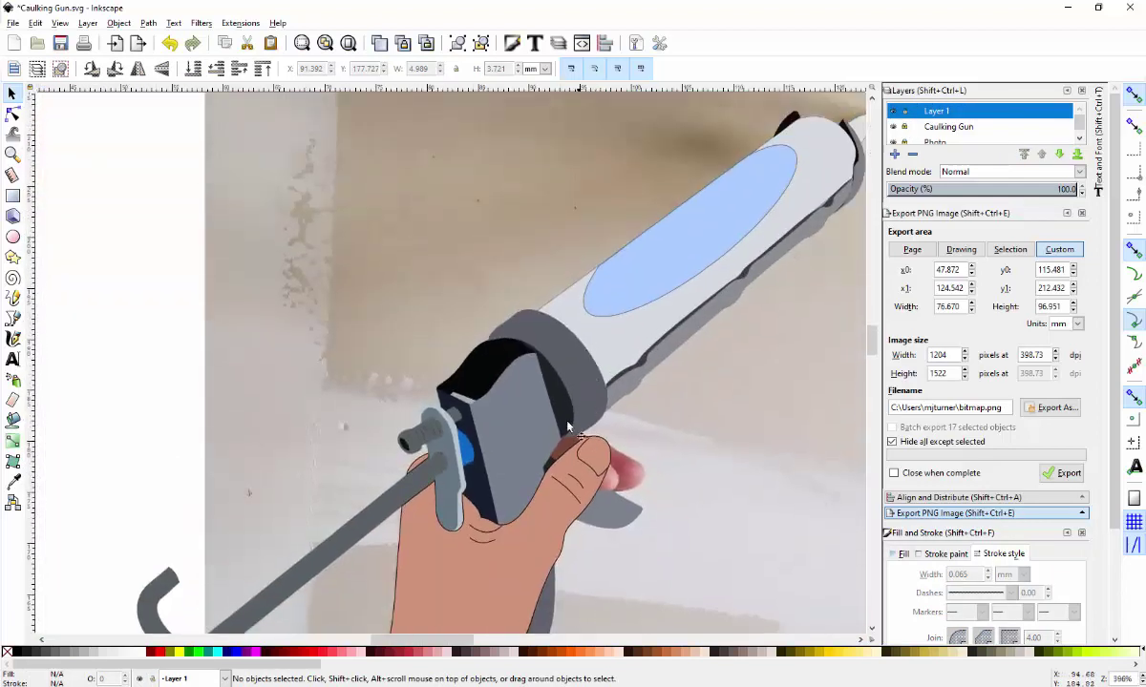
- Draw a closed three-point path over the small fingertip beside the thumb and set its stroke width to 0.065 mm
{"action": "scroll", "coordinate": [569, 445], "scroll_direction": "down", "scroll_amount": 1}
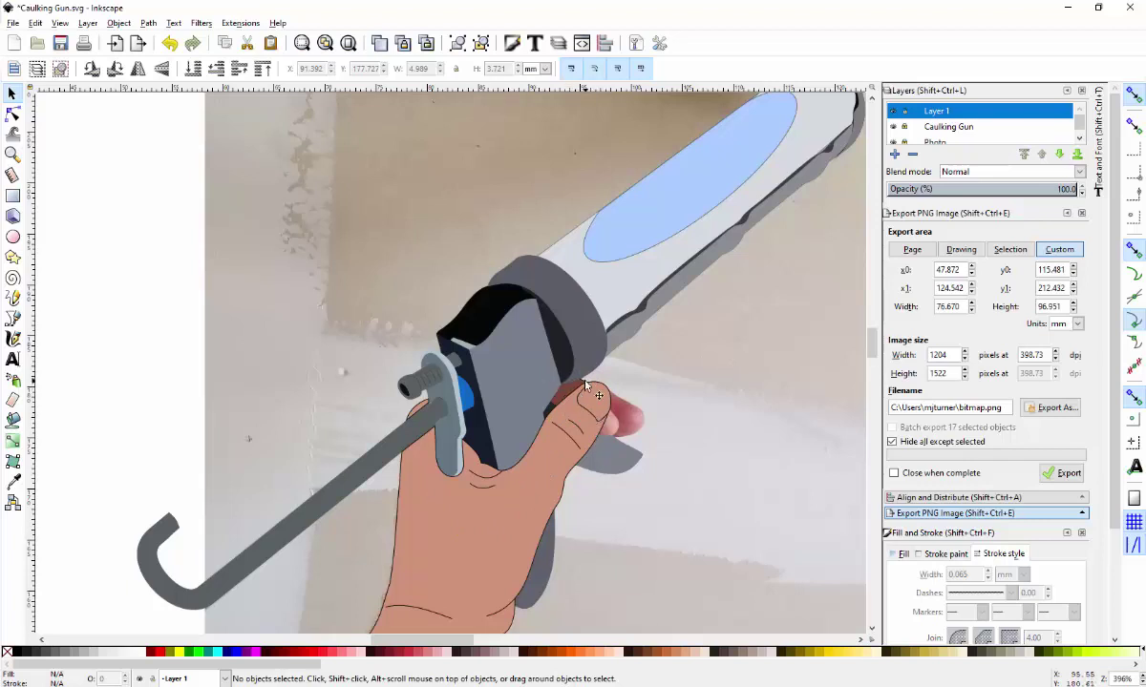
{"action": "scroll", "coordinate": [563, 400], "scroll_direction": "up", "scroll_amount": 5, "text": "ctrl"}
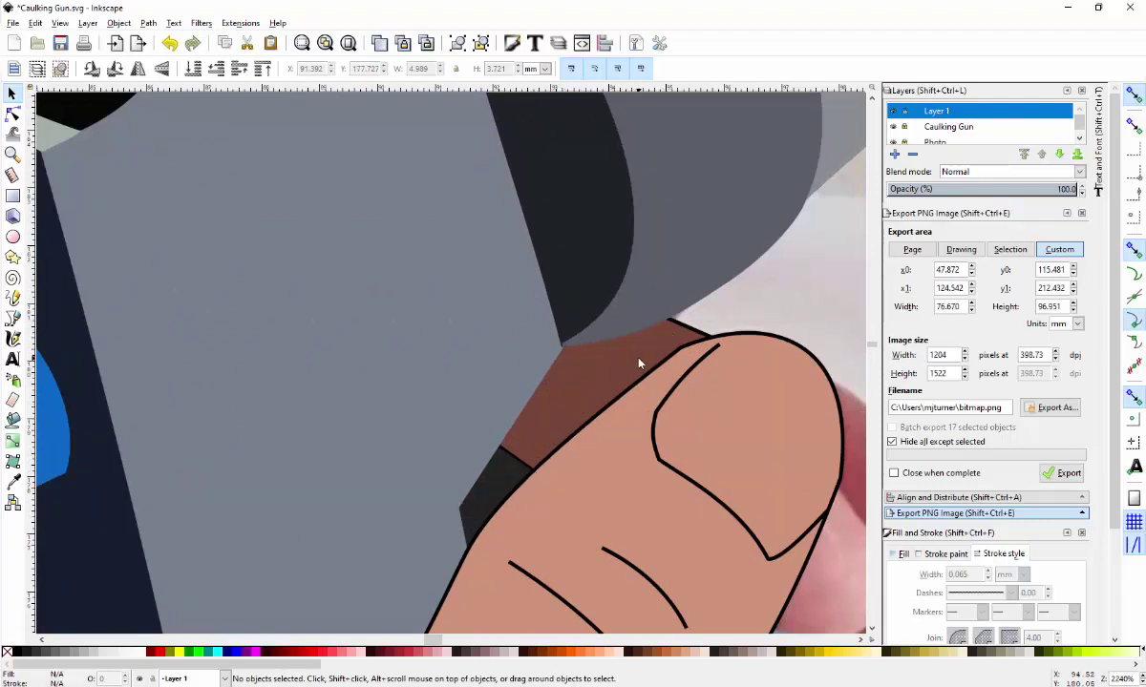
{"action": "scroll", "coordinate": [639, 364], "scroll_direction": "down", "scroll_amount": 2, "text": "ctrl"}
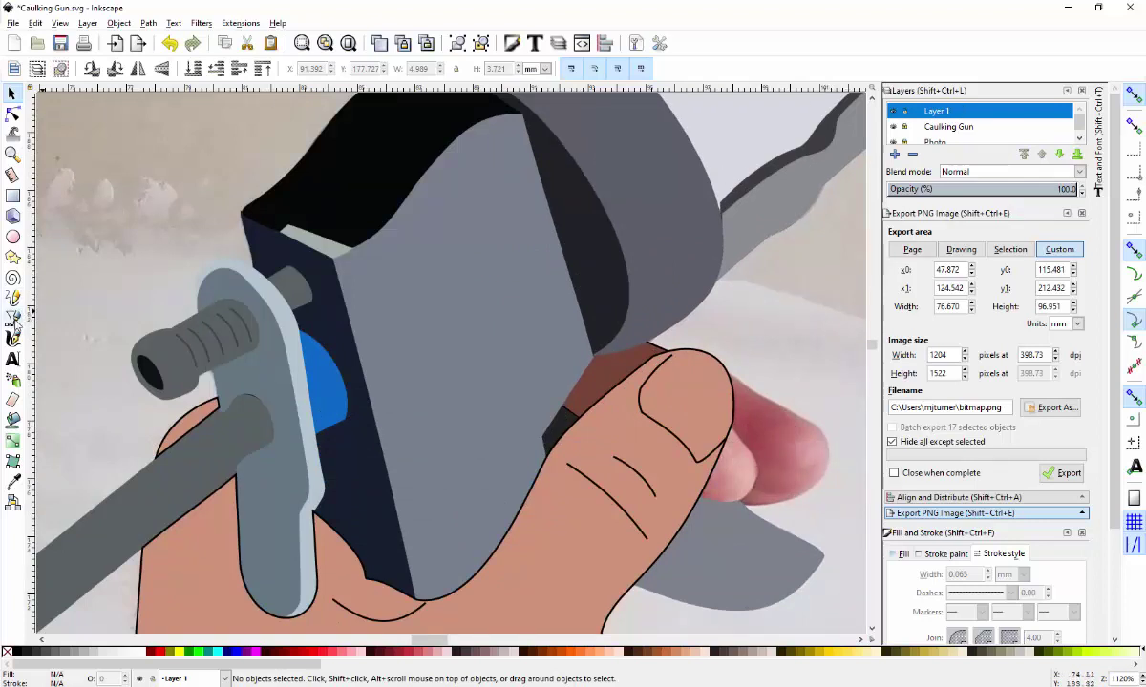
{"action": "left_click", "coordinate": [14, 316]}
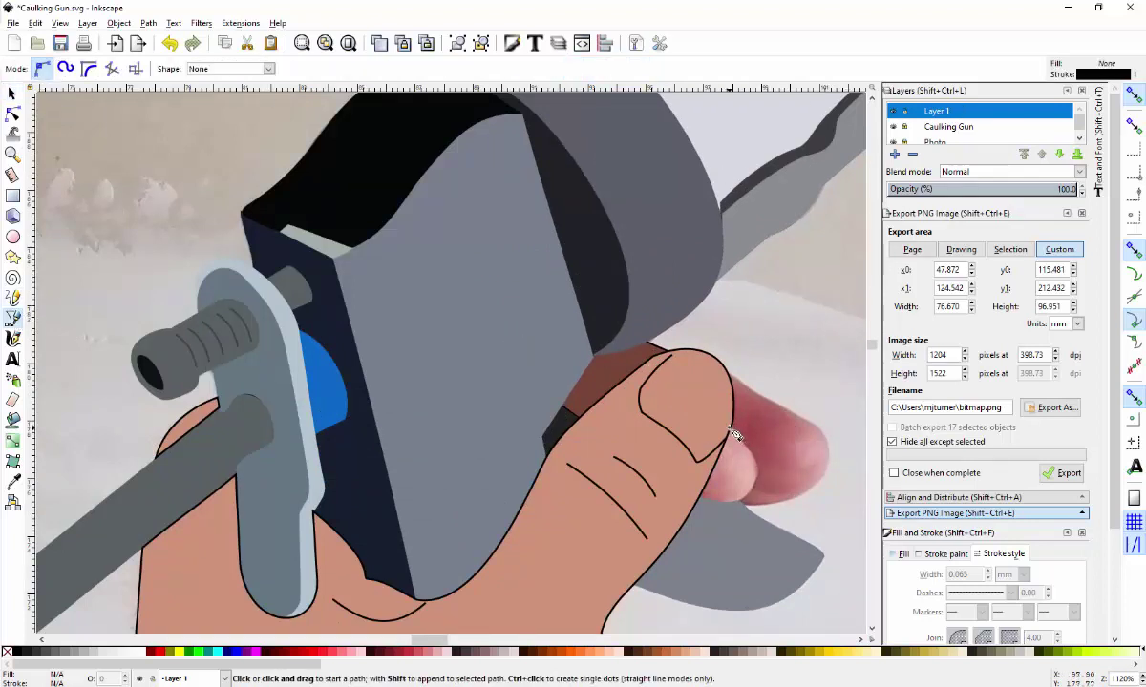
{"action": "scroll", "coordinate": [735, 435], "scroll_direction": "up", "scroll_amount": 3, "text": "ctrl"}
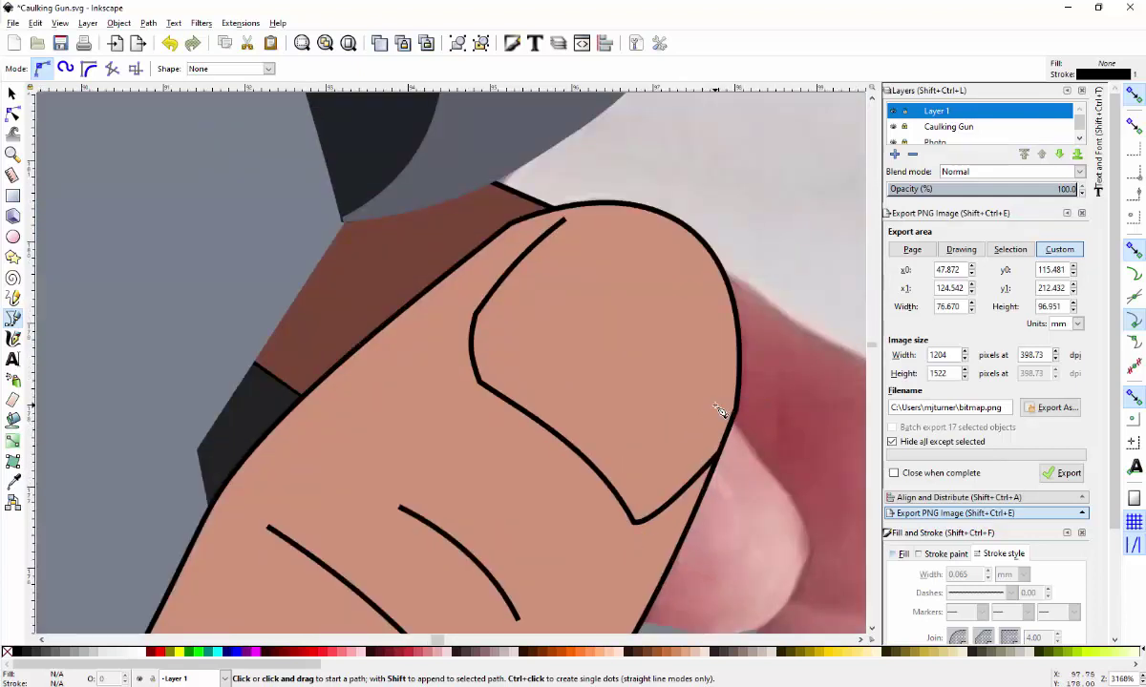
{"action": "left_click", "coordinate": [716, 405]}
{"action": "scroll", "coordinate": [771, 487], "scroll_direction": "down", "scroll_amount": 2, "text": "ctrl"}
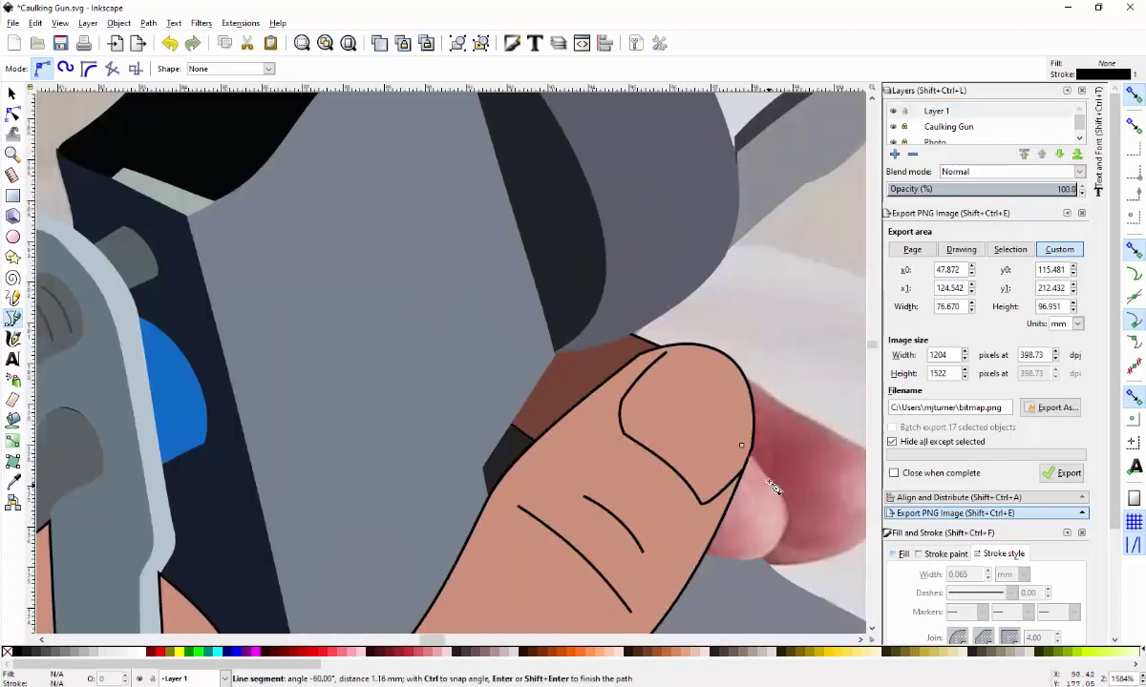
{"action": "left_click", "coordinate": [783, 547]}
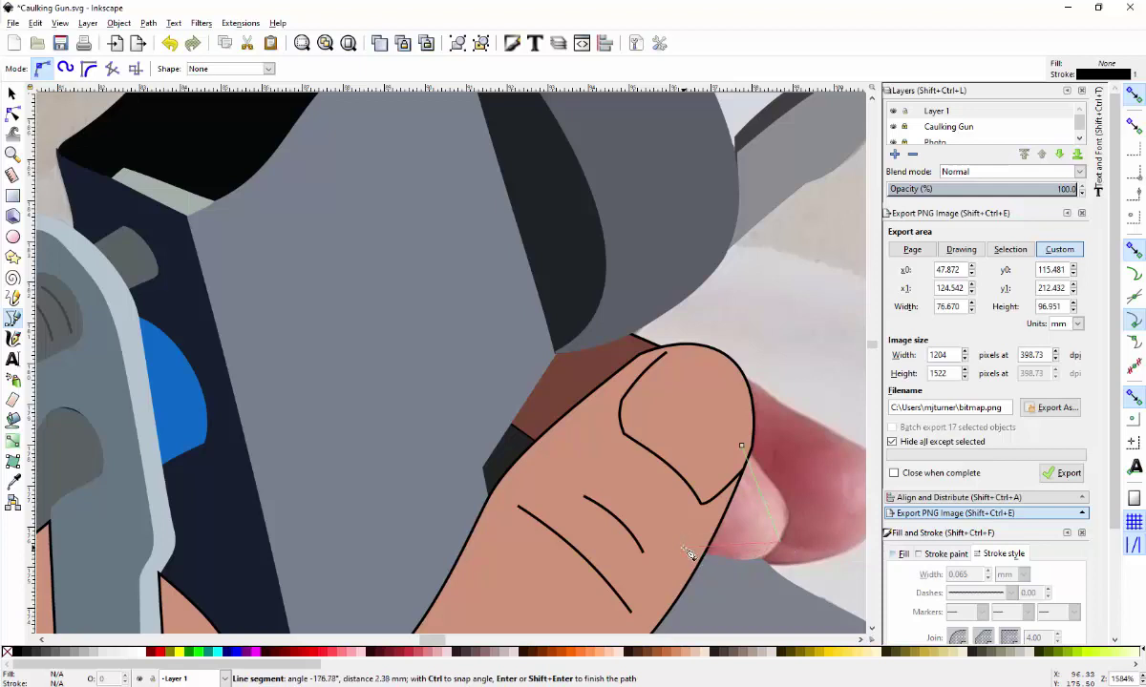
{"action": "left_click", "coordinate": [682, 550]}
{"action": "left_click", "coordinate": [741, 446]}
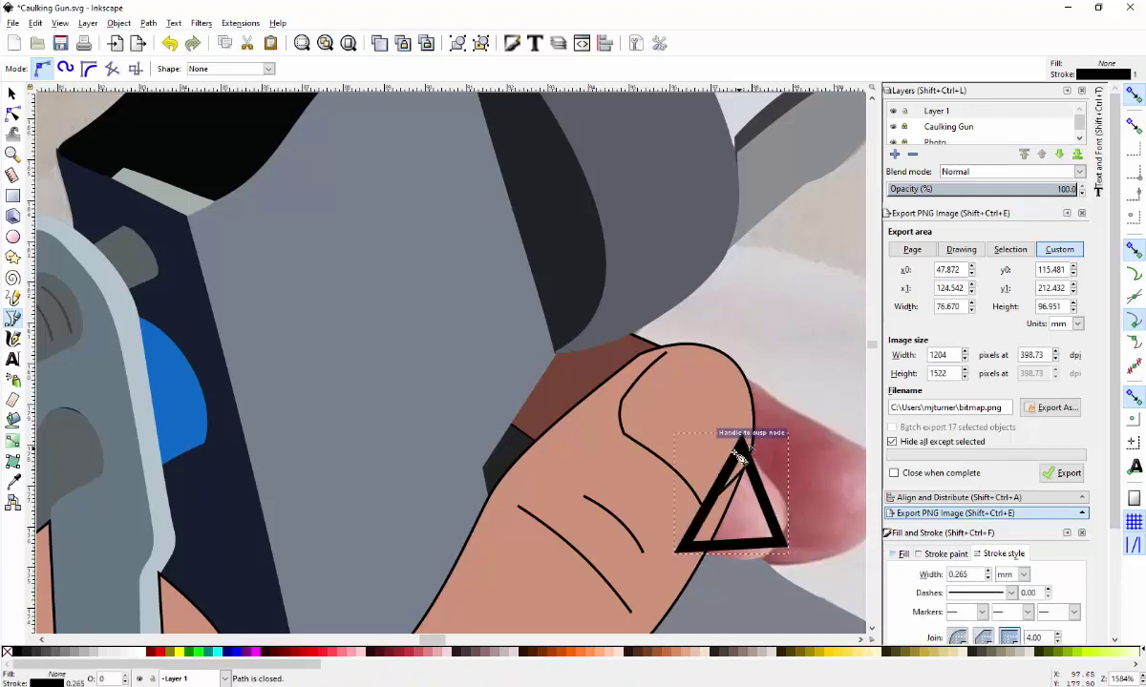
{"action": "left_click", "coordinate": [989, 578]}
{"action": "left_click", "coordinate": [989, 579]}
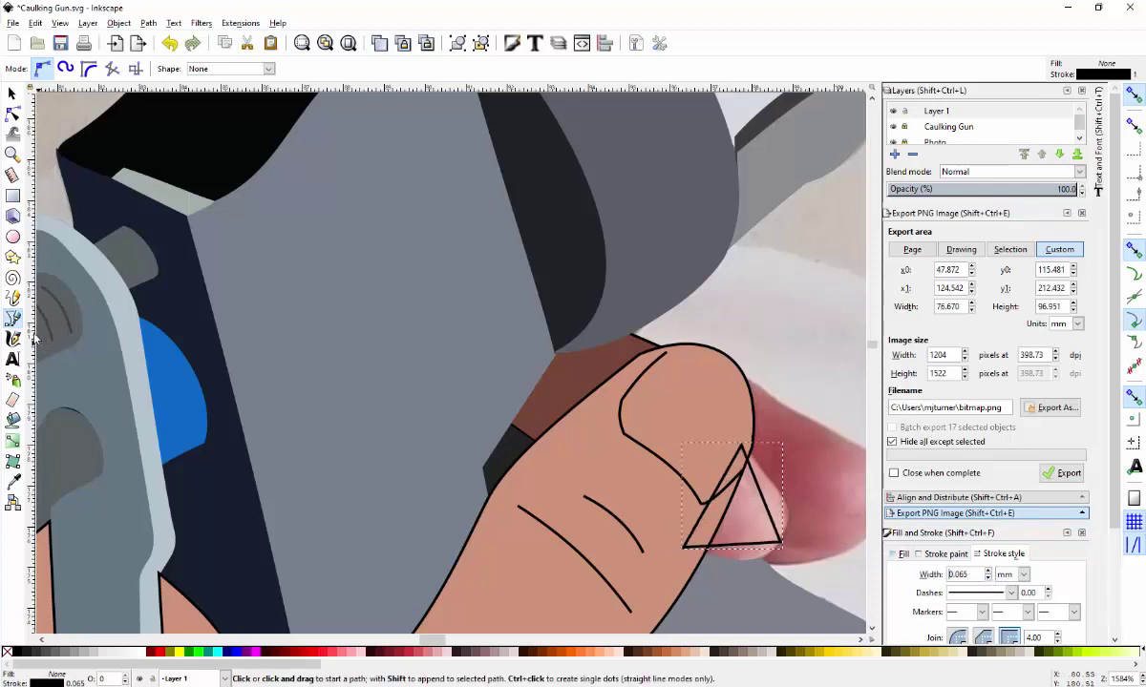
- Bend the triangle's outer and lower edges to follow the rounded contour of the fingertip in the photo
{"action": "left_click", "coordinate": [12, 113]}
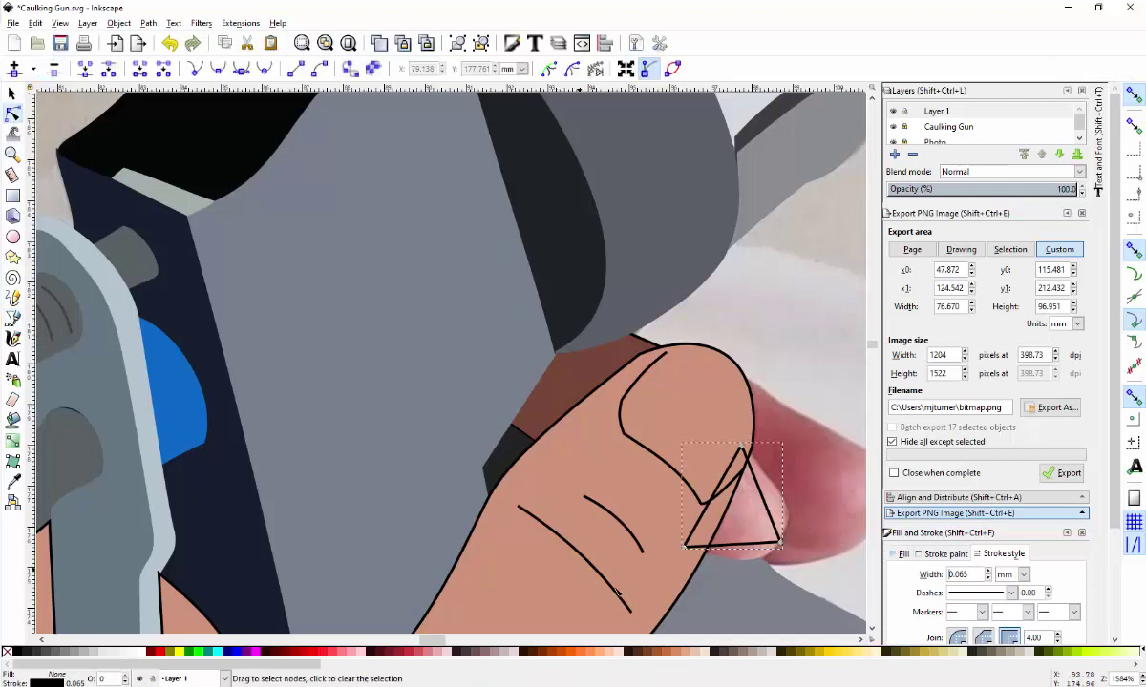
{"action": "left_click_drag", "start_coordinate": [667, 566], "coordinate": [816, 422]}
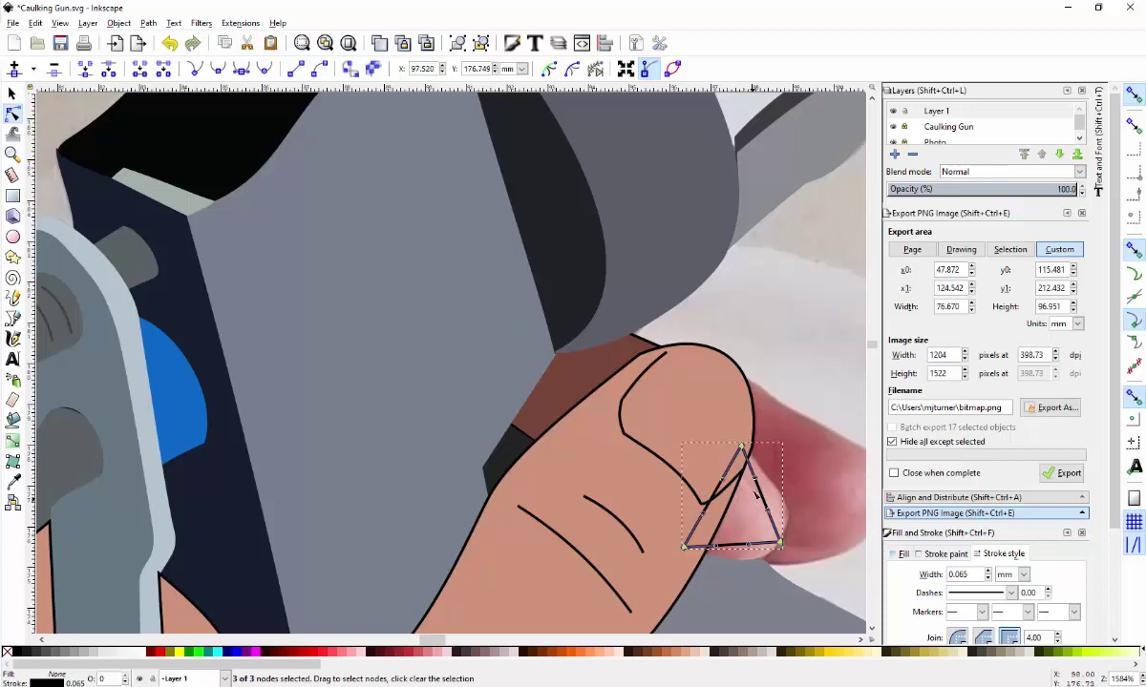
{"action": "left_click_drag", "start_coordinate": [755, 495], "coordinate": [800, 514]}
{"action": "left_click_drag", "start_coordinate": [742, 546], "coordinate": [752, 585]}
{"action": "left_click_drag", "start_coordinate": [717, 546], "coordinate": [754, 579]}
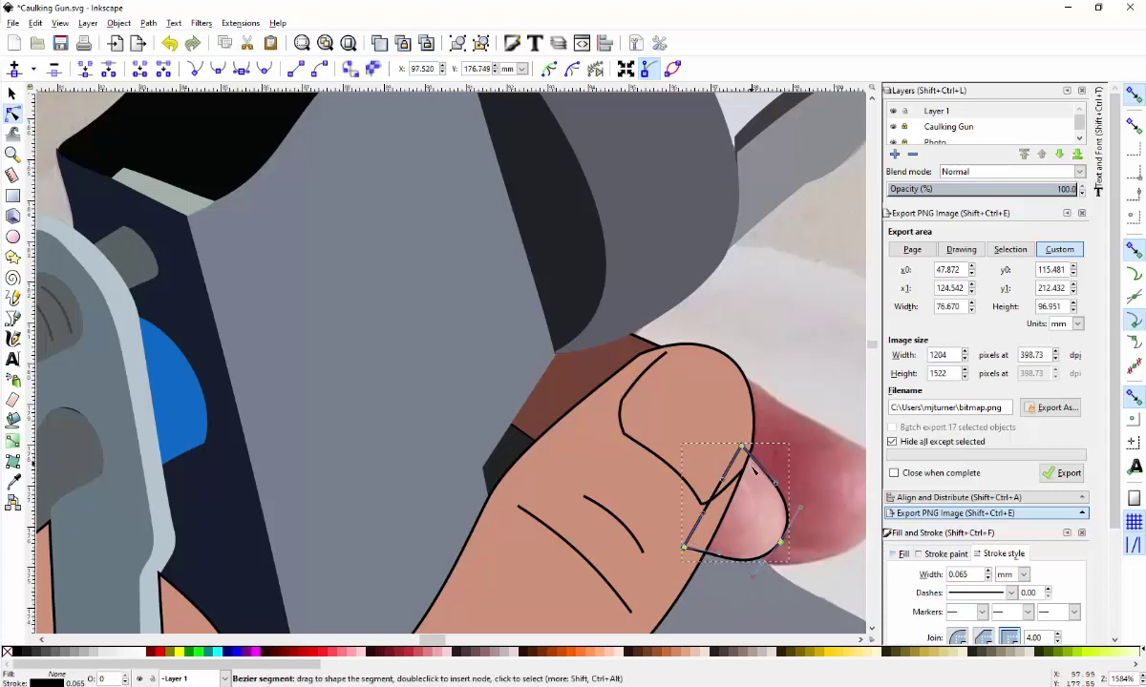
- Move the fingertip shape's lower and upper corner nodes onto the thumb outline and curve the edge between them along the thumb
{"action": "left_click", "coordinate": [685, 548]}
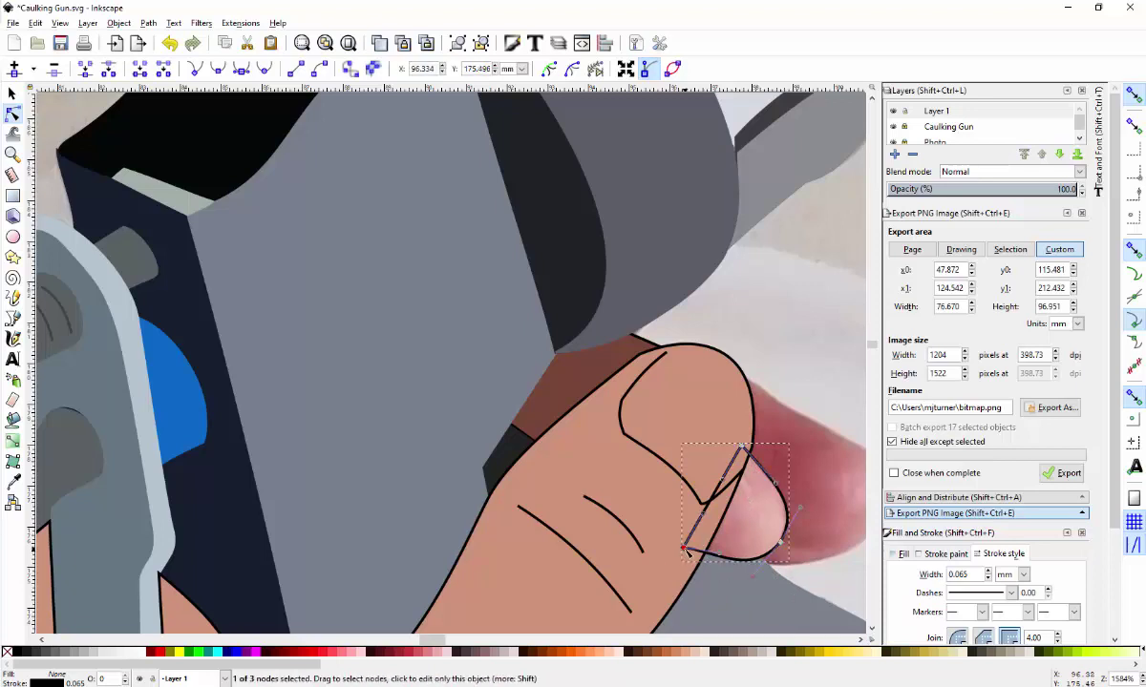
{"action": "mouse_move", "coordinate": [684, 549]}
{"action": "left_mouse_down"}
{"action": "mouse_move", "coordinate": [625, 525]}
{"action": "mouse_move", "coordinate": [699, 554]}
{"action": "left_mouse_up"}
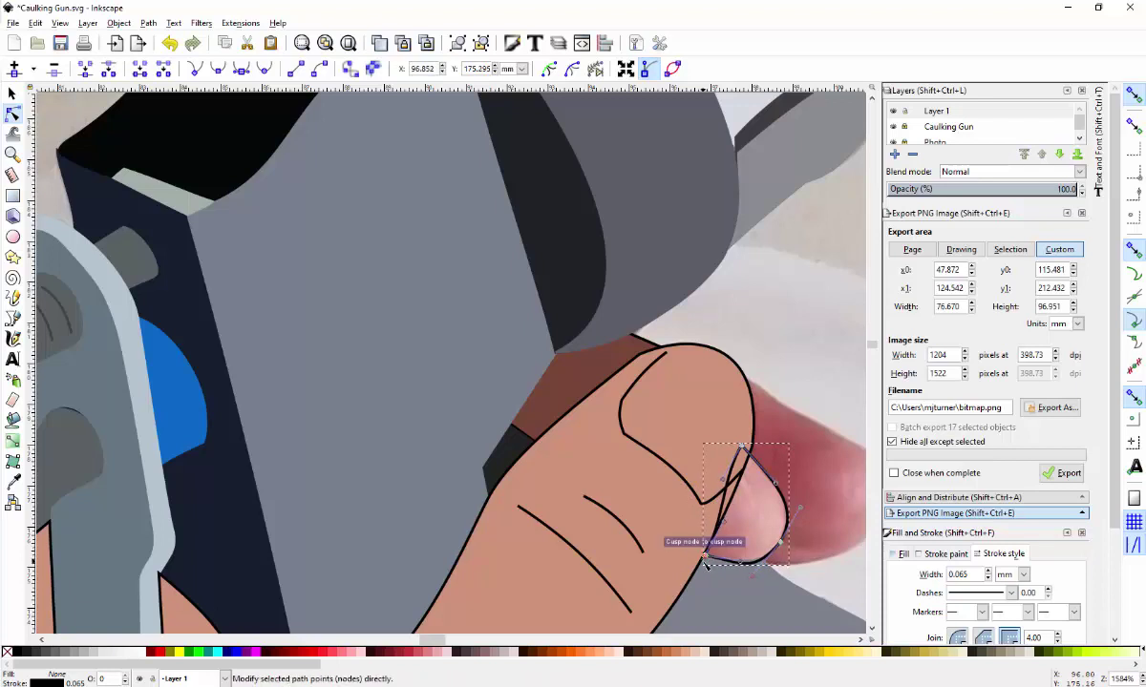
{"action": "scroll", "coordinate": [752, 576], "scroll_direction": "up", "scroll_amount": 2}
{"action": "scroll", "coordinate": [751, 576], "scroll_direction": "up", "scroll_amount": 2}
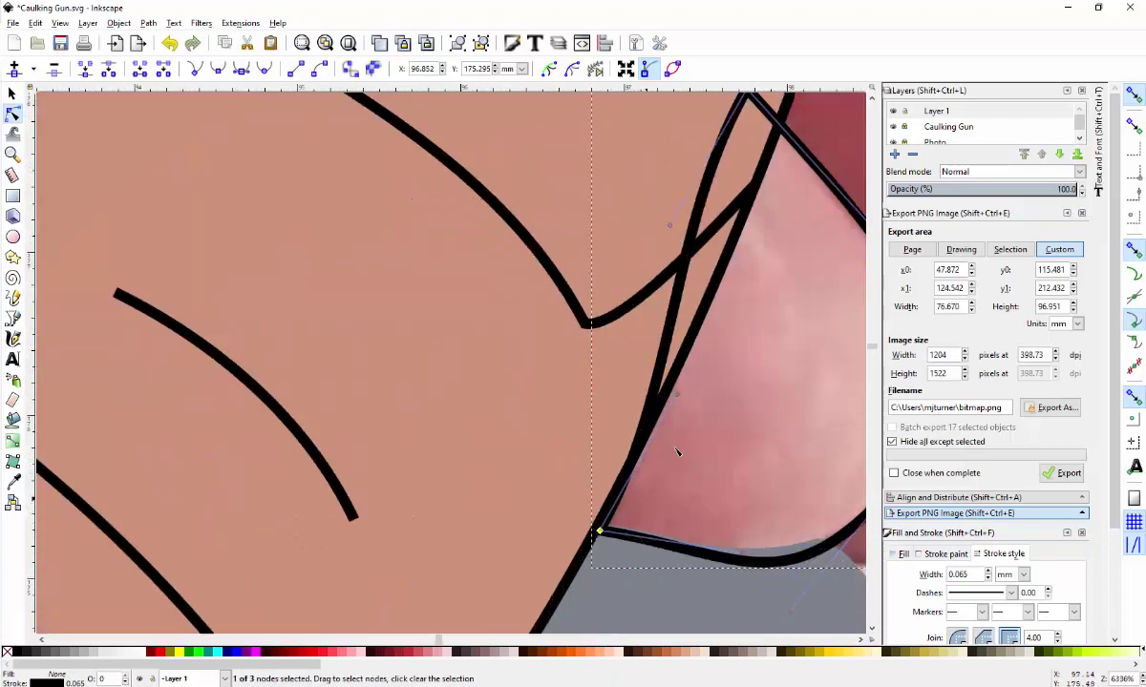
{"action": "scroll", "coordinate": [790, 182], "scroll_direction": "up", "scroll_amount": 3}
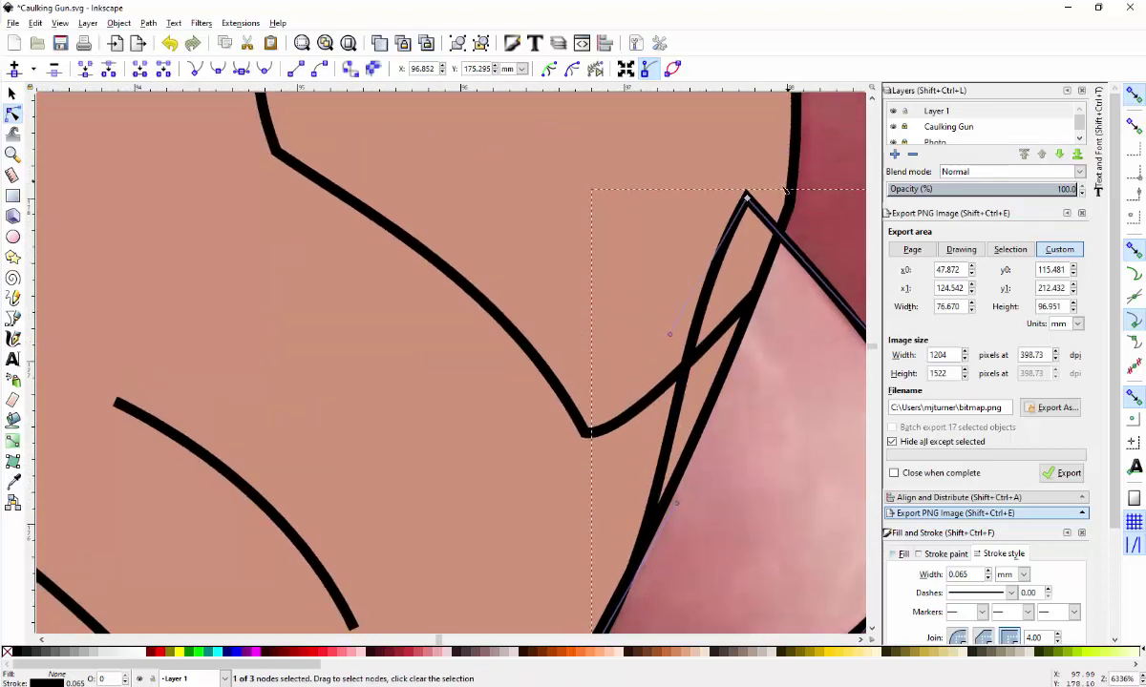
{"action": "left_click_drag", "start_coordinate": [746, 198], "coordinate": [781, 227]}
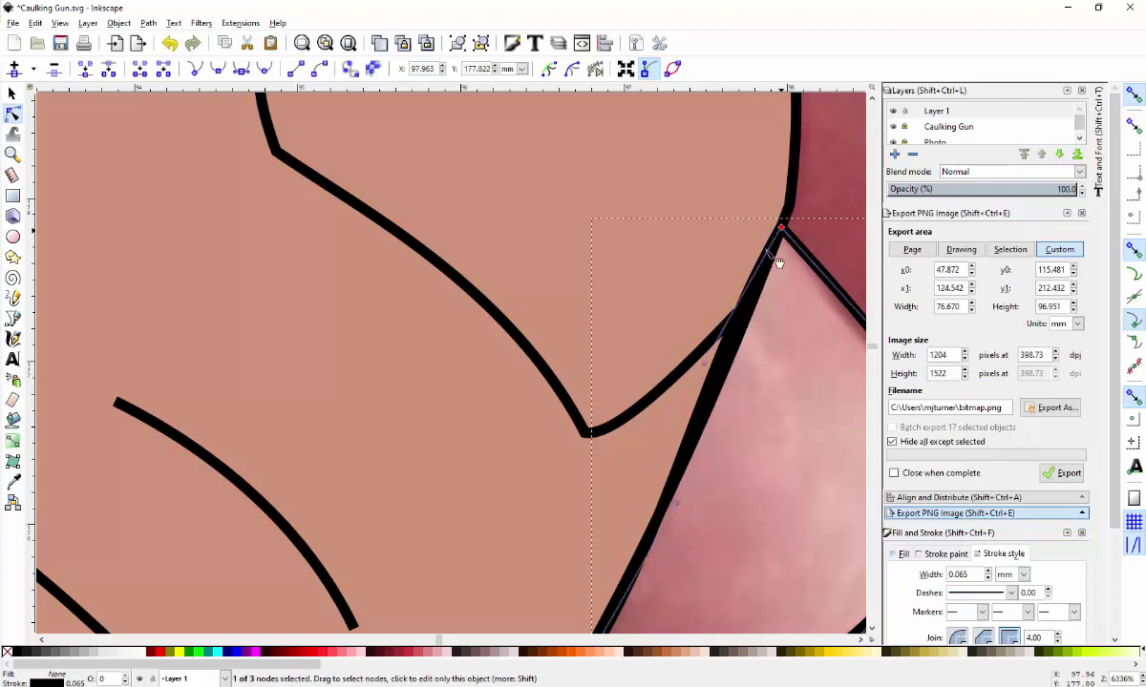
{"action": "left_click_drag", "start_coordinate": [707, 366], "coordinate": [717, 390]}
{"action": "scroll", "coordinate": [685, 544], "scroll_direction": "down", "scroll_amount": 2}
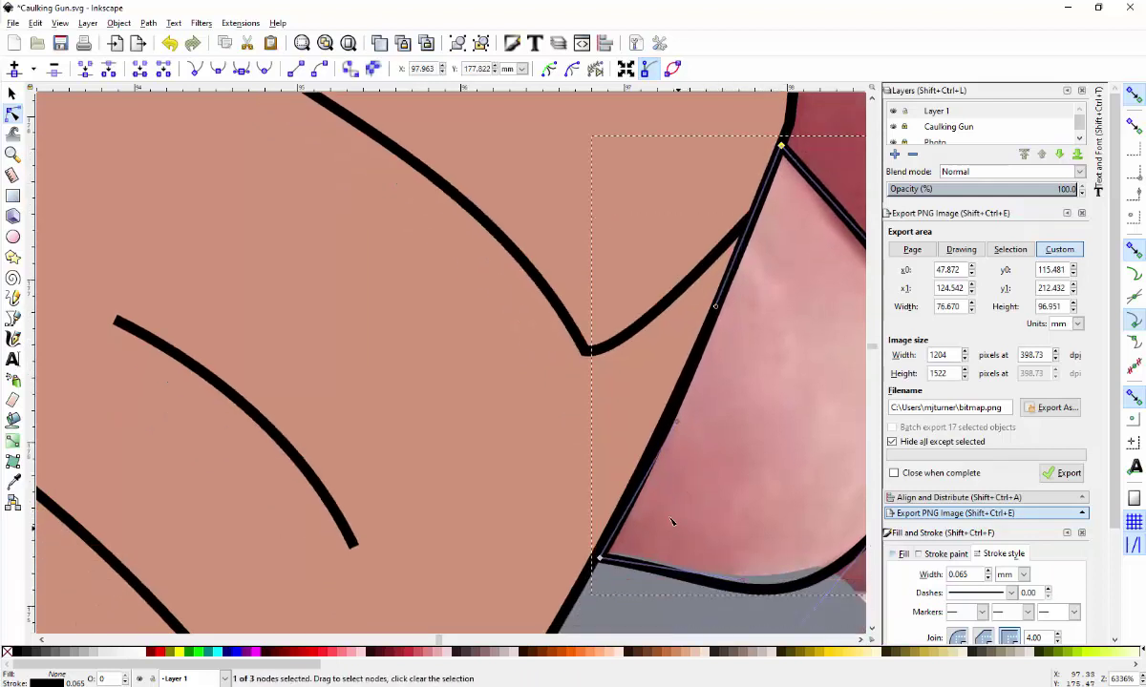
{"action": "mouse_move", "coordinate": [678, 426]}
{"action": "left_mouse_down"}
{"action": "mouse_move", "coordinate": [627, 394]}
{"action": "mouse_move", "coordinate": [673, 417]}
{"action": "left_mouse_up"}
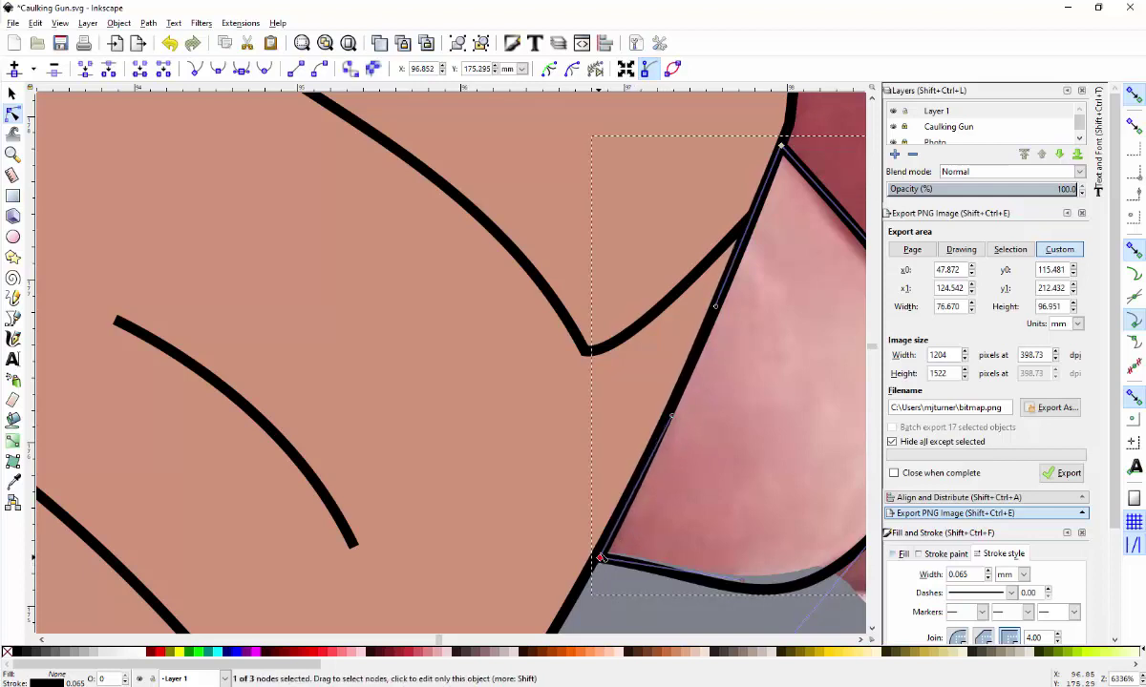
- Nudge the fingertip shape's lower corner node up about 0.05 mm so it meets the thumb outline
{"action": "left_click_drag", "start_coordinate": [600, 557], "coordinate": [600, 555]}
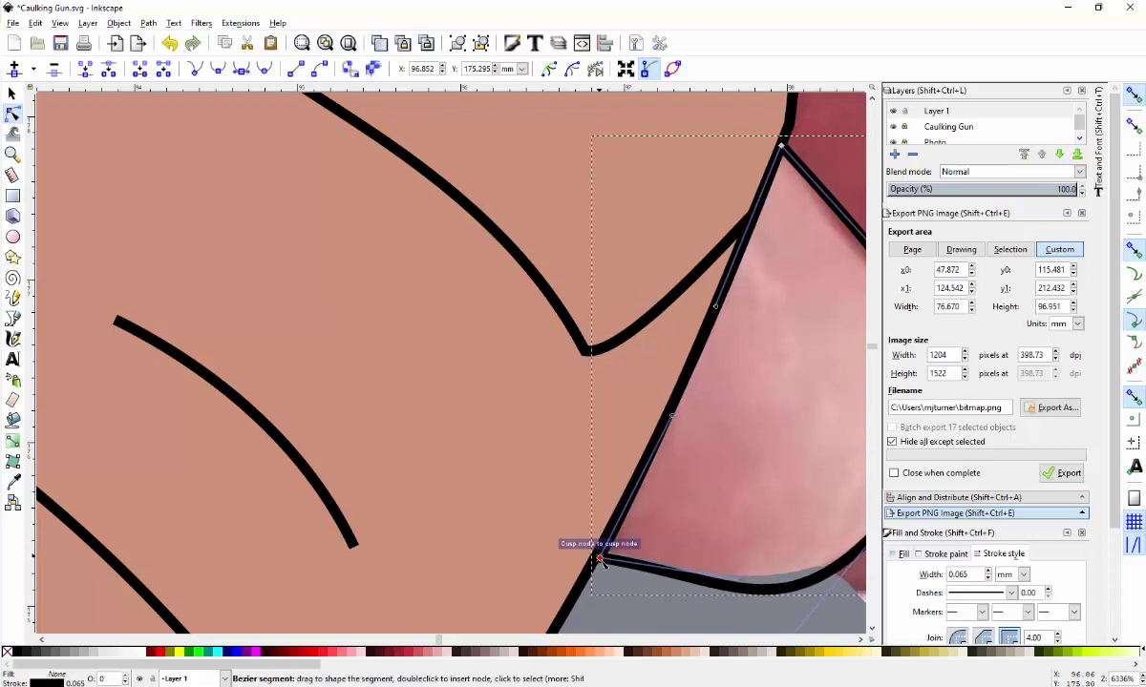
{"action": "scroll", "coordinate": [603, 568], "scroll_direction": "up", "scroll_amount": 2}
{"action": "scroll", "coordinate": [606, 573], "scroll_direction": "down", "scroll_amount": 3}
{"action": "scroll", "coordinate": [614, 492], "scroll_direction": "up", "scroll_amount": 4}
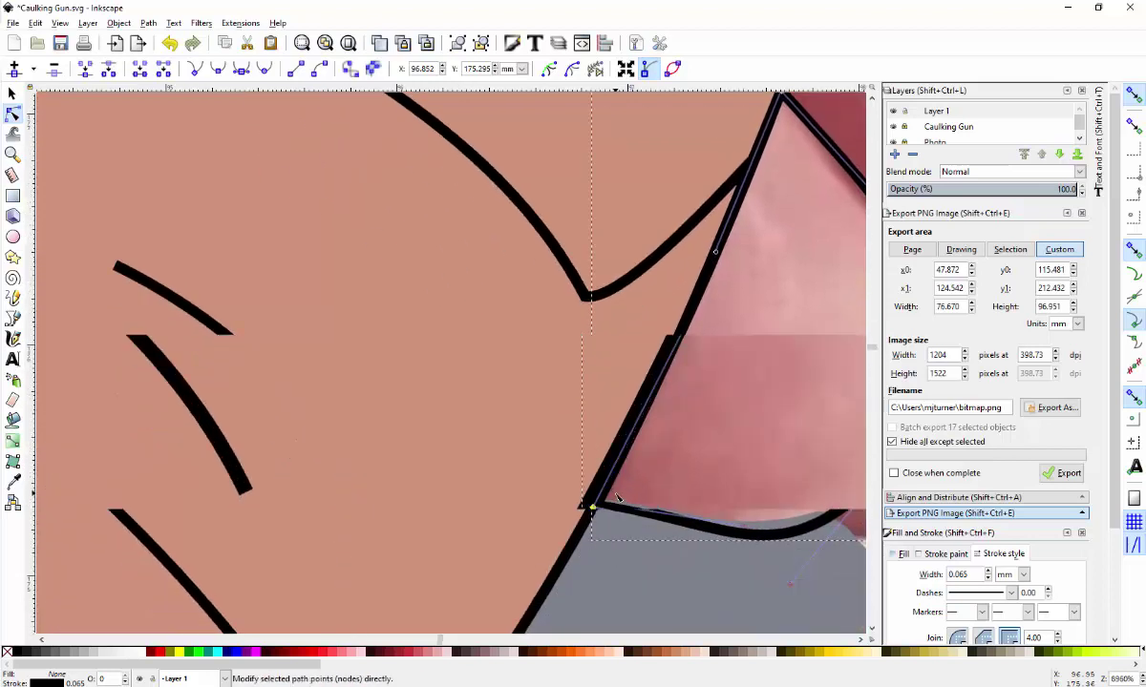
{"action": "left_click_drag", "start_coordinate": [553, 536], "coordinate": [556, 503]}
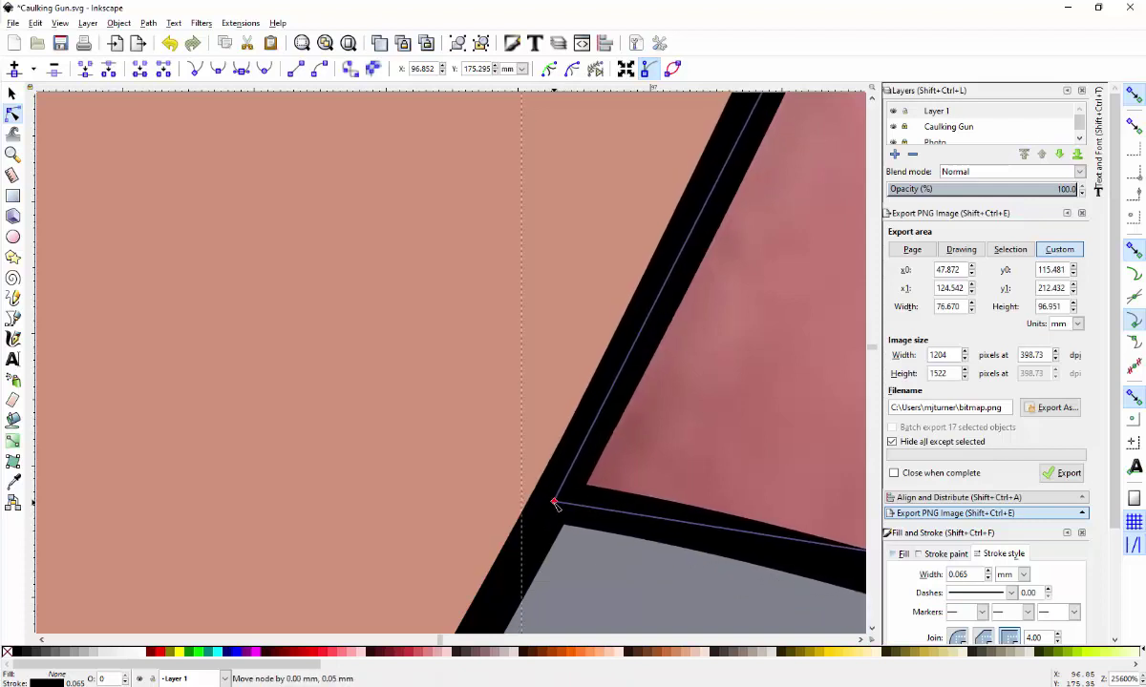
{"action": "scroll", "coordinate": [555, 506], "scroll_direction": "down", "scroll_amount": 4}
{"action": "scroll", "coordinate": [555, 506], "scroll_direction": "down", "scroll_amount": 2}
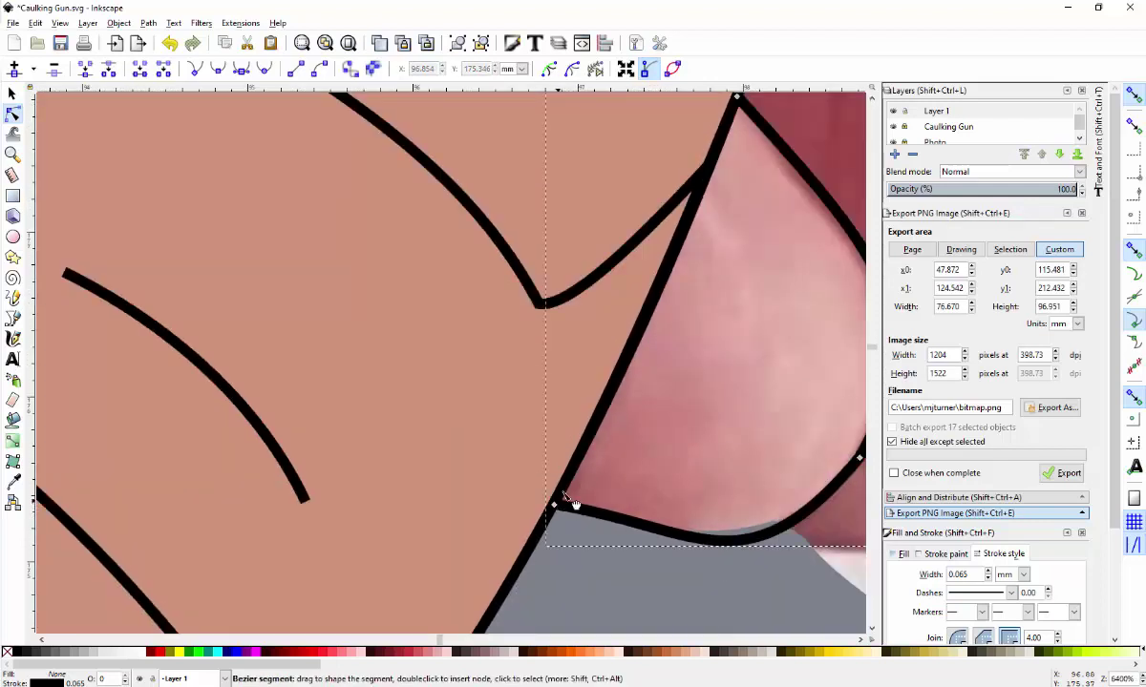
{"action": "scroll", "coordinate": [663, 302], "scroll_direction": "down", "scroll_amount": 2}
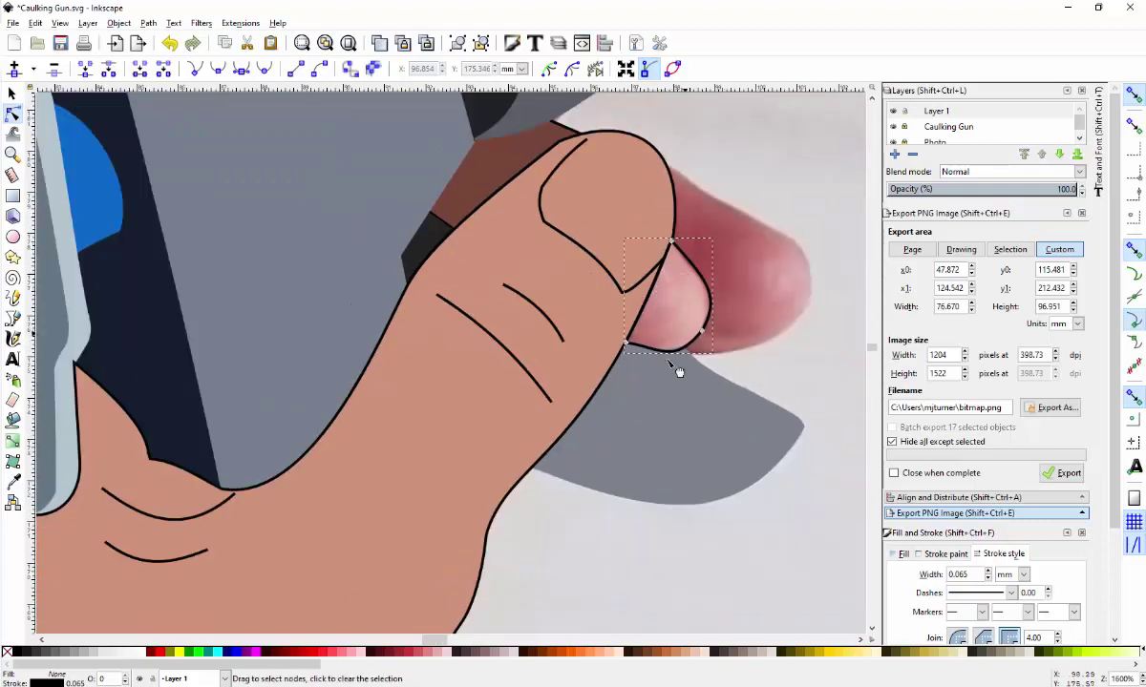
- Smooth the fingertip shape's outer node and adjust both of its handles to match the rounded tip in the photo
{"action": "scroll", "coordinate": [673, 355], "scroll_direction": "up", "scroll_amount": 3}
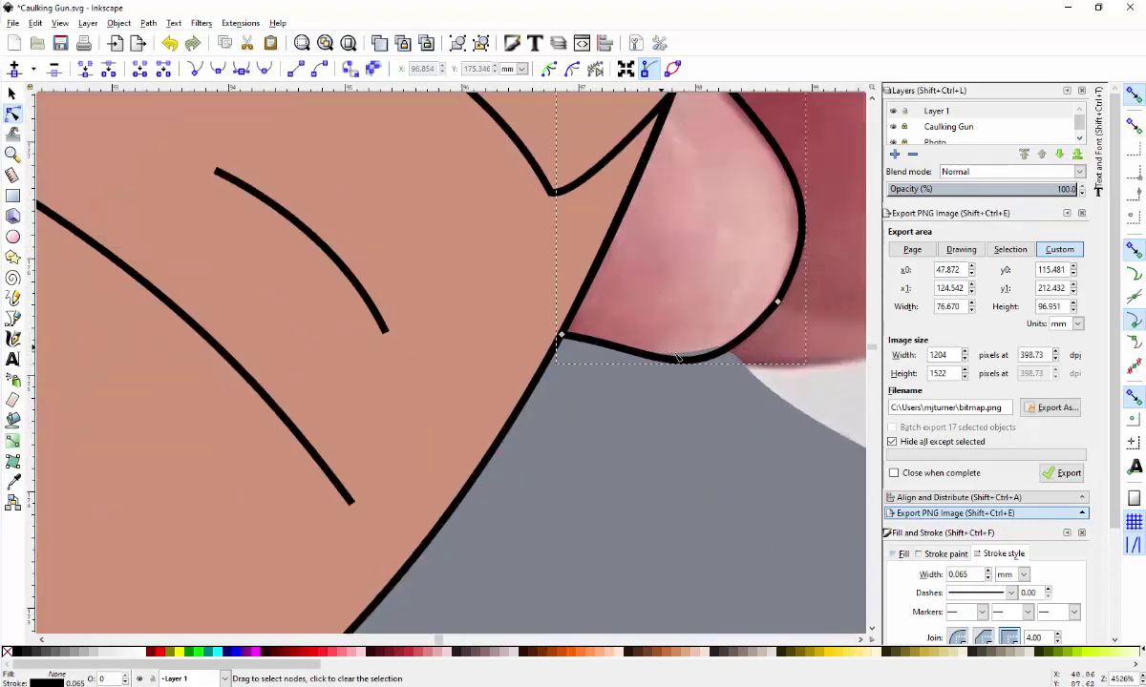
{"action": "left_click", "coordinate": [593, 356]}
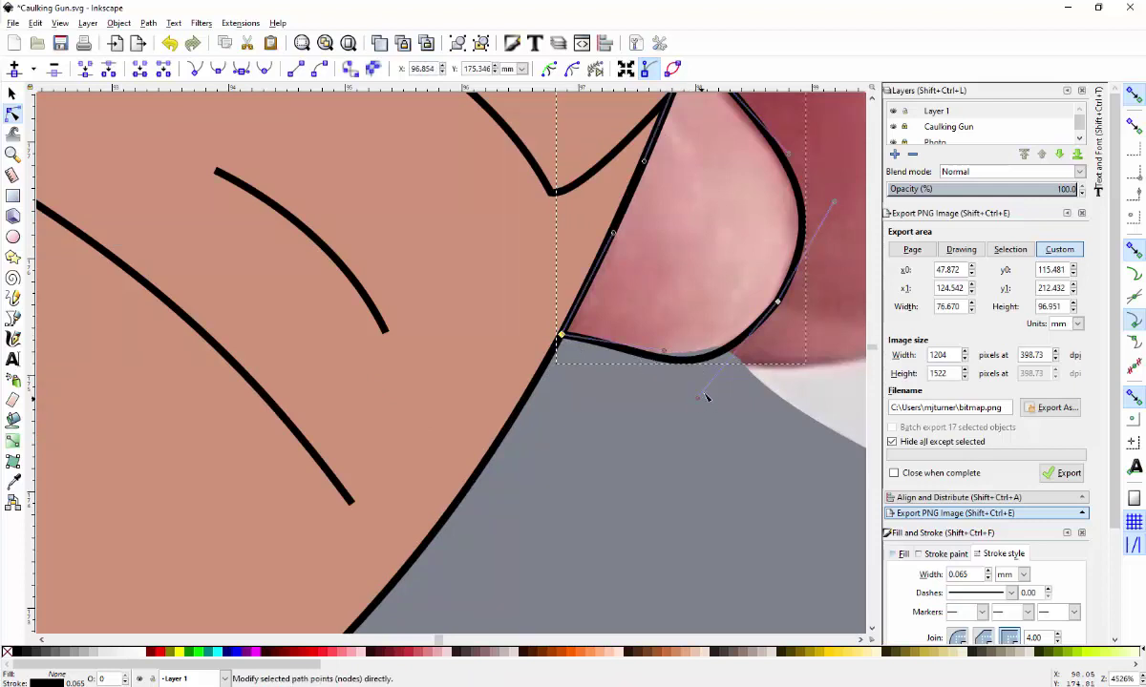
{"action": "left_click", "coordinate": [777, 303]}
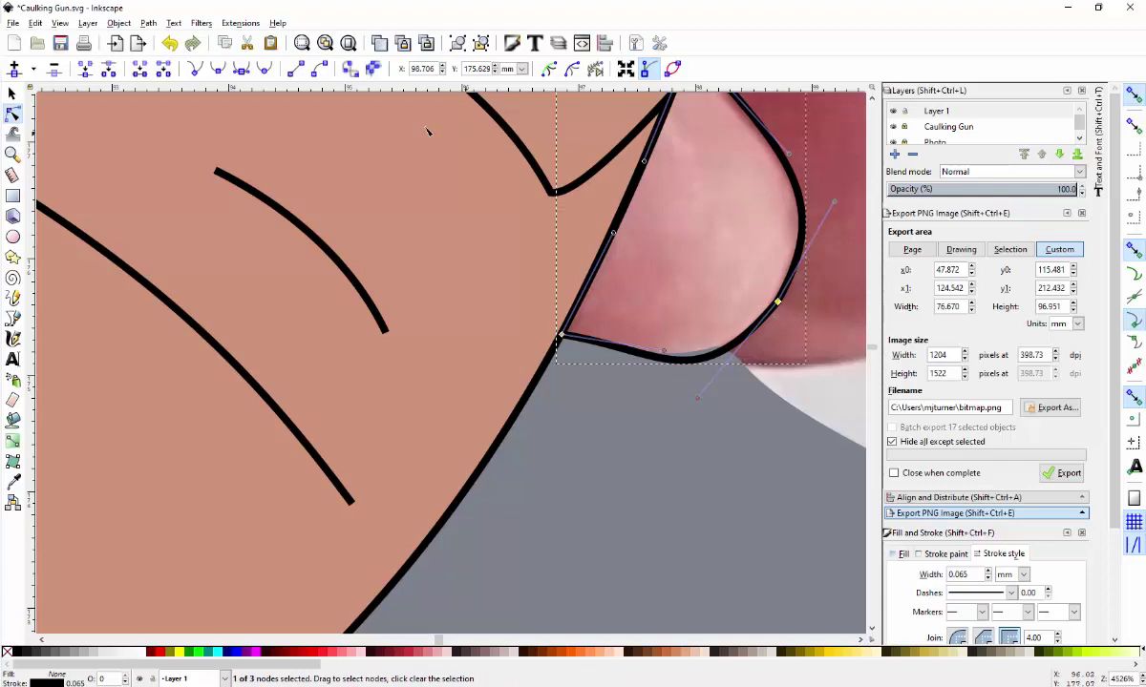
{"action": "key", "text": "bracketright"}
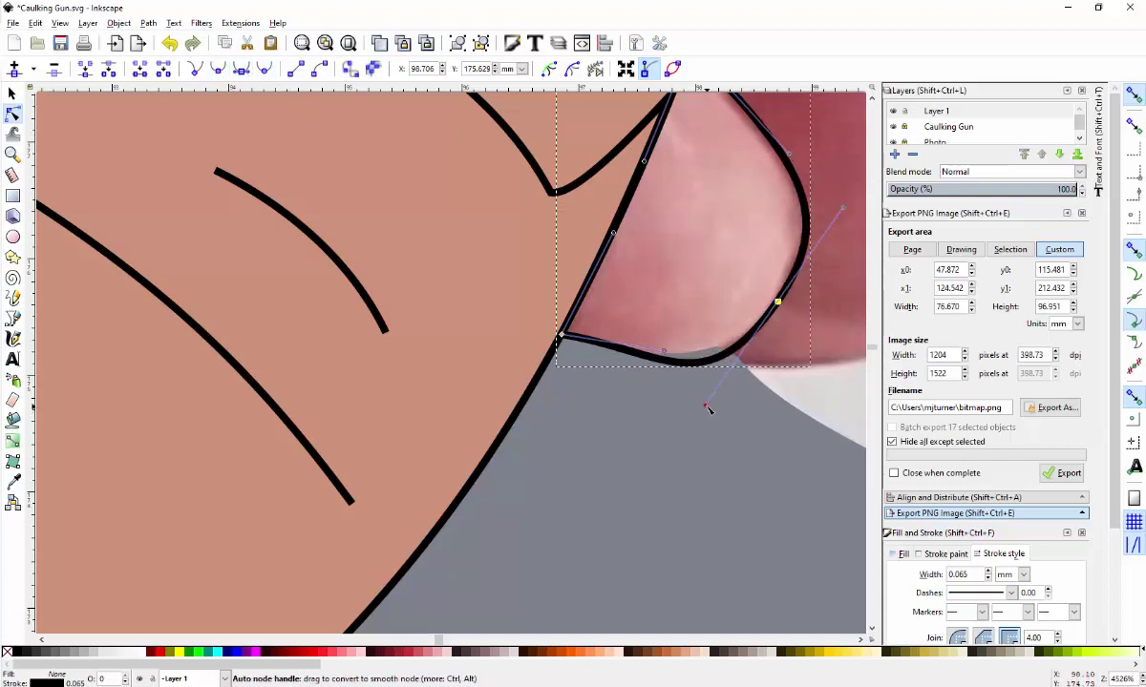
{"action": "left_click_drag", "start_coordinate": [711, 404], "coordinate": [718, 375]}
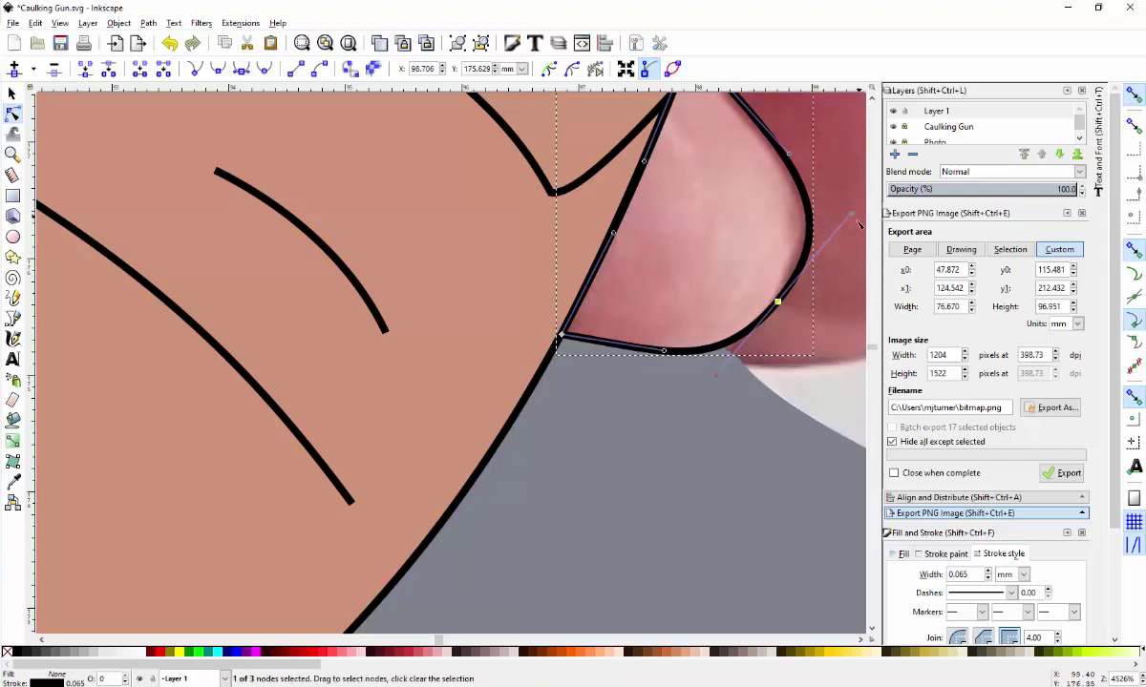
{"action": "left_click_drag", "start_coordinate": [852, 216], "coordinate": [836, 229]}
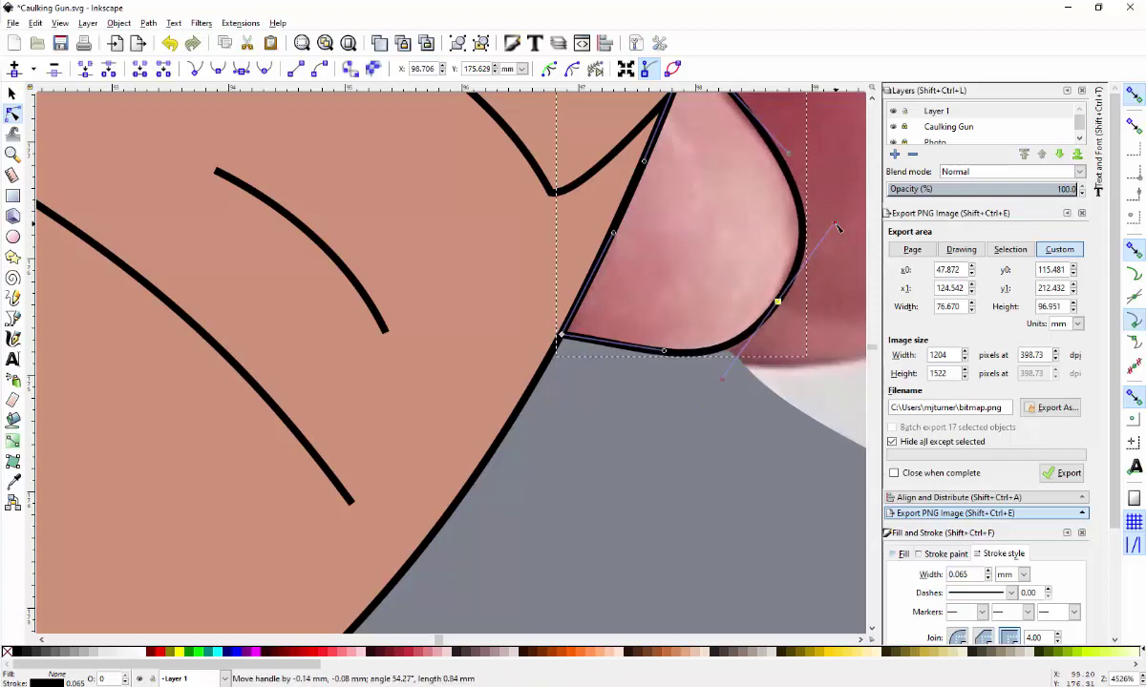
{"action": "scroll", "coordinate": [713, 197], "scroll_direction": "down", "scroll_amount": 4}
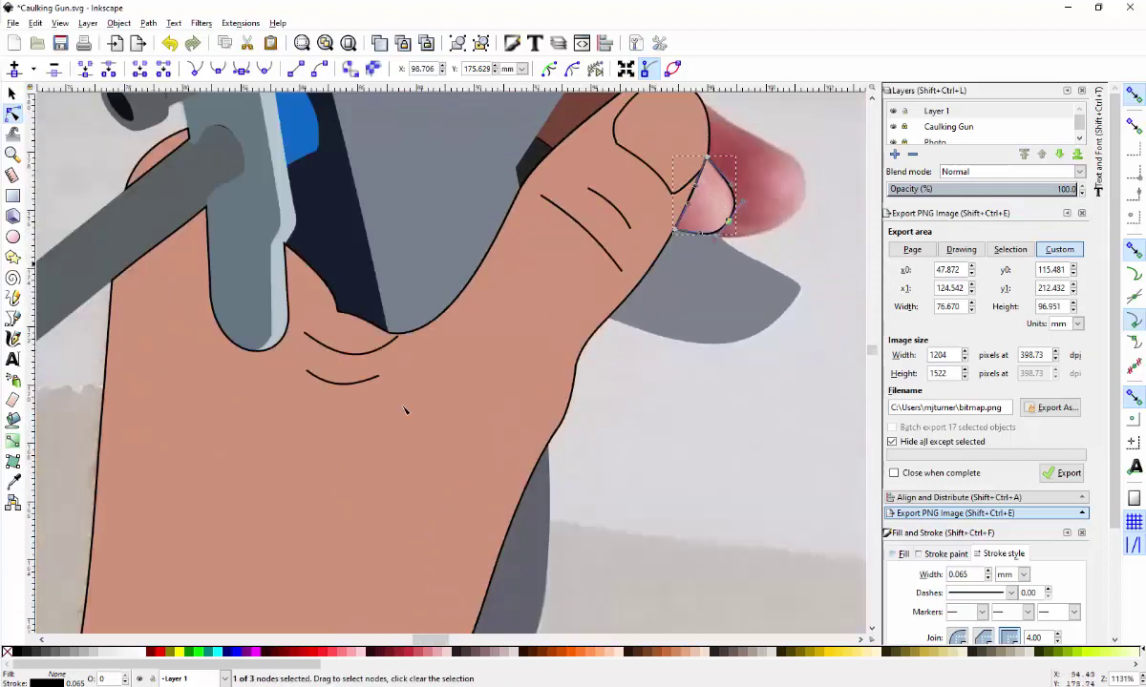
- Fill the fingertip shape with the skin colour #cf9478 sampled from the drawn hand
{"action": "left_click", "coordinate": [13, 482]}
{"action": "left_click", "coordinate": [210, 478]}
{"action": "scroll", "coordinate": [689, 264], "scroll_direction": "up", "scroll_amount": 1}
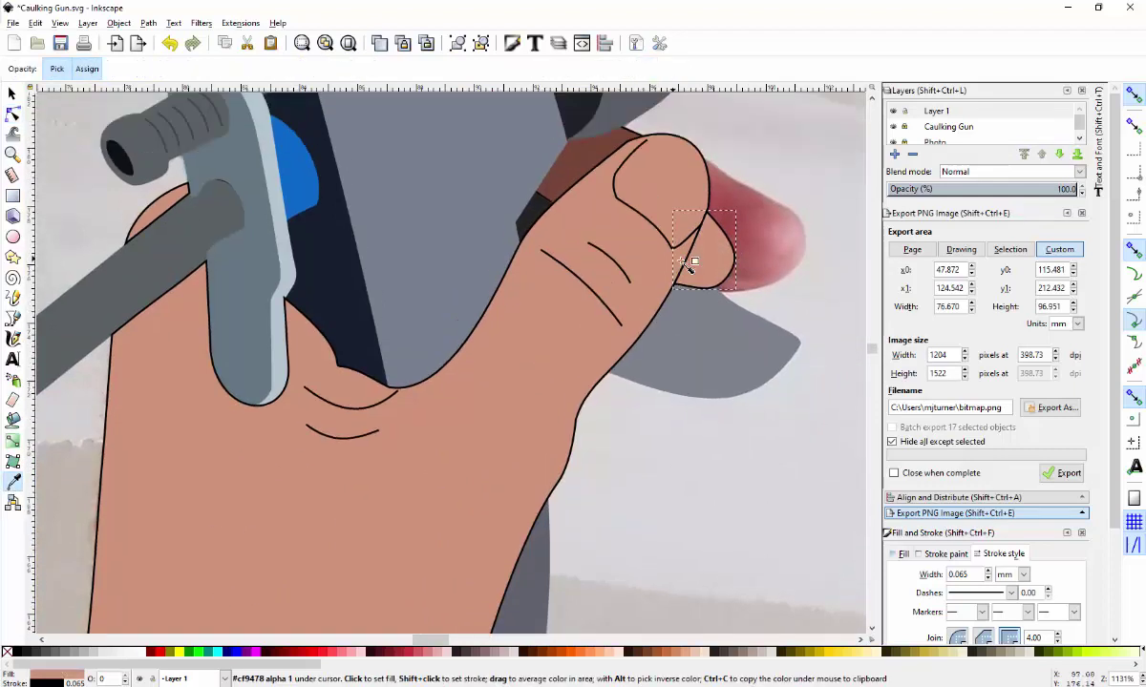
{"action": "scroll", "coordinate": [726, 315], "scroll_direction": "up", "scroll_amount": 5}
{"action": "scroll", "coordinate": [755, 430], "scroll_direction": "down", "scroll_amount": 1}
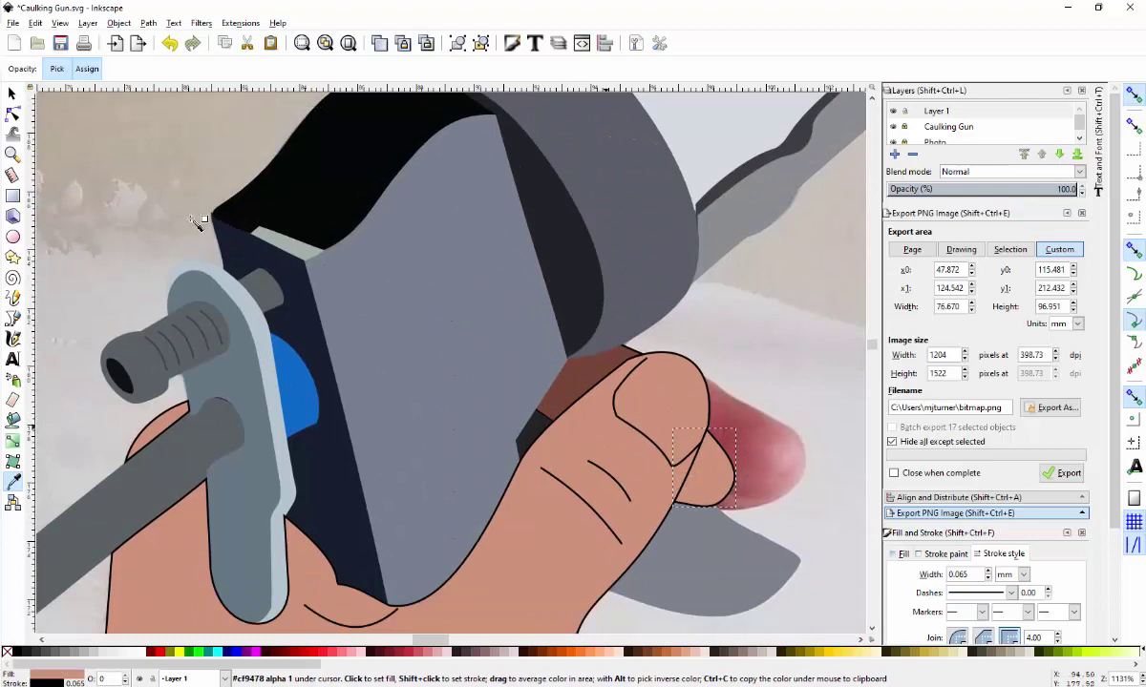
- Move the filled fingertip shape beside the thumb to the Caulking Gun layer and deselect it
{"action": "left_click", "coordinate": [12, 92]}
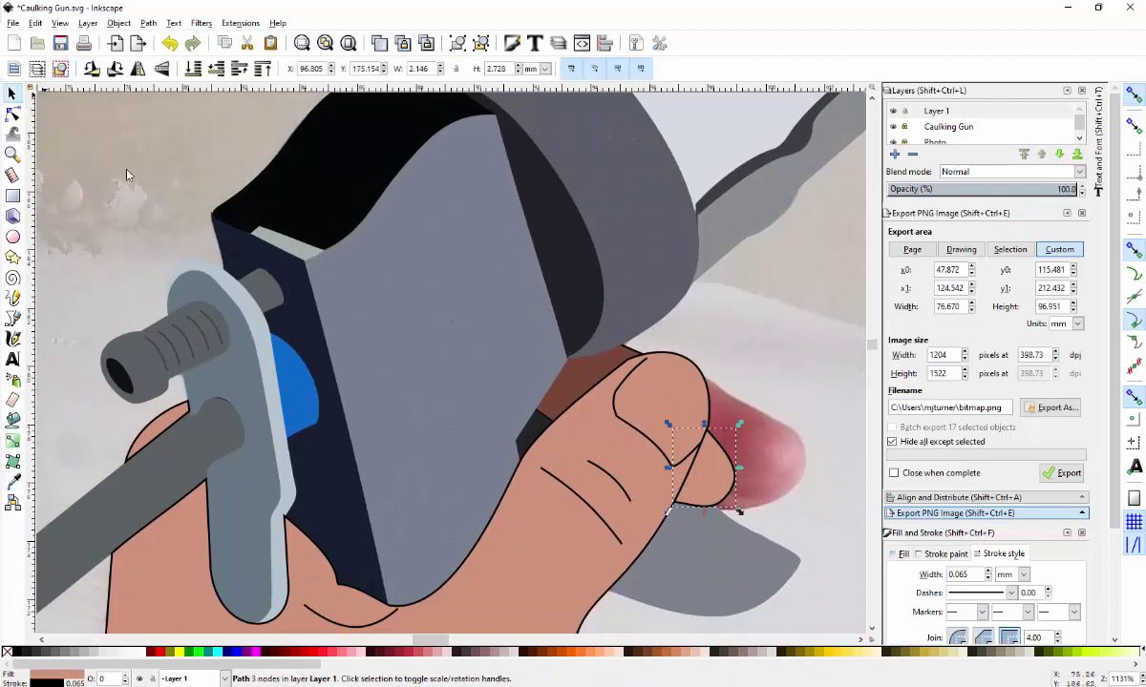
{"action": "right_click", "coordinate": [709, 478]}
{"action": "left_click", "coordinate": [755, 385]}
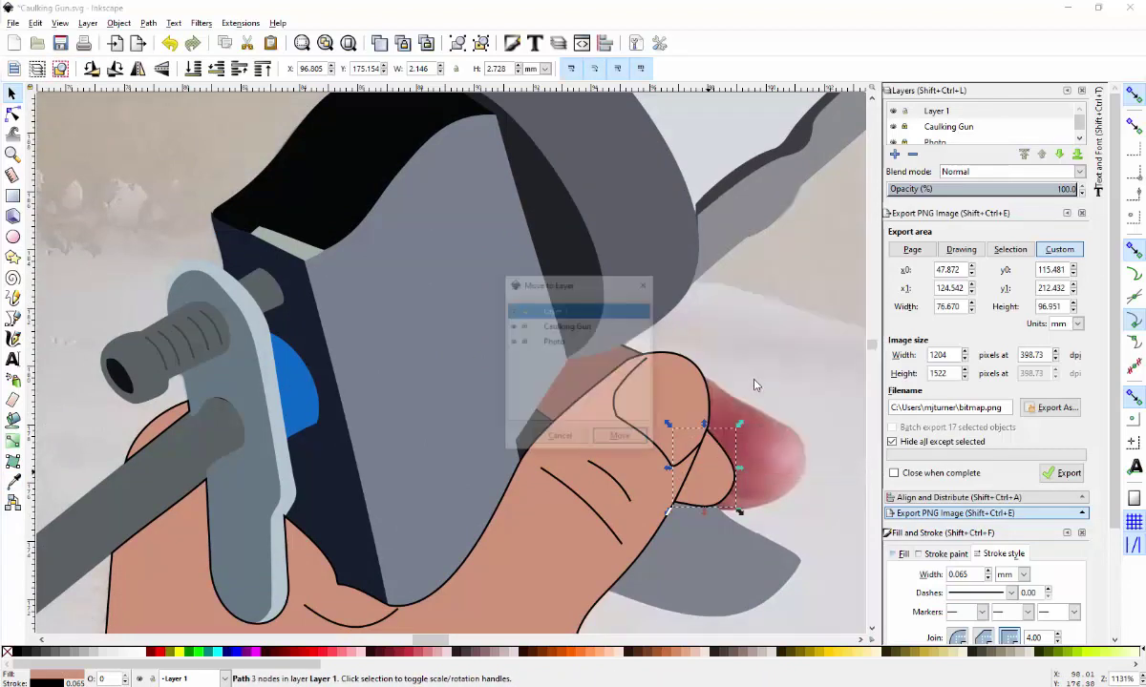
{"action": "left_click", "coordinate": [553, 326]}
{"action": "left_click", "coordinate": [622, 441]}
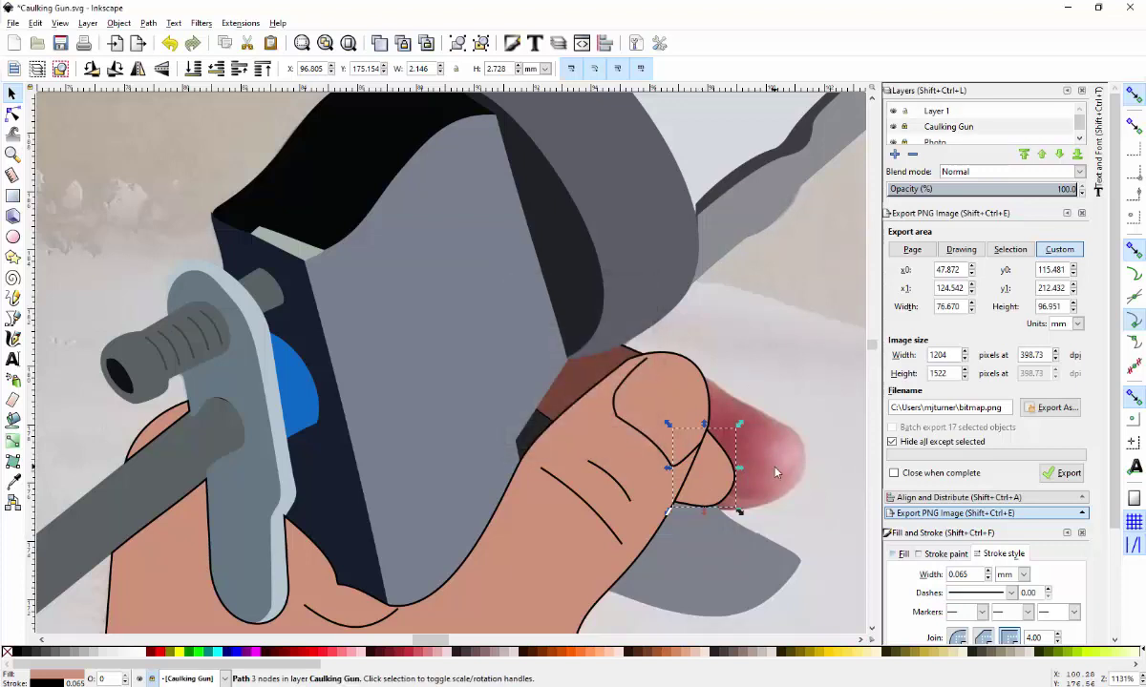
{"action": "key", "text": "Escape"}
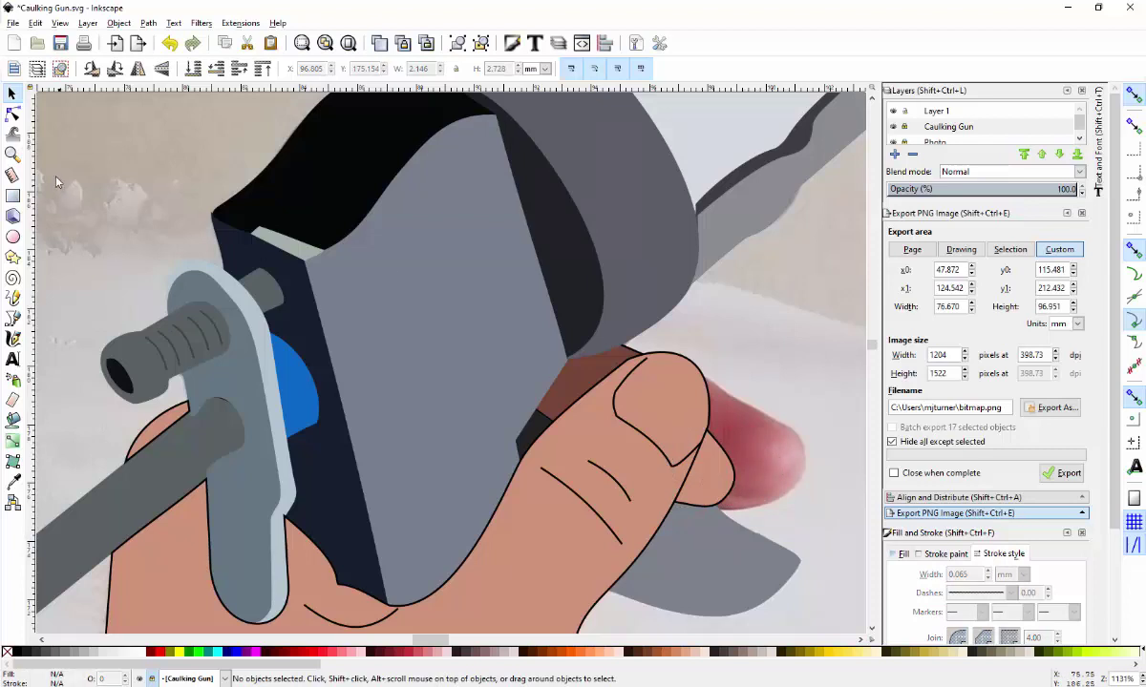
- On Layer 1, start a straight-segment outline of the red finger from the thumb-fingertip junction, up the thumb's edge and along the finger's upper edge
{"action": "left_click", "coordinate": [953, 113]}
{"action": "left_click", "coordinate": [12, 318]}
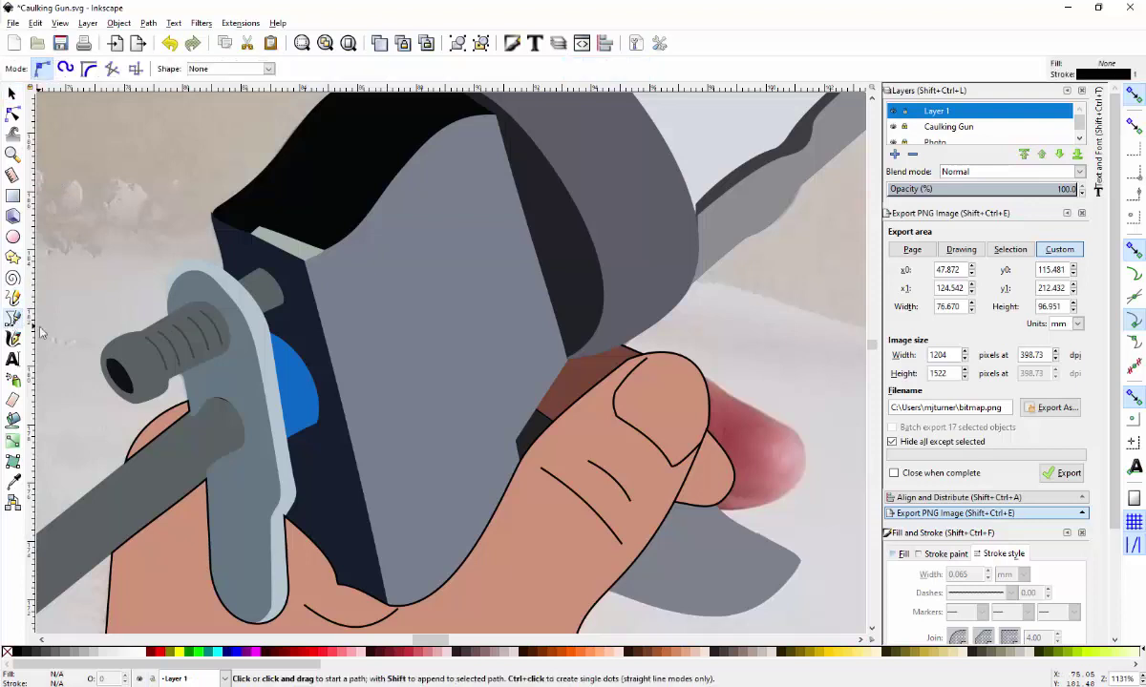
{"action": "scroll", "coordinate": [707, 435], "scroll_direction": "up", "scroll_amount": 4}
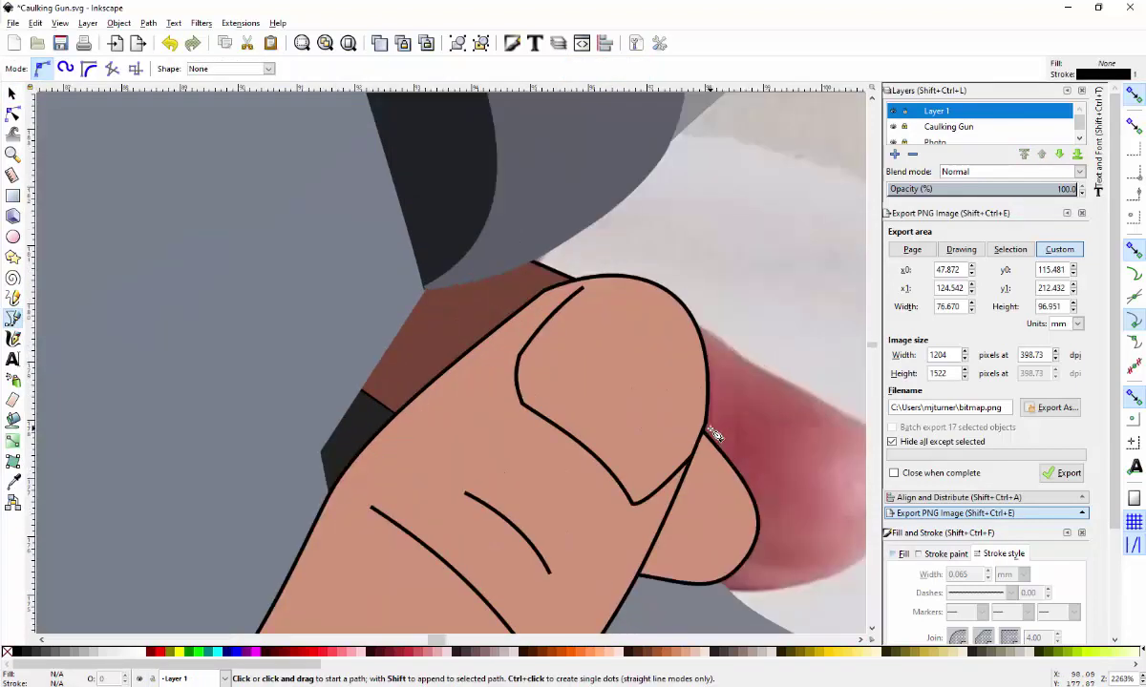
{"action": "left_click", "coordinate": [695, 432]}
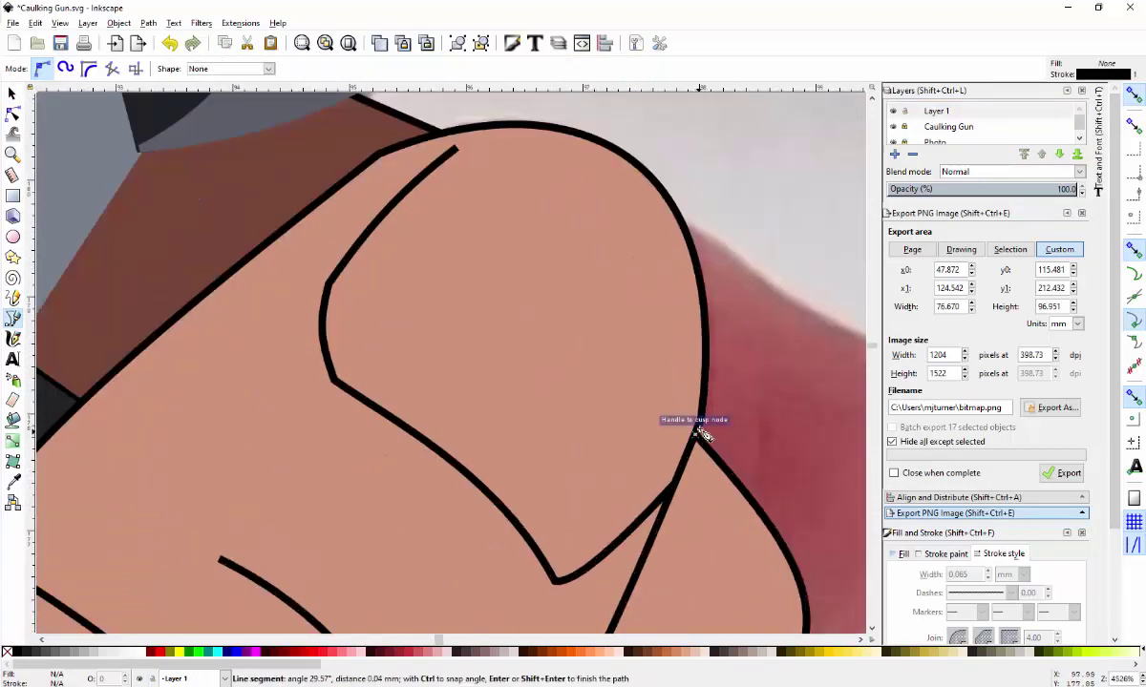
{"action": "left_click", "coordinate": [686, 226]}
{"action": "scroll", "coordinate": [714, 248], "scroll_direction": "down", "scroll_amount": 4}
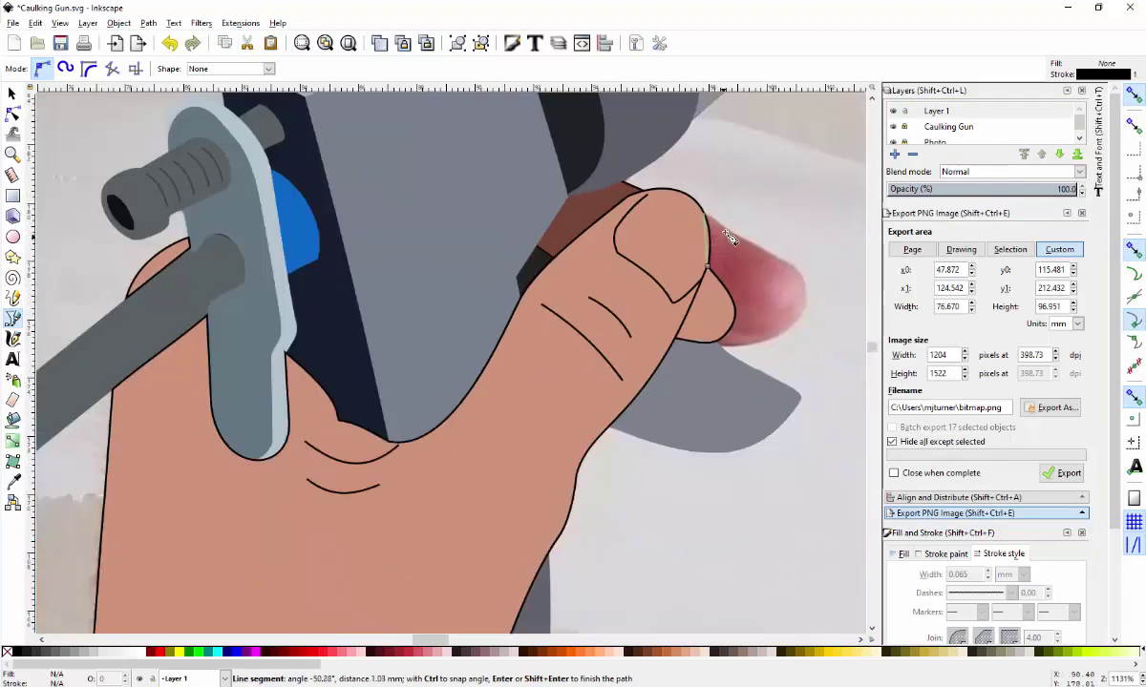
{"action": "scroll", "coordinate": [732, 235], "scroll_direction": "up", "scroll_amount": 4}
{"action": "scroll", "coordinate": [732, 235], "scroll_direction": "down", "scroll_amount": 2}
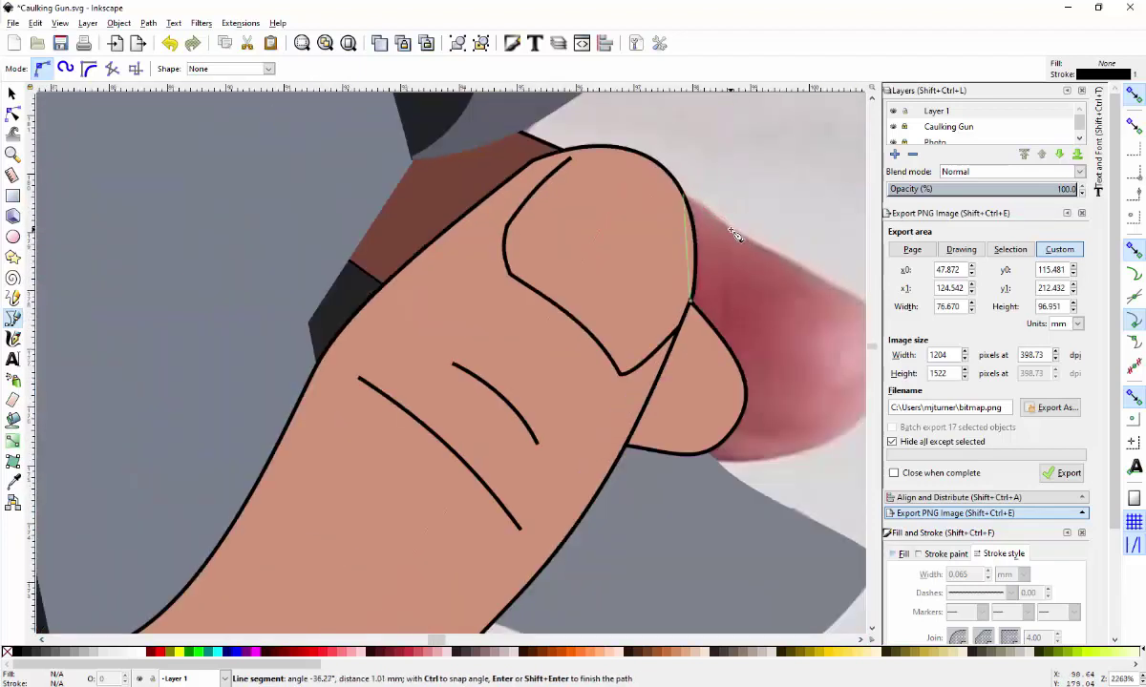
{"action": "scroll", "coordinate": [761, 248], "scroll_direction": "down", "scroll_amount": 1}
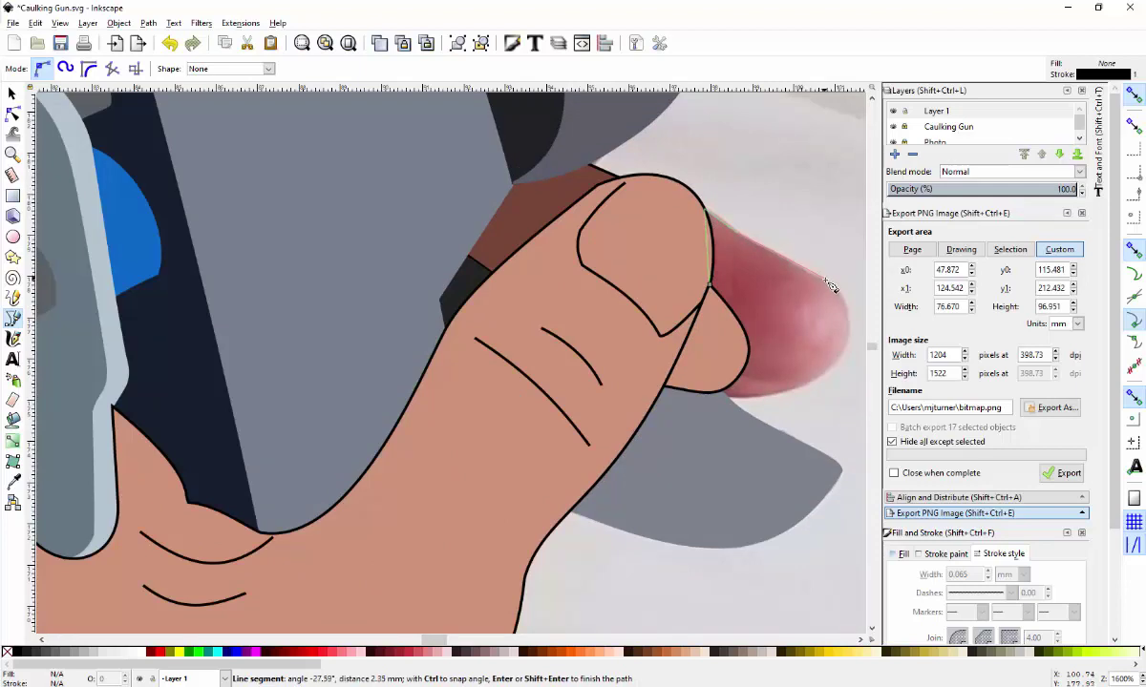
{"action": "left_click", "coordinate": [828, 283]}
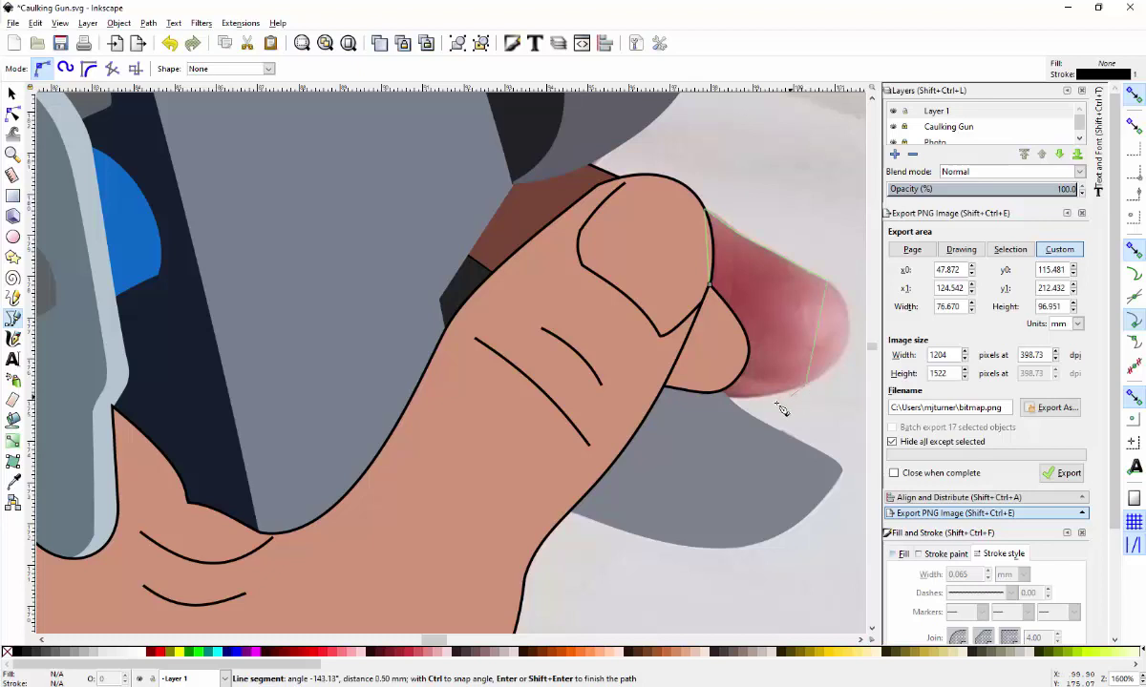
- Continue the red finger's outline along its lower edge and back along the fingertip shape, closing it at the thumb junction
{"action": "scroll", "coordinate": [731, 387], "scroll_direction": "up", "scroll_amount": 3}
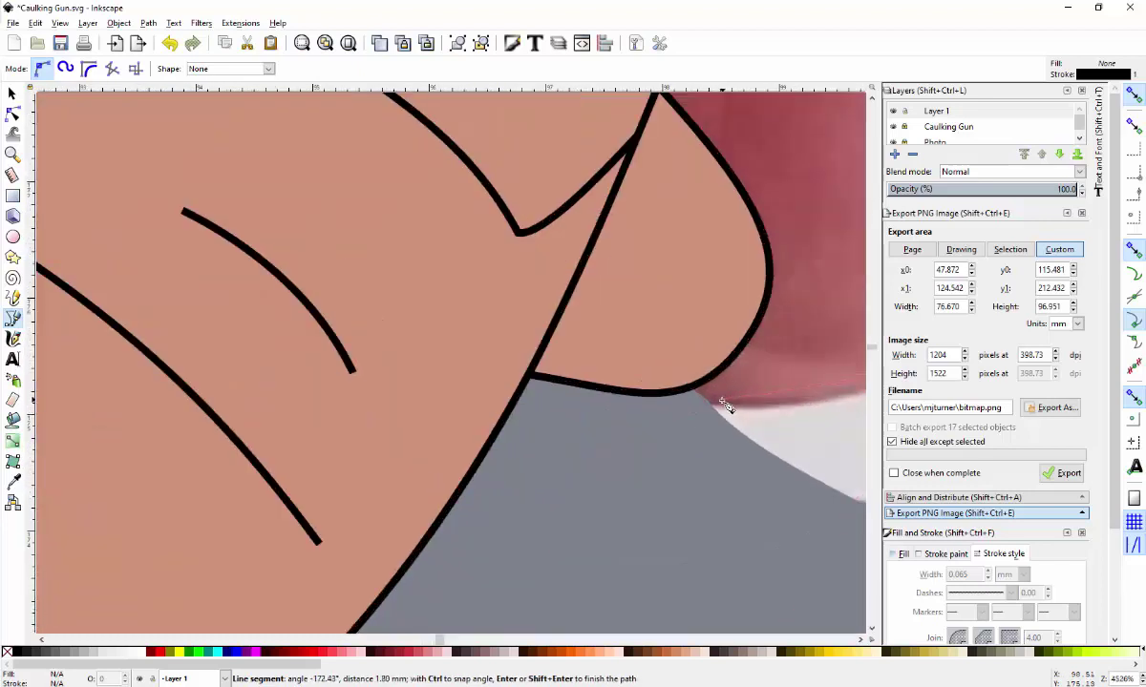
{"action": "scroll", "coordinate": [721, 409], "scroll_direction": "up", "scroll_amount": 1}
{"action": "scroll", "coordinate": [721, 408], "scroll_direction": "up", "scroll_amount": 1}
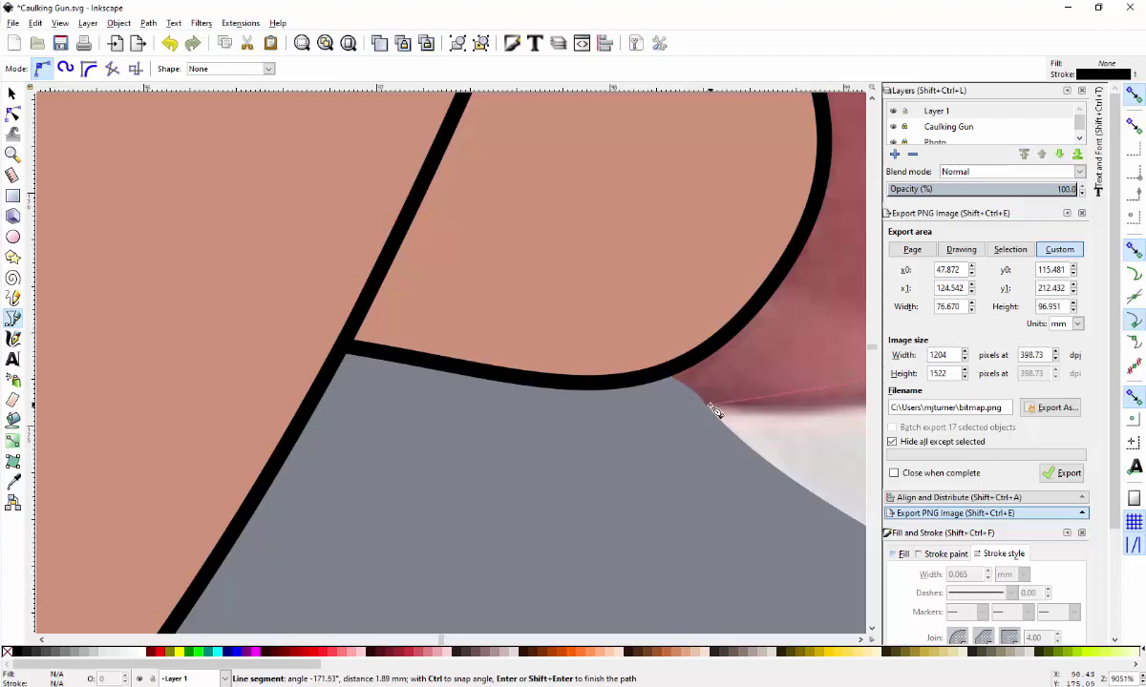
{"action": "left_click", "coordinate": [692, 399]}
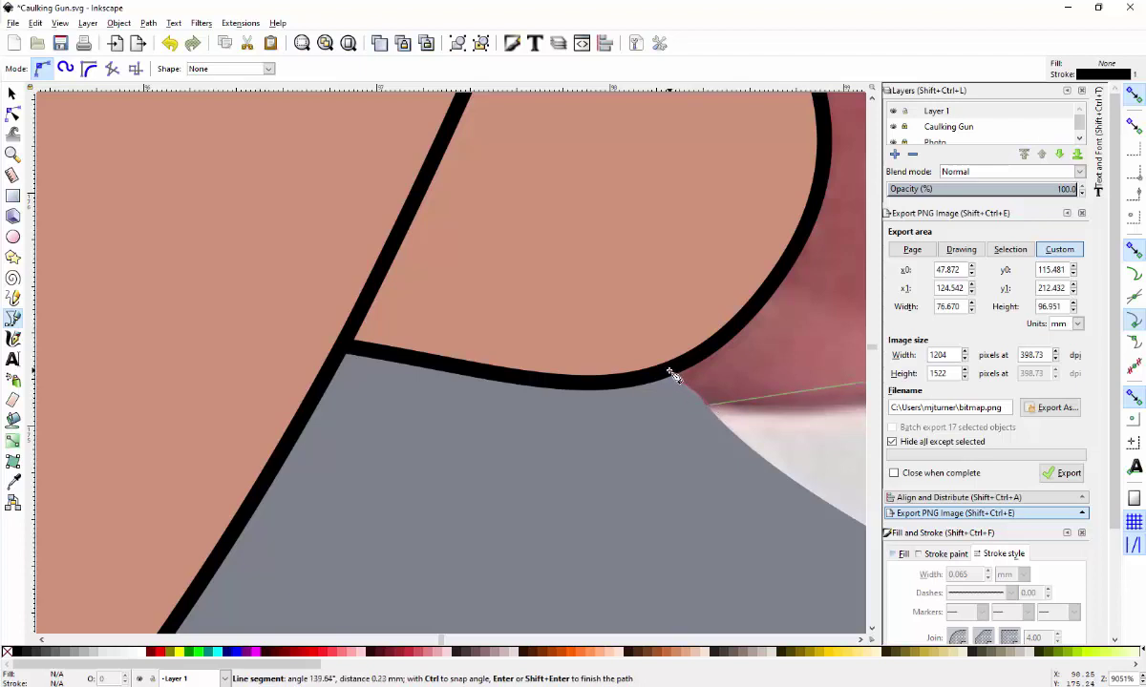
{"action": "scroll", "coordinate": [671, 375], "scroll_direction": "down", "scroll_amount": 3}
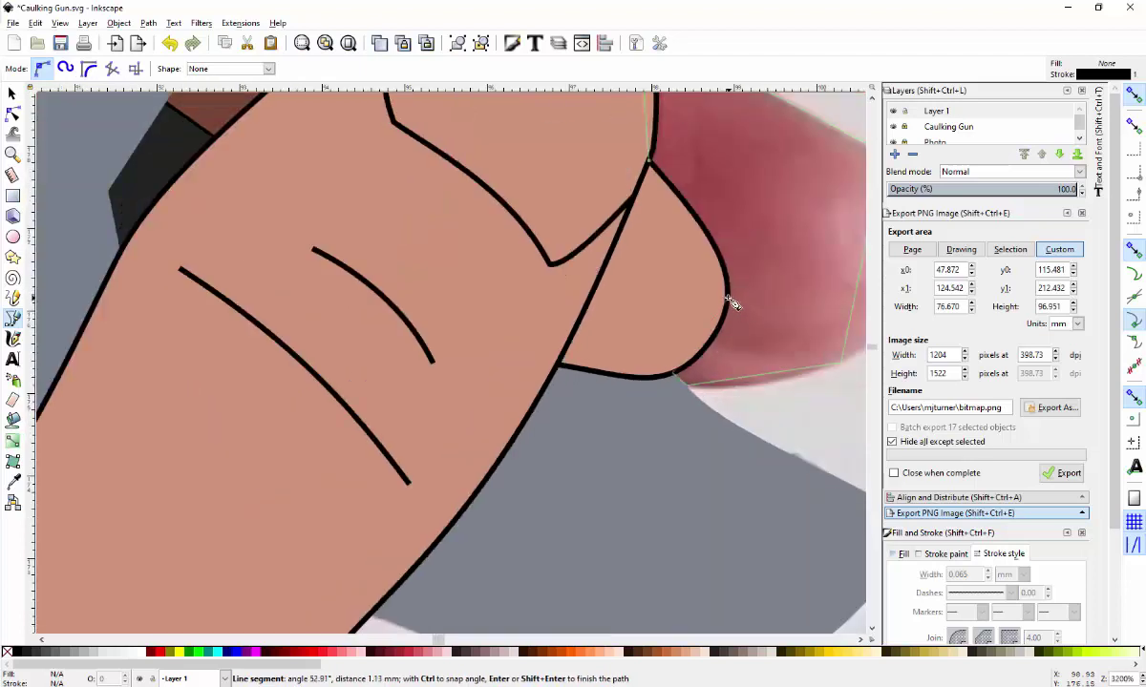
{"action": "left_click", "coordinate": [729, 298]}
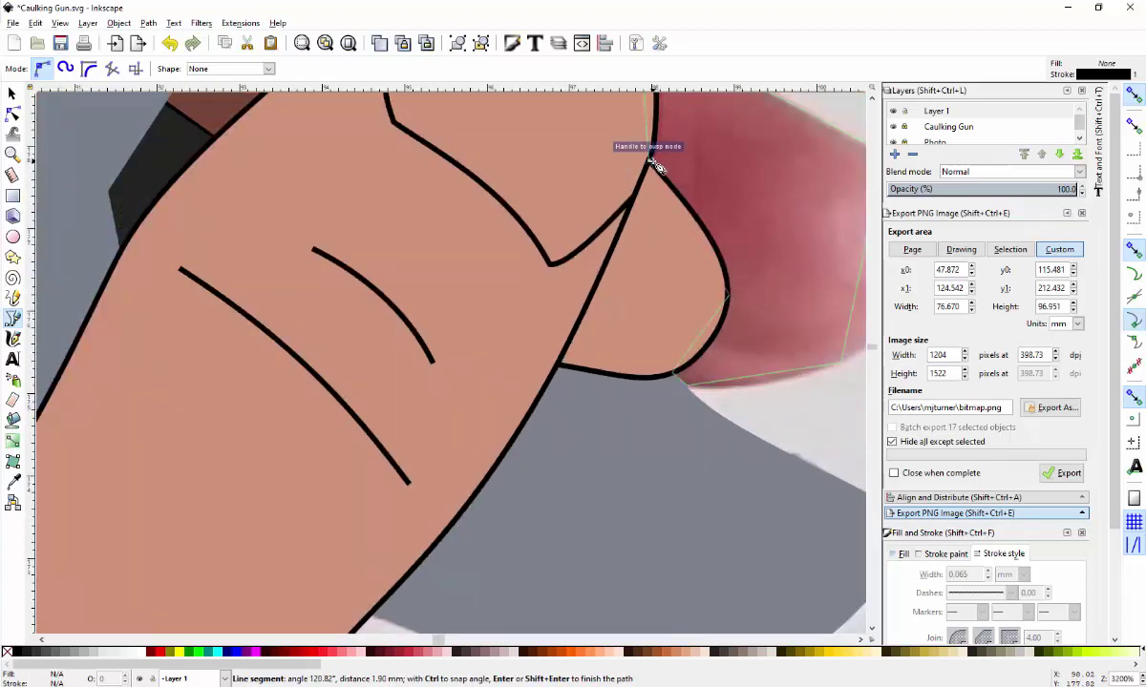
{"action": "left_click", "coordinate": [650, 162]}
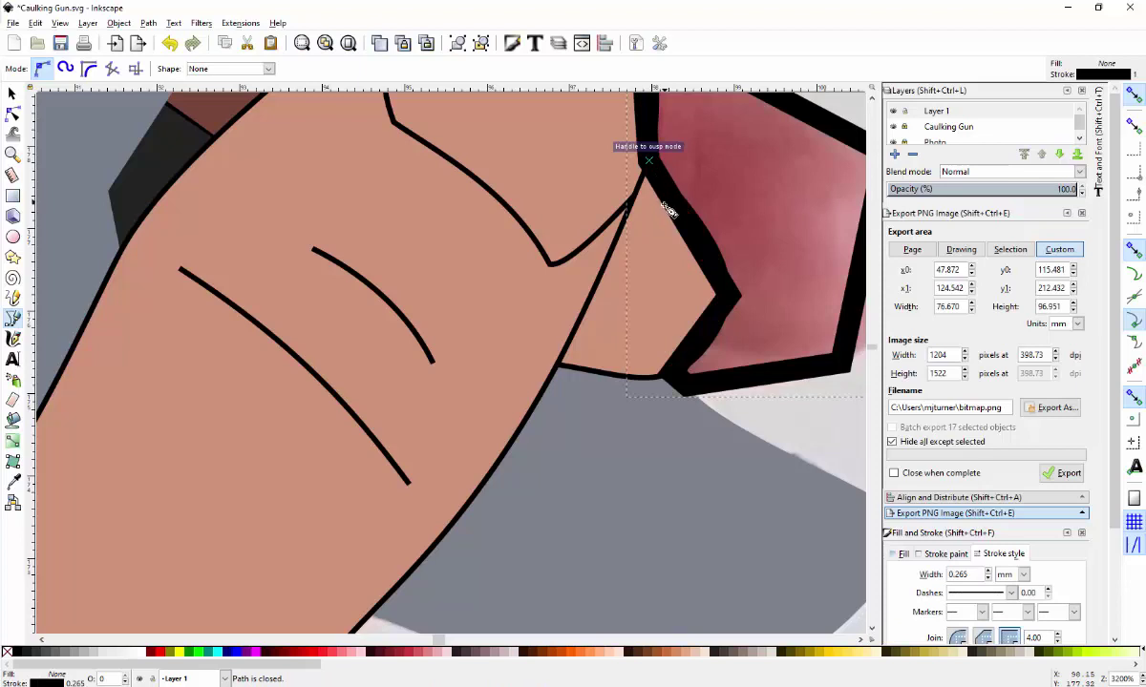
- Set the red finger outline's stroke width to 0.065 mm and convert all its segments to curves
{"action": "left_click", "coordinate": [988, 578]}
{"action": "left_click", "coordinate": [988, 578]}
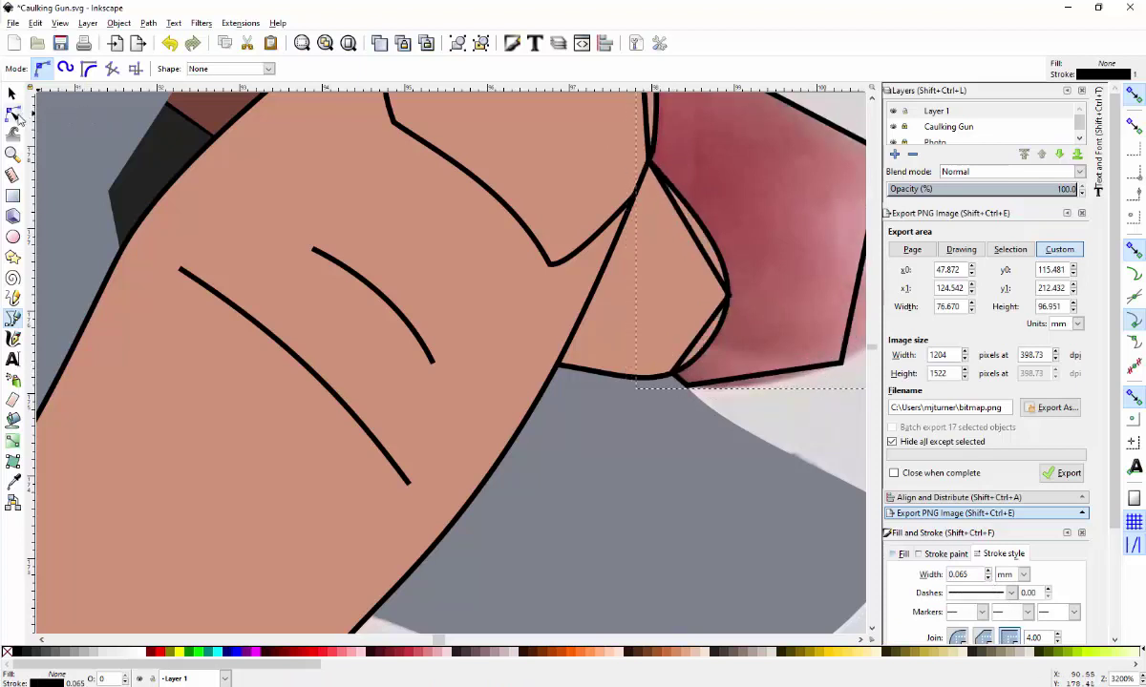
{"action": "left_click", "coordinate": [13, 114]}
{"action": "scroll", "coordinate": [730, 275], "scroll_direction": "down", "scroll_amount": 2}
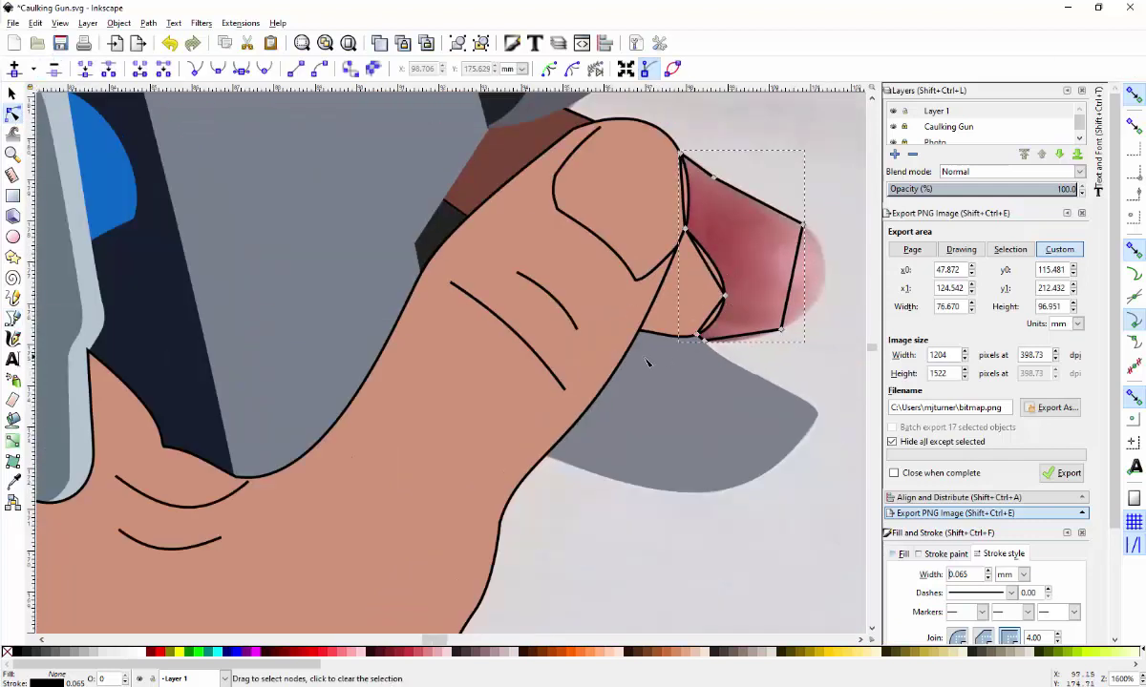
{"action": "left_click_drag", "start_coordinate": [601, 346], "coordinate": [777, 119]}
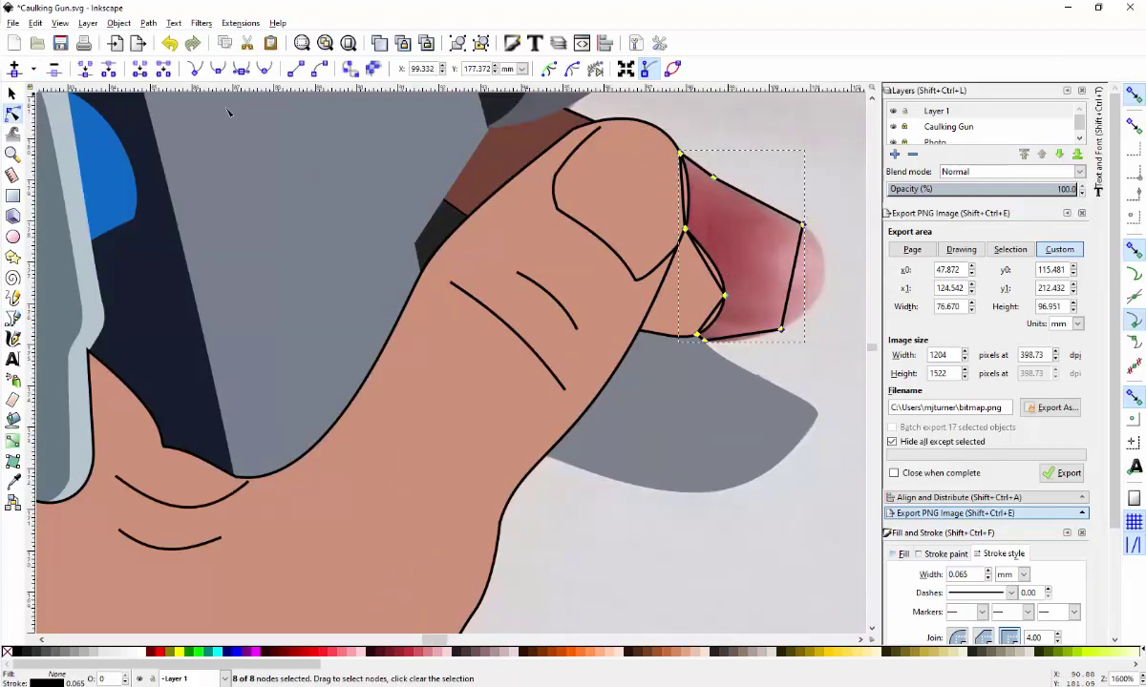
{"action": "left_click", "coordinate": [315, 67]}
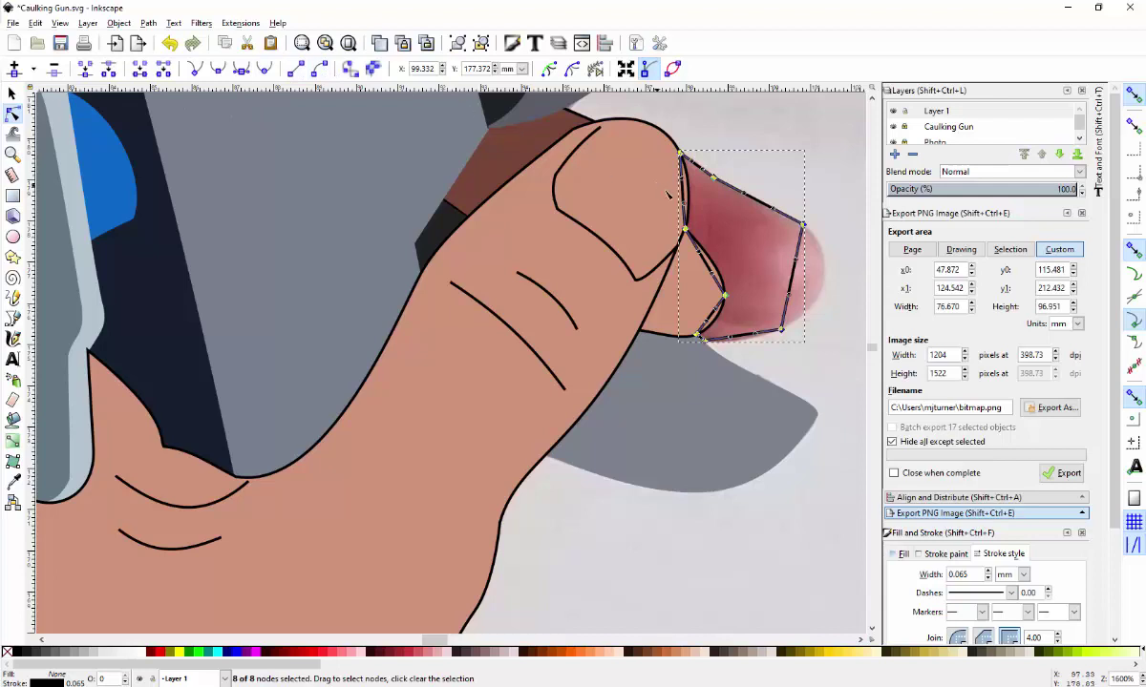
- Auto-smooth the node on the finger's upper edge and bend the outer segment around the rounded tip in the photo
{"action": "scroll", "coordinate": [712, 180], "scroll_direction": "up", "scroll_amount": 2}
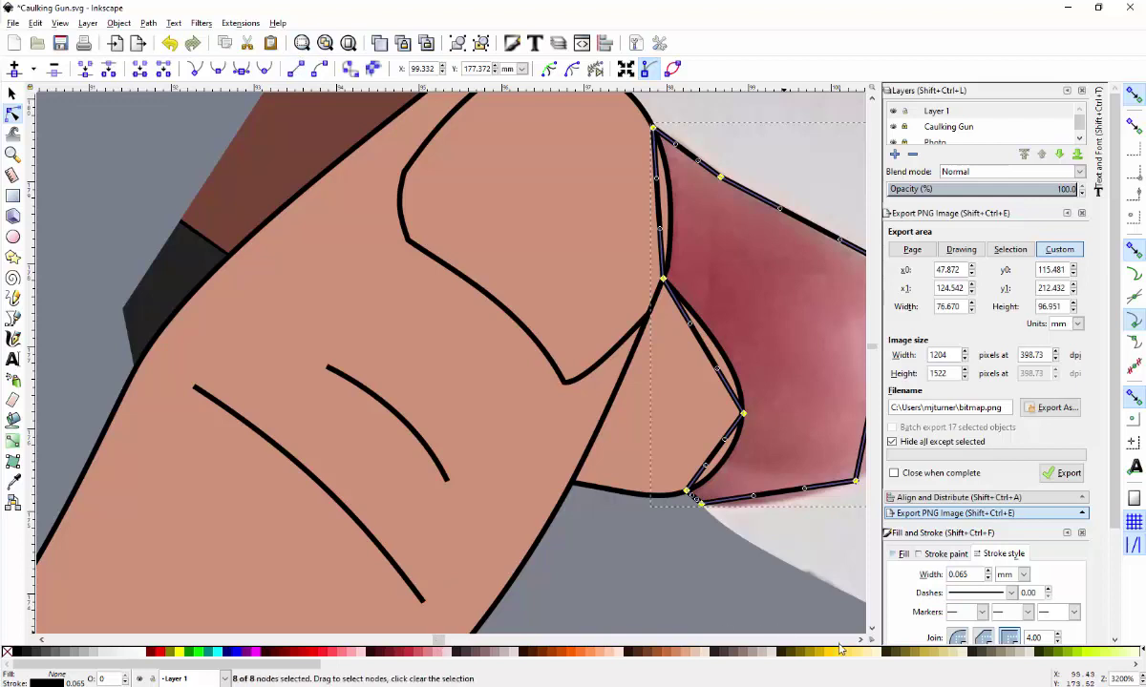
{"action": "scroll", "coordinate": [860, 642], "scroll_direction": "right", "scroll_amount": 6}
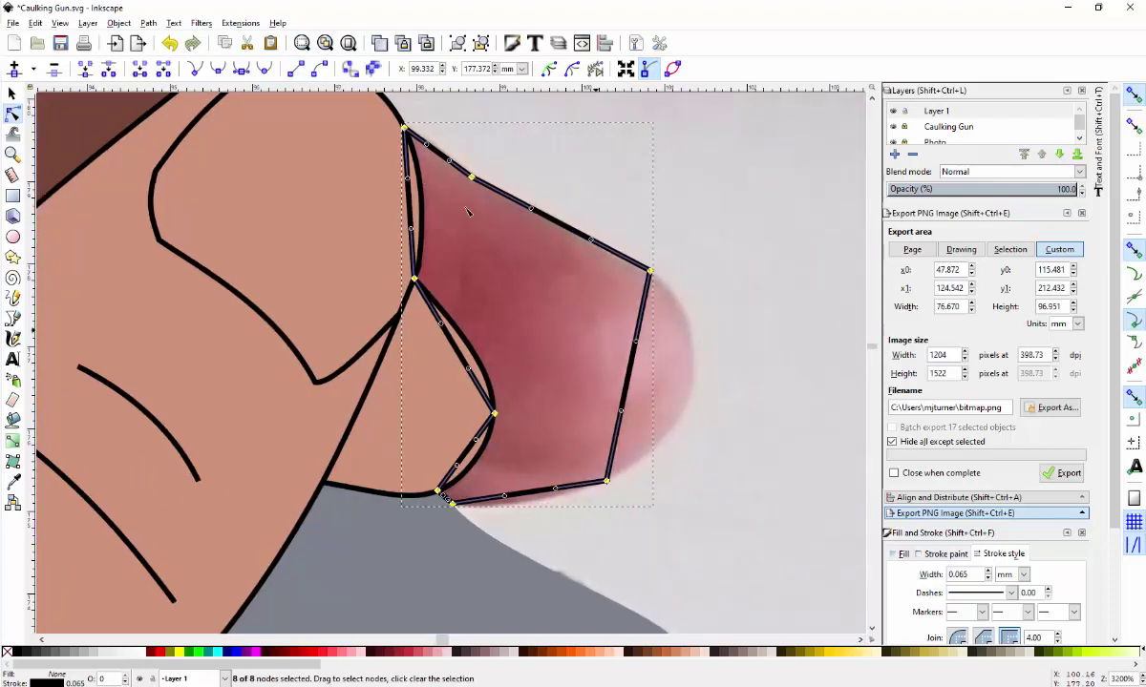
{"action": "left_click", "coordinate": [471, 177]}
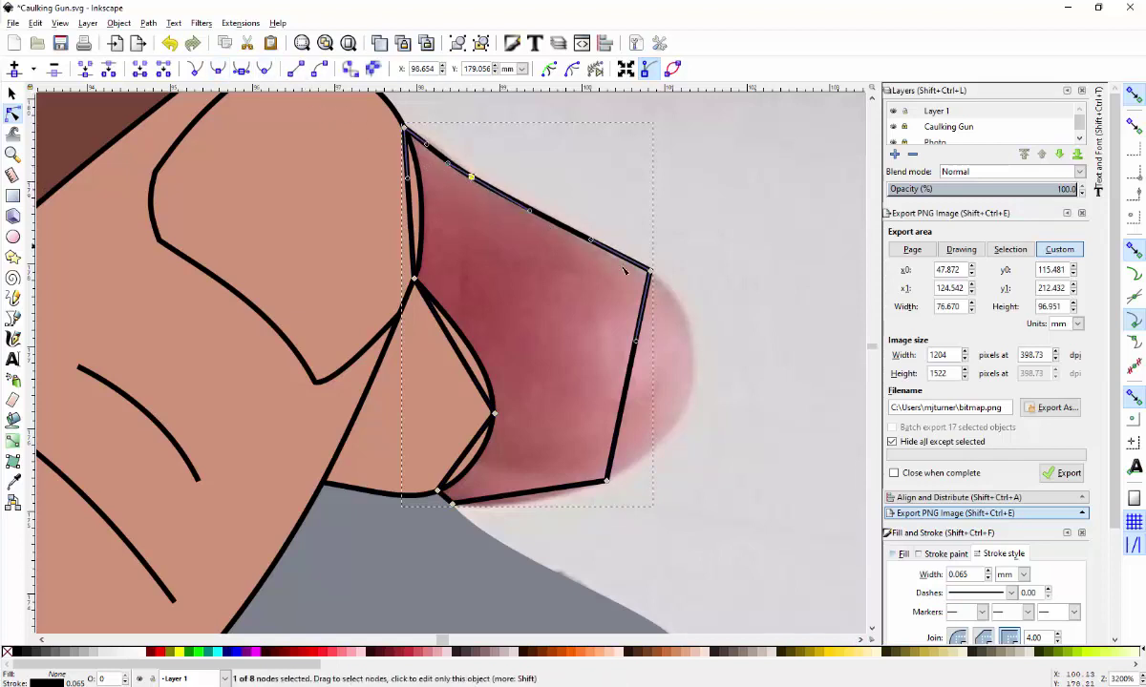
{"action": "left_click_drag", "start_coordinate": [650, 271], "coordinate": [762, 376]}
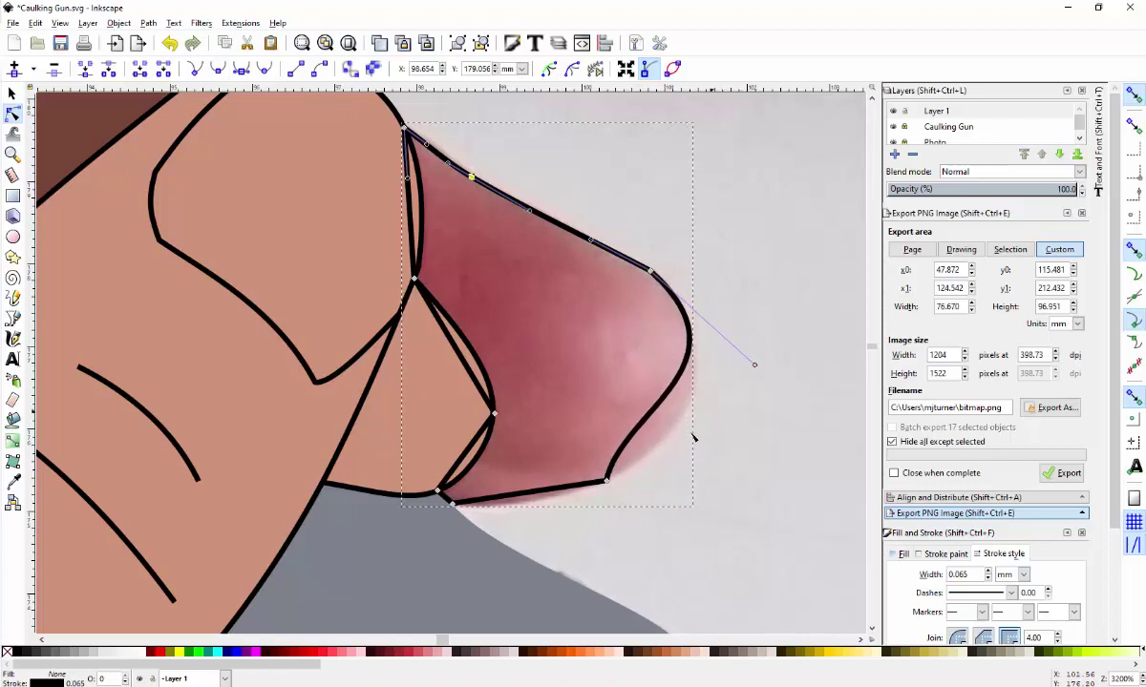
{"action": "left_click", "coordinate": [607, 481]}
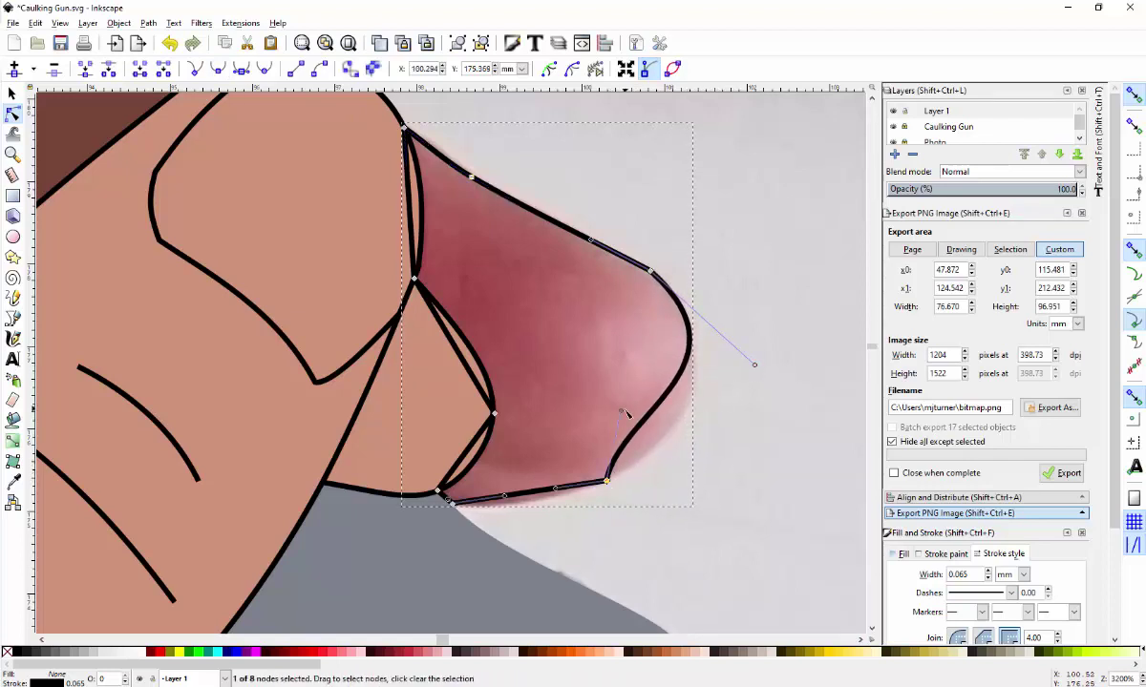
{"action": "left_click_drag", "start_coordinate": [621, 410], "coordinate": [665, 445]}
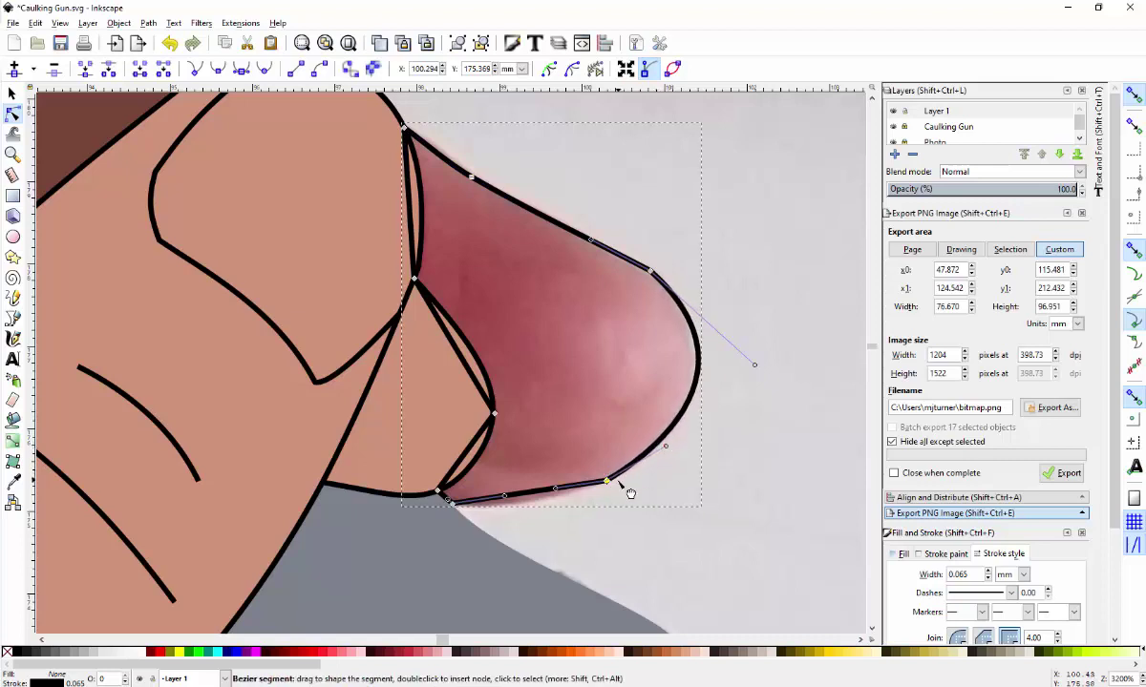
- Smooth the two nodes at the finger's rounded end and adjust the handles along its upper edge and tip to match the photo
{"action": "left_click", "coordinate": [218, 68]}
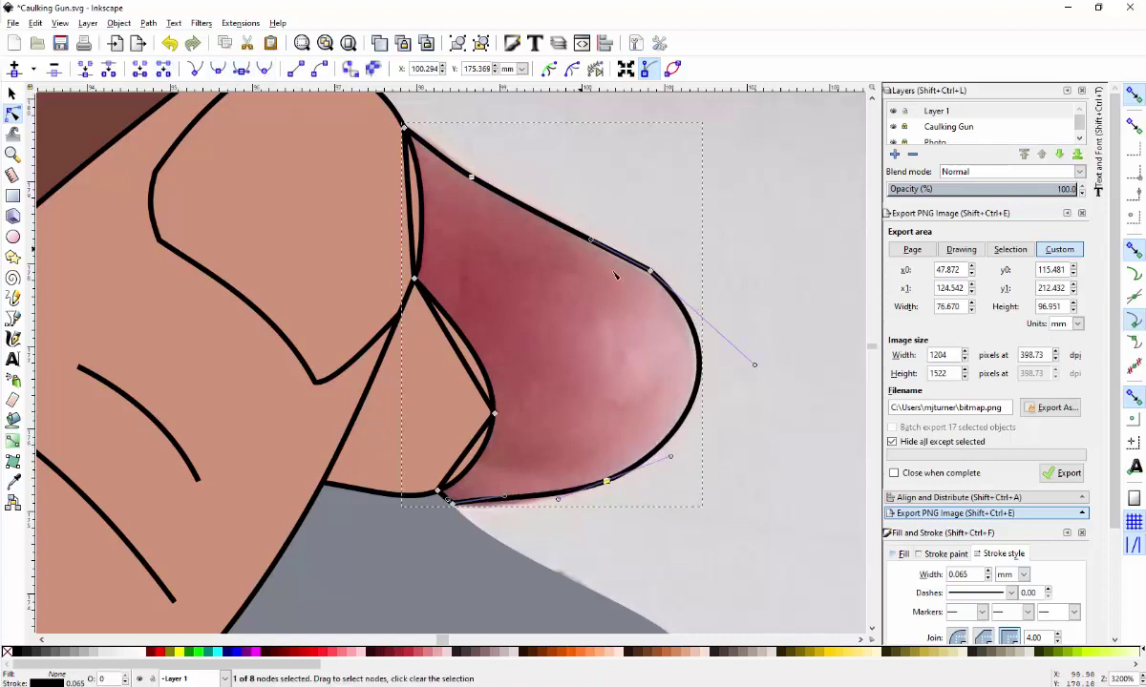
{"action": "key", "text": "Tab"}
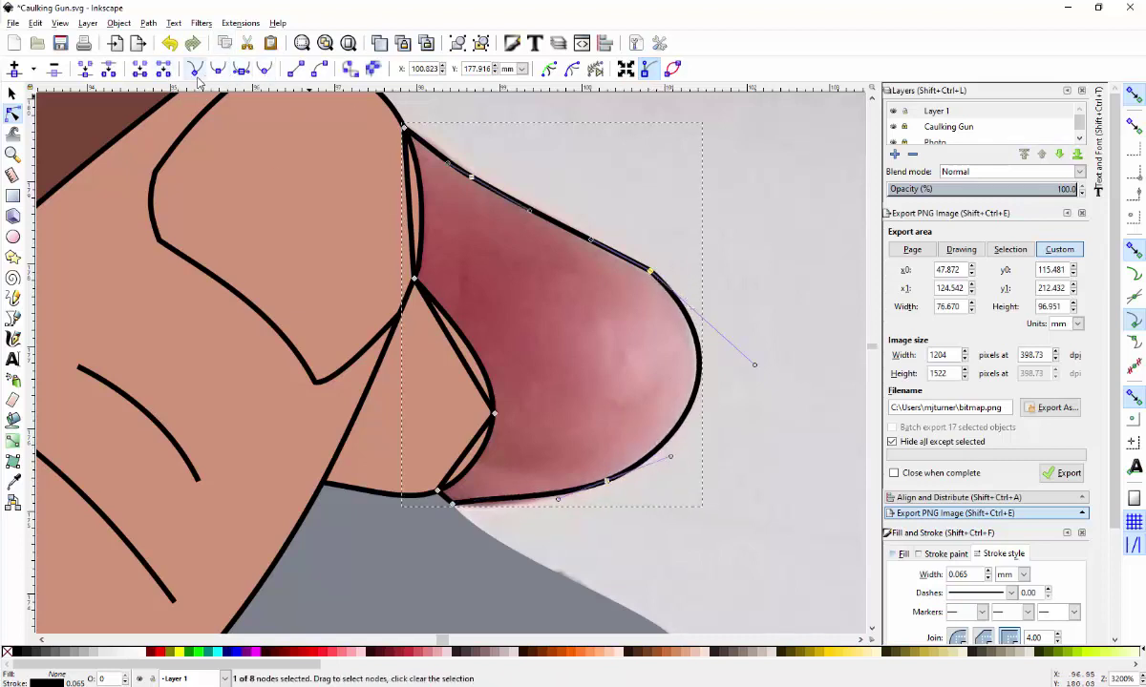
{"action": "left_click", "coordinate": [216, 69]}
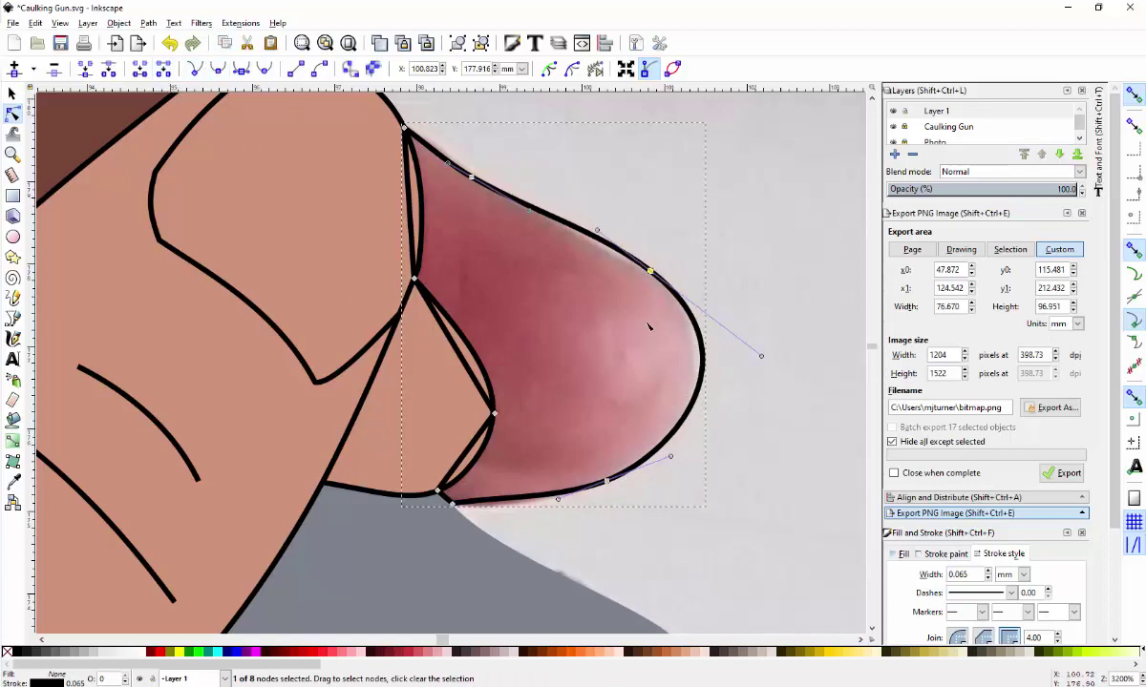
{"action": "left_click_drag", "start_coordinate": [597, 231], "coordinate": [593, 239]}
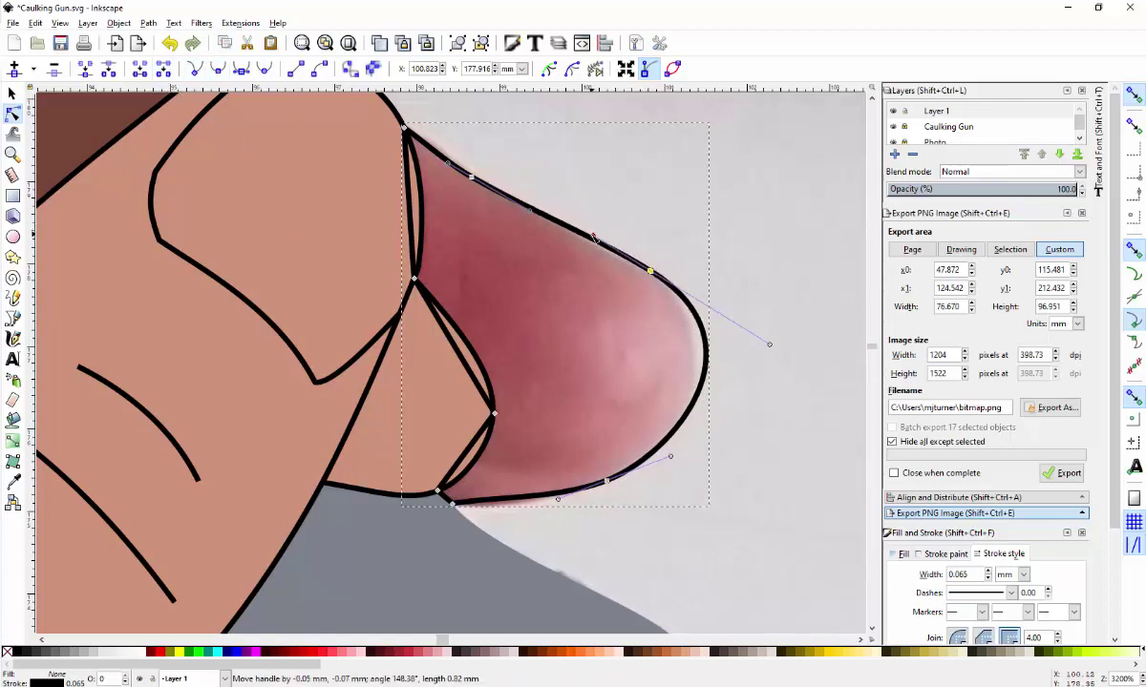
{"action": "left_click_drag", "start_coordinate": [769, 344], "coordinate": [742, 329]}
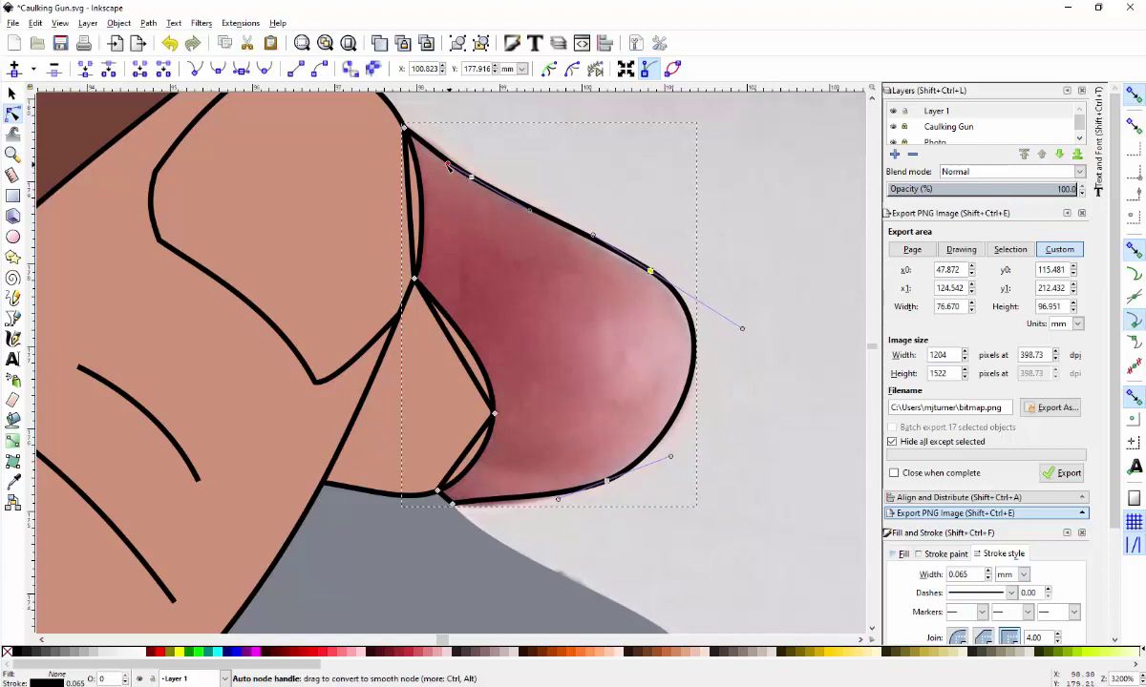
{"action": "mouse_move", "coordinate": [446, 166]}
{"action": "left_mouse_down"}
{"action": "mouse_move", "coordinate": [425, 150]}
{"action": "mouse_move", "coordinate": [458, 169]}
{"action": "left_mouse_up"}
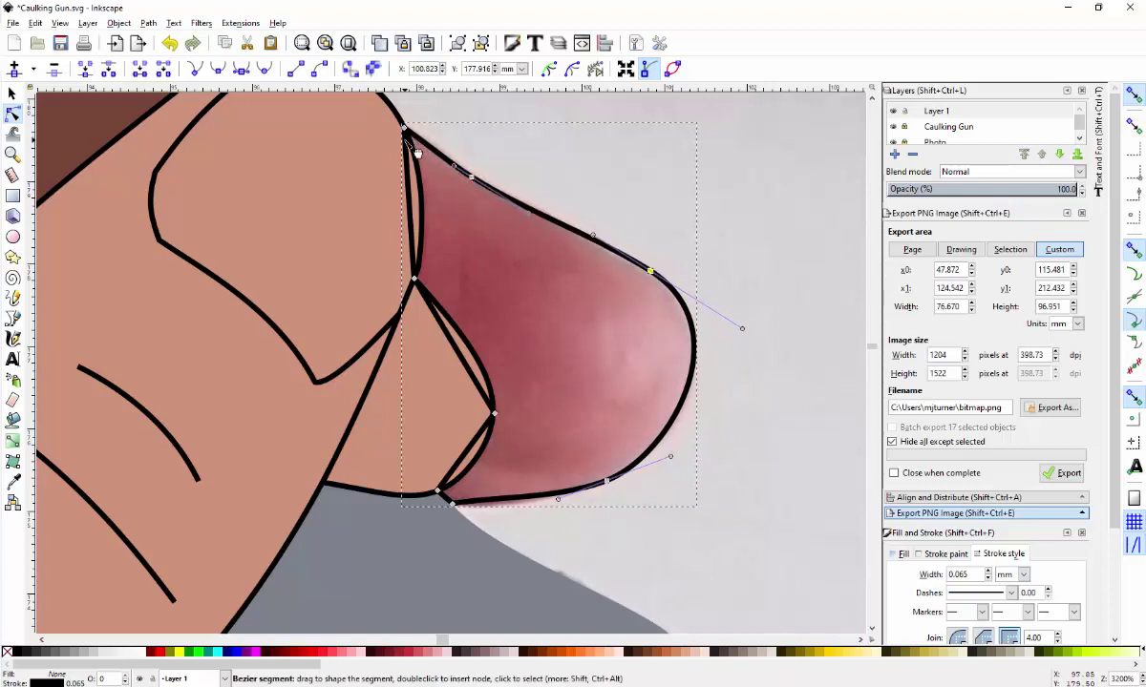
- Bend the red finger outline's upper inner segment to follow the curved edge of the thumb tip
{"action": "left_click", "coordinate": [414, 183]}
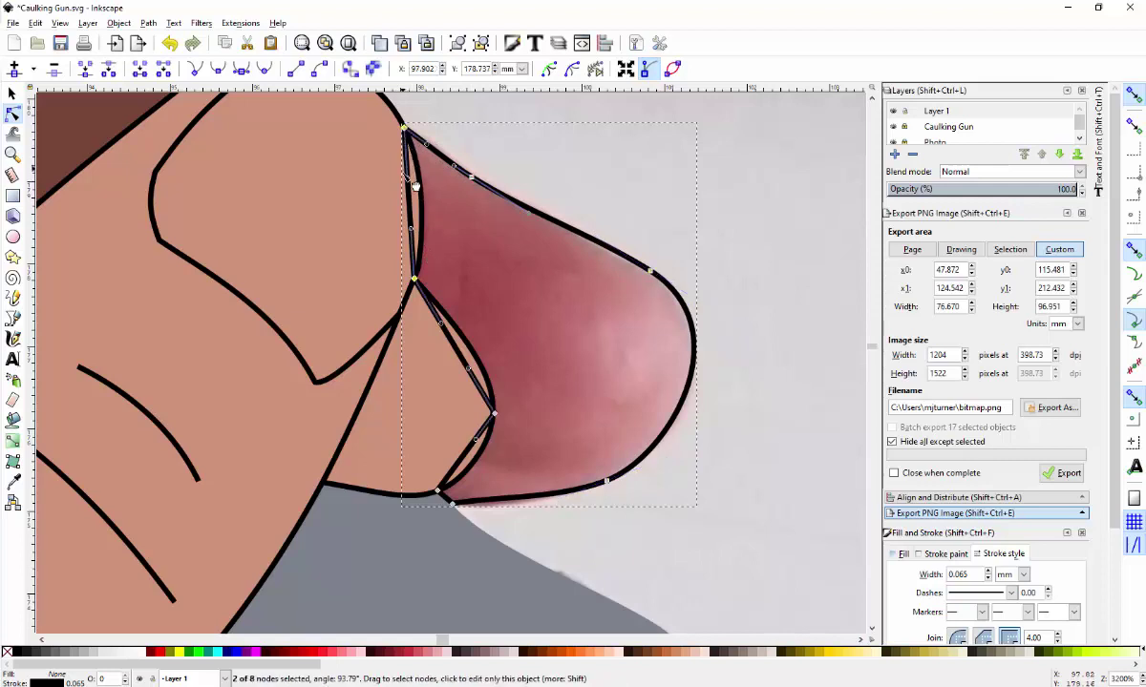
{"action": "left_click", "coordinate": [405, 128]}
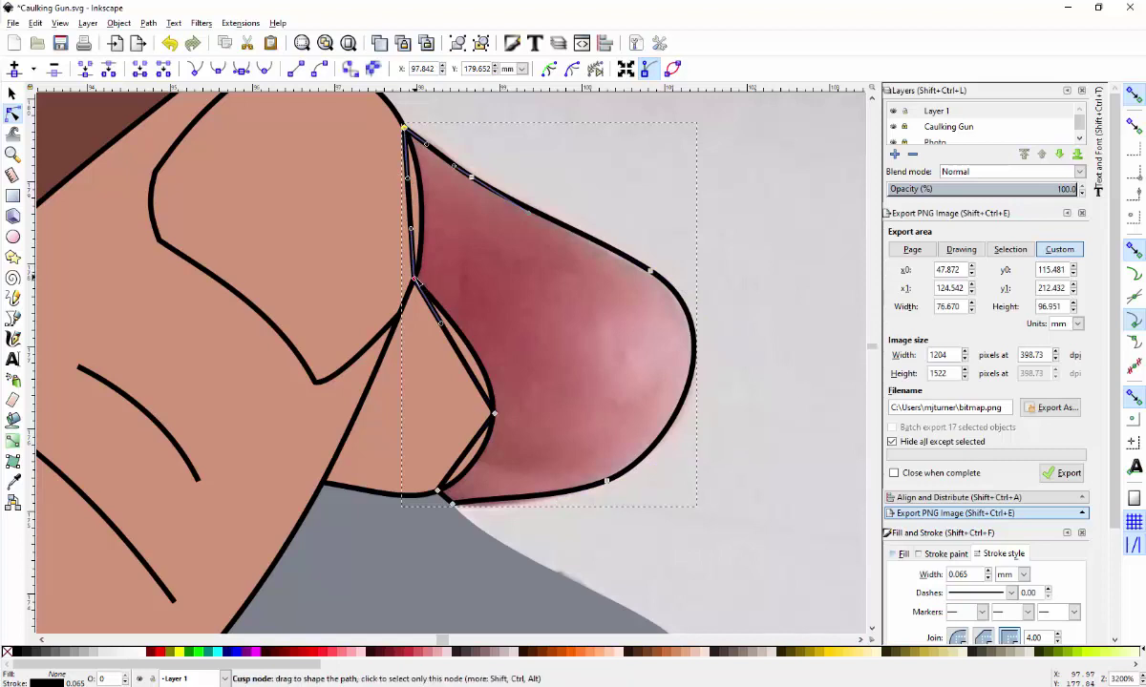
{"action": "left_click", "coordinate": [415, 280]}
{"action": "mouse_move", "coordinate": [417, 231]}
{"action": "left_mouse_down"}
{"action": "mouse_move", "coordinate": [429, 220]}
{"action": "mouse_move", "coordinate": [434, 230]}
{"action": "left_mouse_up"}
{"action": "left_click_drag", "start_coordinate": [409, 134], "coordinate": [422, 169]}
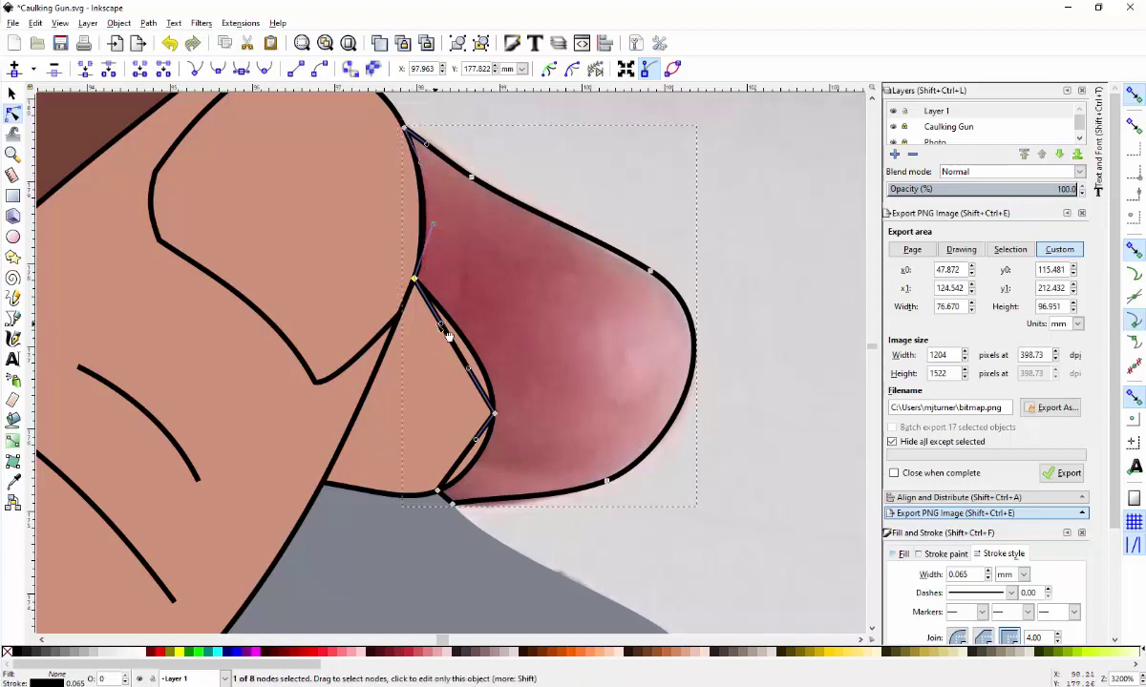
- Curve the red finger outline's two lower inner segments around the neighbouring fingertip, adjusting the node and handles between them
{"action": "left_click_drag", "start_coordinate": [441, 327], "coordinate": [492, 367]}
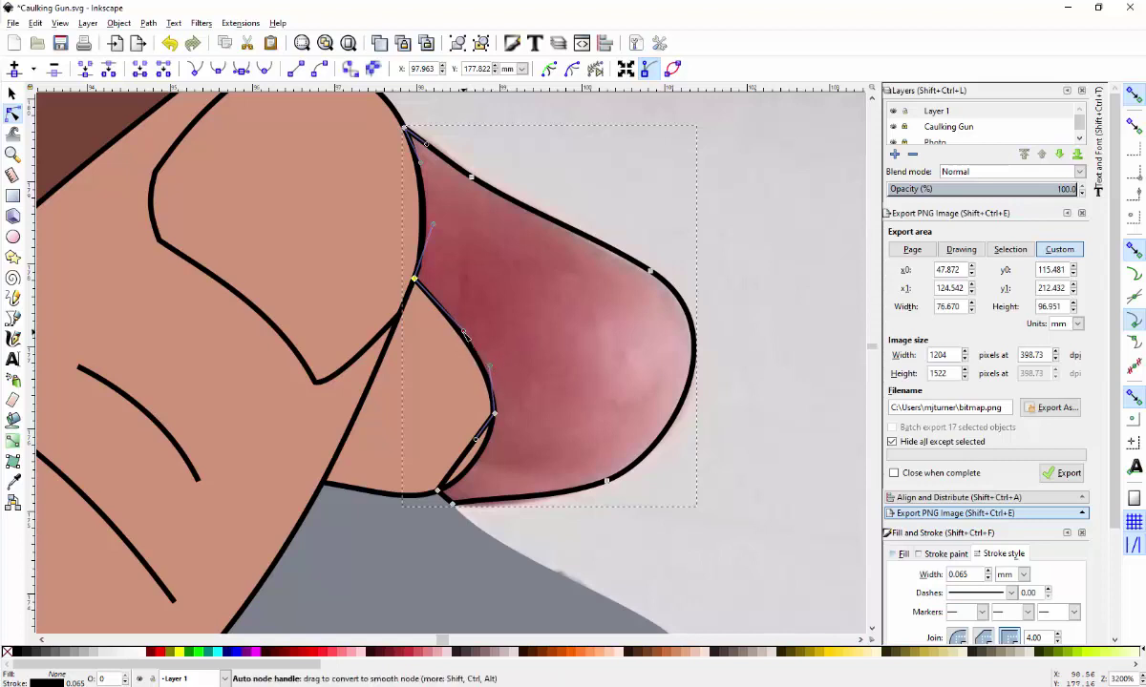
{"action": "left_click_drag", "start_coordinate": [463, 334], "coordinate": [462, 333]}
{"action": "left_click_drag", "start_coordinate": [477, 441], "coordinate": [487, 464]}
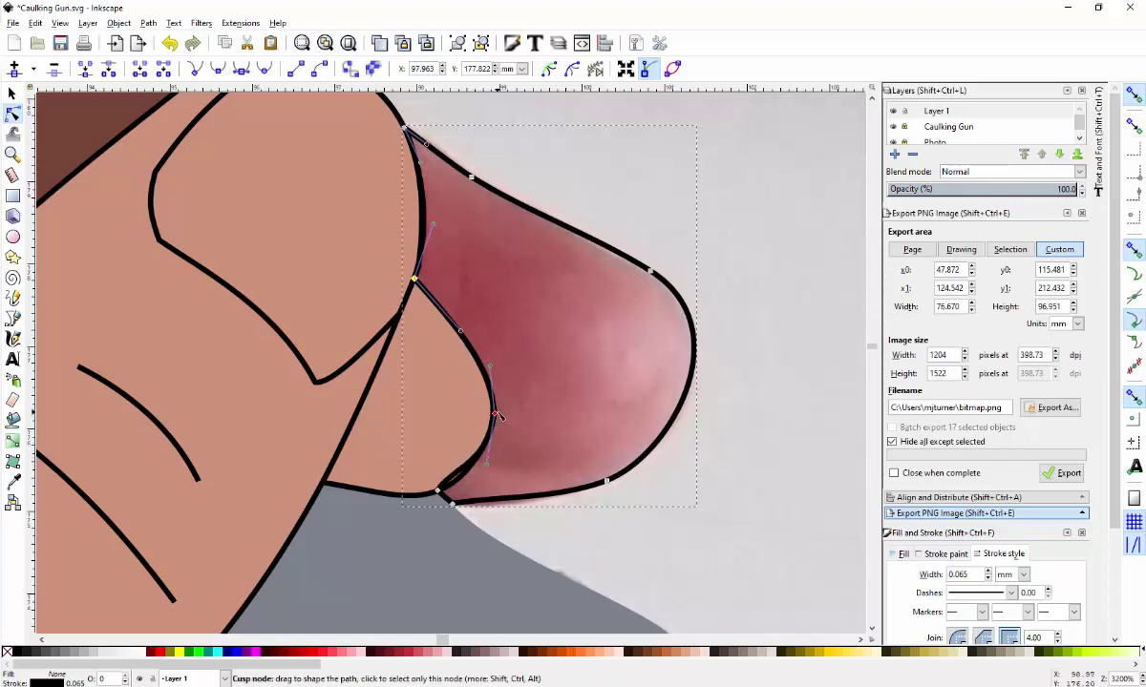
{"action": "left_click_drag", "start_coordinate": [497, 417], "coordinate": [493, 414]}
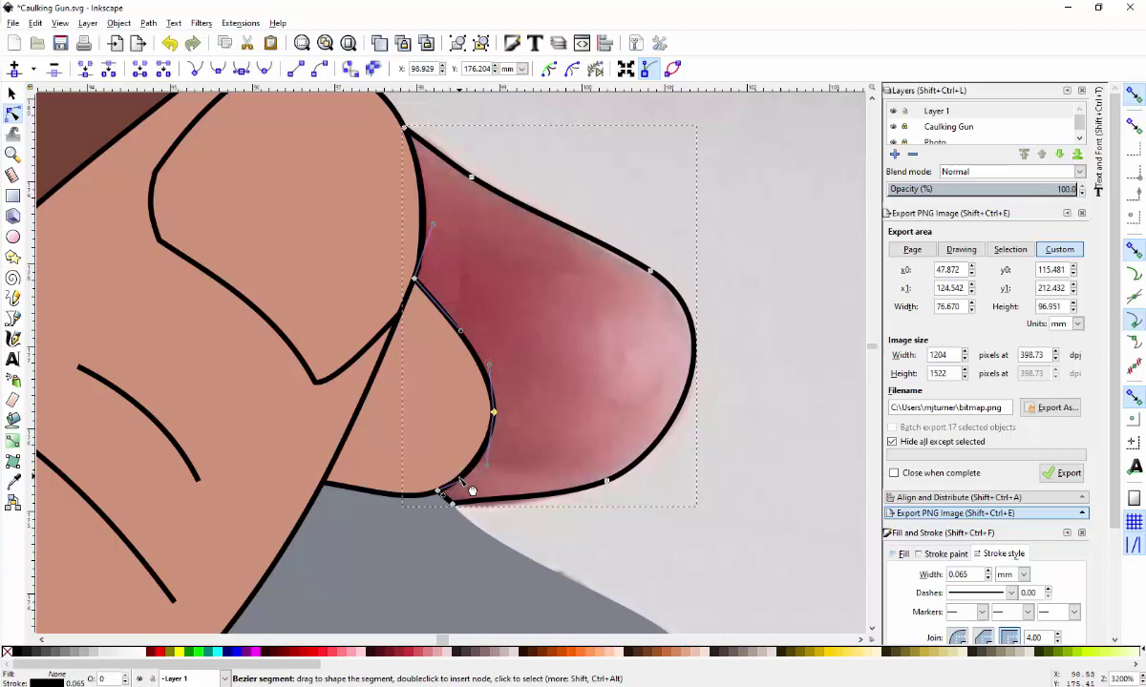
{"action": "left_click_drag", "start_coordinate": [459, 500], "coordinate": [468, 488]}
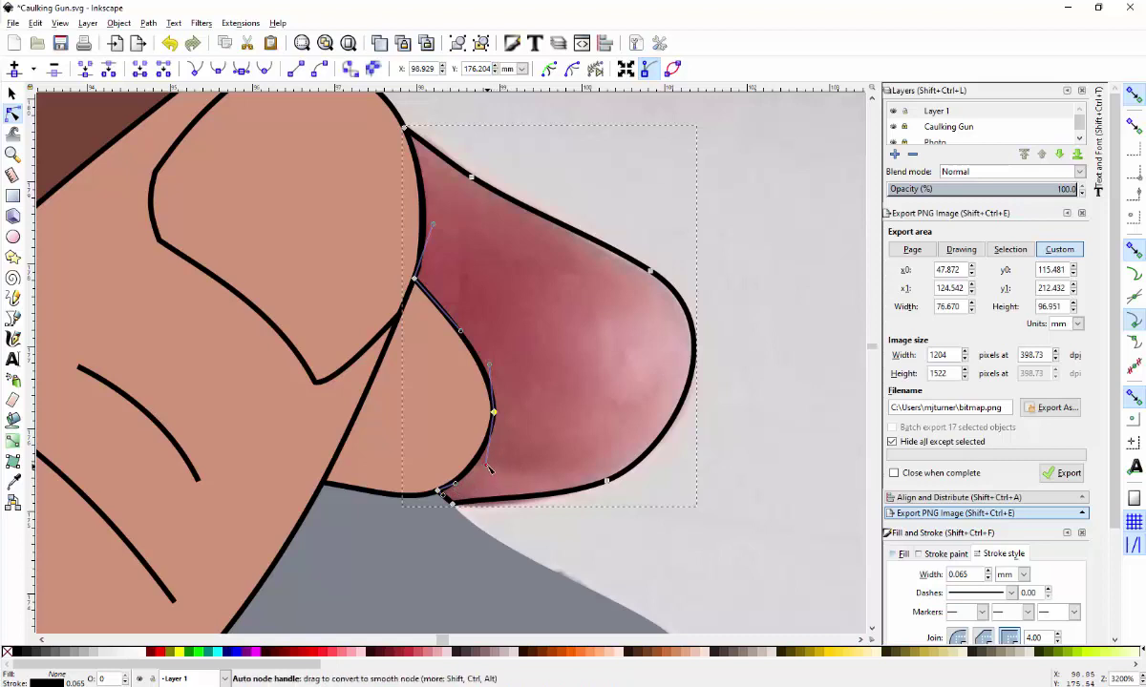
{"action": "left_click_drag", "start_coordinate": [489, 469], "coordinate": [493, 458]}
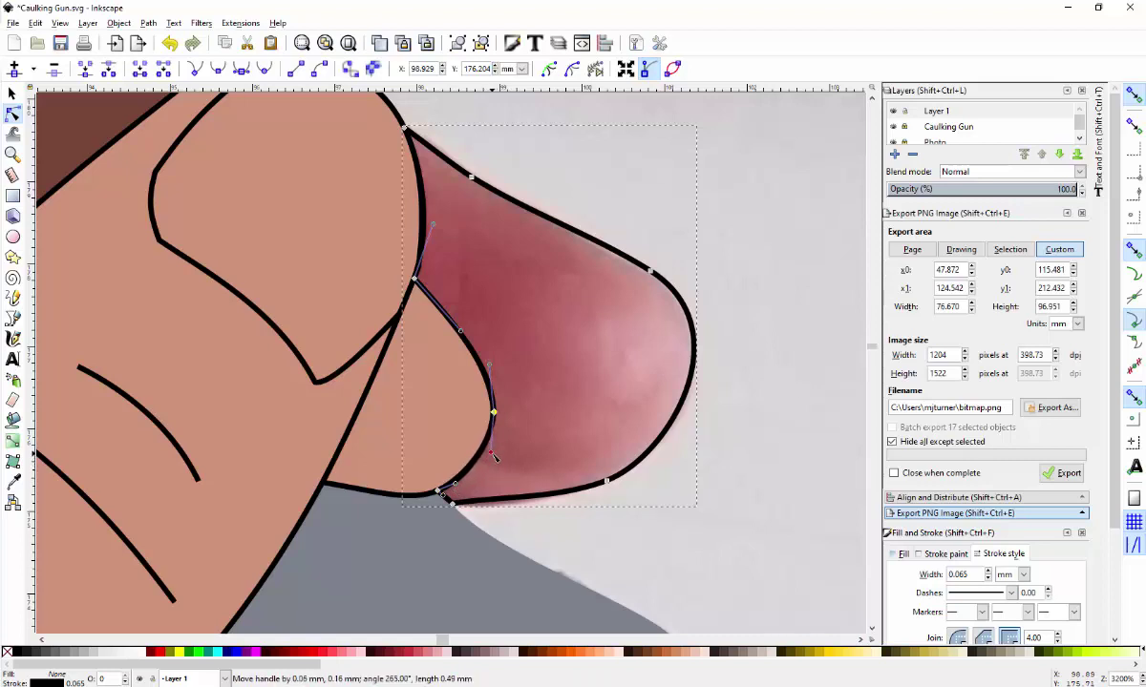
- Adjust the handle at the red finger's lower junction node to refine its bottom edge, and clear the node selection
{"action": "left_click", "coordinate": [453, 503]}
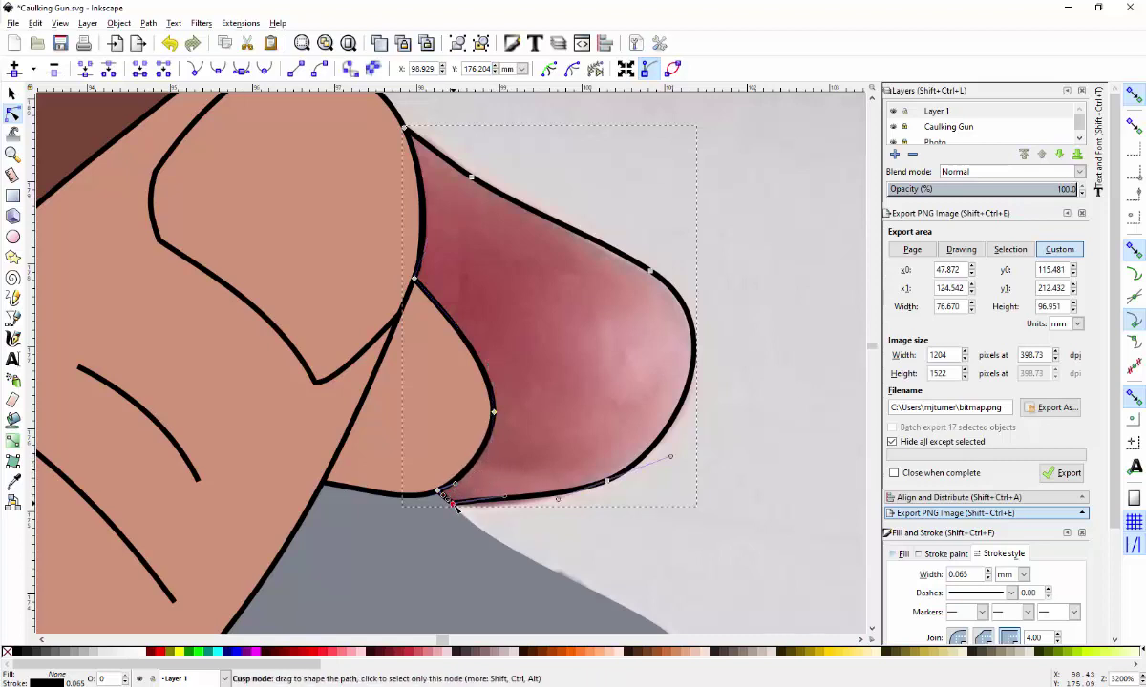
{"action": "left_click_drag", "start_coordinate": [505, 506], "coordinate": [503, 506]}
{"action": "left_click", "coordinate": [627, 550]}
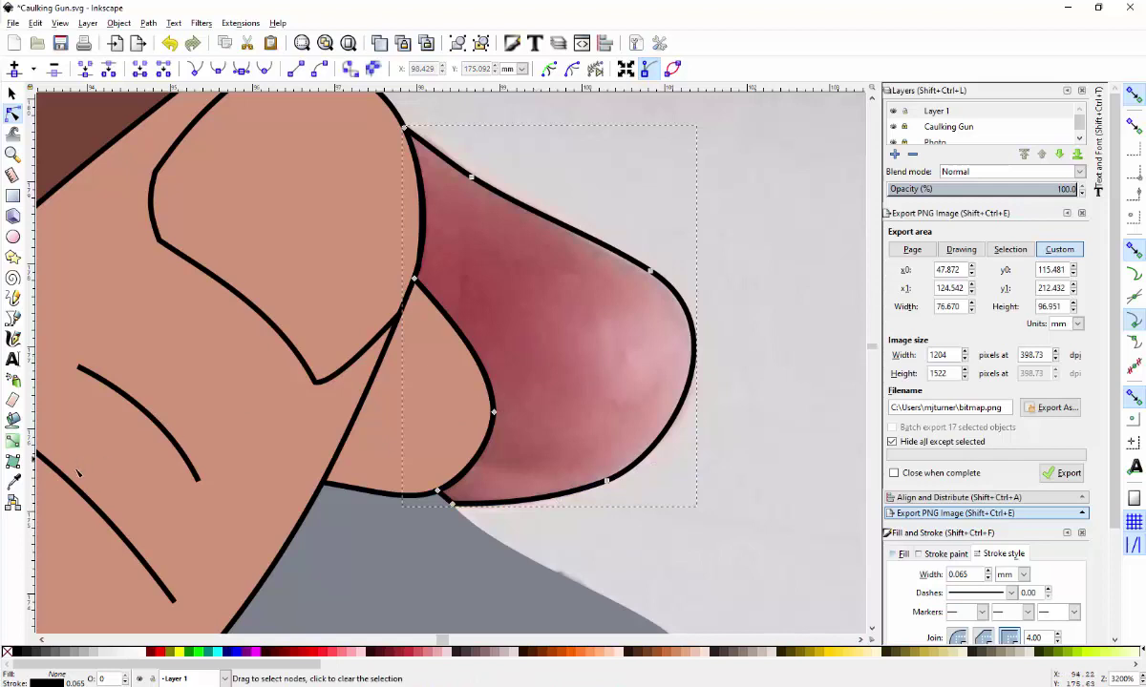
- Fill the red finger shape with the hand's skin color #cf9478 and move it to the Caulking Gun layer
{"action": "left_click", "coordinate": [12, 482]}
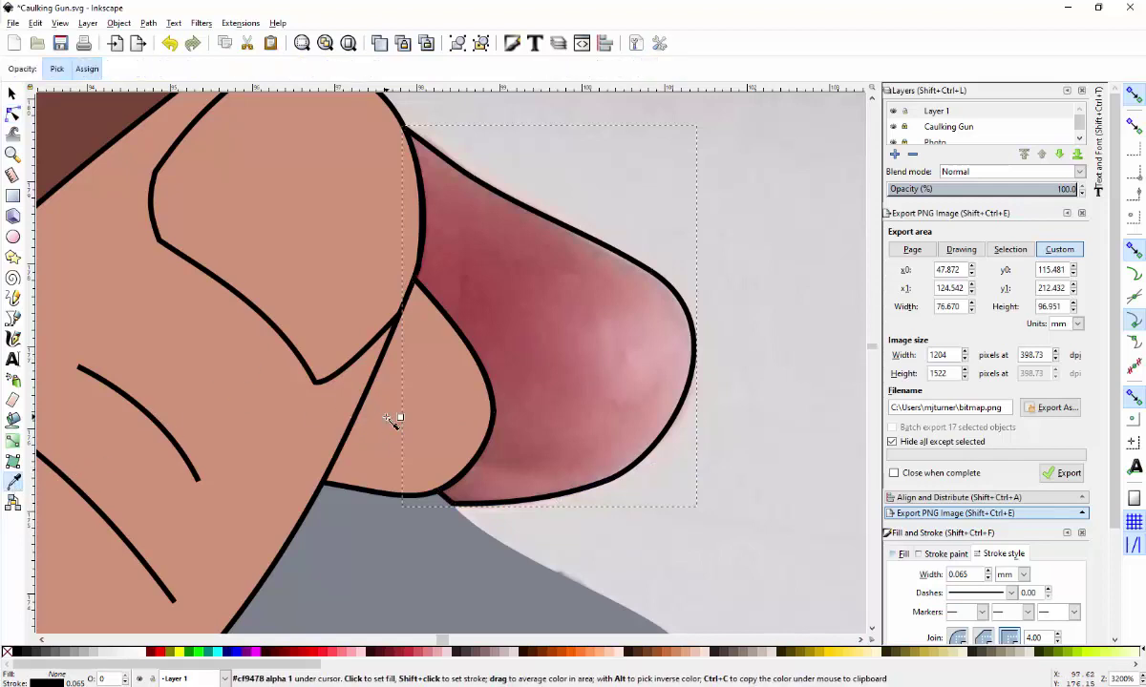
{"action": "left_click", "coordinate": [395, 414]}
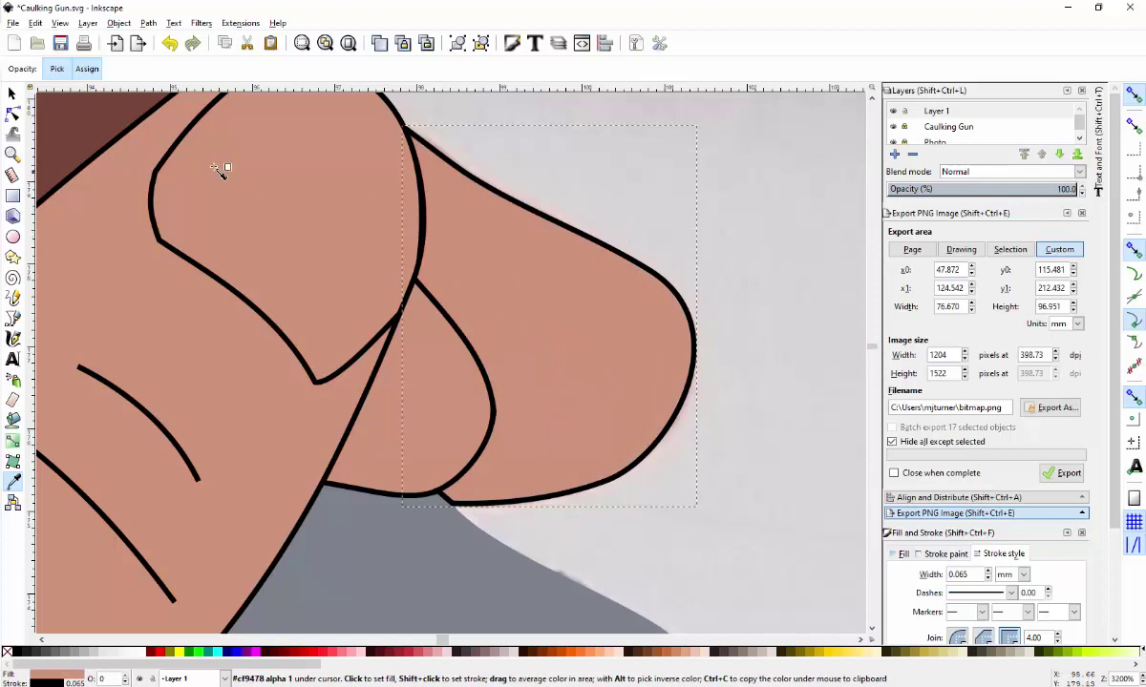
{"action": "left_click", "coordinate": [13, 92]}
{"action": "right_click", "coordinate": [475, 279]}
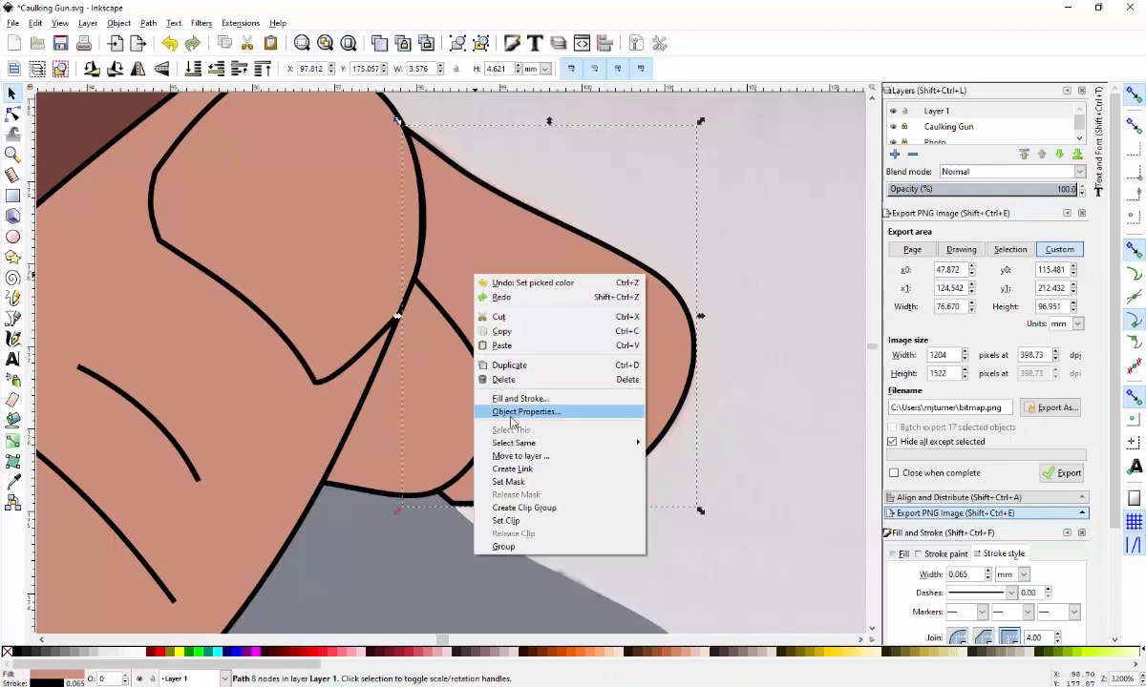
{"action": "left_click", "coordinate": [521, 455]}
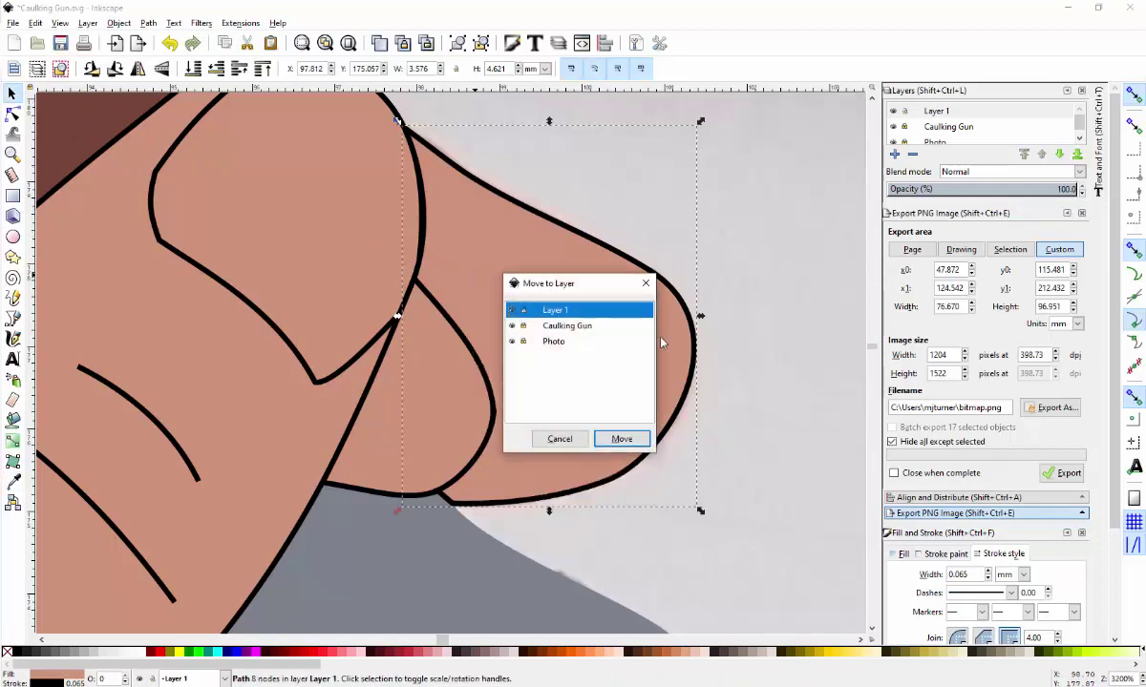
{"action": "left_click", "coordinate": [544, 327]}
{"action": "left_click", "coordinate": [616, 439]}
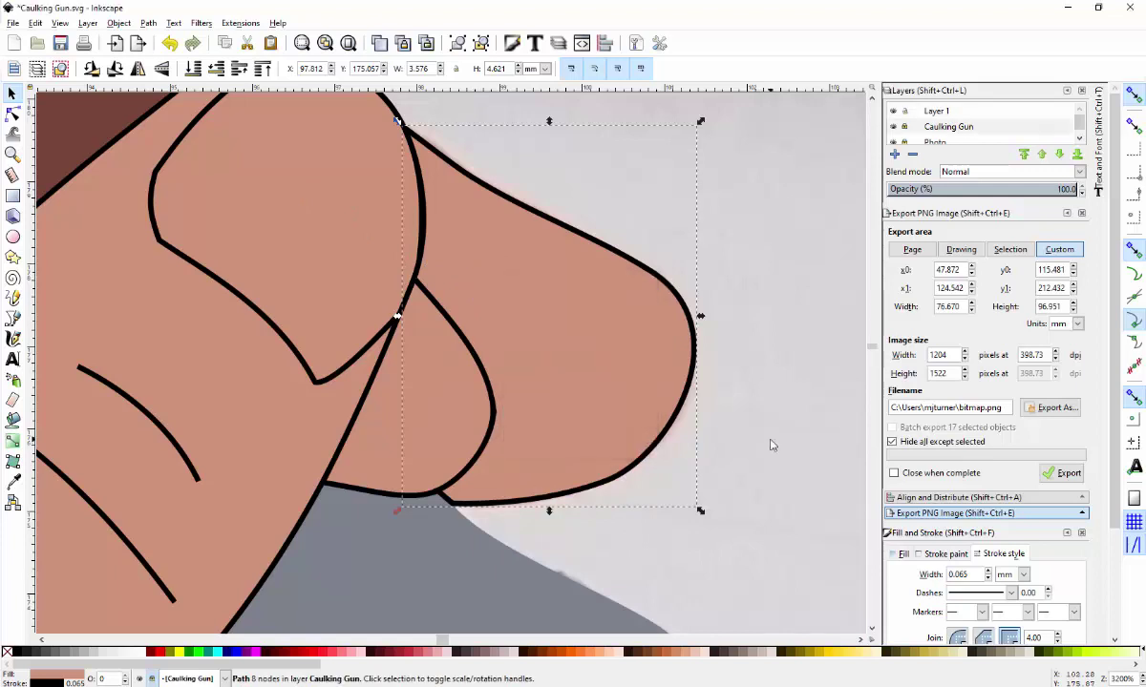
- Unlock the Caulking Gun layer and raise the dark brown finger piece above the thumb in the stacking order
{"action": "scroll", "coordinate": [771, 444], "scroll_direction": "down", "scroll_amount": 6}
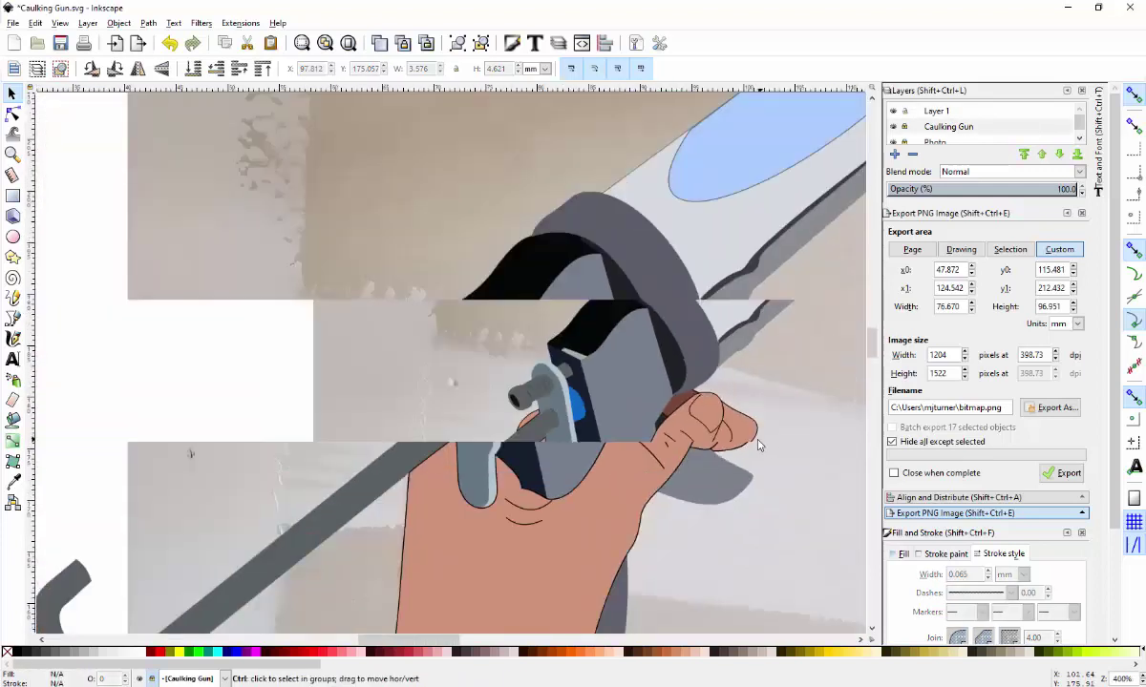
{"action": "scroll", "coordinate": [750, 447], "scroll_direction": "down", "scroll_amount": 2}
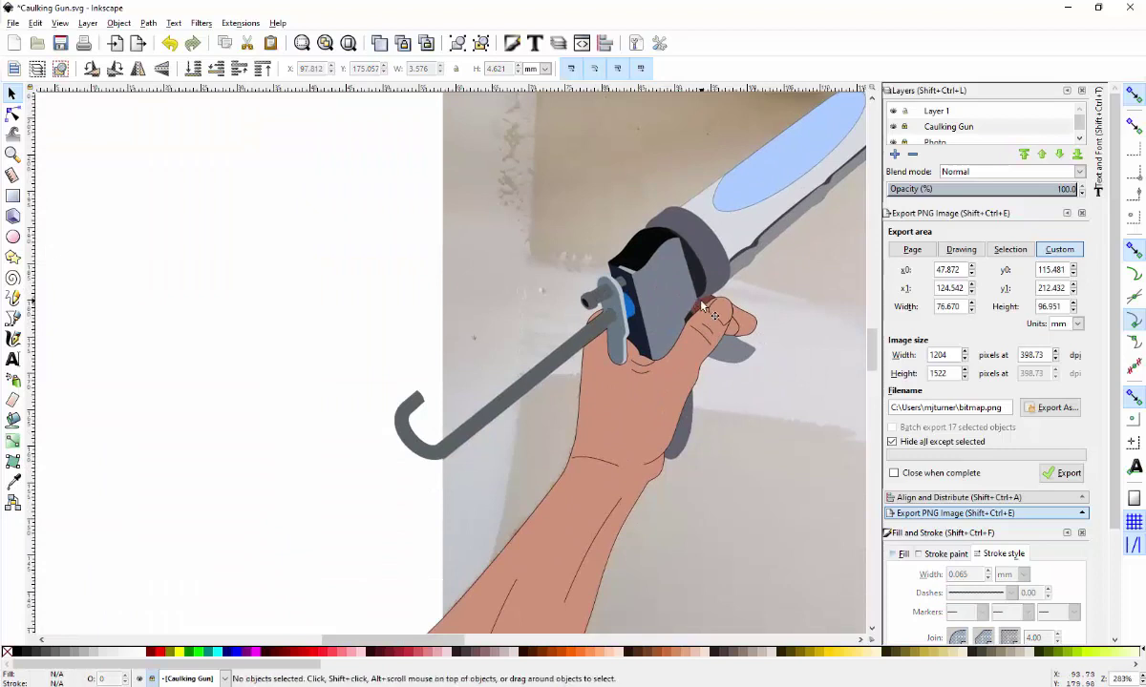
{"action": "scroll", "coordinate": [716, 344], "scroll_direction": "down", "scroll_amount": 2}
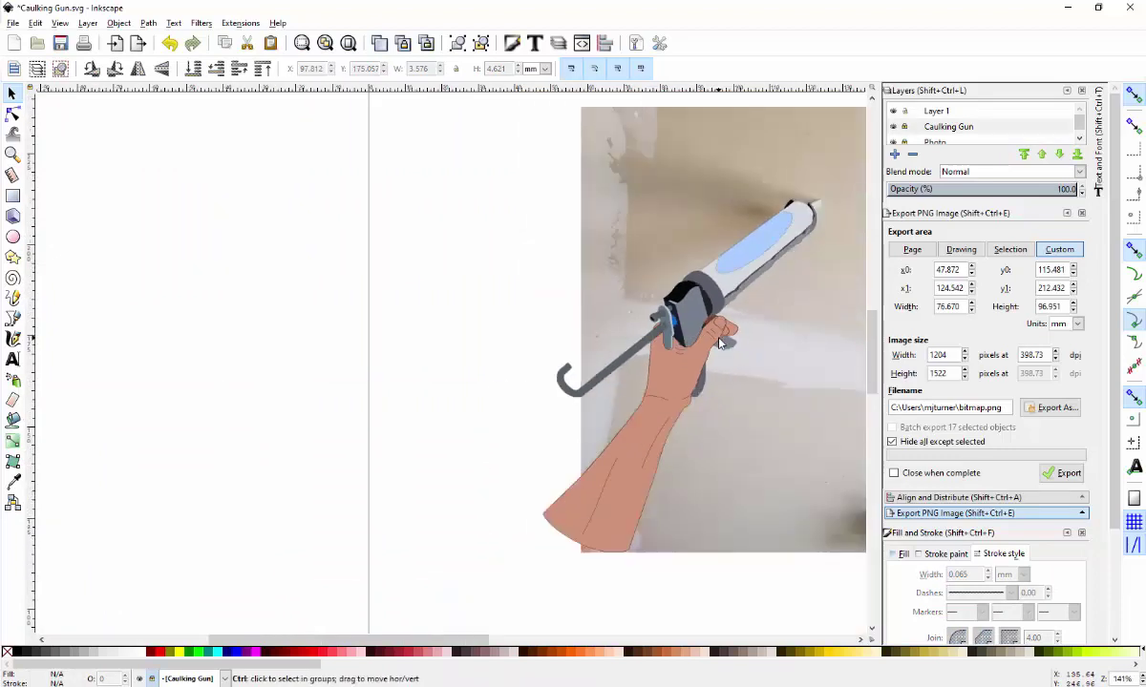
{"action": "scroll", "coordinate": [736, 368], "scroll_direction": "up", "scroll_amount": 4}
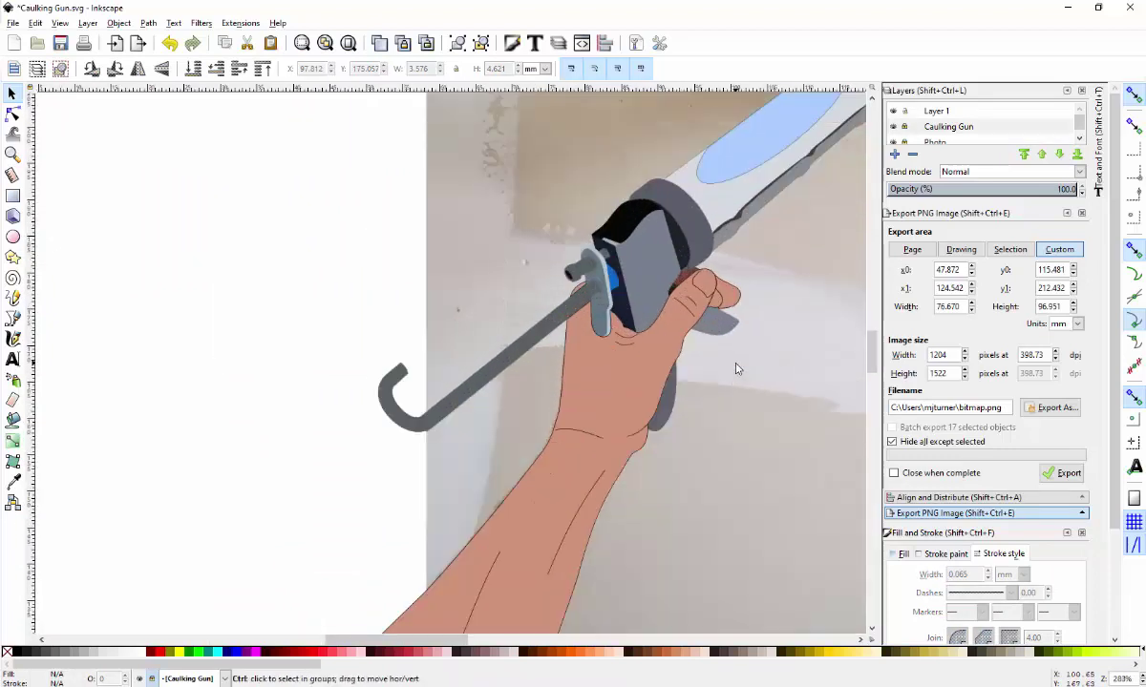
{"action": "scroll", "coordinate": [649, 180], "scroll_direction": "up", "scroll_amount": 1}
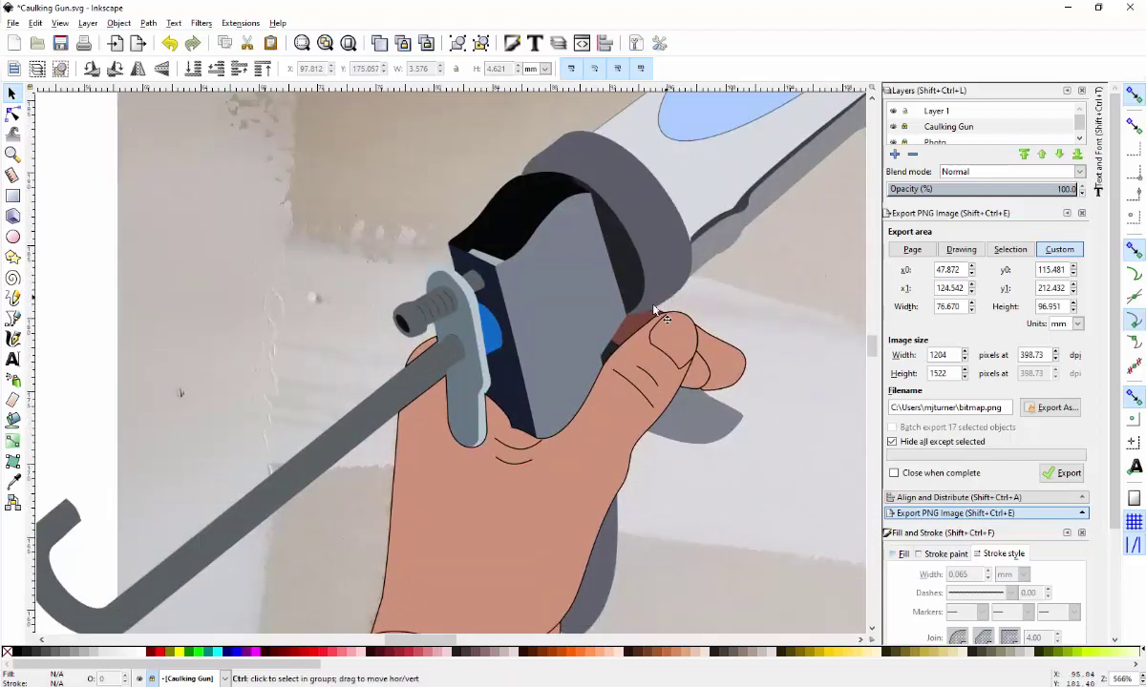
{"action": "scroll", "coordinate": [671, 379], "scroll_direction": "up", "scroll_amount": 1}
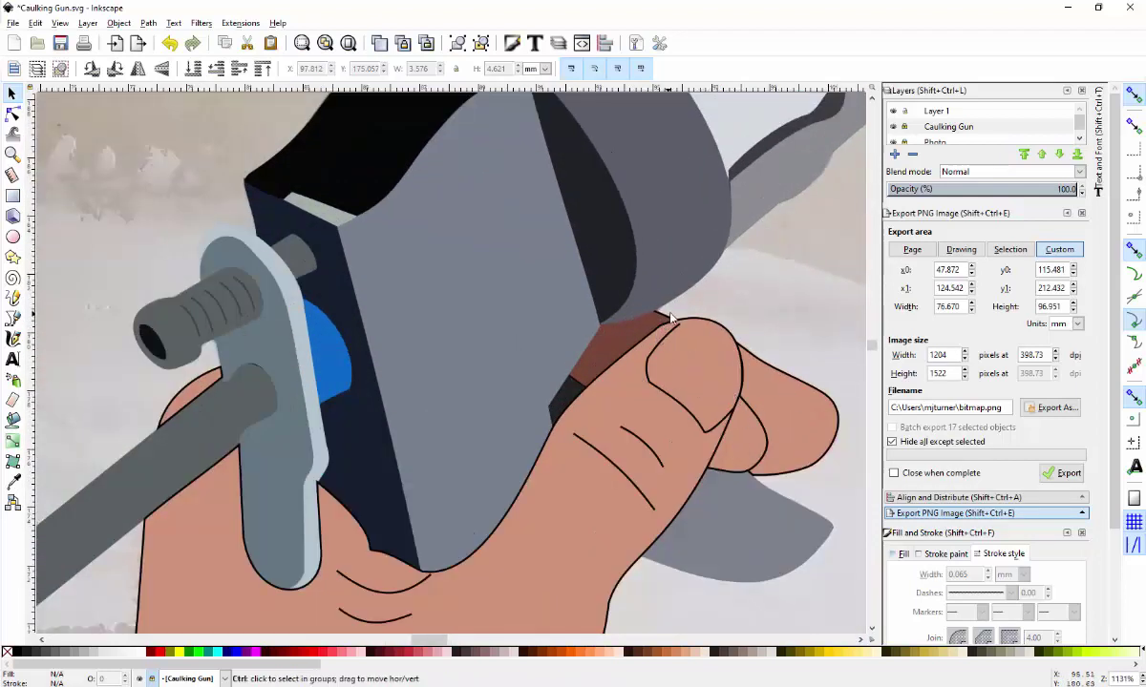
{"action": "scroll", "coordinate": [668, 322], "scroll_direction": "up", "scroll_amount": 1}
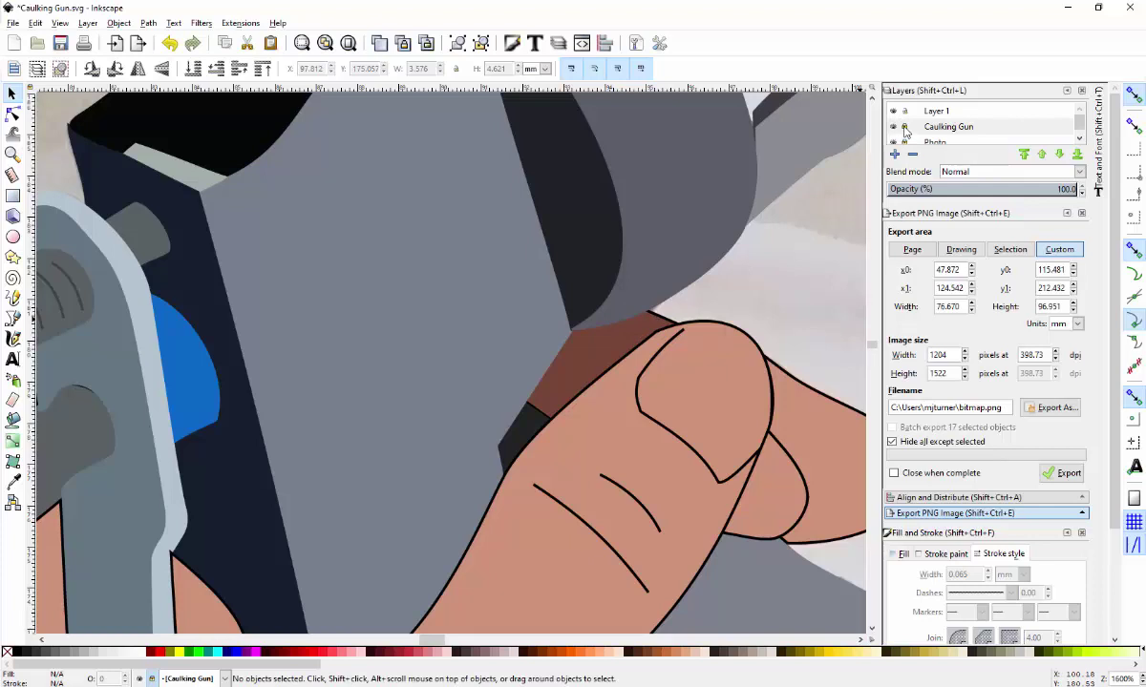
{"action": "left_click", "coordinate": [912, 130]}
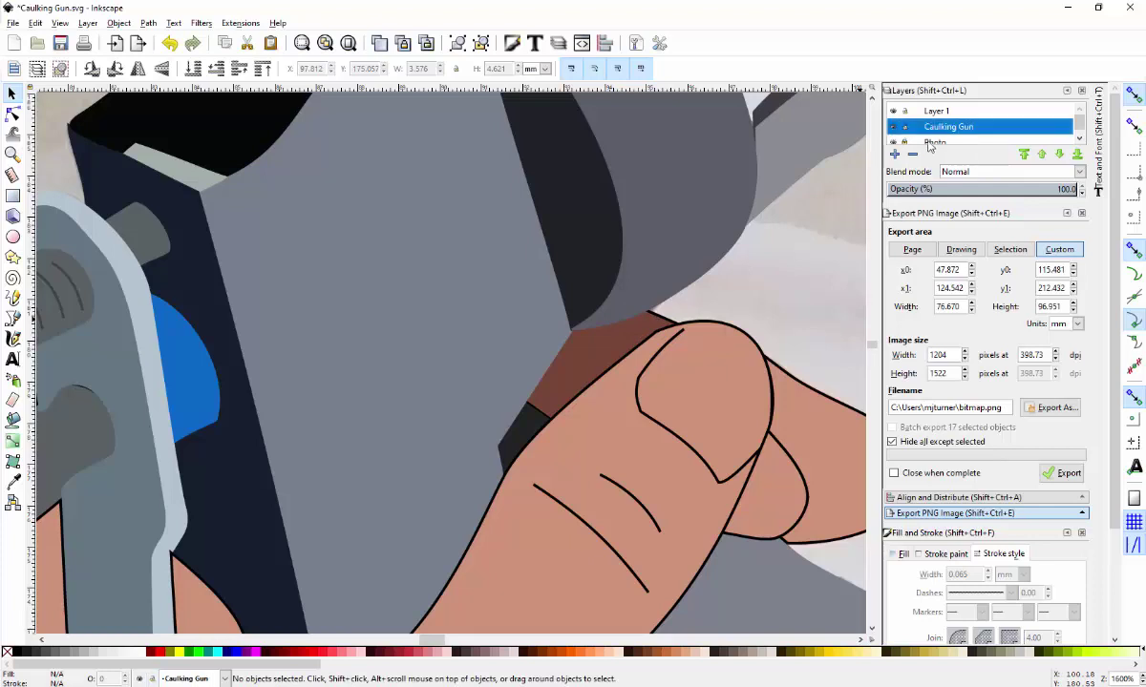
{"action": "left_click", "coordinate": [657, 324]}
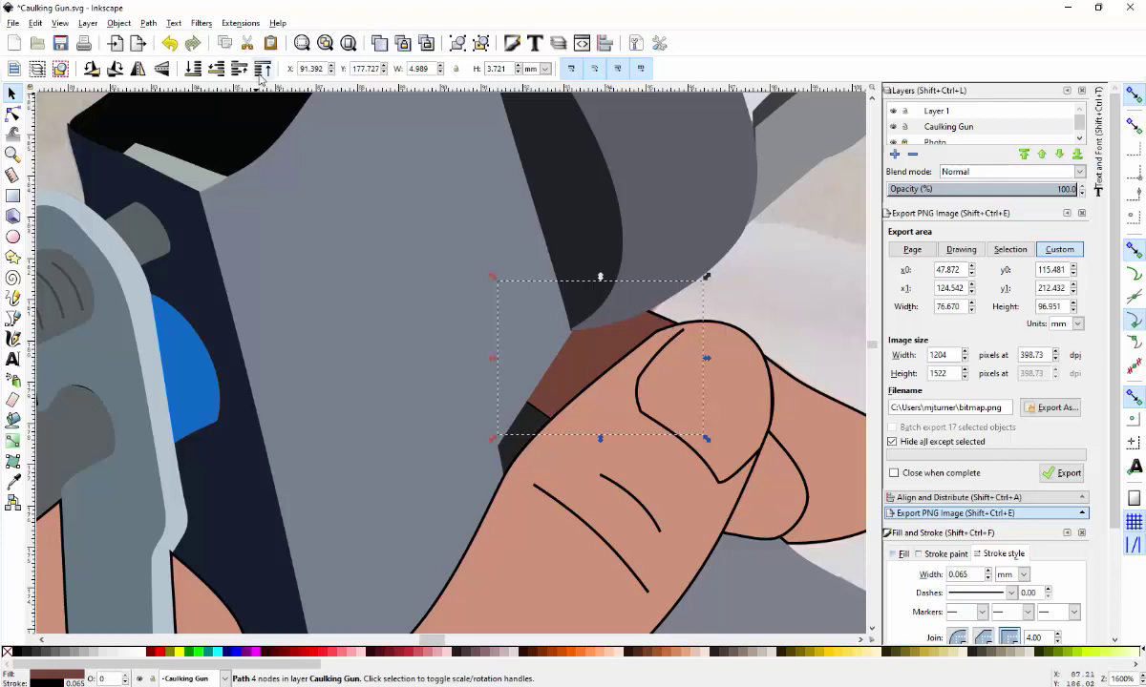
{"action": "key", "text": "Page_Up"}
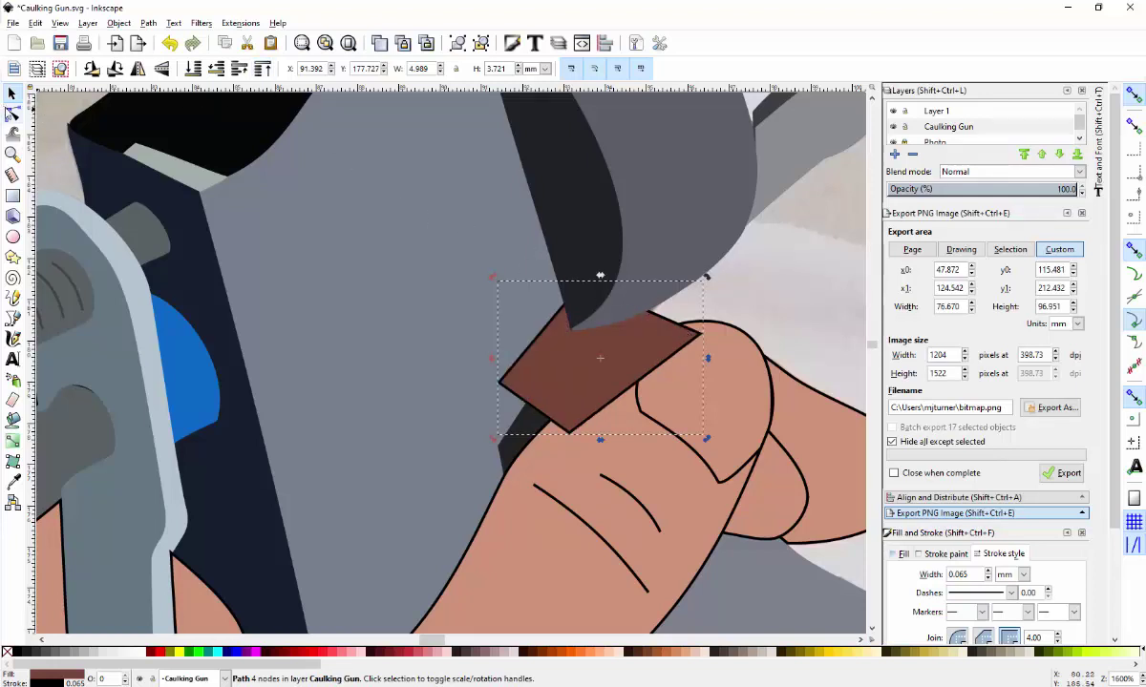
- Reshape the dark brown finger piece by shifting its outer corner node slightly downward and its upper node under the gun collar
{"action": "left_click", "coordinate": [13, 113]}
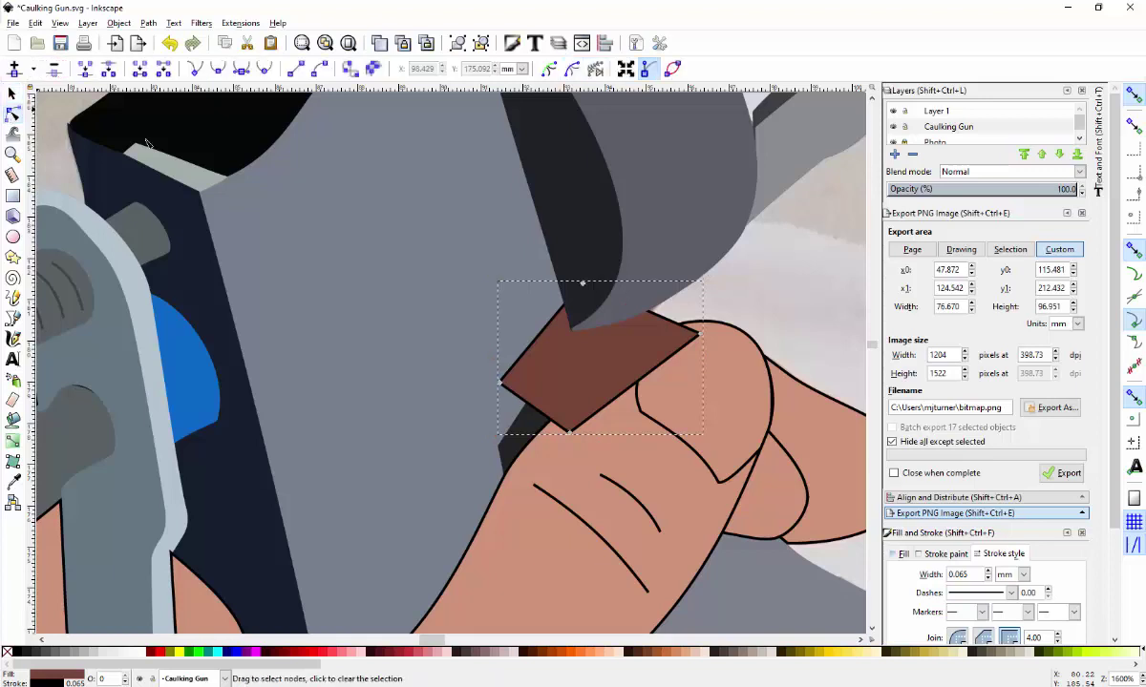
{"action": "left_click", "coordinate": [702, 334]}
{"action": "left_click_drag", "start_coordinate": [703, 334], "coordinate": [700, 348]}
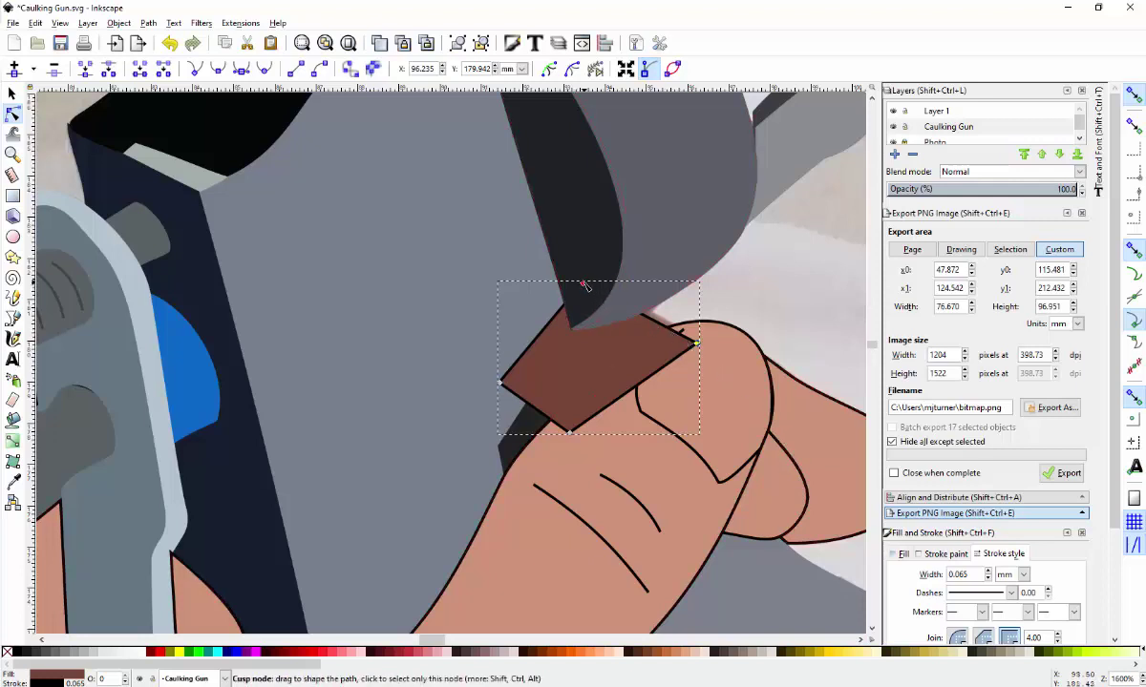
{"action": "left_click_drag", "start_coordinate": [585, 286], "coordinate": [592, 281]}
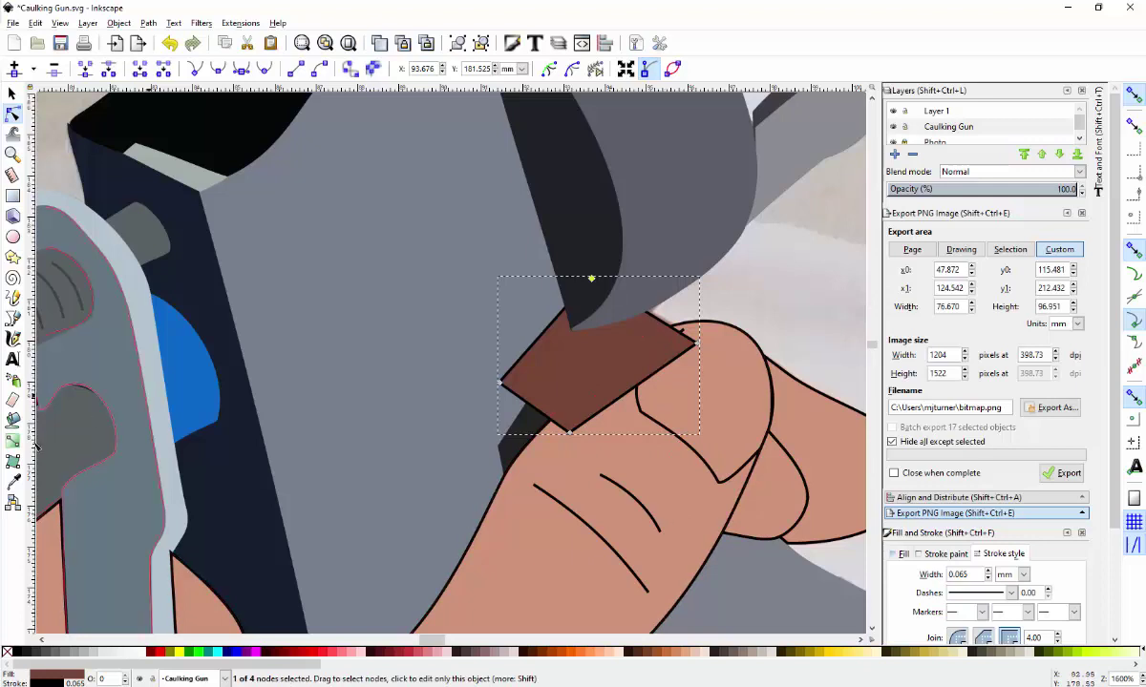
- Fill the dark brown finger piece with the hand's skin color and lower it behind the thumb and gun body
{"action": "left_click", "coordinate": [13, 480]}
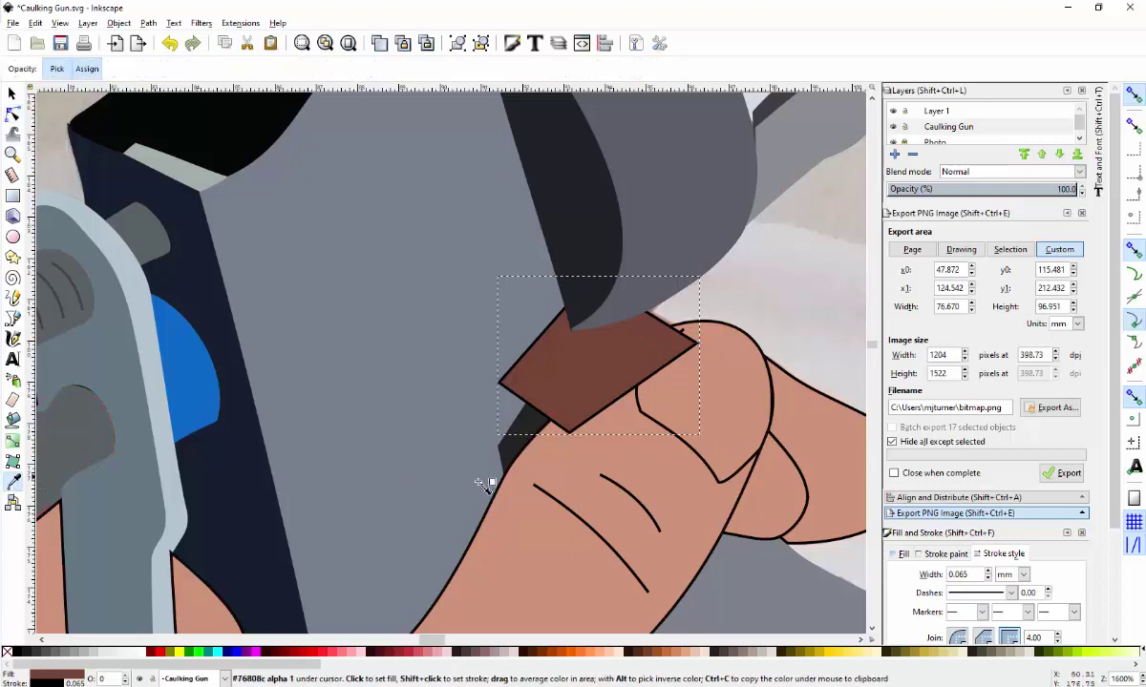
{"action": "left_click", "coordinate": [669, 482]}
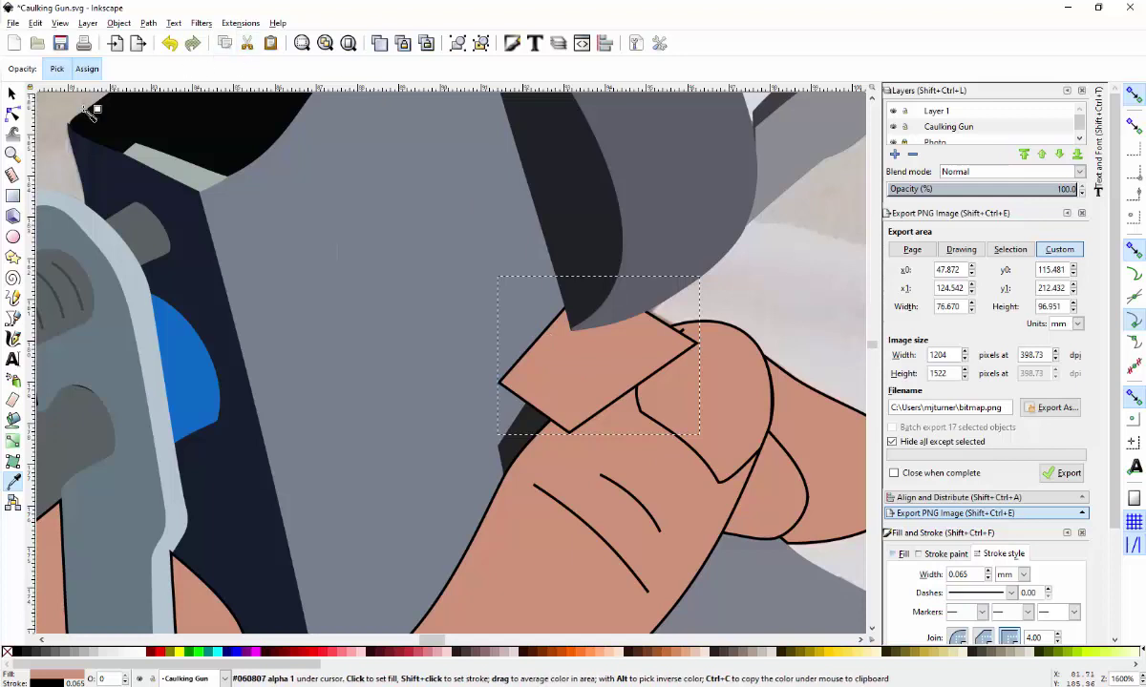
{"action": "left_click", "coordinate": [13, 93]}
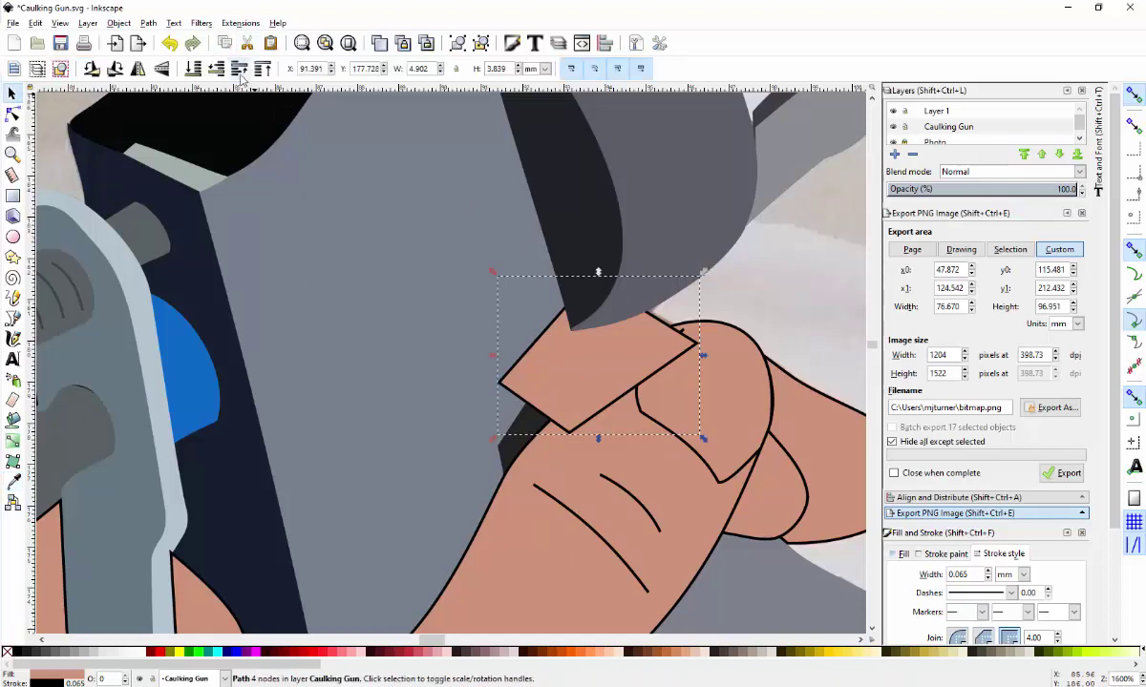
{"action": "key", "text": "Page_Down"}
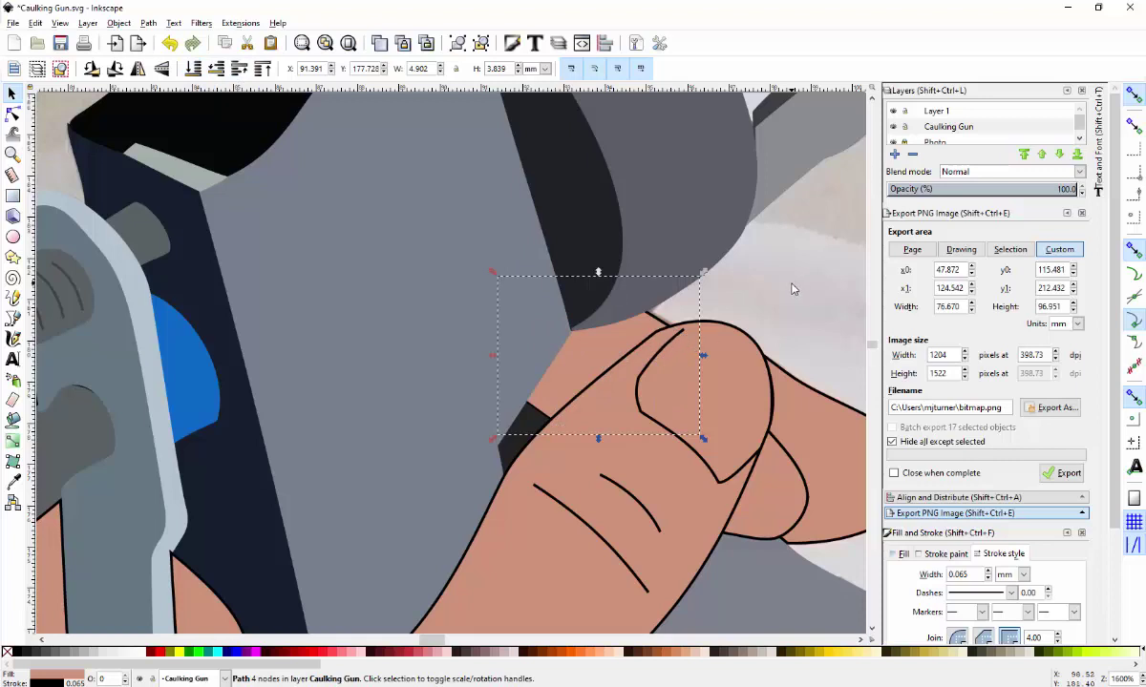
- Deselect the recolored finger piece and lock the Caulking Gun layer
{"action": "key", "text": "Escape"}
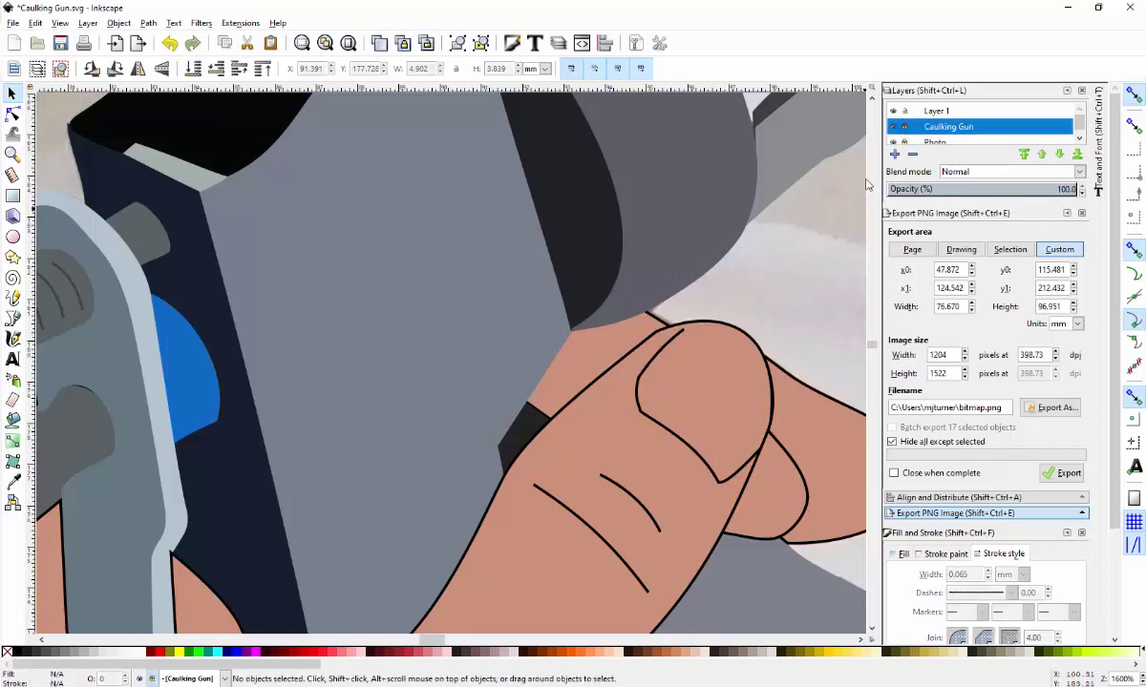
{"action": "scroll", "coordinate": [712, 278], "scroll_direction": "down", "scroll_amount": 3, "text": "ctrl"}
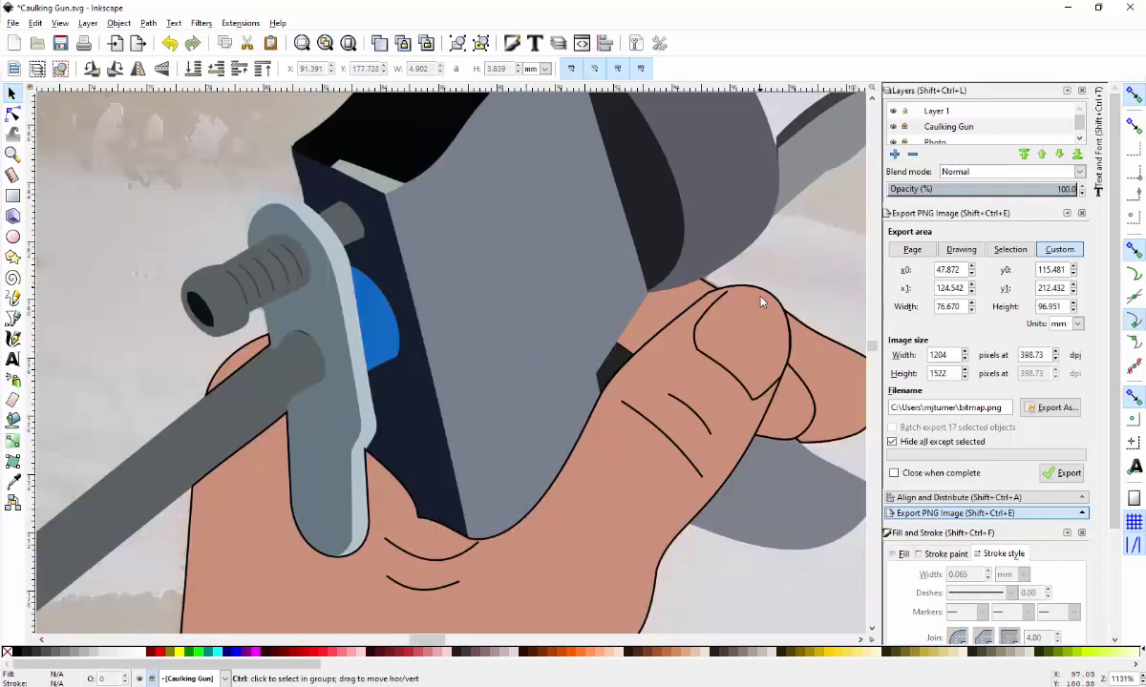
{"action": "scroll", "coordinate": [761, 303], "scroll_direction": "down", "scroll_amount": 3, "text": "ctrl"}
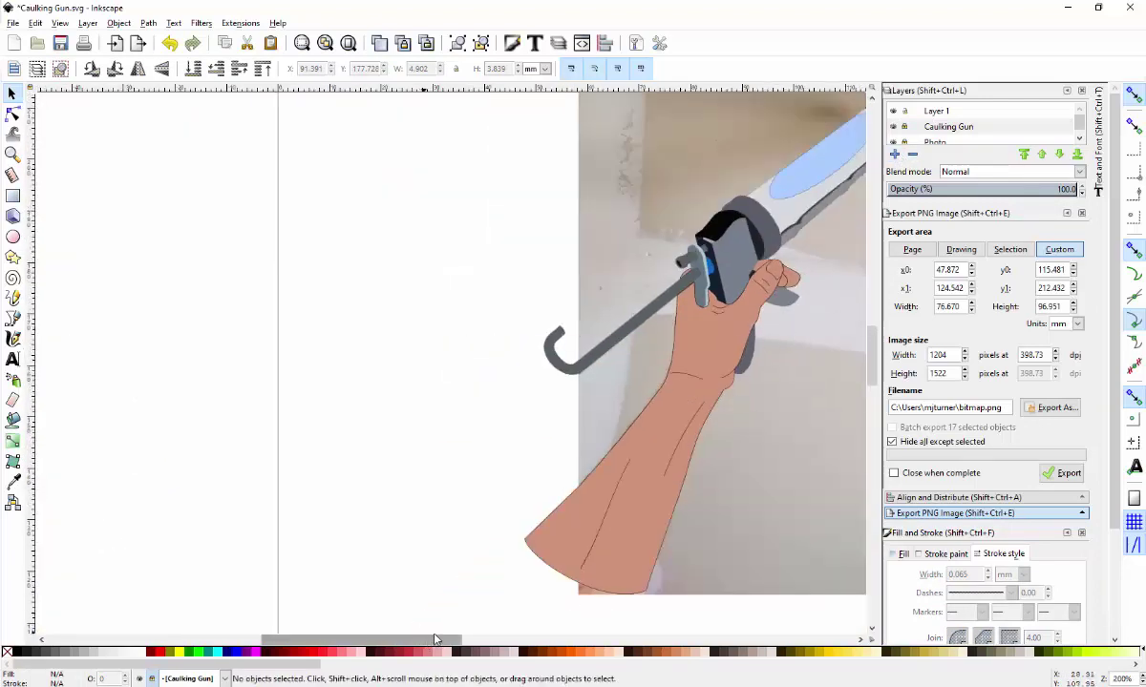
- Compare the traced hand and gun with the photo by toggling the Photo and Caulking Gun layers, leaving only Photo hidden
{"action": "scroll", "coordinate": [440, 593], "scroll_direction": "right", "scroll_amount": 5}
{"action": "scroll", "coordinate": [466, 525], "scroll_direction": "down", "scroll_amount": 1, "text": "ctrl"}
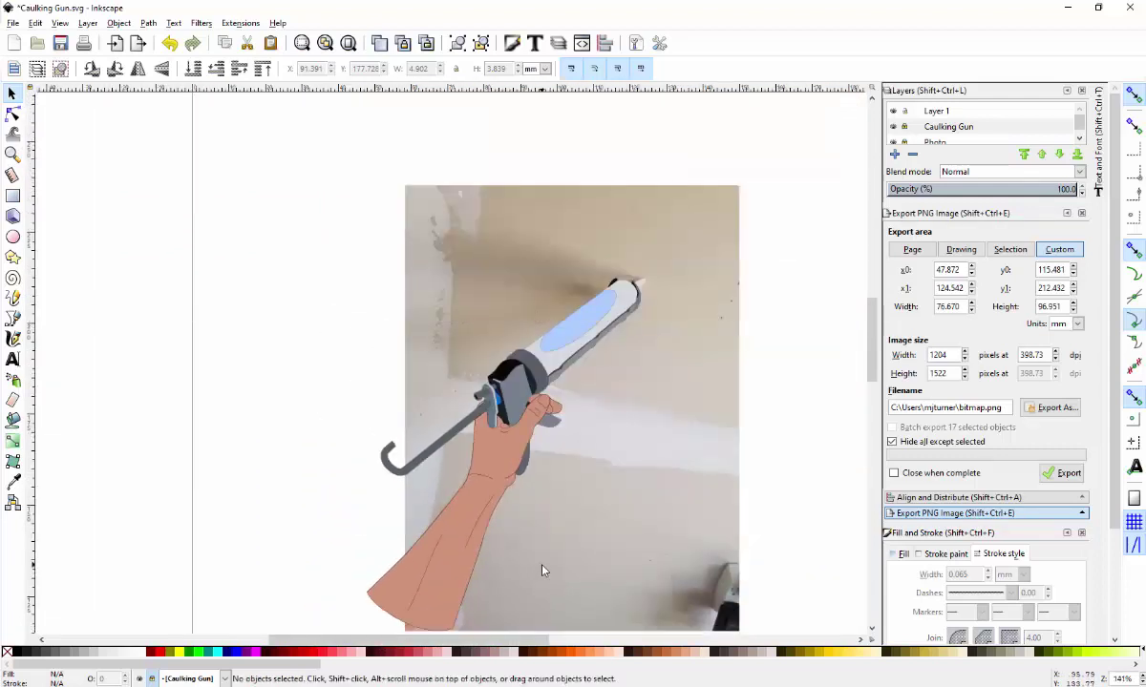
{"action": "scroll", "coordinate": [542, 568], "scroll_direction": "down", "scroll_amount": 2}
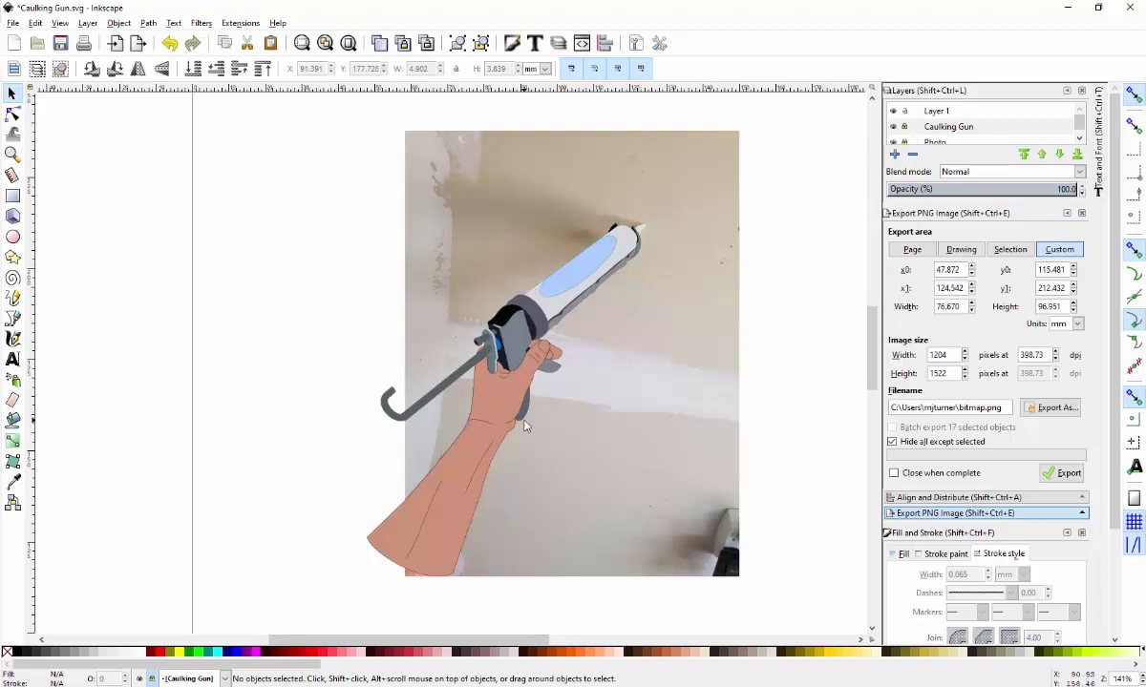
{"action": "left_click", "coordinate": [894, 142]}
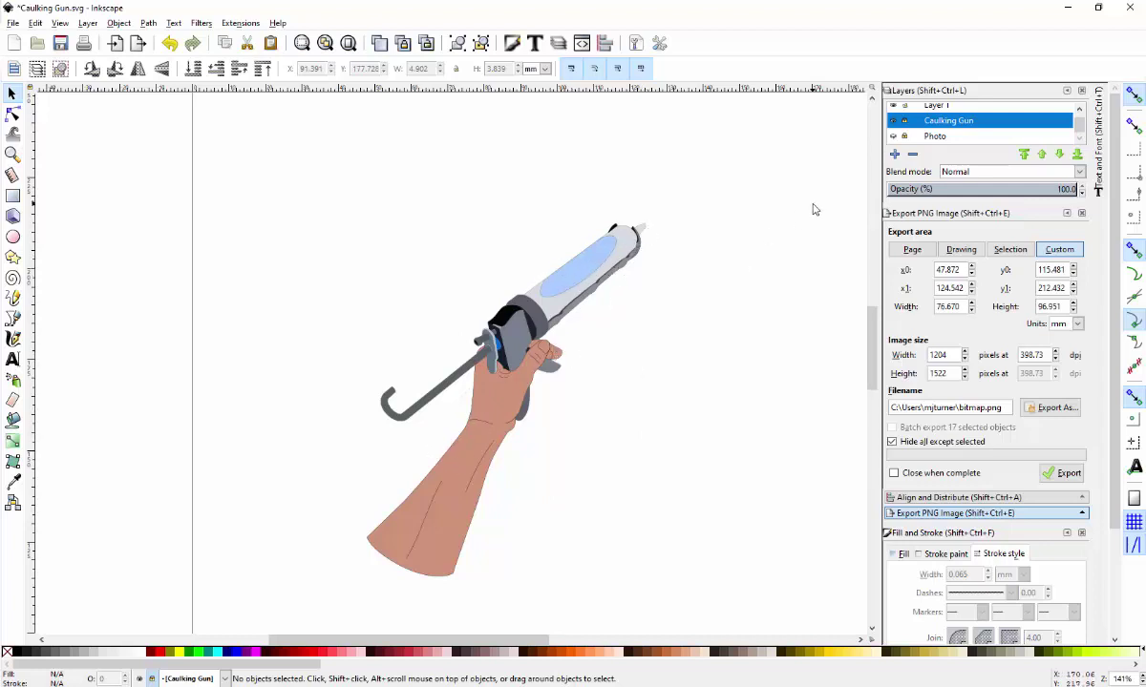
{"action": "left_click", "coordinate": [893, 137]}
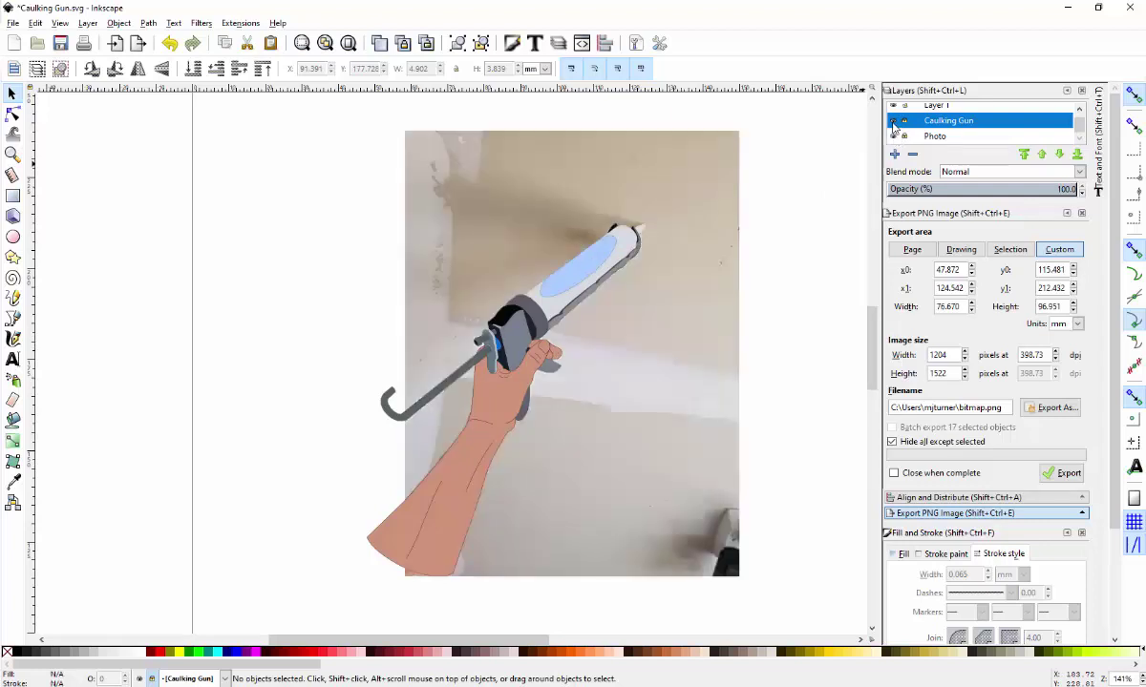
{"action": "left_click", "coordinate": [893, 123]}
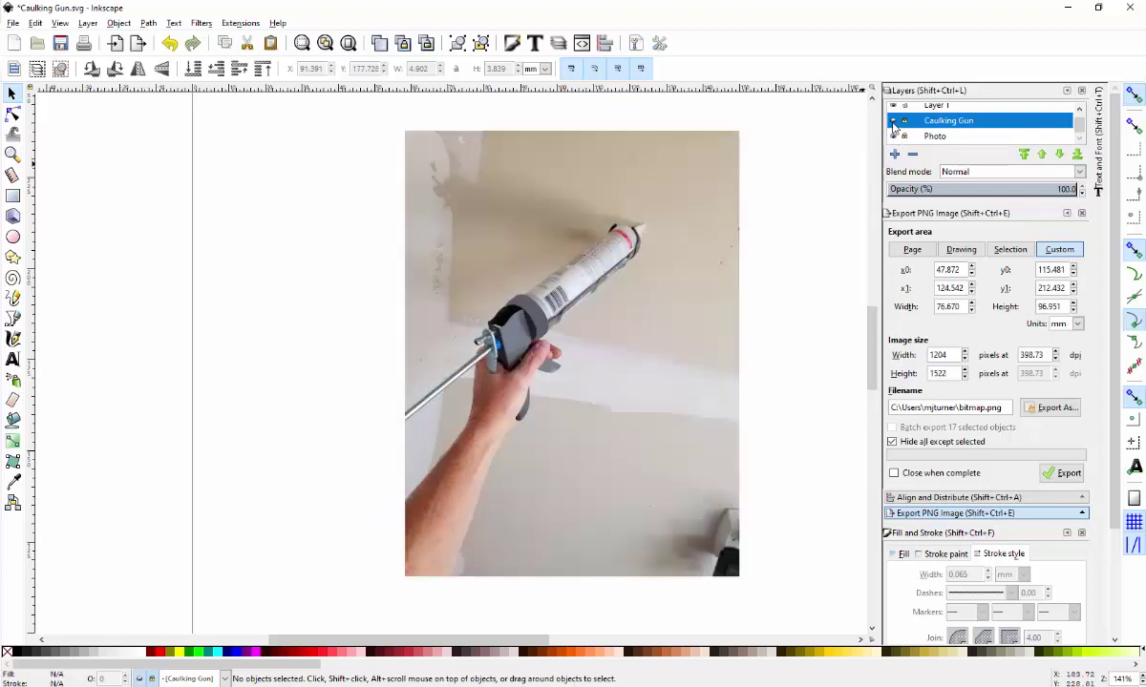
{"action": "left_click", "coordinate": [893, 124]}
{"action": "left_click", "coordinate": [892, 124]}
{"action": "left_click", "coordinate": [892, 123]}
{"action": "left_click", "coordinate": [892, 123]}
{"action": "left_click", "coordinate": [893, 123]}
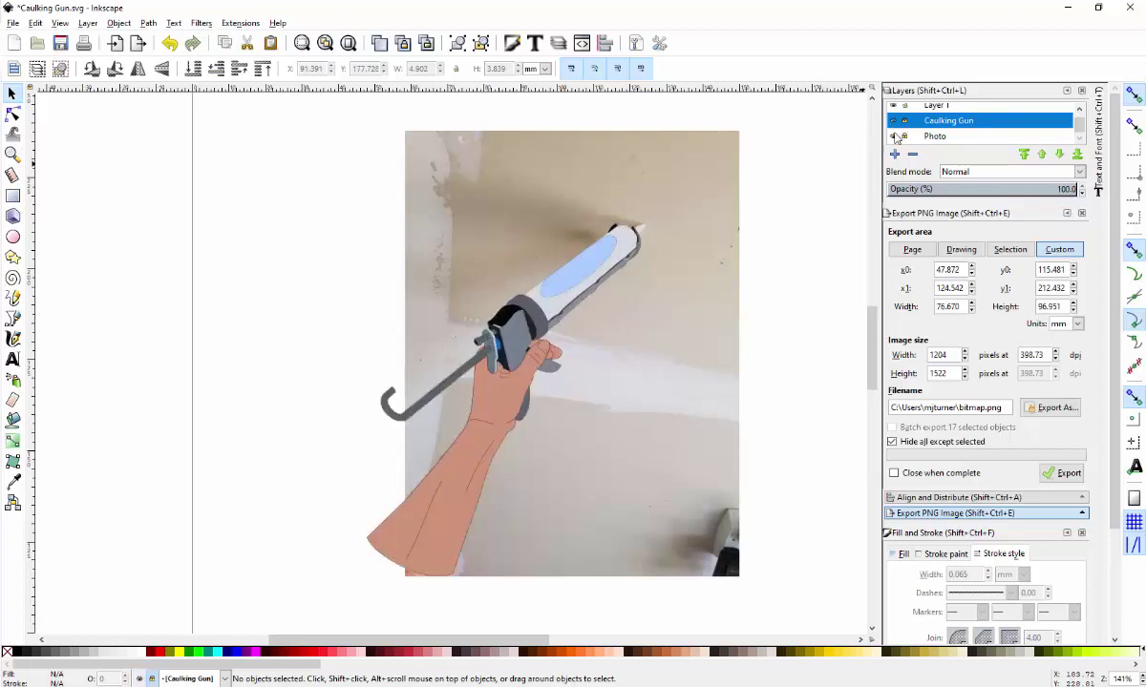
{"action": "left_click", "coordinate": [893, 136]}
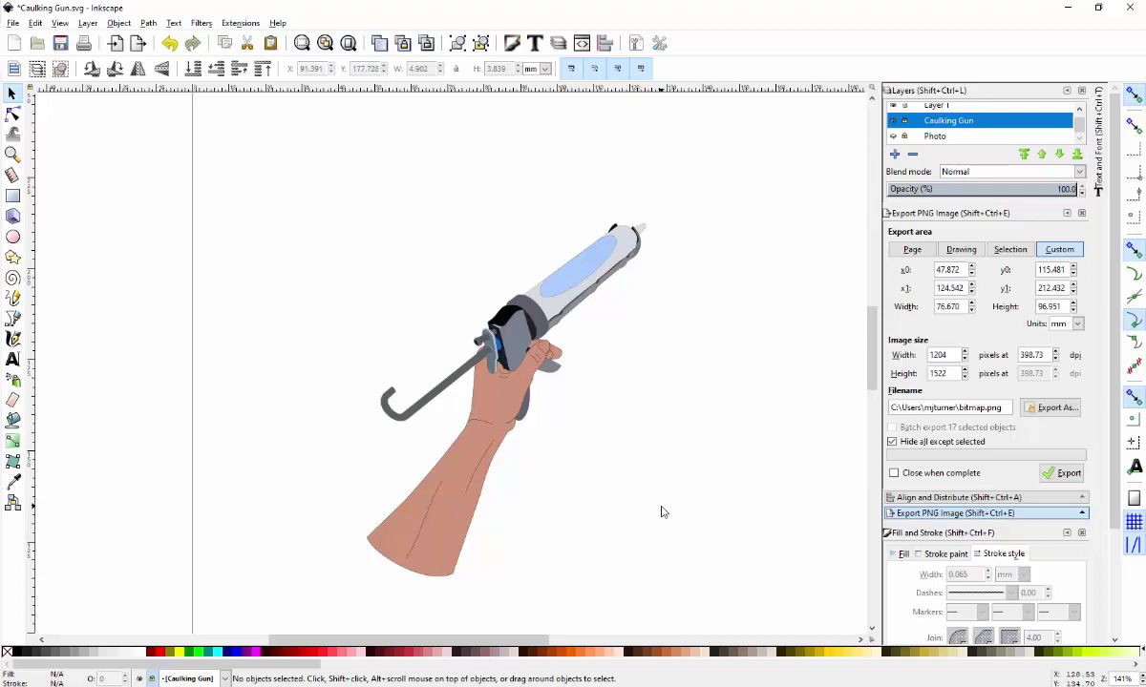
- Unlock the Caulking Gun layer and group all the paths of the hand, forearm and caulking gun
{"action": "left_click_drag", "start_coordinate": [283, 593], "coordinate": [738, 204]}
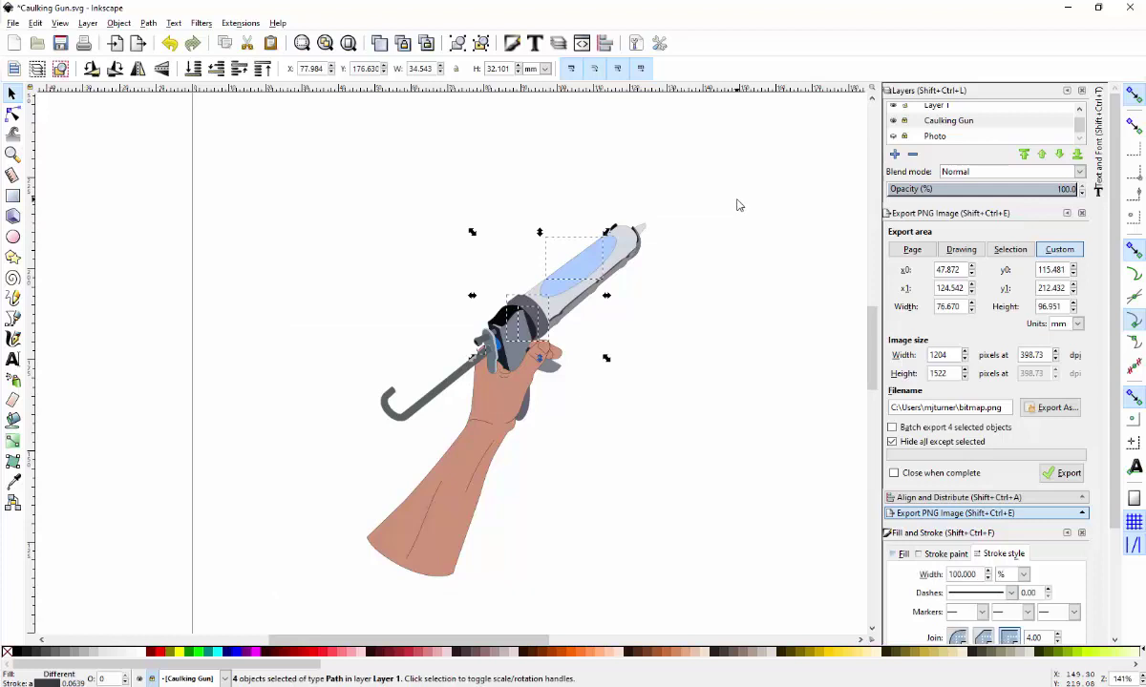
{"action": "left_click", "coordinate": [804, 249]}
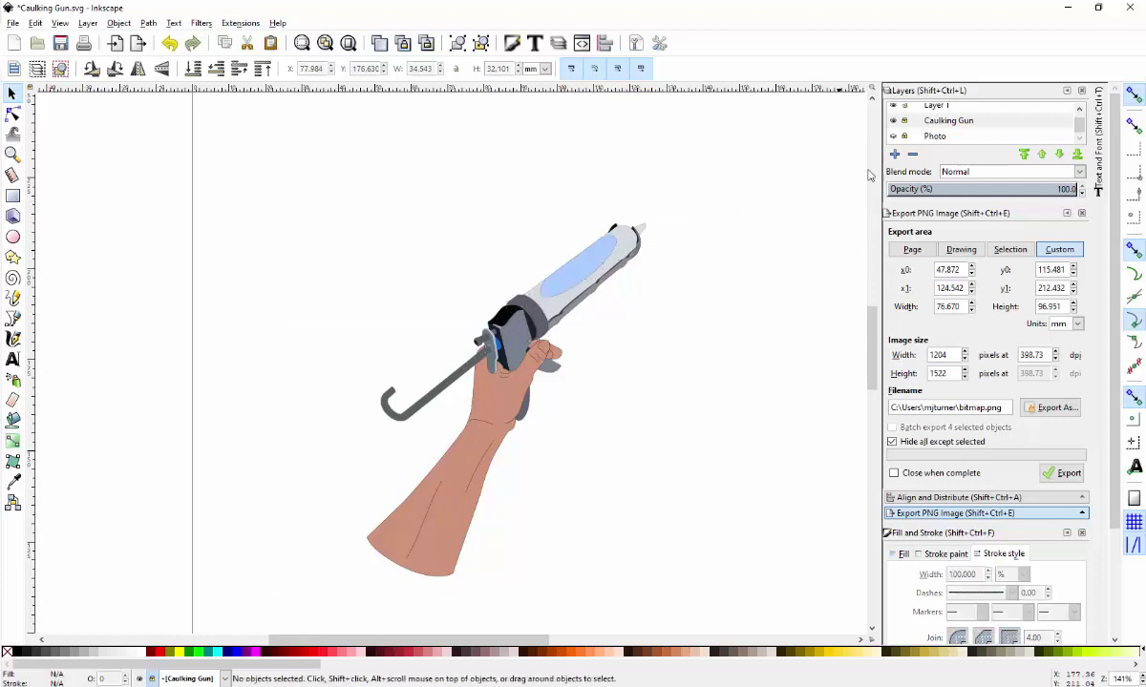
{"action": "left_click", "coordinate": [904, 122]}
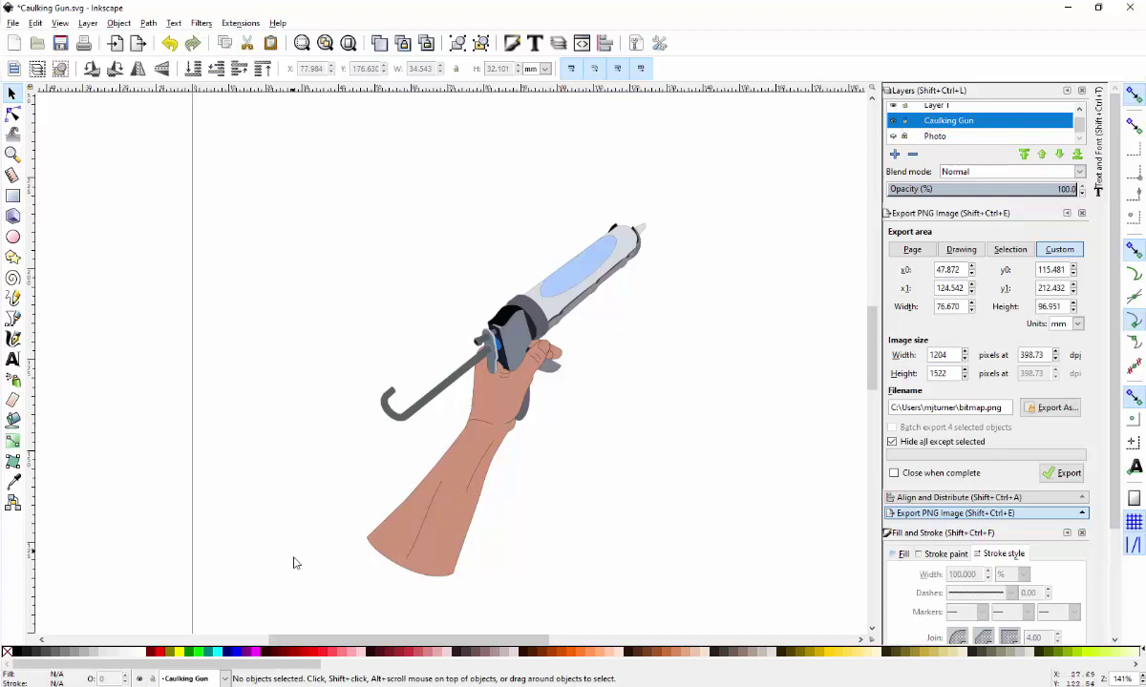
{"action": "mouse_move", "coordinate": [284, 598]}
{"action": "left_mouse_down"}
{"action": "mouse_move", "coordinate": [327, 576]}
{"action": "mouse_move", "coordinate": [762, 195]}
{"action": "left_mouse_up"}
{"action": "right_click", "coordinate": [541, 306]}
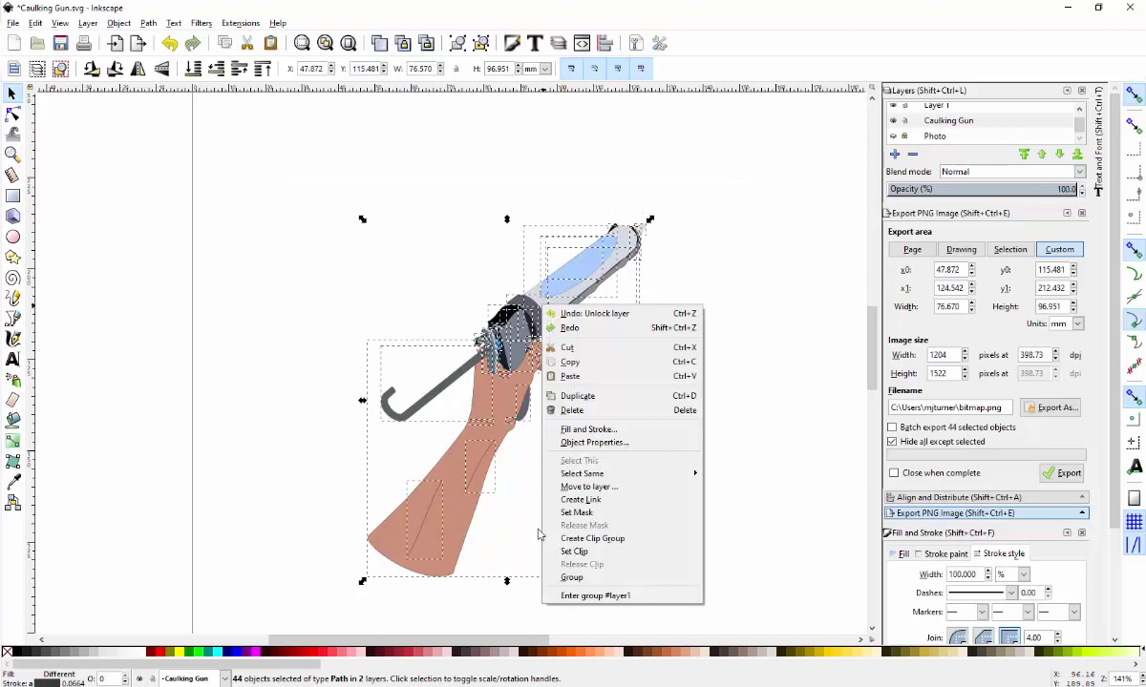
{"action": "left_click", "coordinate": [571, 577]}
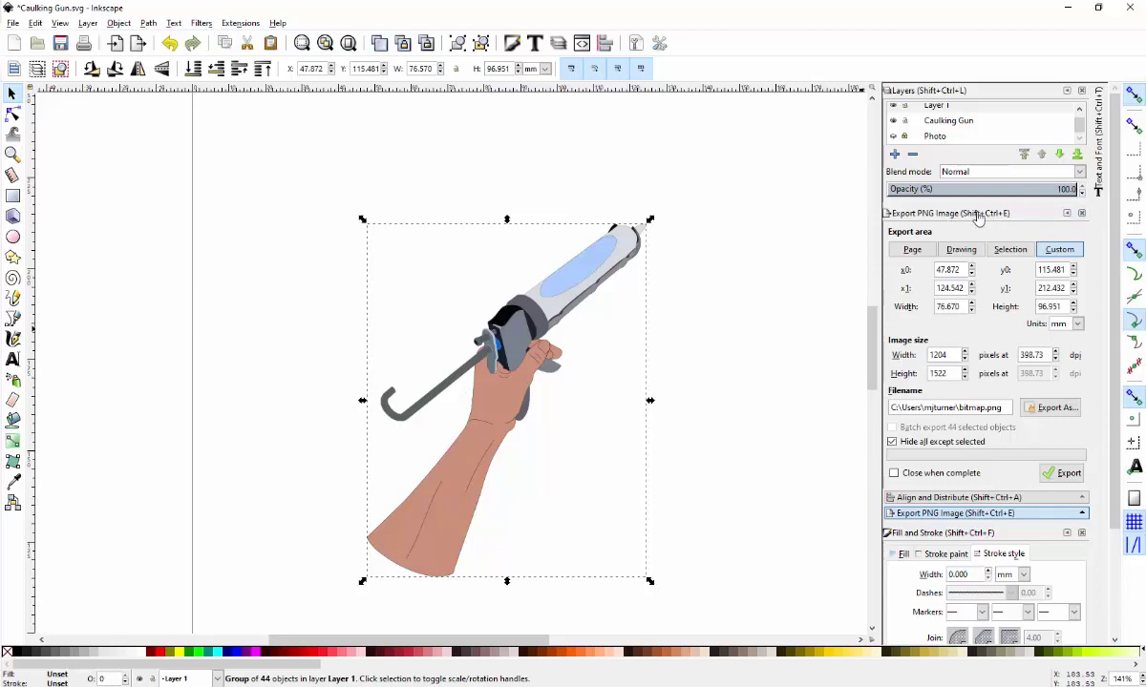
- Set the export file to a PNG named Hand Caulking in the Field Guide Photos folder
{"action": "left_click", "coordinate": [1052, 408]}
{"action": "key", "text": "Escape"}
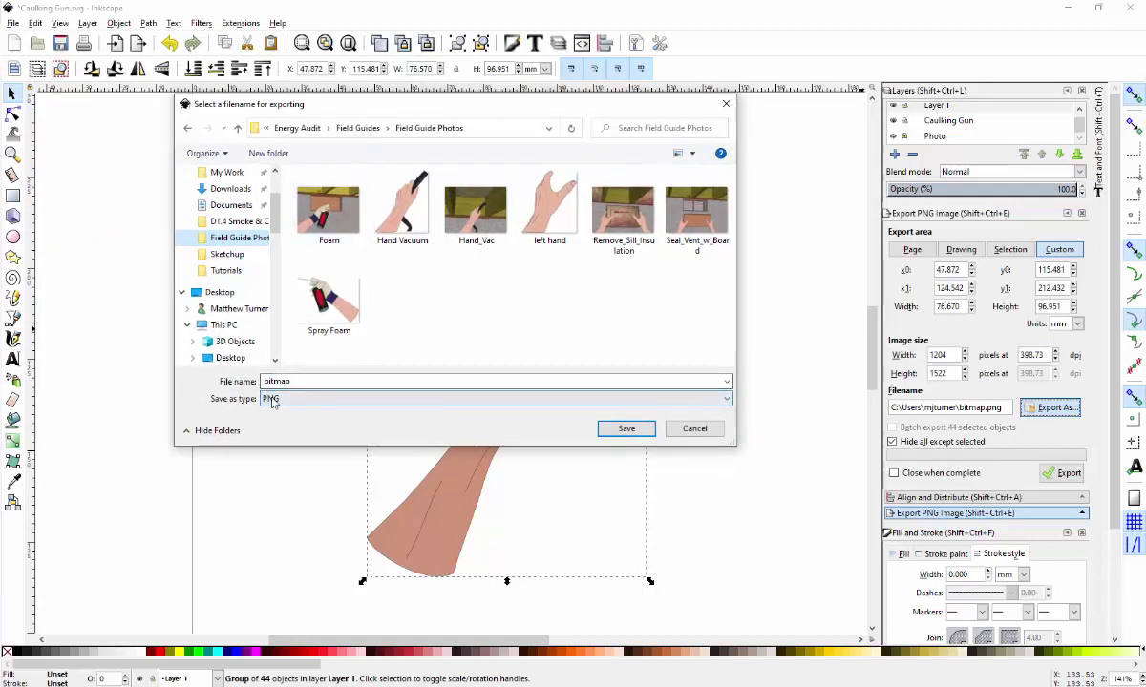
{"action": "double_click", "coordinate": [312, 382]}
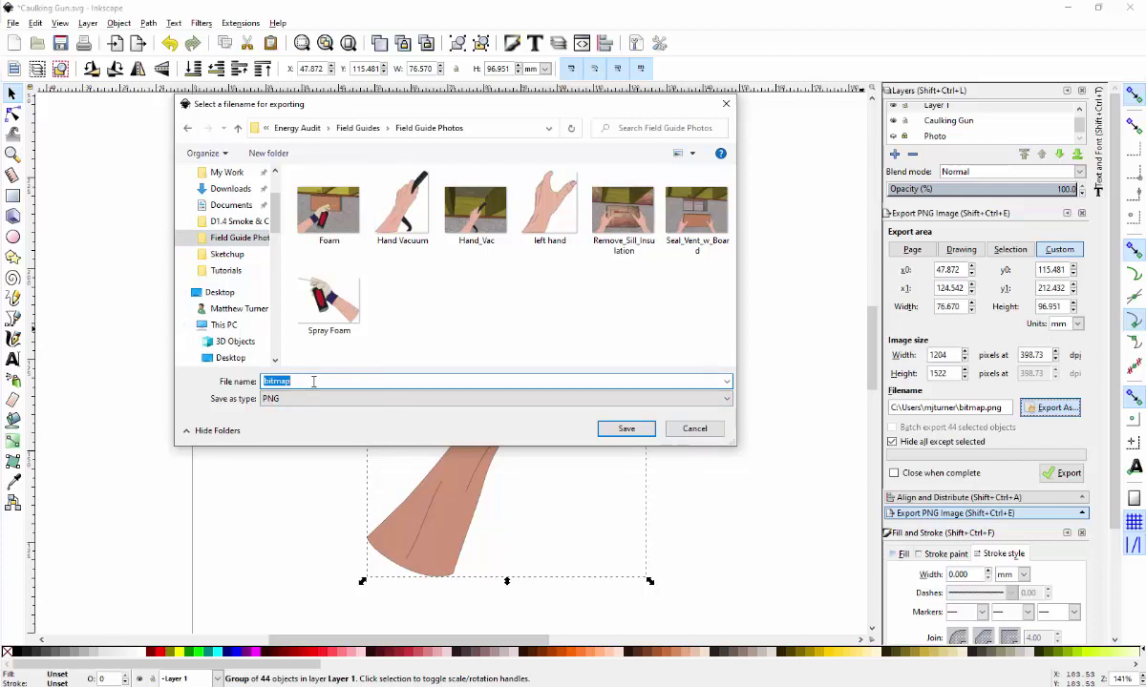
{"action": "type", "text": "Hand"}
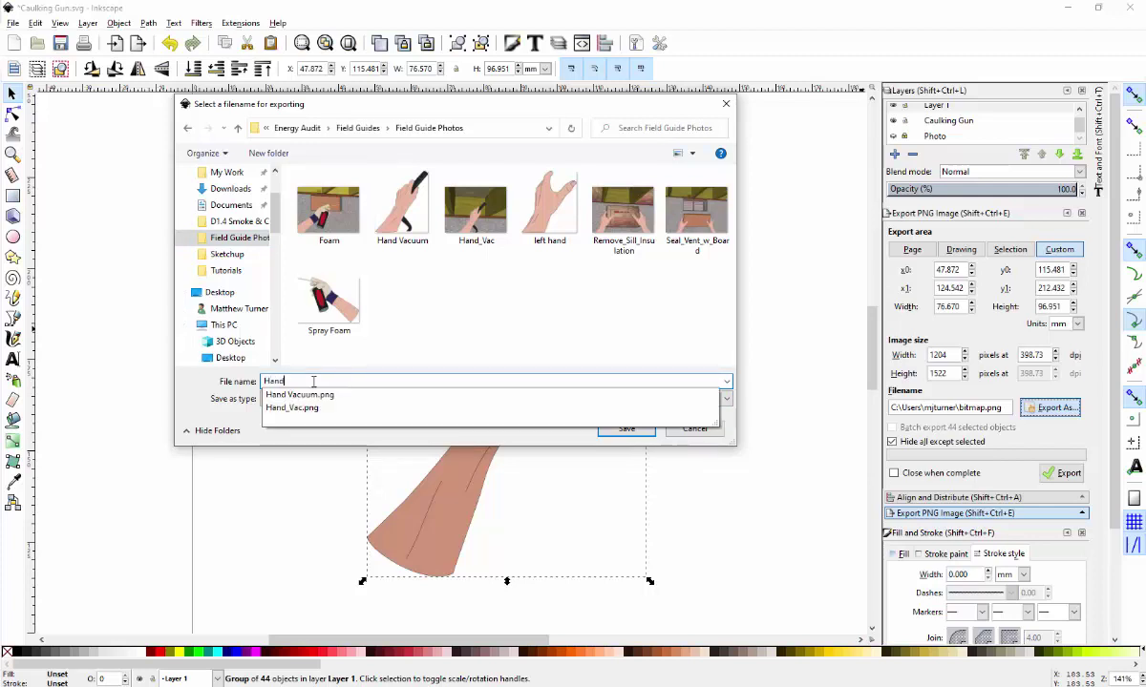
{"action": "type", "text": " Caulking"}
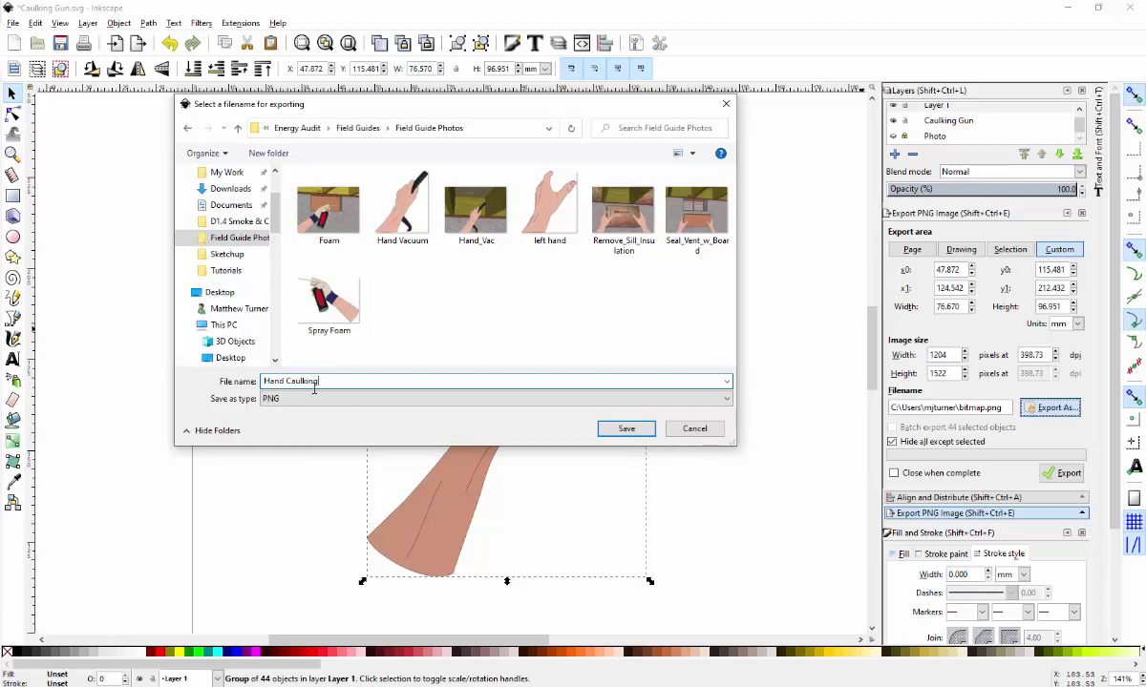
{"action": "left_click", "coordinate": [625, 429]}
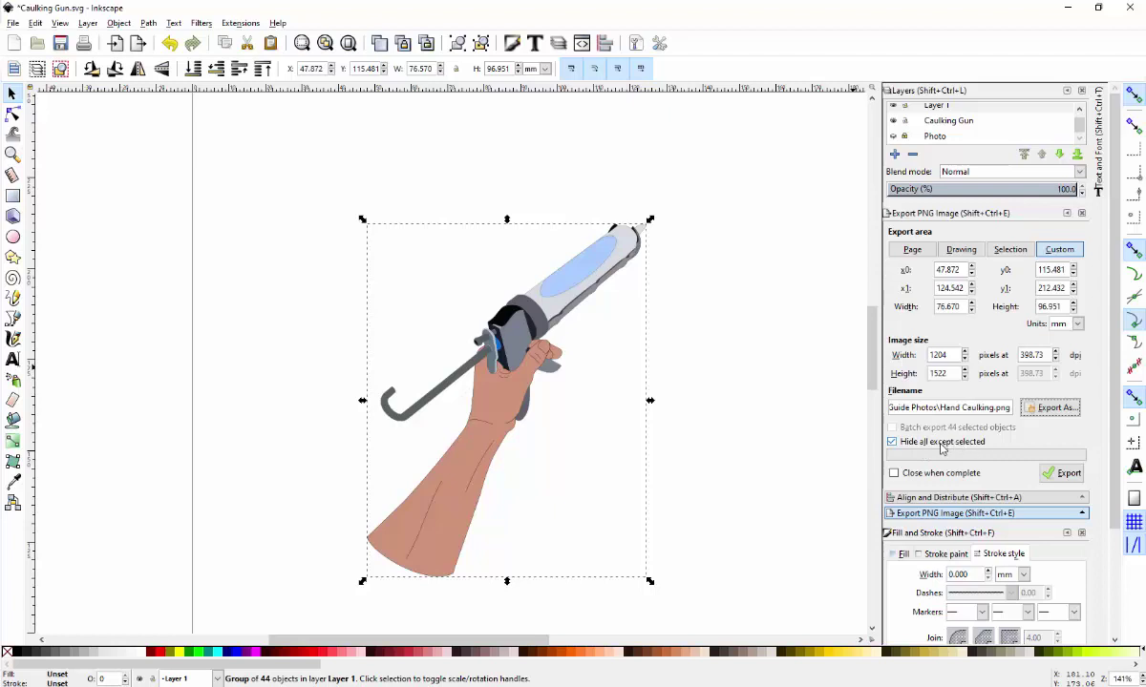
- Export the grouped drawing as a PNG with everything except the selection hidden, and save the document
{"action": "left_click", "coordinate": [892, 441]}
{"action": "left_click", "coordinate": [1066, 474]}
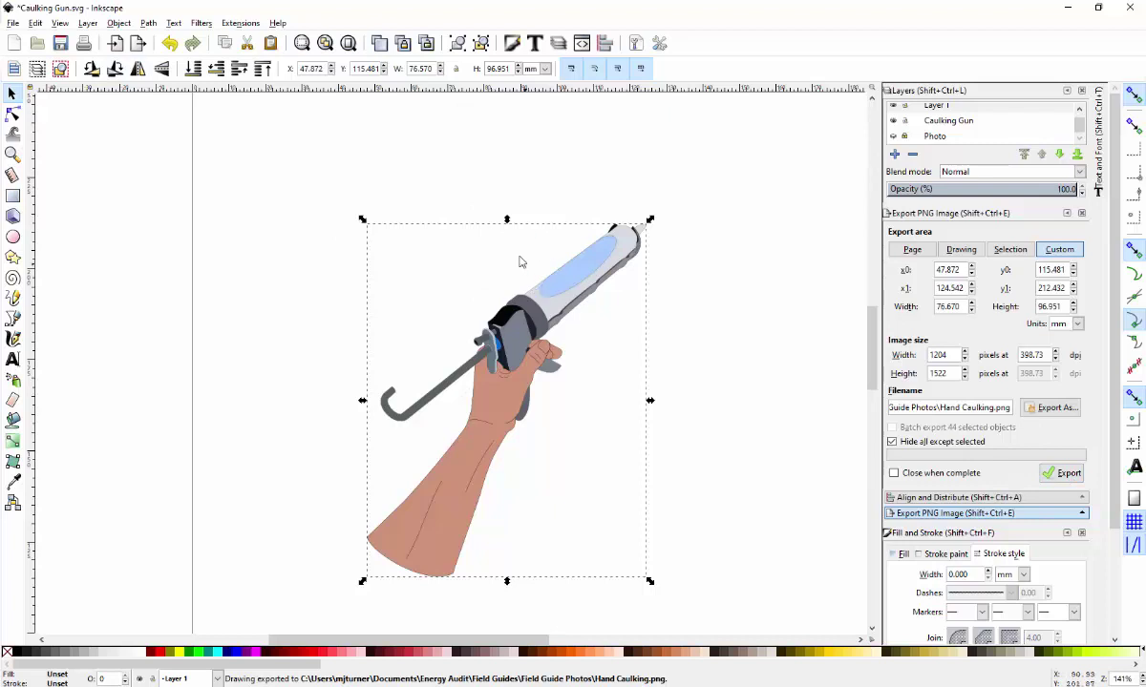
{"action": "left_click", "coordinate": [60, 44]}
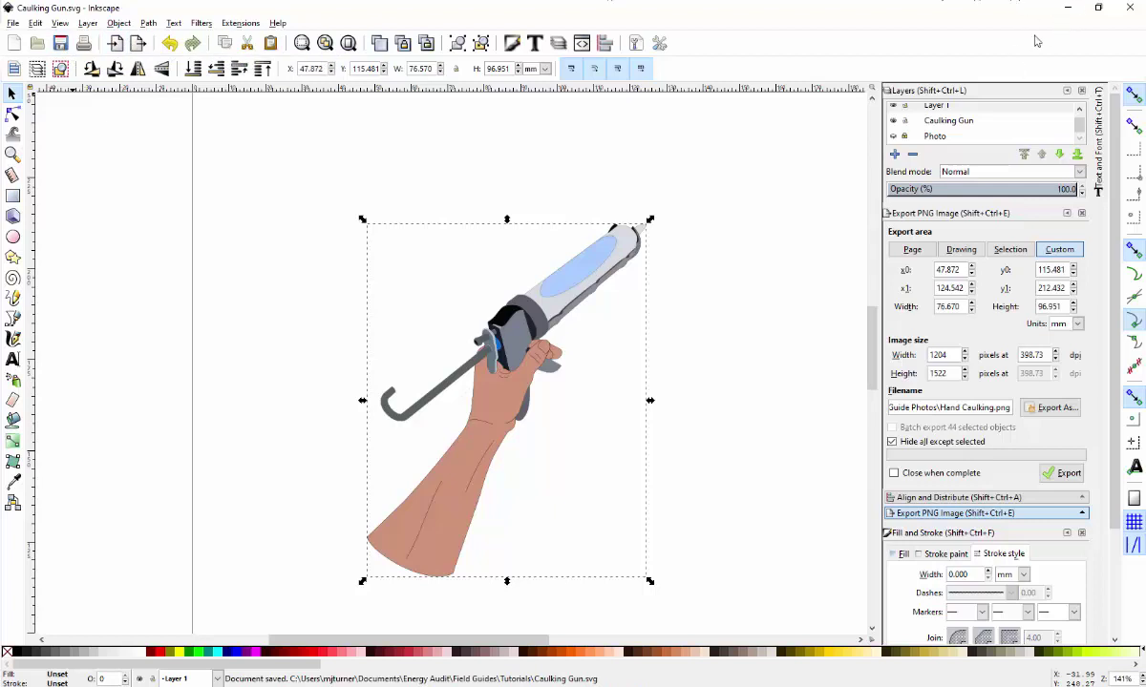
- In File Explorer, go to Energy Audit > Field Guides > Field Guide Photos, preview the exported Hand Caulking image, and close the window
{"action": "key", "text": "Return"}
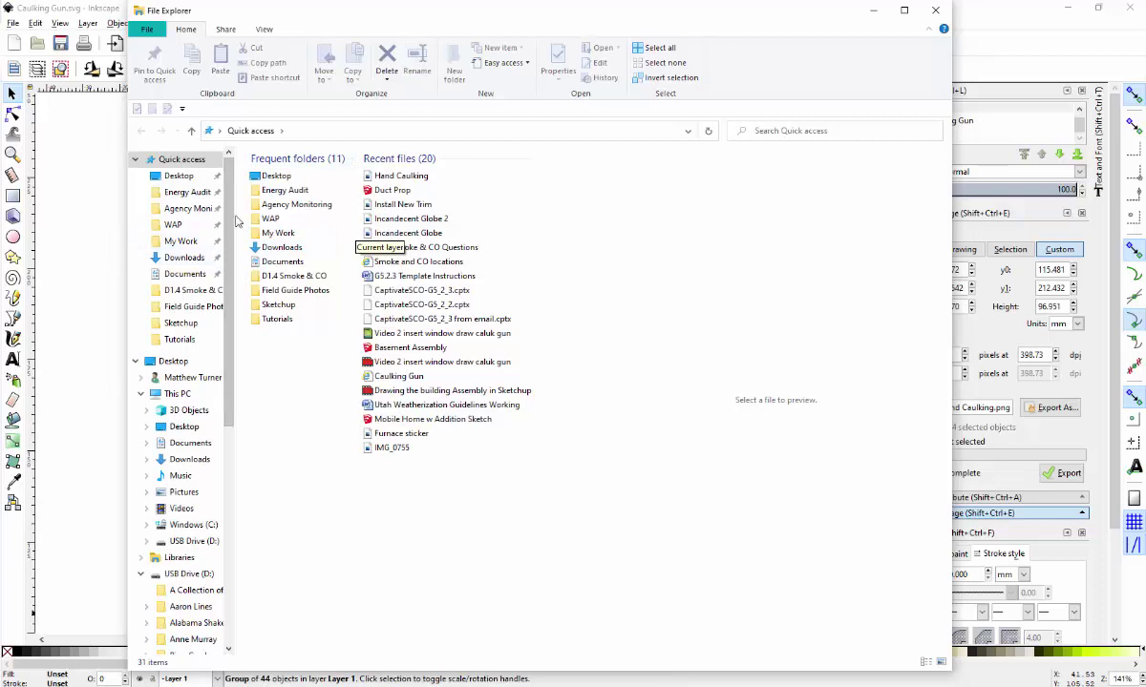
{"action": "left_click", "coordinate": [276, 192]}
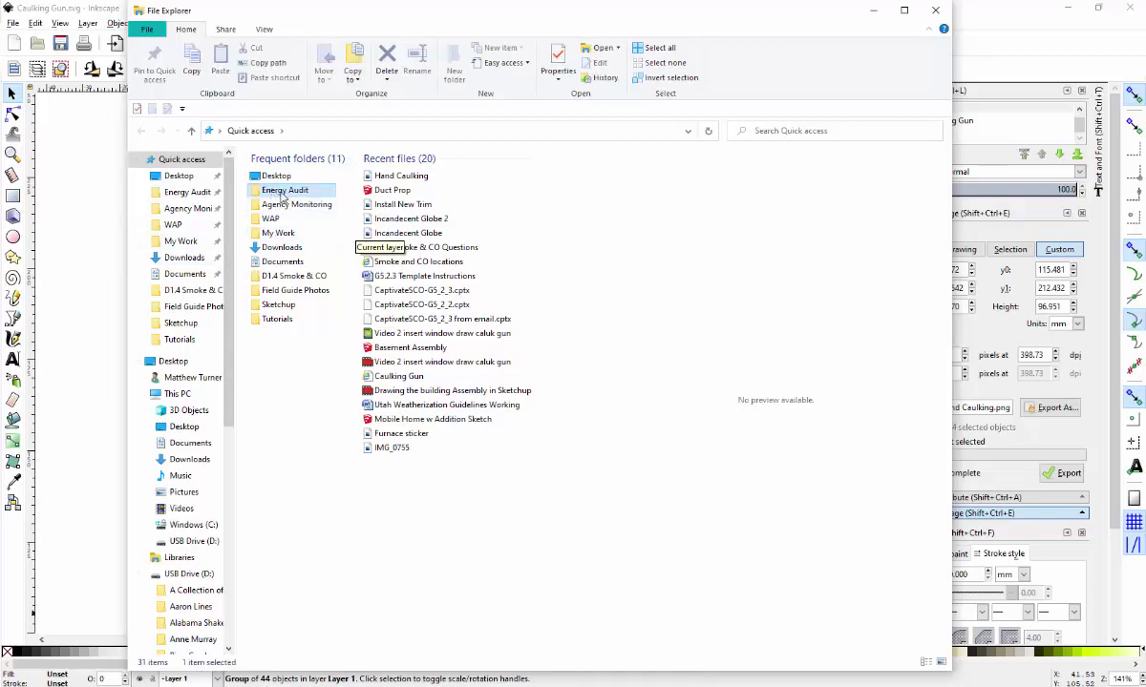
{"action": "double_click", "coordinate": [276, 192]}
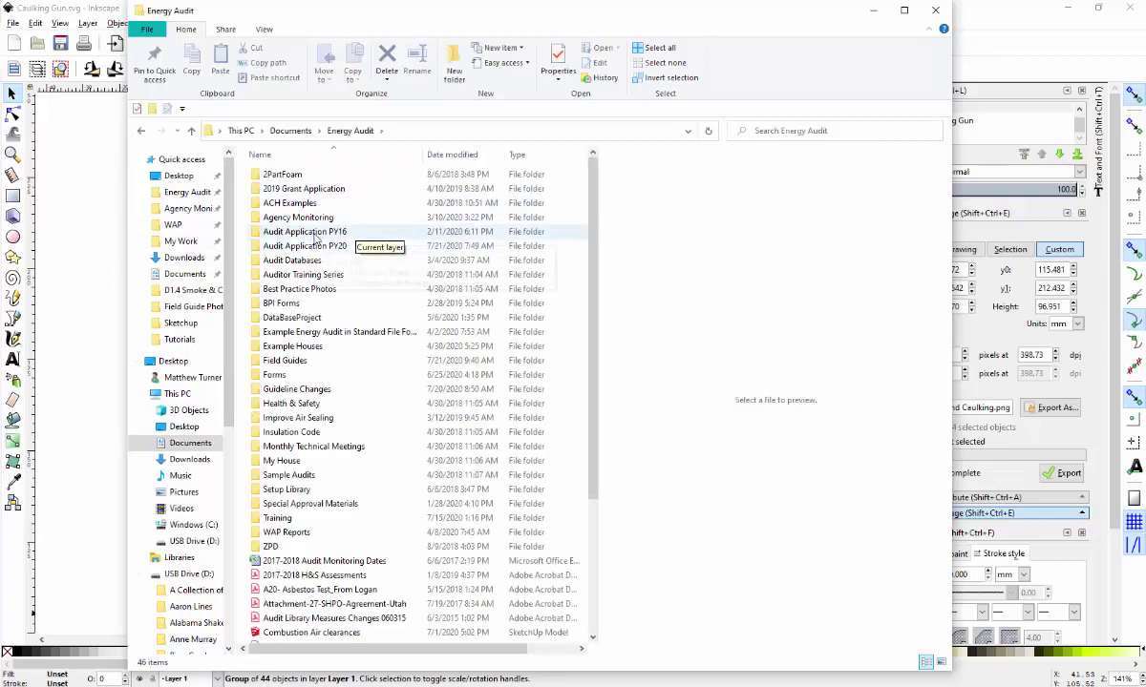
{"action": "double_click", "coordinate": [292, 362]}
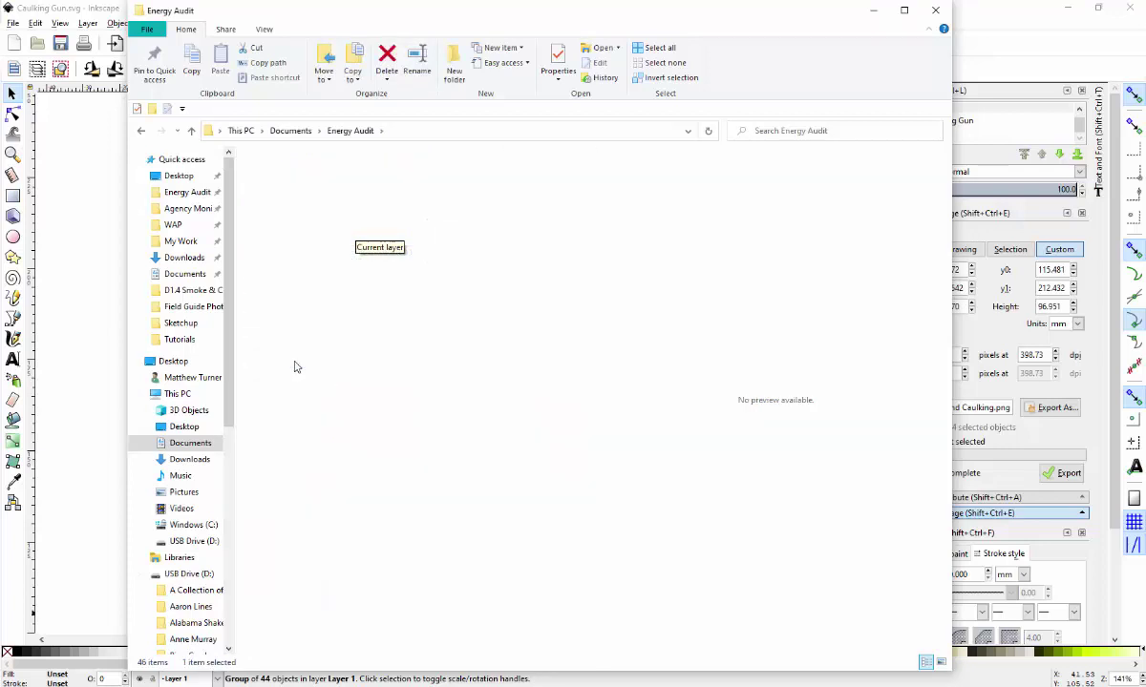
{"action": "double_click", "coordinate": [315, 227]}
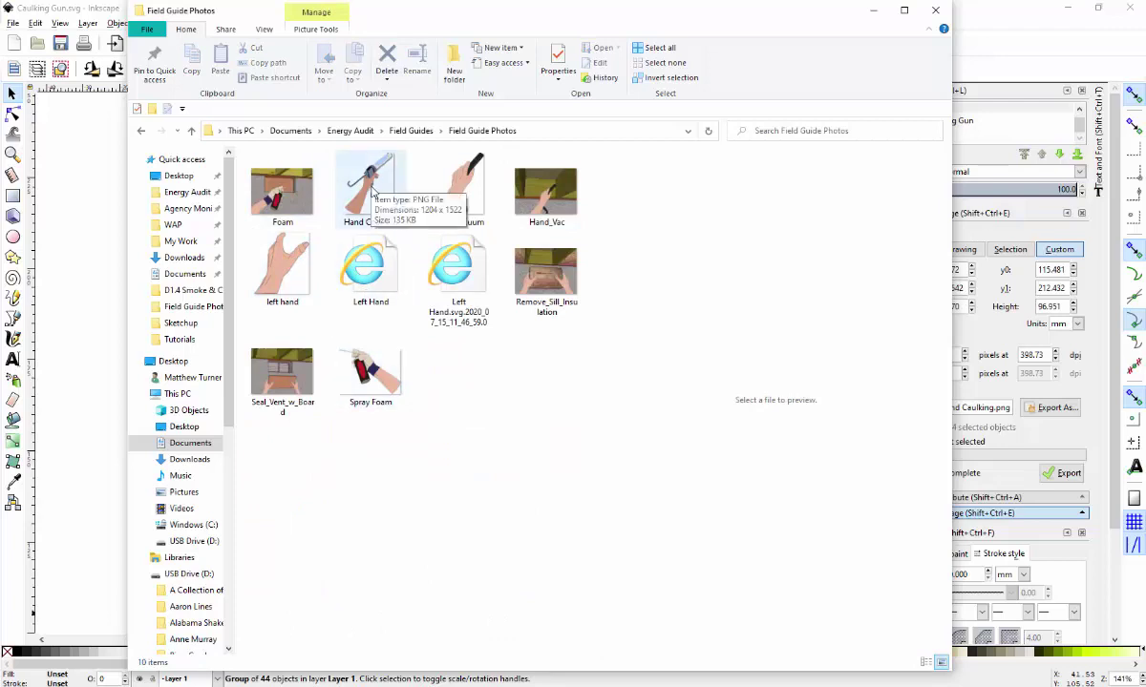
{"action": "left_click", "coordinate": [375, 181]}
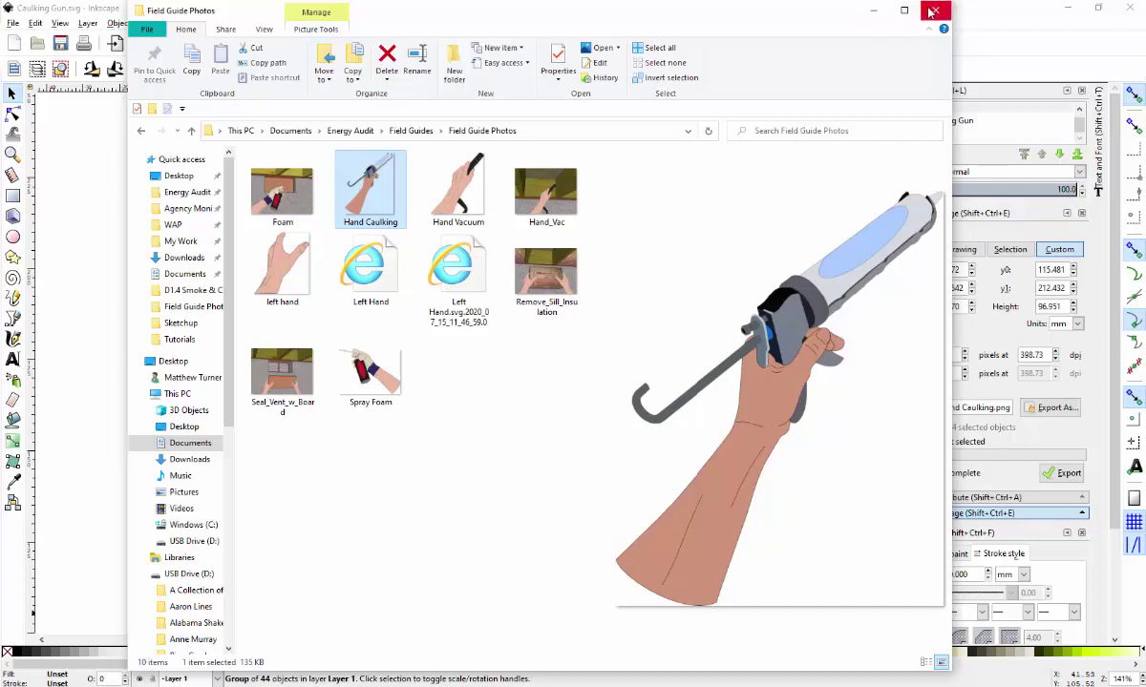
{"action": "left_click", "coordinate": [932, 11]}
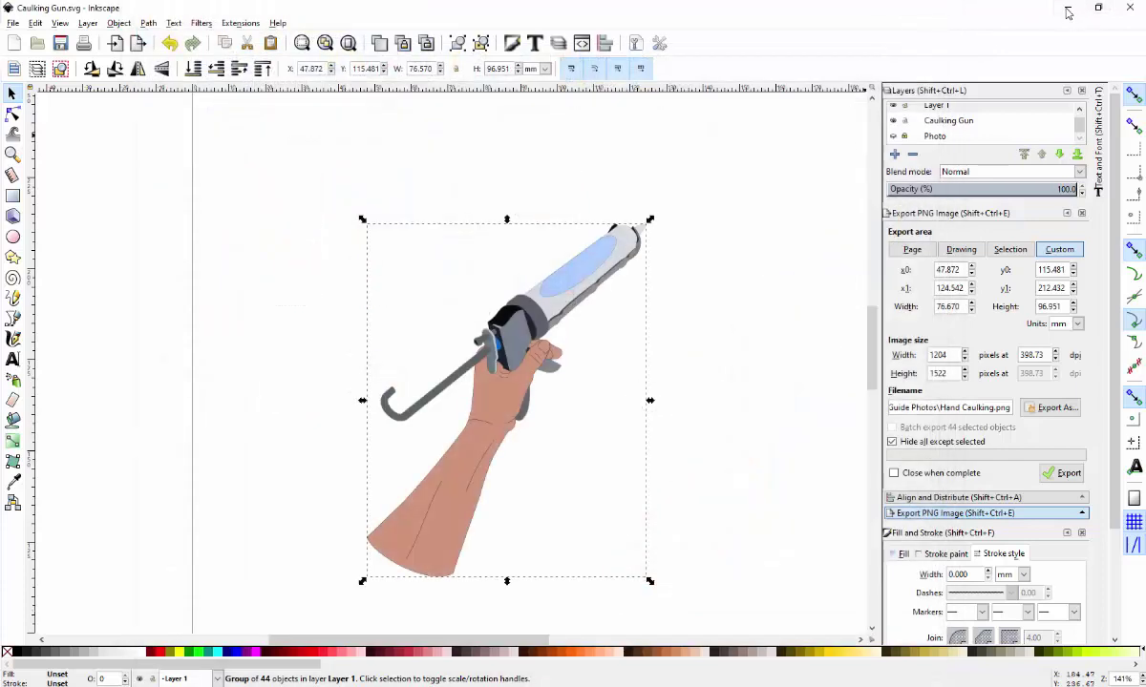
- Minimize the drawing window and the Cisco Jabber window to clear the desktop
{"action": "left_click", "coordinate": [1067, 10]}
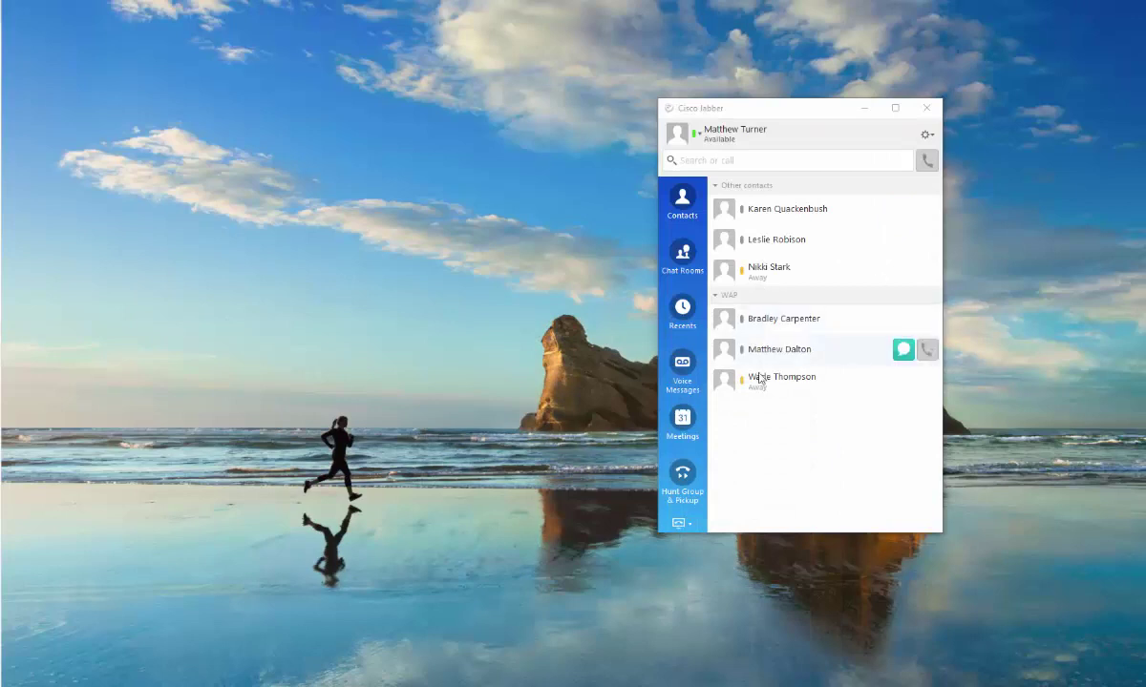
{"action": "left_click", "coordinate": [865, 108]}
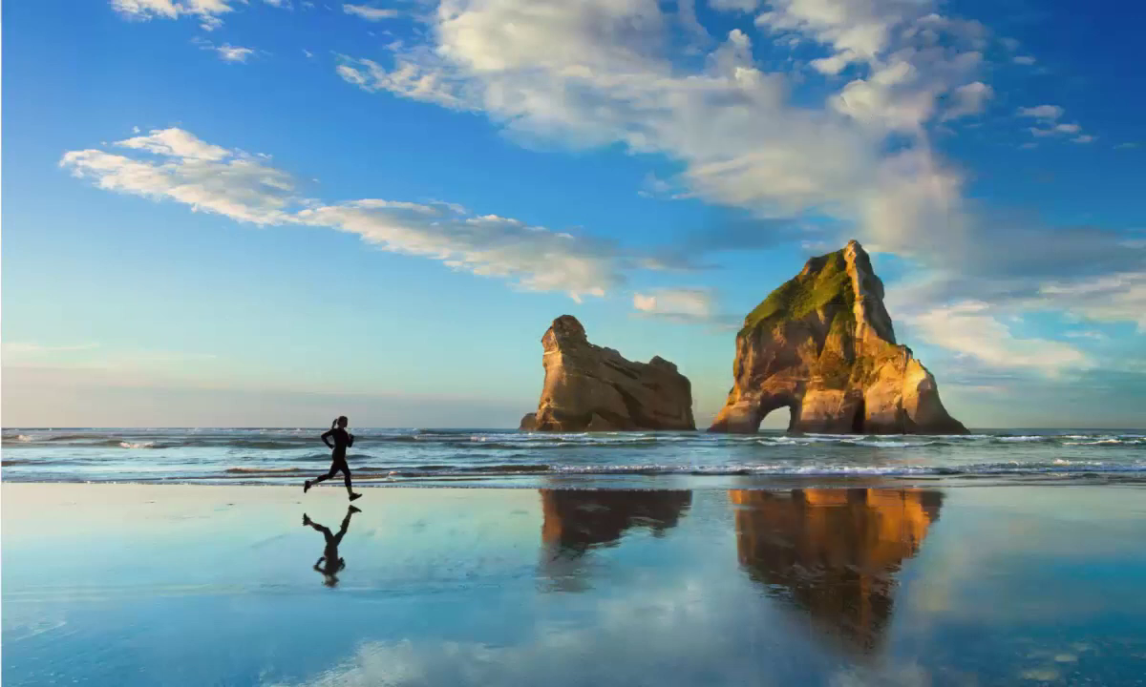